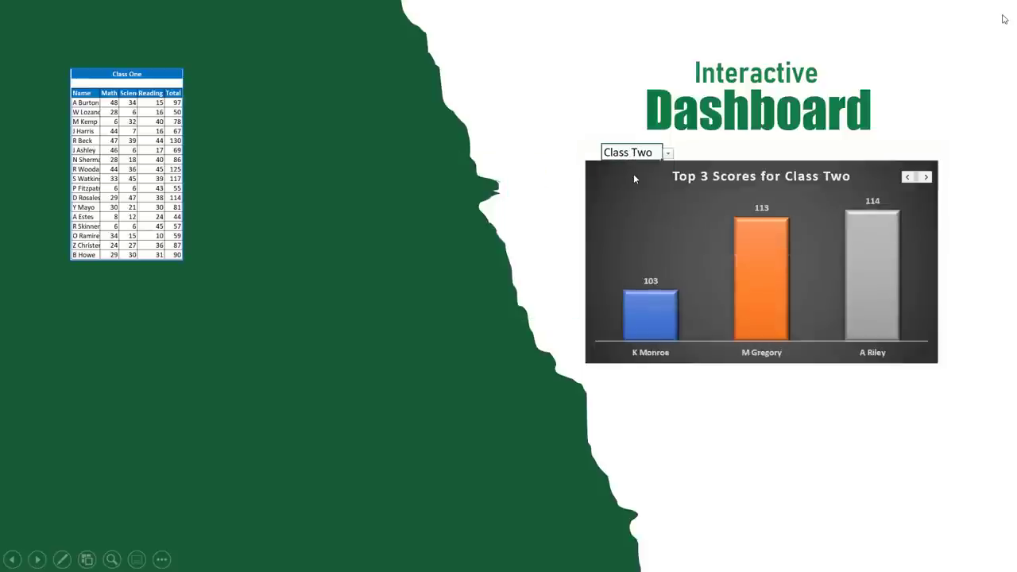
left_click(927, 177)
left_click(927, 177)
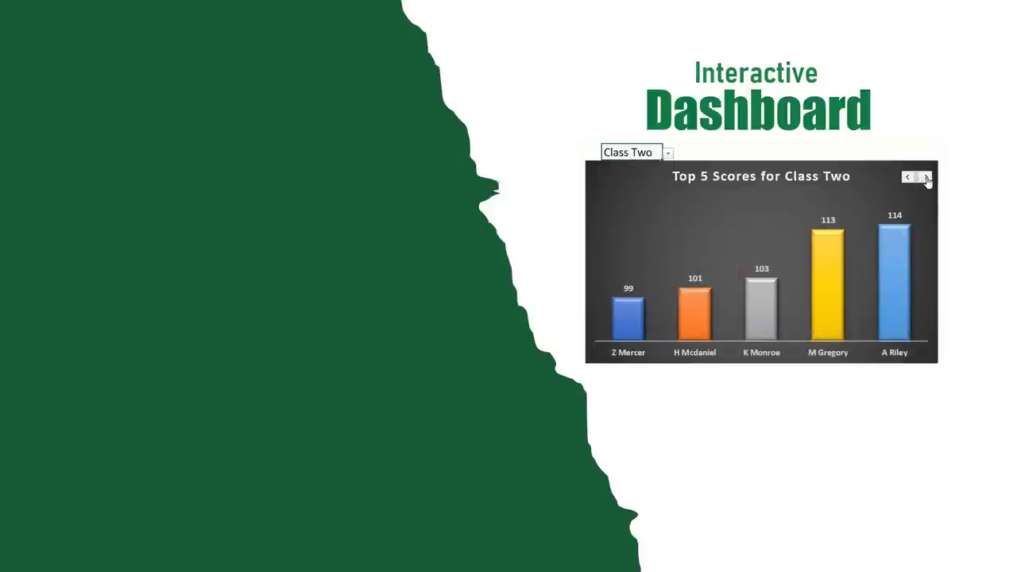
left_click(667, 153)
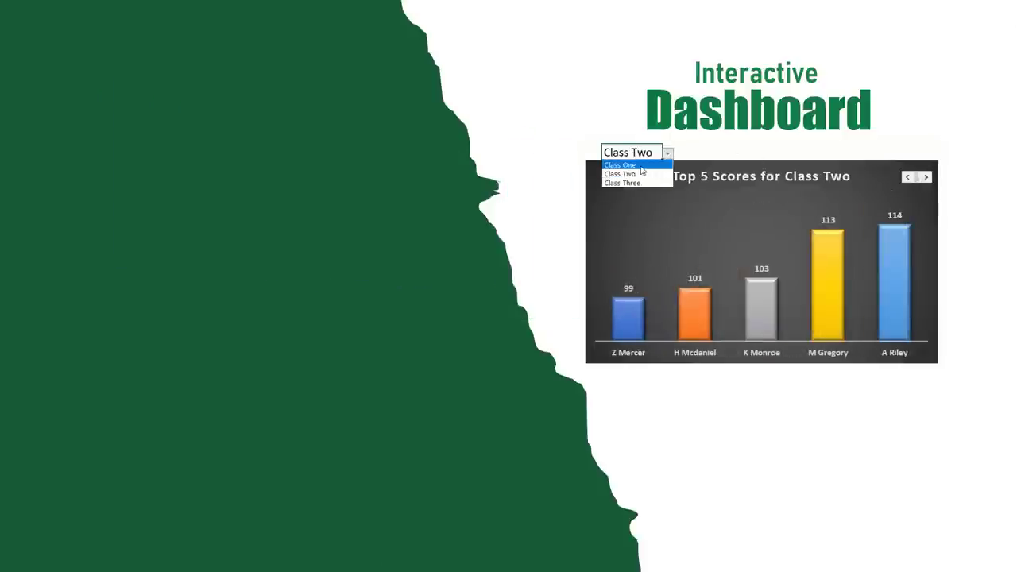
left_click(640, 165)
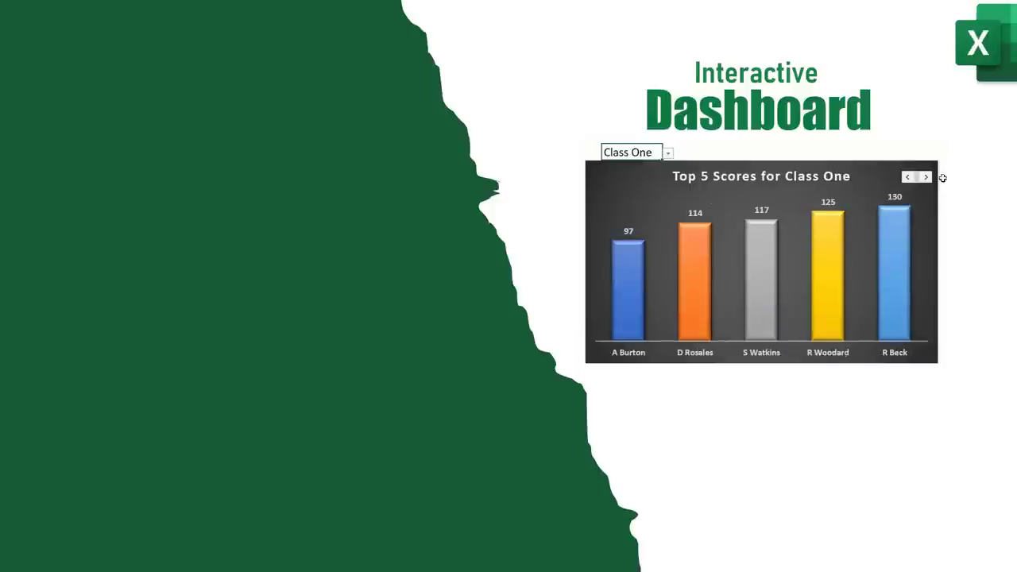
left_click(908, 177)
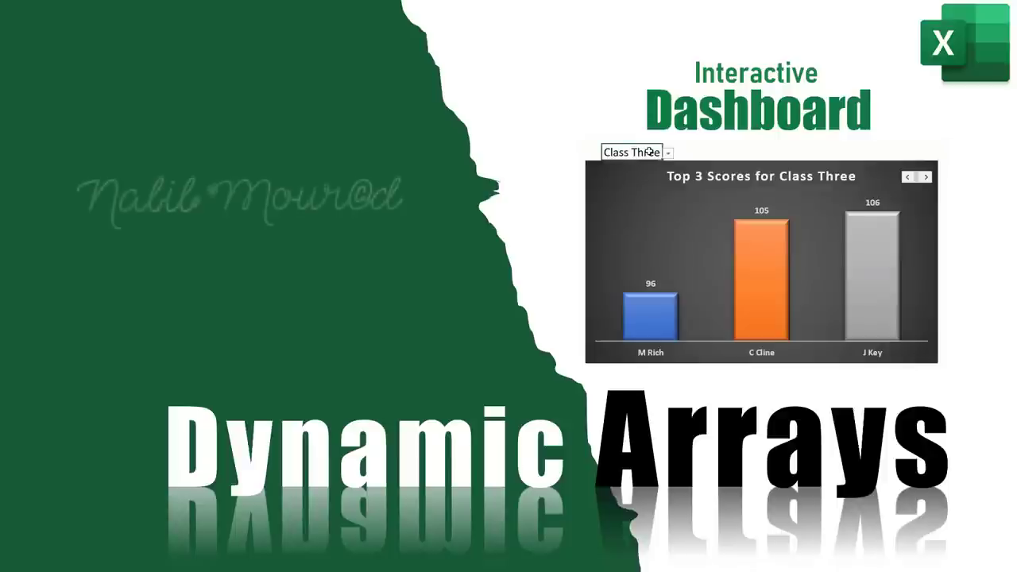
left_click(669, 153)
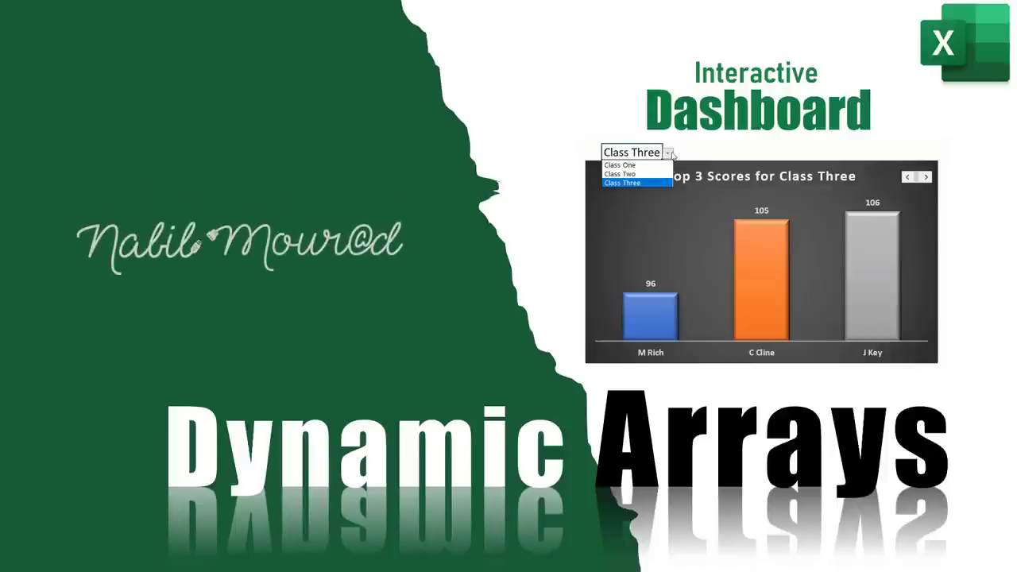
left_click(638, 171)
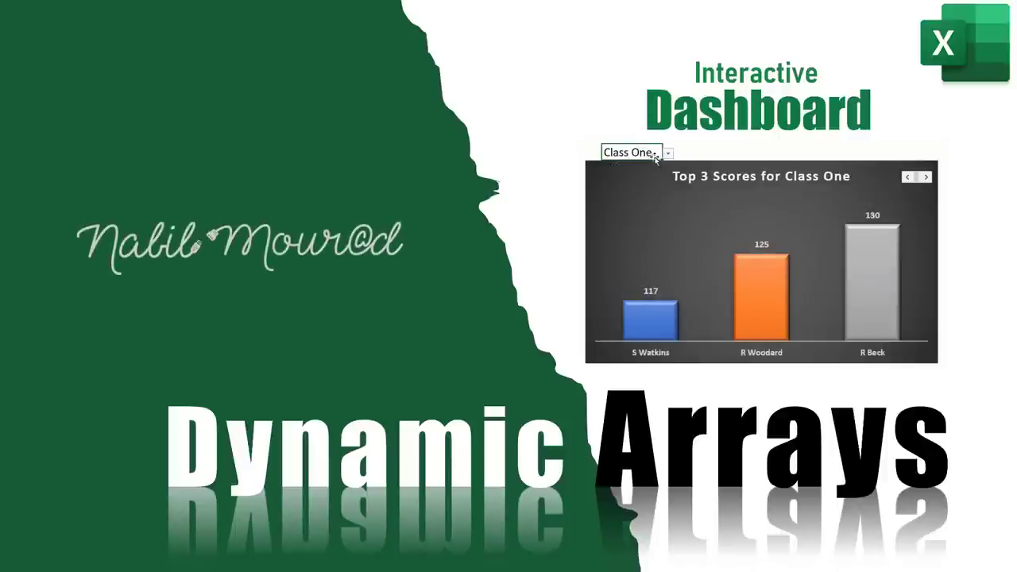
left_click(668, 153)
left_click(634, 174)
left_click(927, 178)
left_click(926, 178)
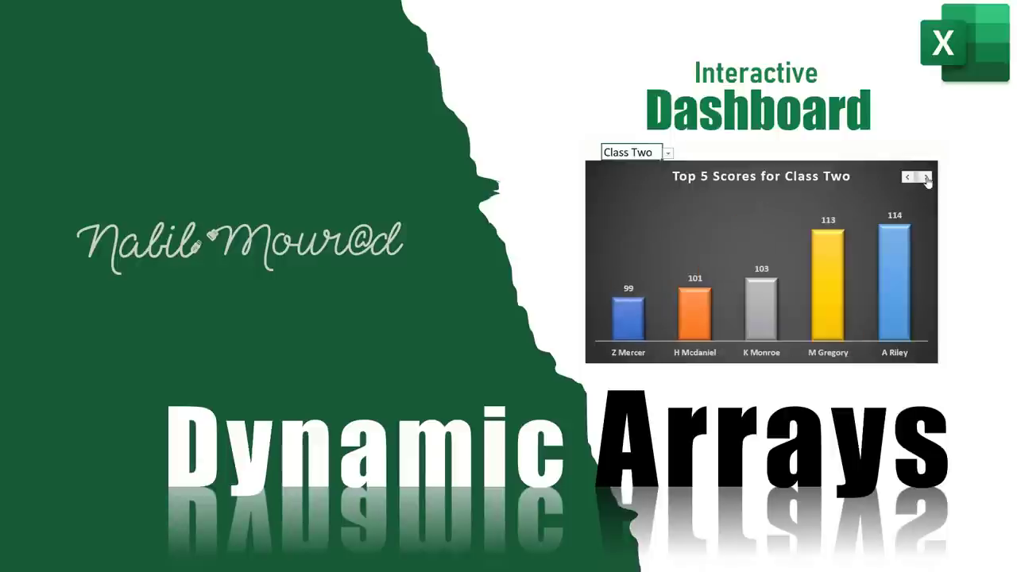
left_click(668, 154)
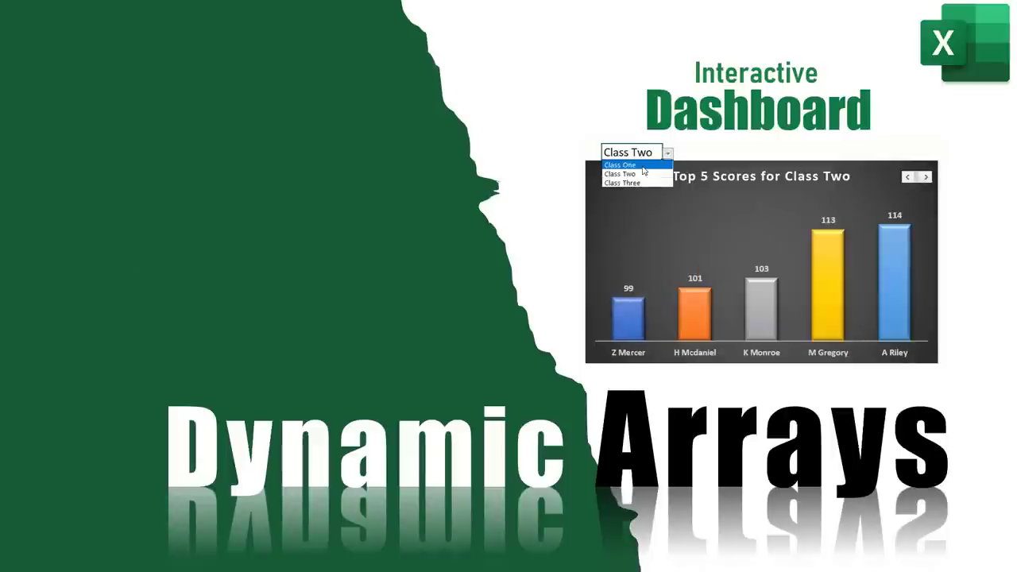
left_click(641, 165)
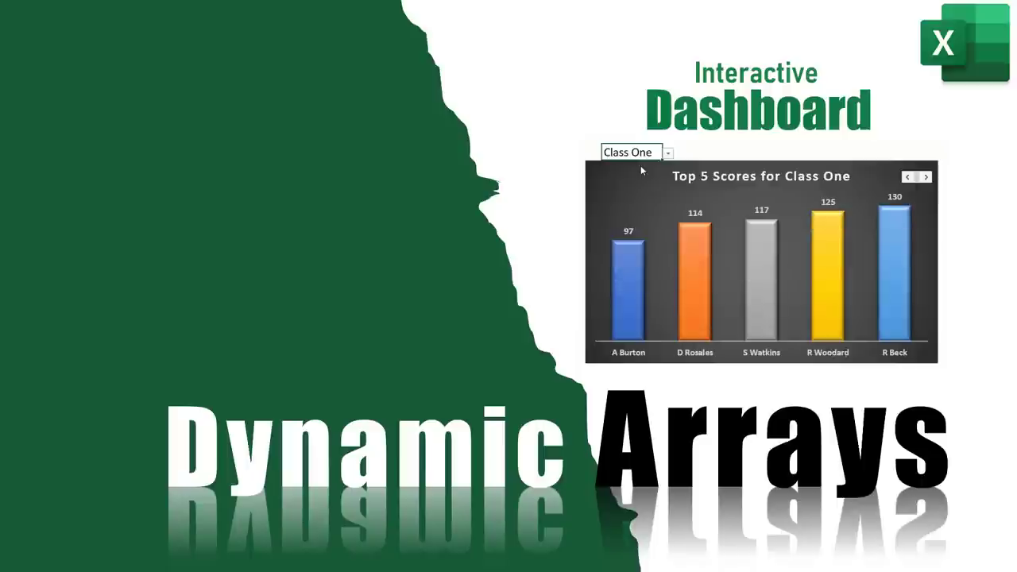
left_click(909, 177)
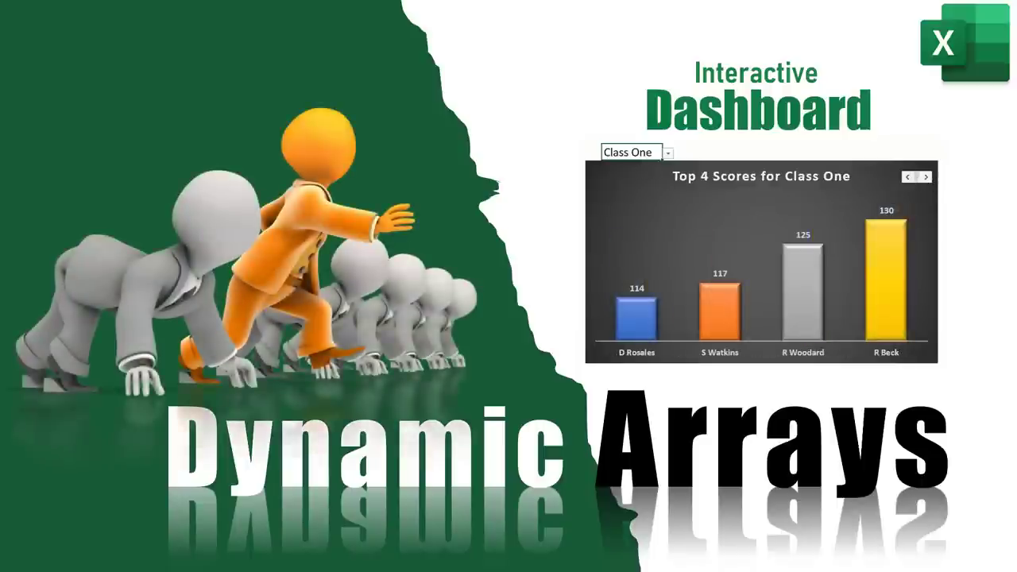
left_click(669, 153)
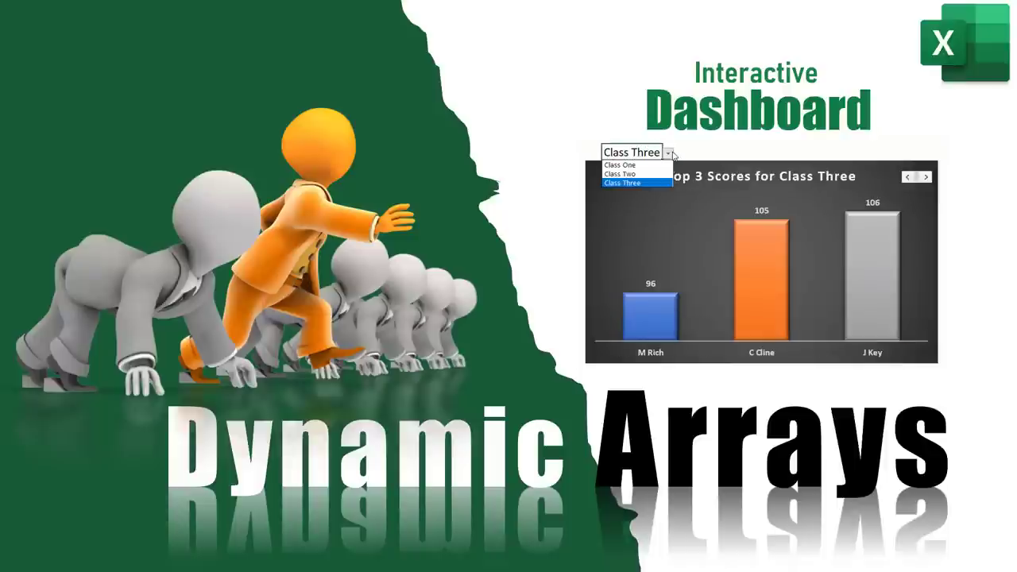
left_click(640, 163)
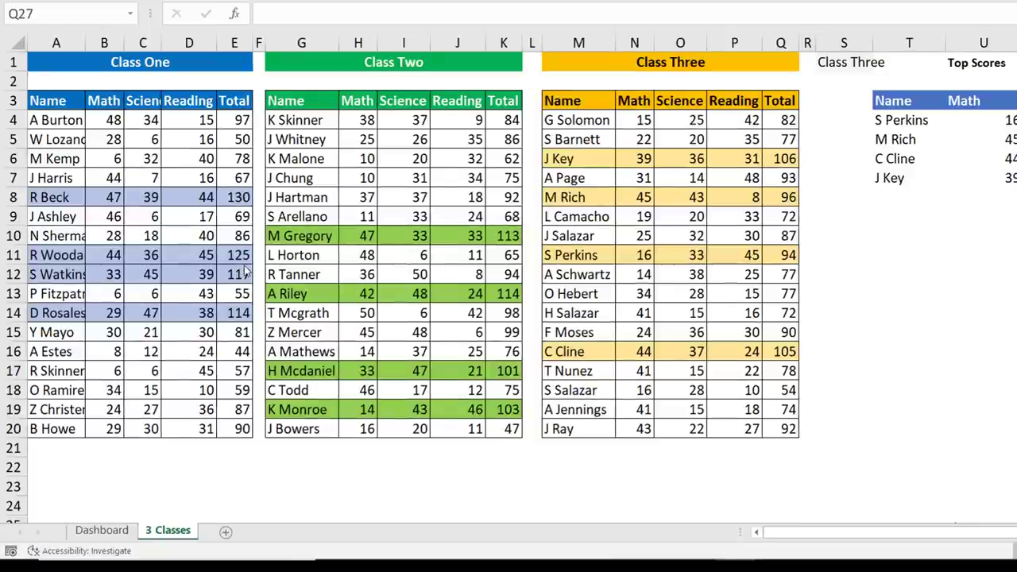
Switch to the Dashboard sheet and view the top scores chart for Class One, Class Two and Class Three in turn.
left_click(93, 537)
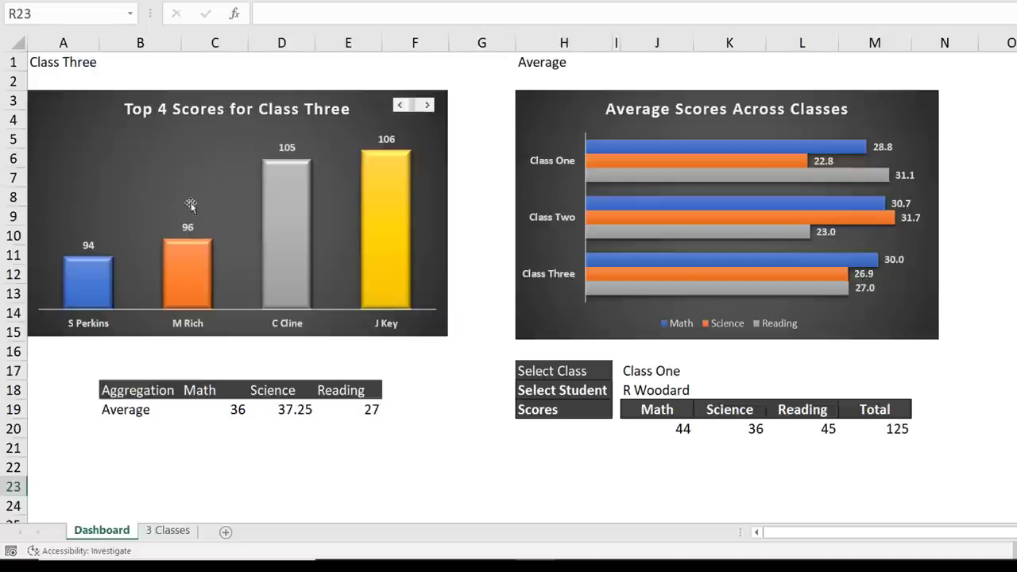
left_click(70, 61)
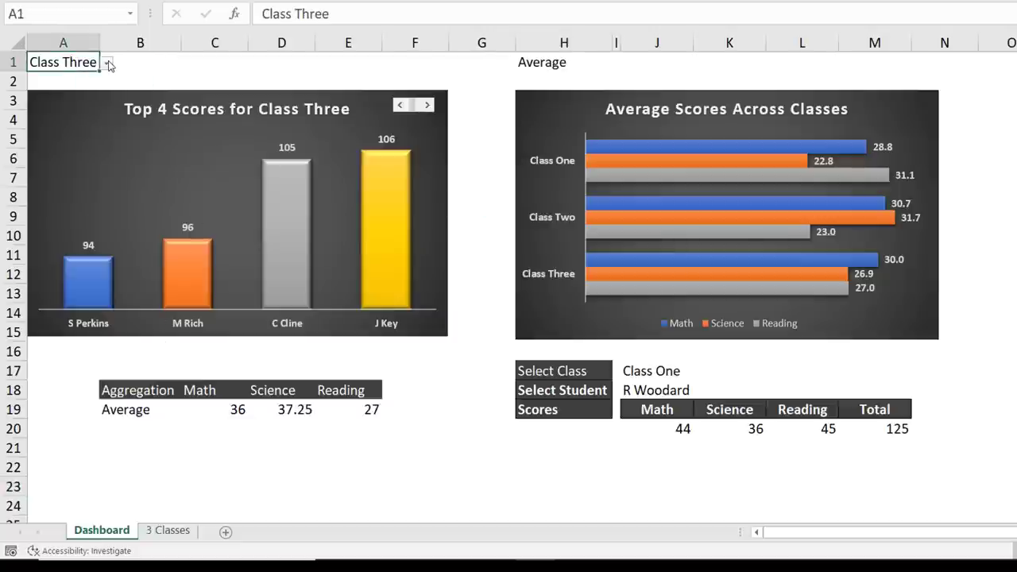
left_click(108, 63)
left_click(79, 82)
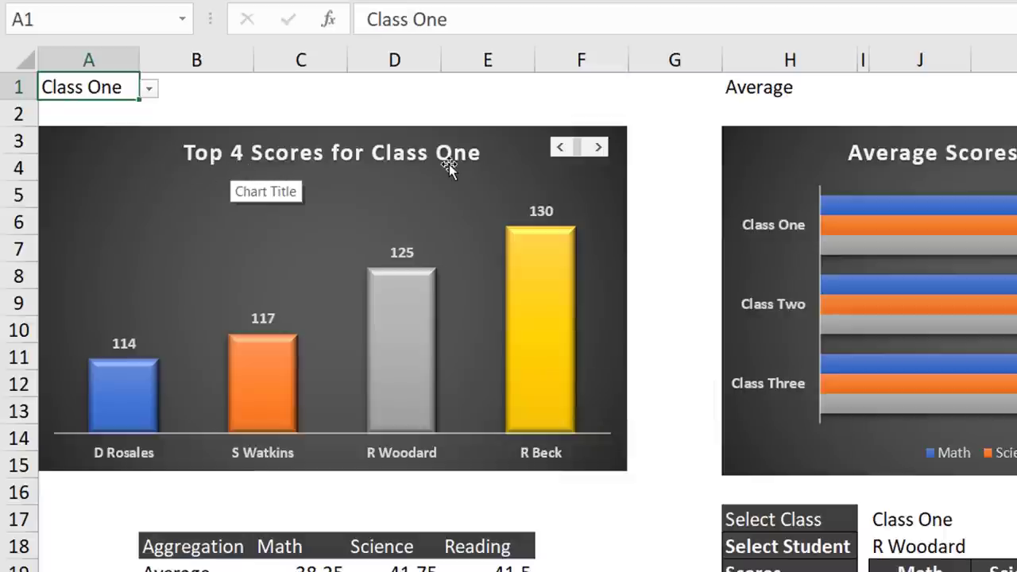
left_click(150, 89)
left_click(119, 124)
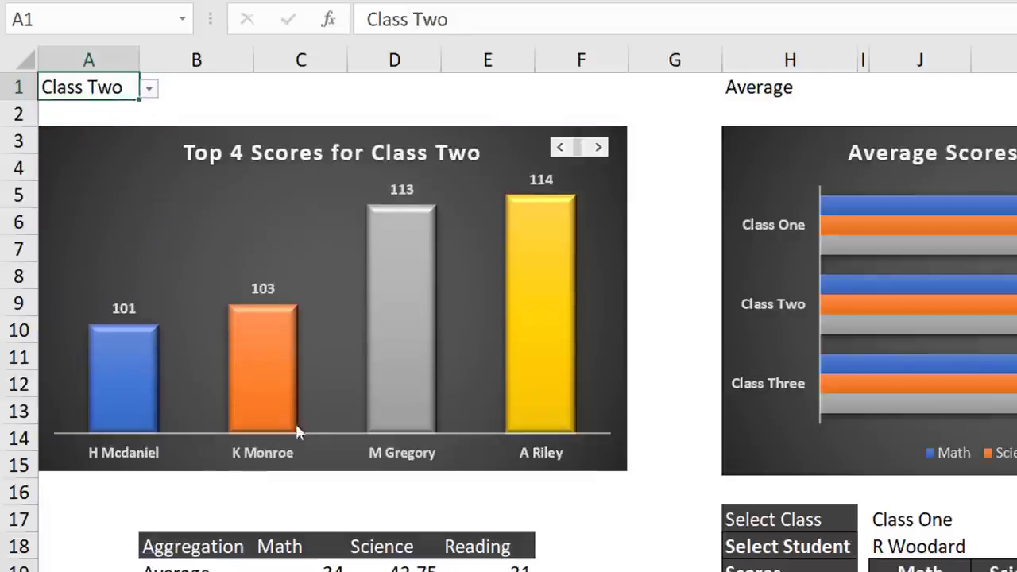
left_click(149, 89)
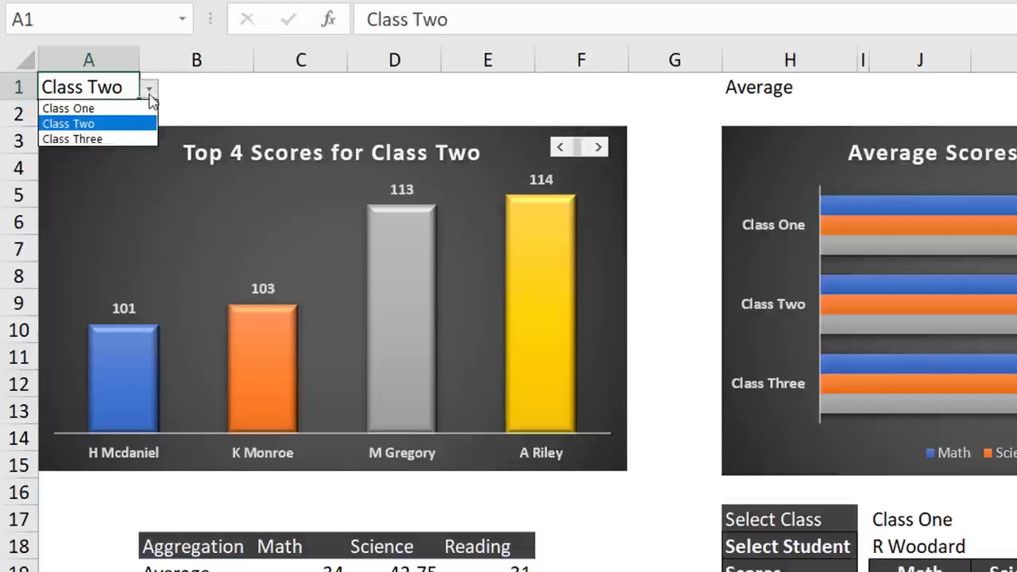
left_click(107, 140)
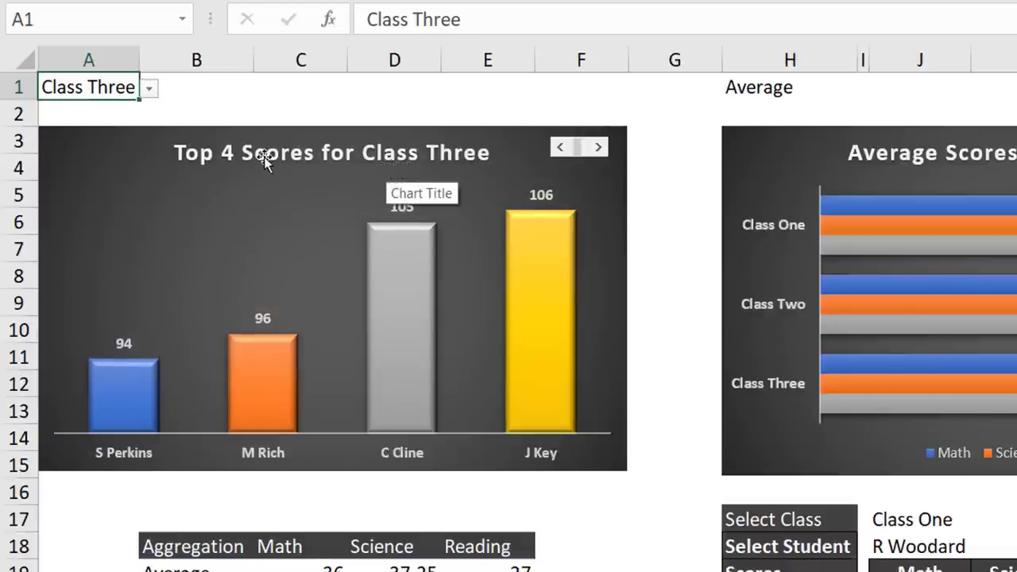
Reduce the Class Three chart to the top 3 scores and raise it step by step to the top 5.
left_click(561, 151)
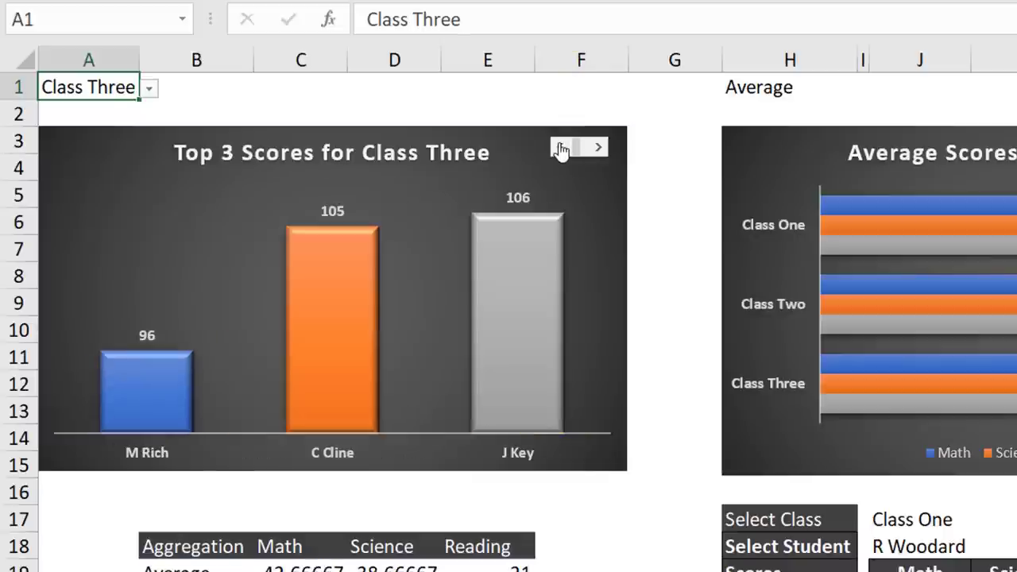
left_click(598, 148)
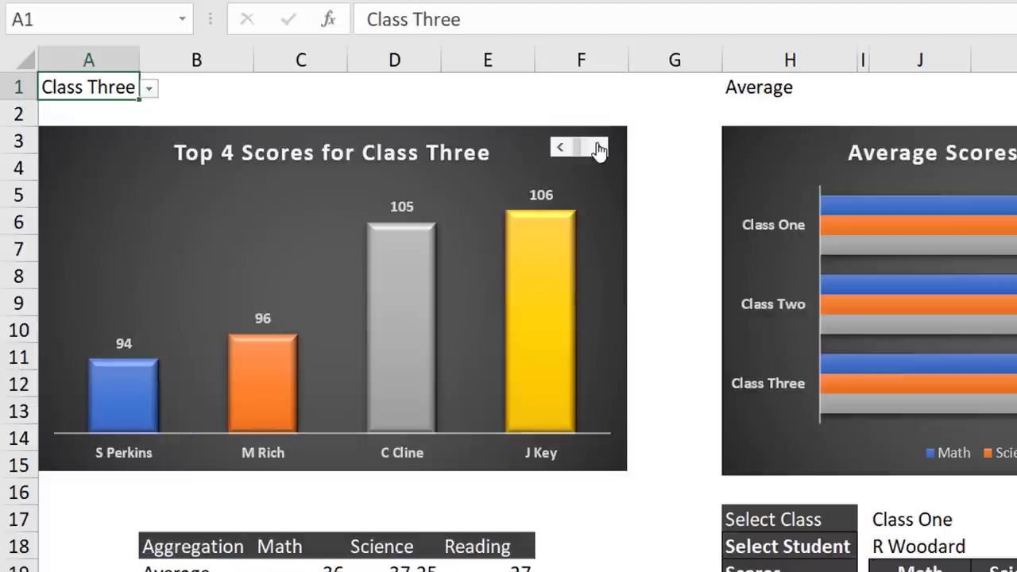
left_click(599, 148)
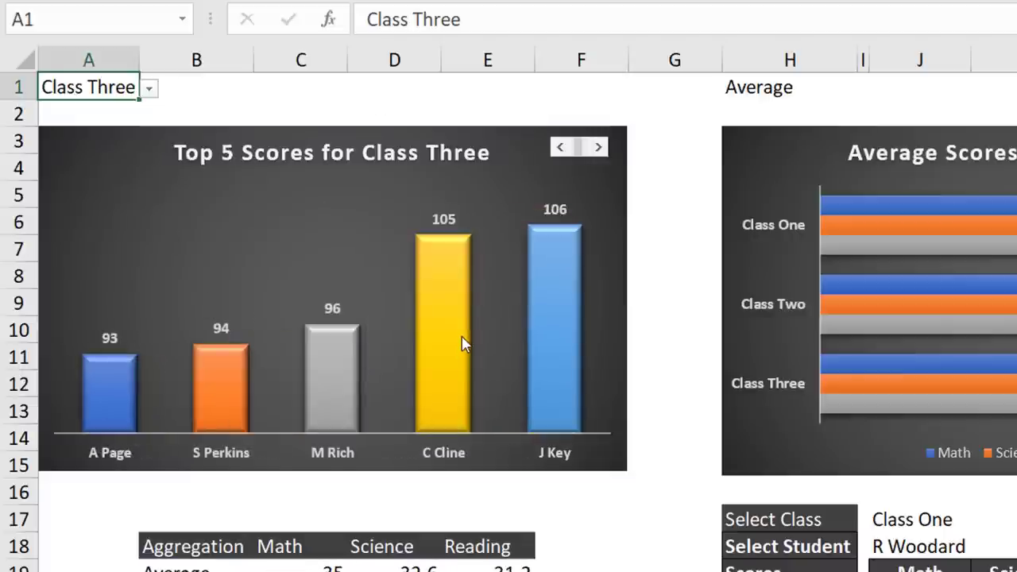
mouse_move(475, 344)
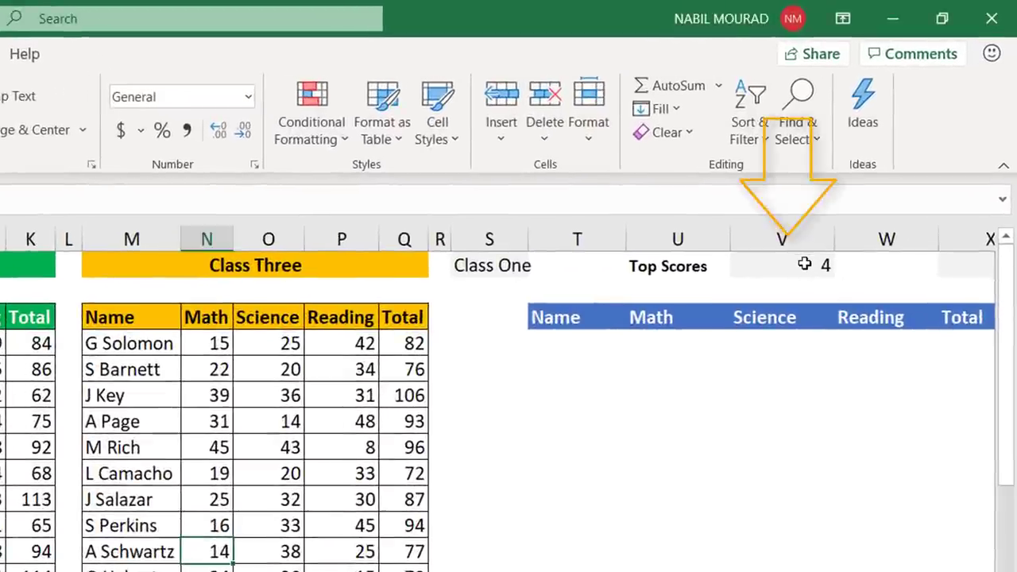
Start a new formula-based conditional formatting rule for the Class Three data in M4:Q20.
left_click(805, 265)
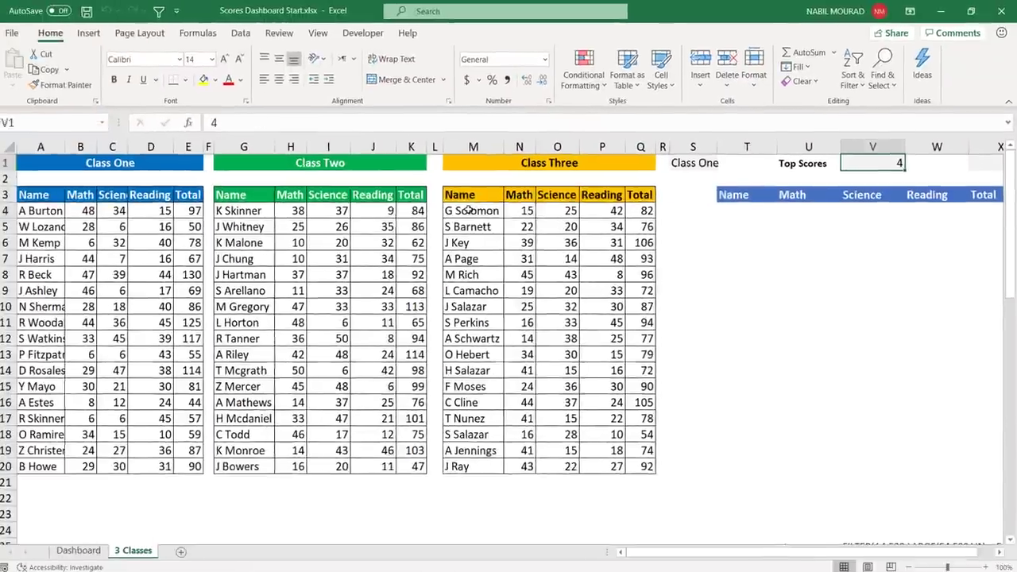
left_click_drag(124, 342, 404, 499)
left_click_drag(639, 337, 620, 455)
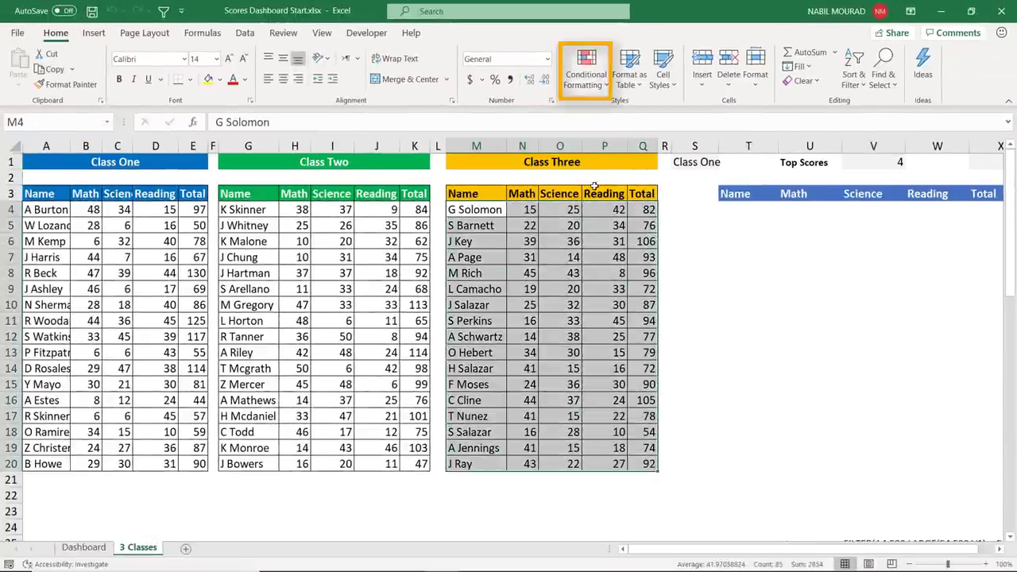
left_click(587, 75)
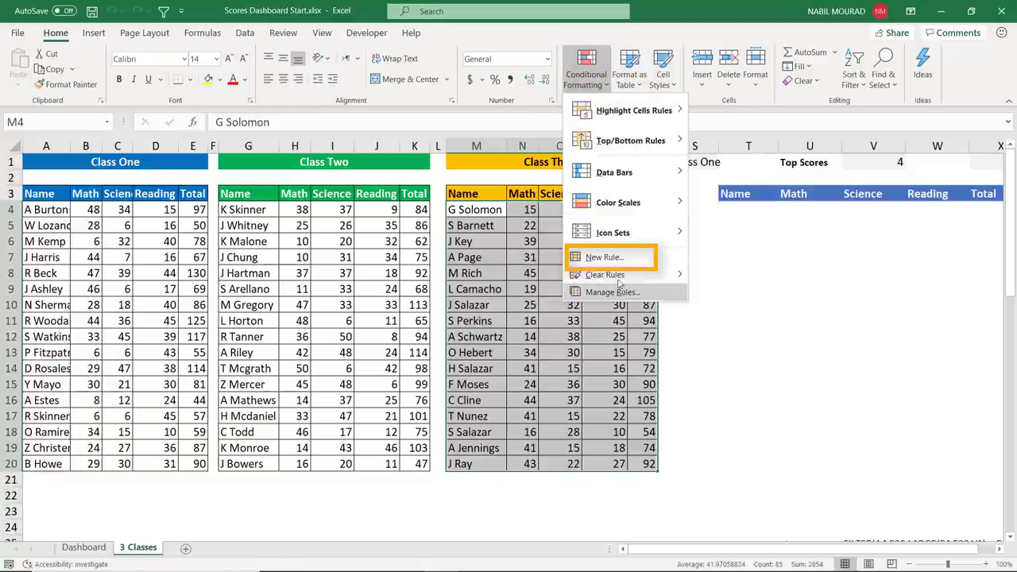
left_click(606, 258)
left_click(414, 247)
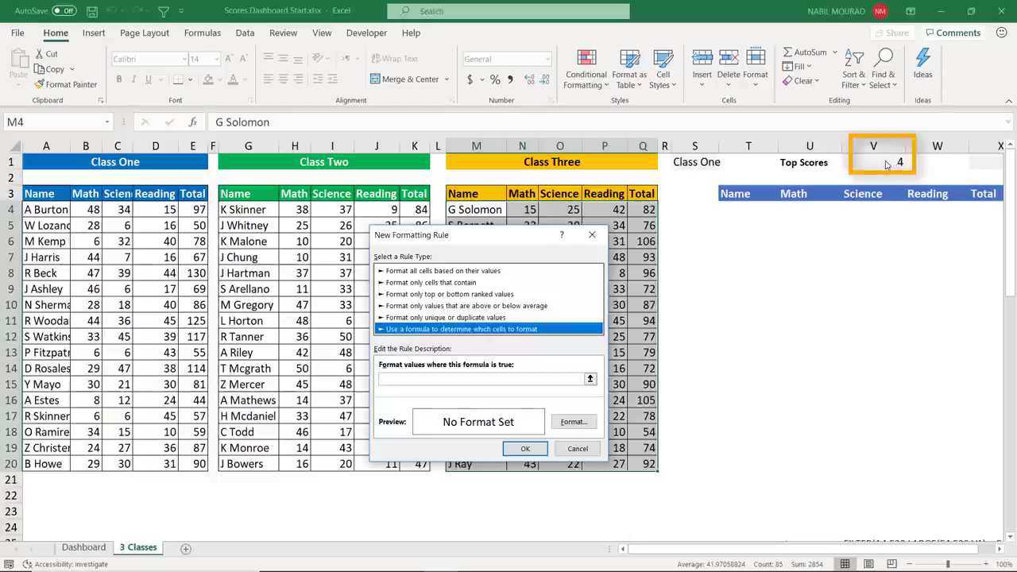
Enter =$Q4>=large($Q$4:$Q$20,$V$1) as the formula of the new formatting rule.
left_click(389, 380)
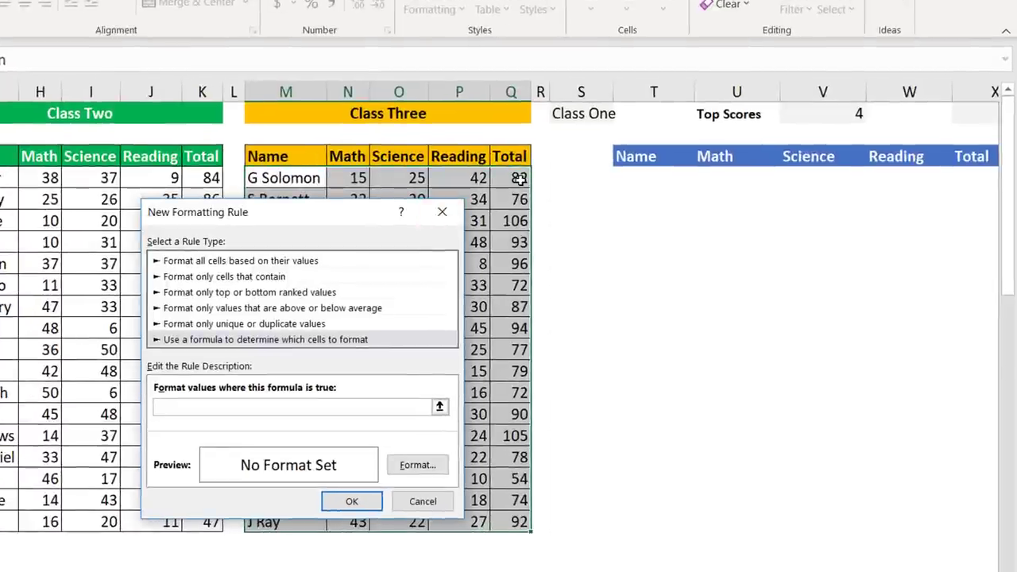
left_click(518, 179)
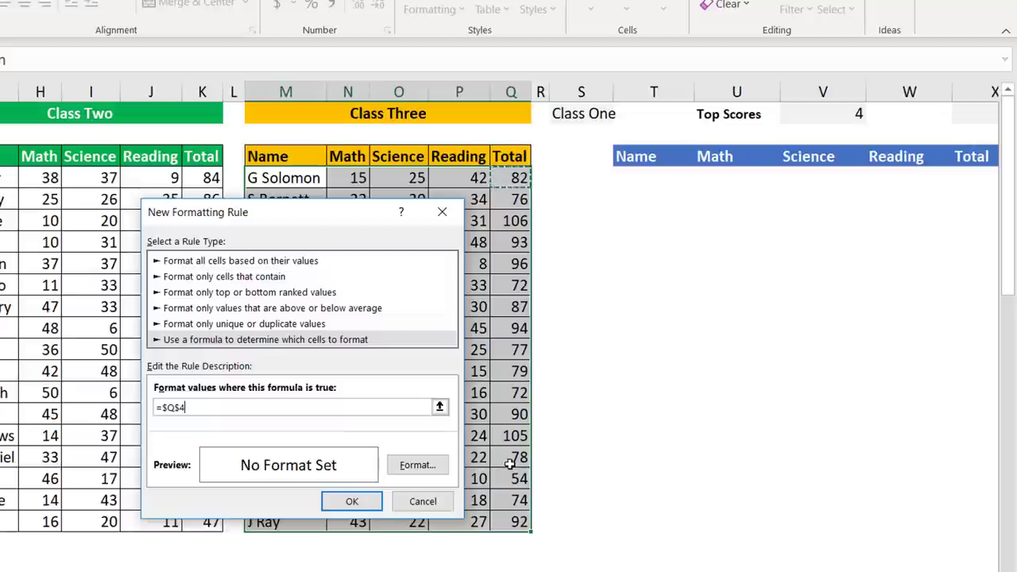
key("F4")
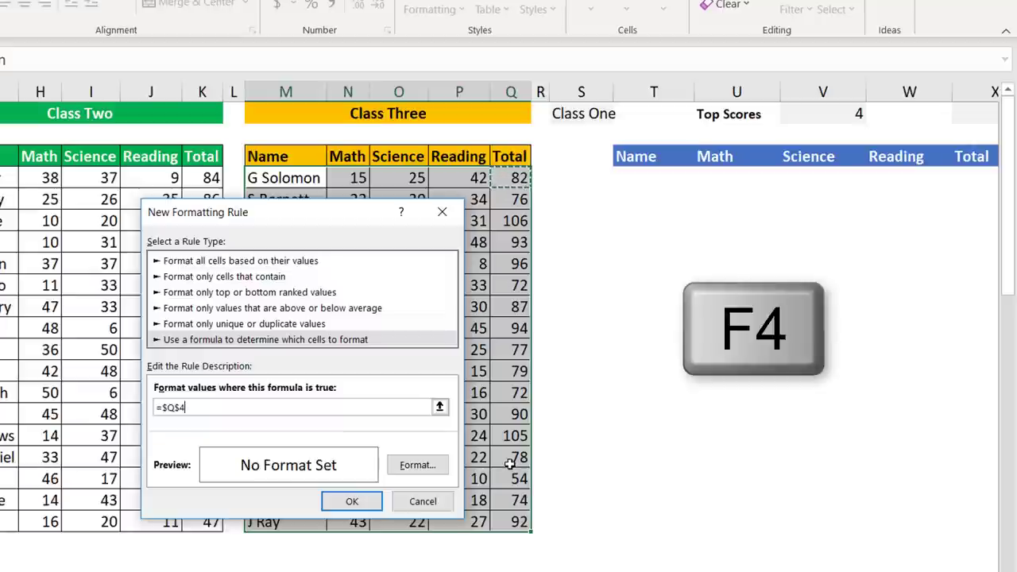
key("F4")
key("F4")
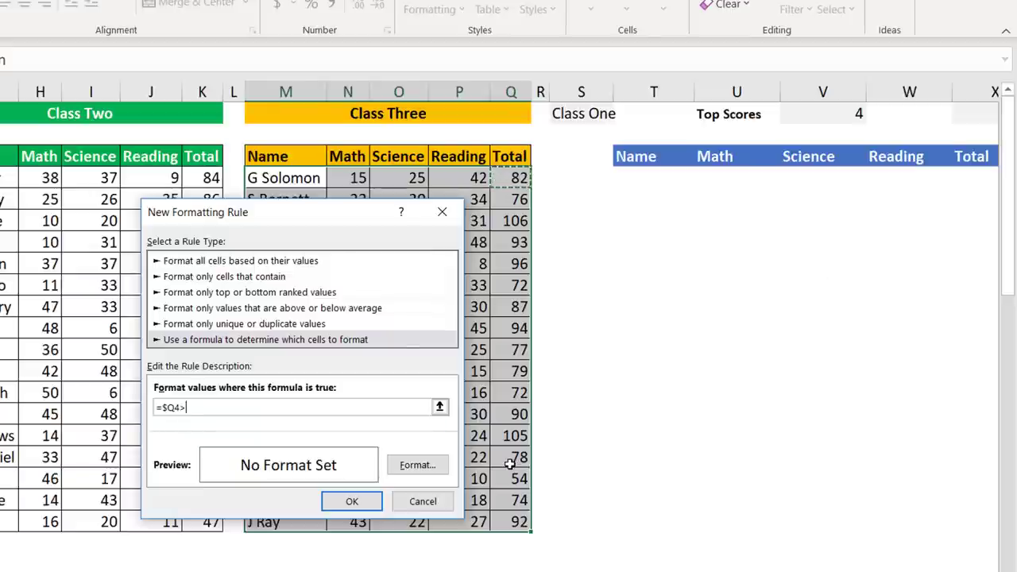
type(">=large(")
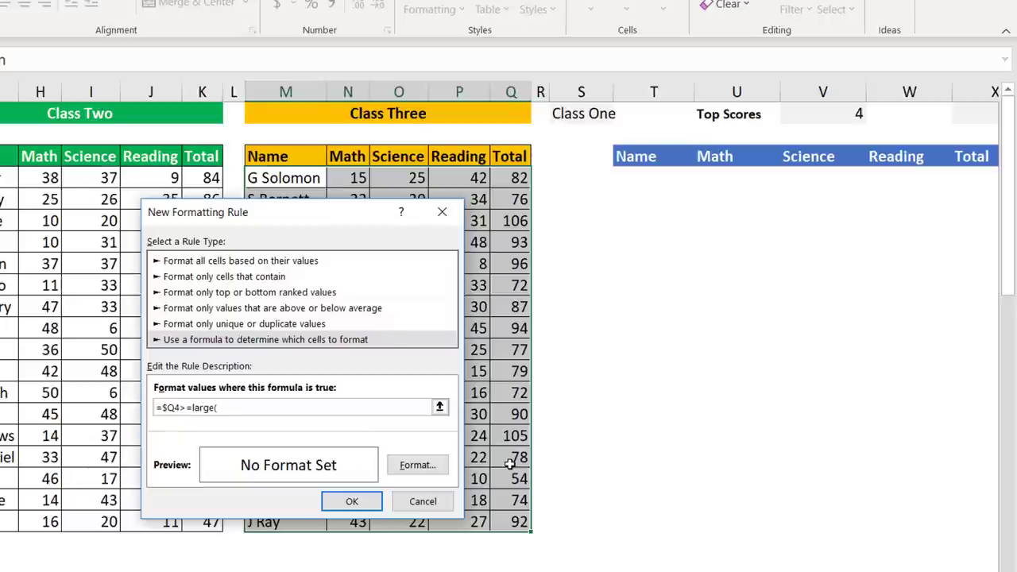
left_click(516, 177)
left_click_drag(513, 213, 515, 518)
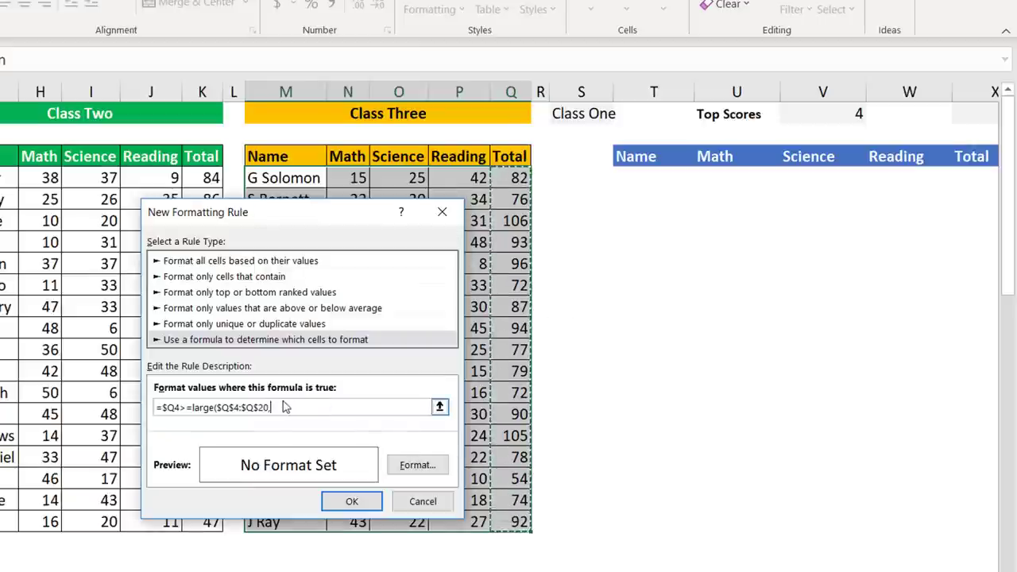
type(",")
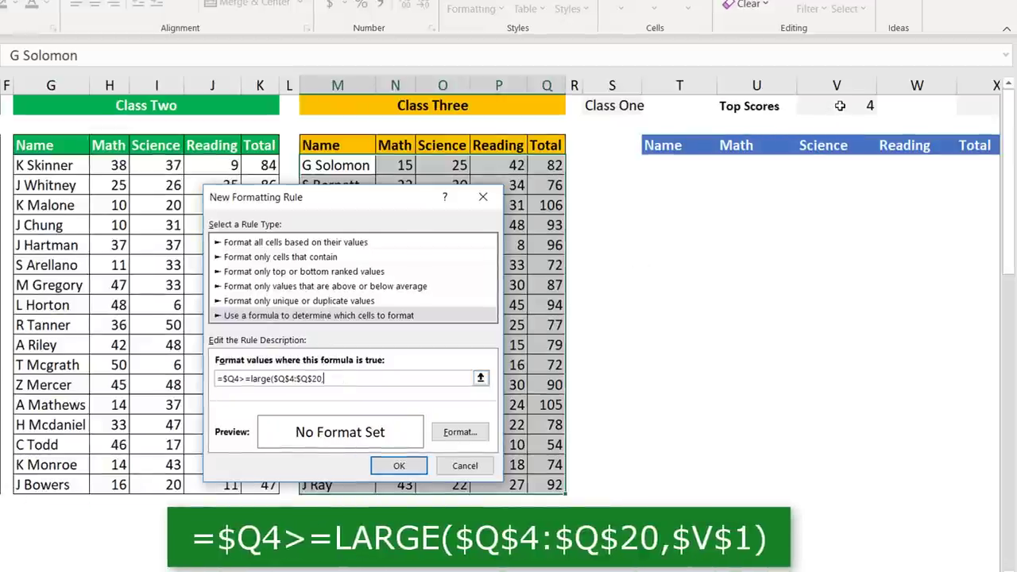
left_click(840, 105)
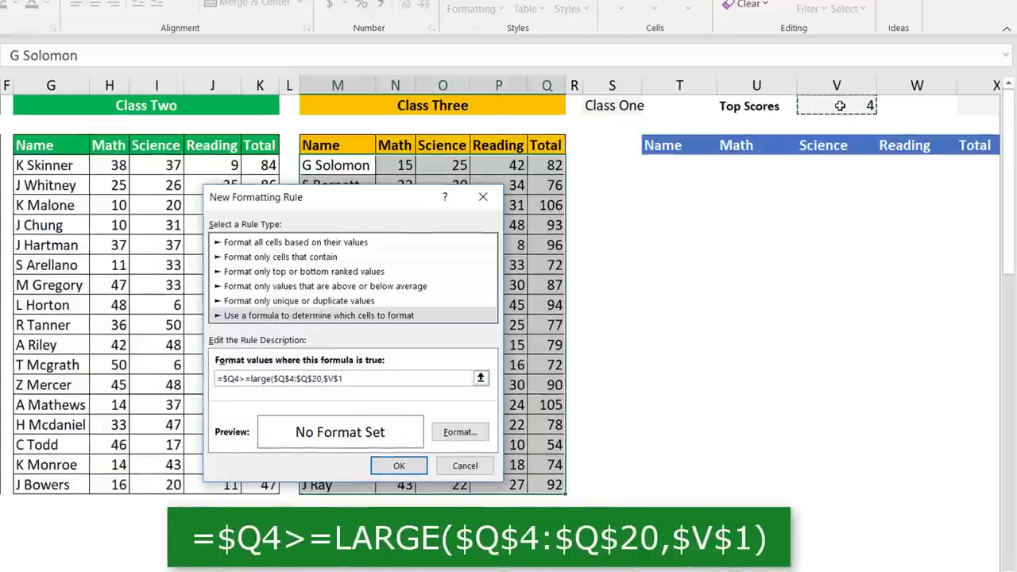
type(")")
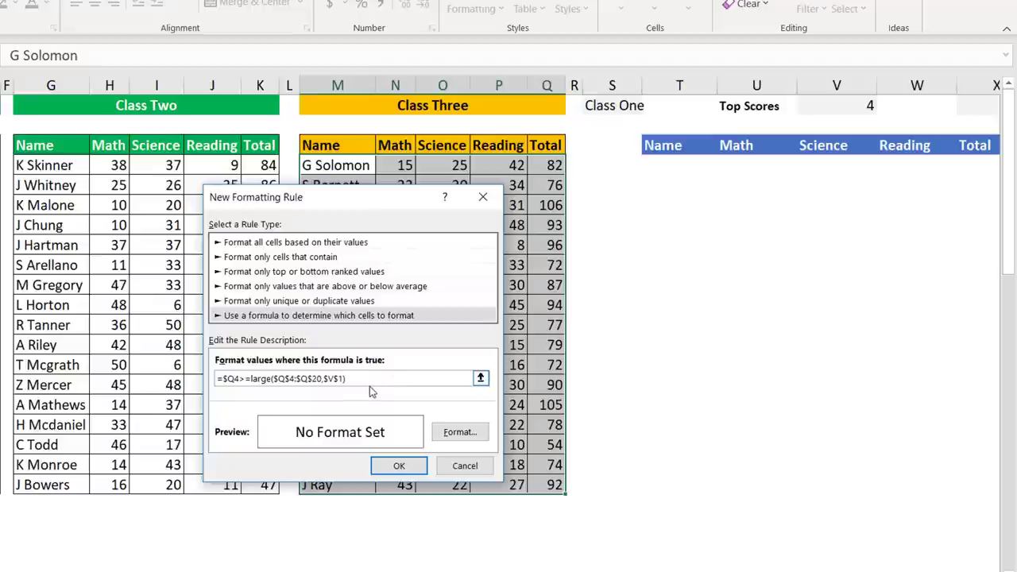
Give the Class Three rule an orange background fill and apply it to the data.
left_click(459, 433)
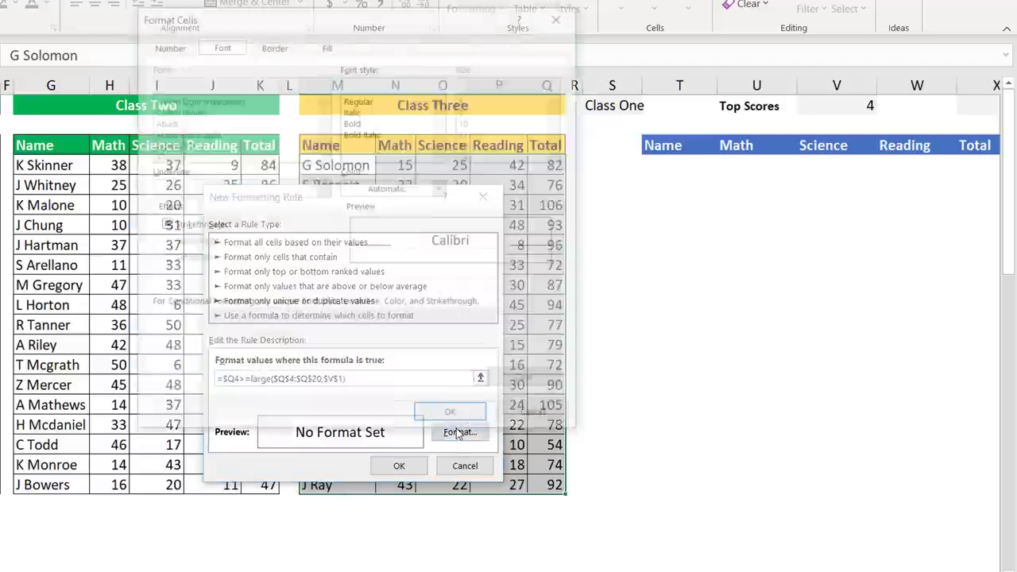
left_click(326, 44)
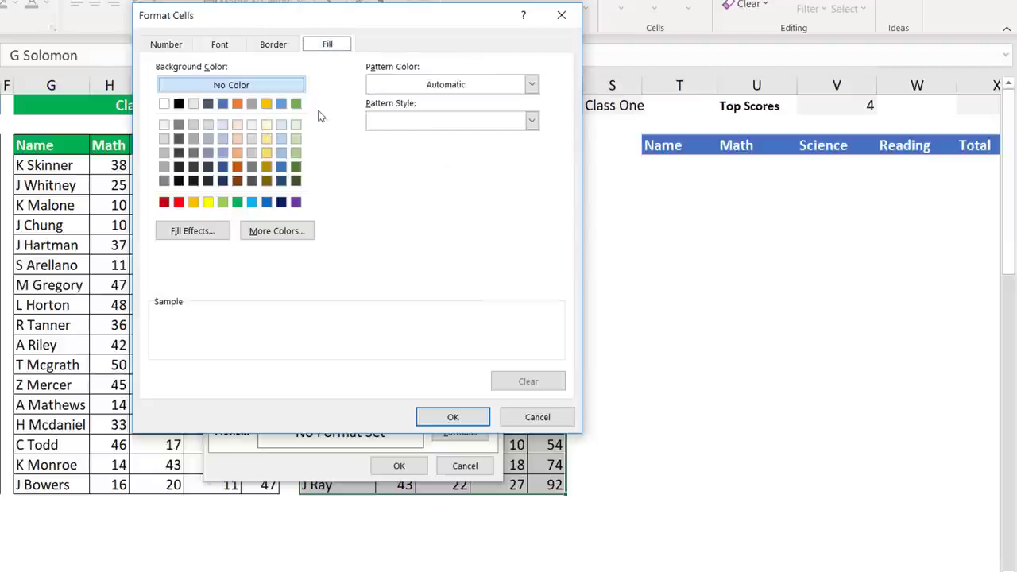
left_click(193, 202)
left_click(452, 417)
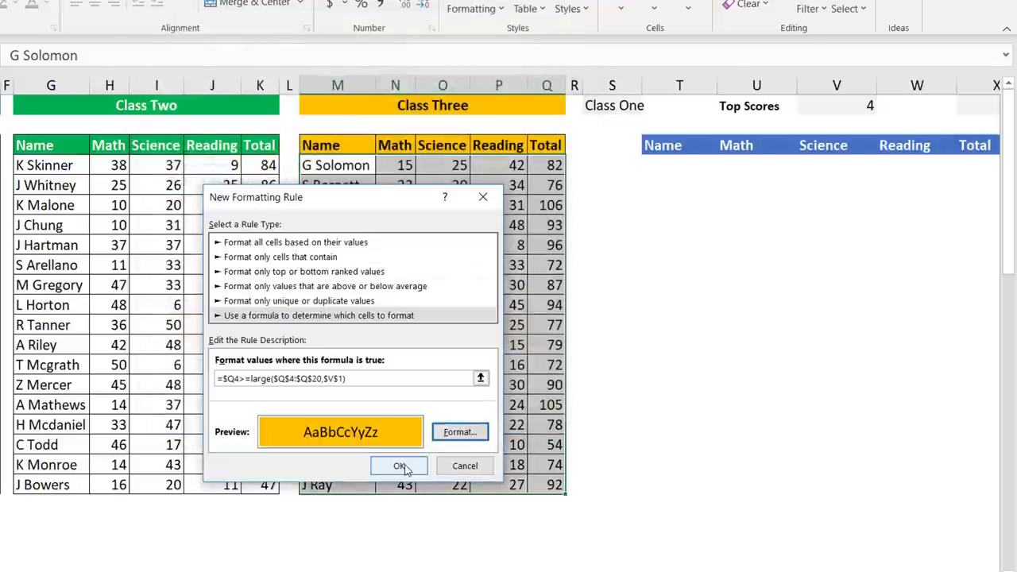
left_click(400, 466)
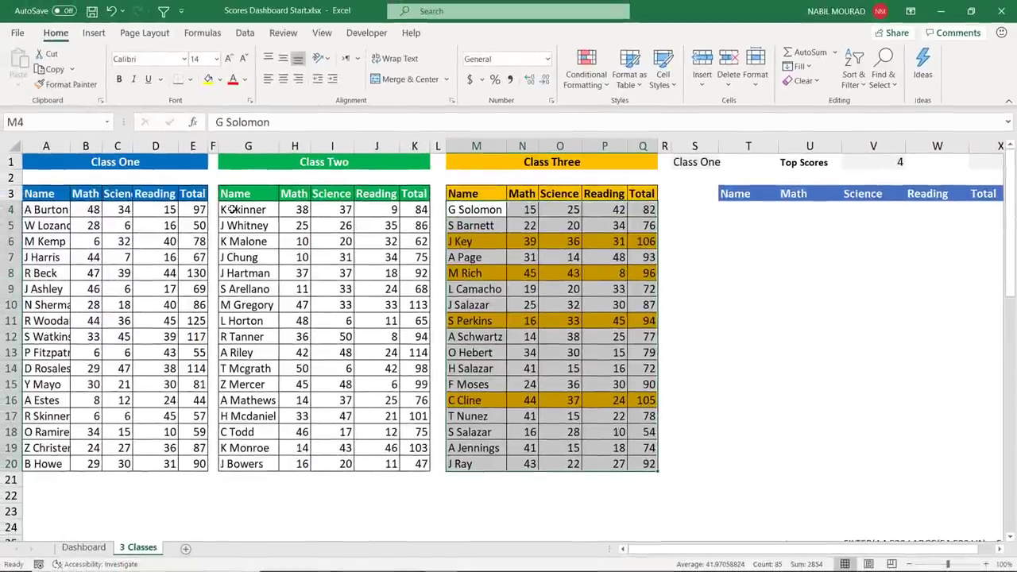
Start a new formula-based conditional formatting rule for the Class Two data in G4:K20.
left_click_drag(231, 209, 414, 463)
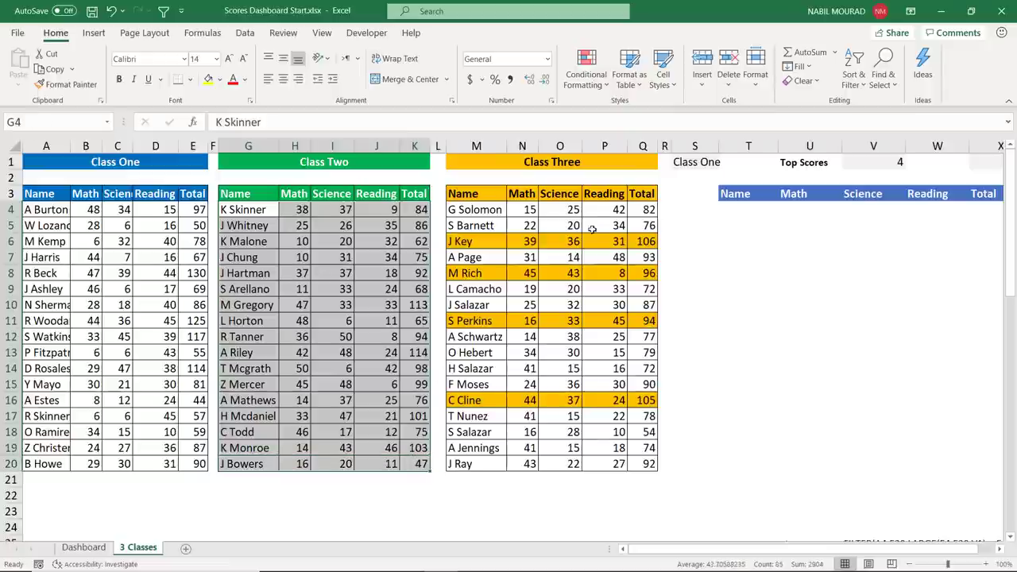
left_click(587, 70)
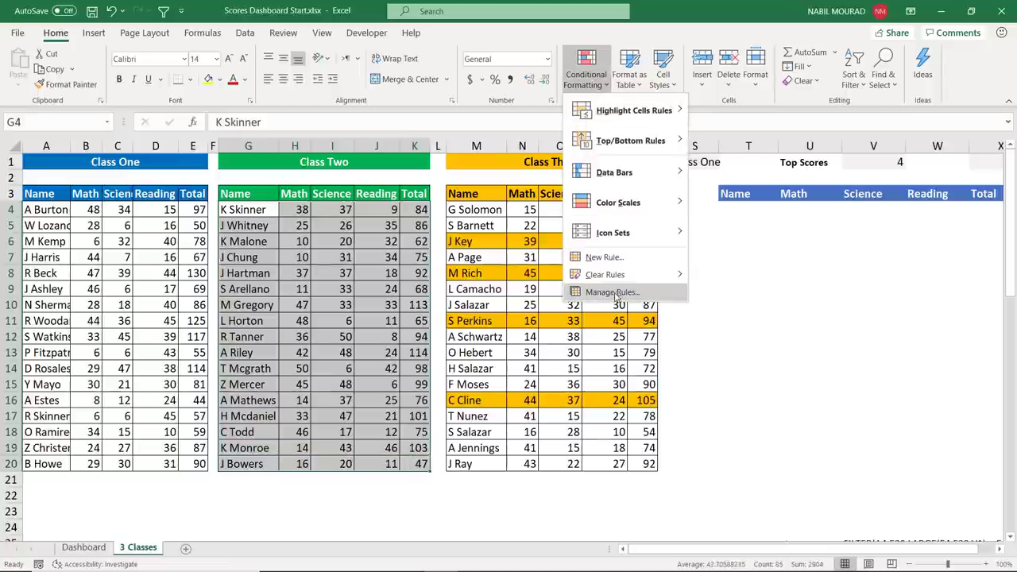
key("Escape")
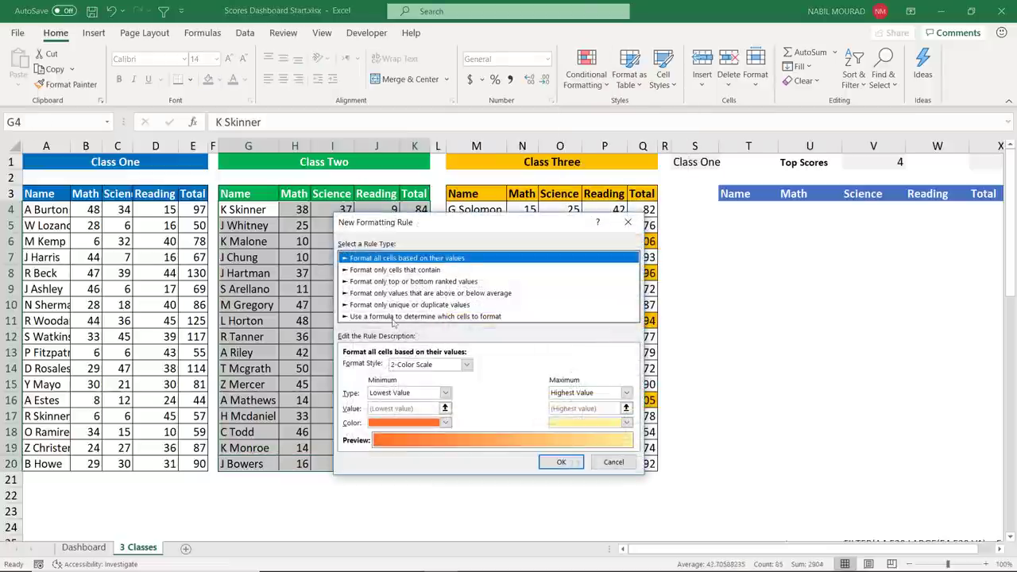
left_click(390, 316)
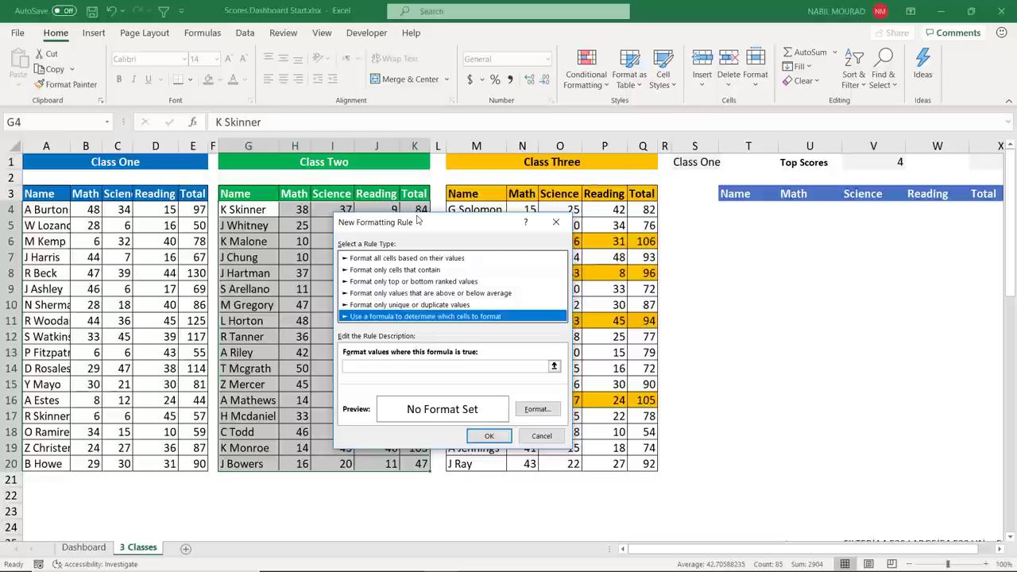
Enter =$K4>=large($K$4:$K$20,$V$1) as the formula of the Class Two formatting rule.
left_click(359, 369)
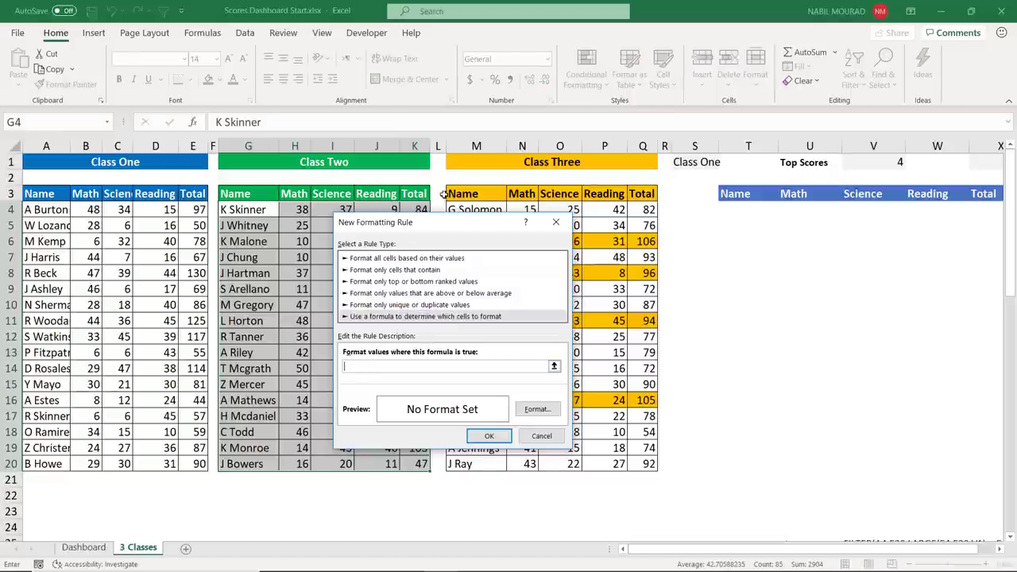
left_click_drag(404, 225, 324, 250)
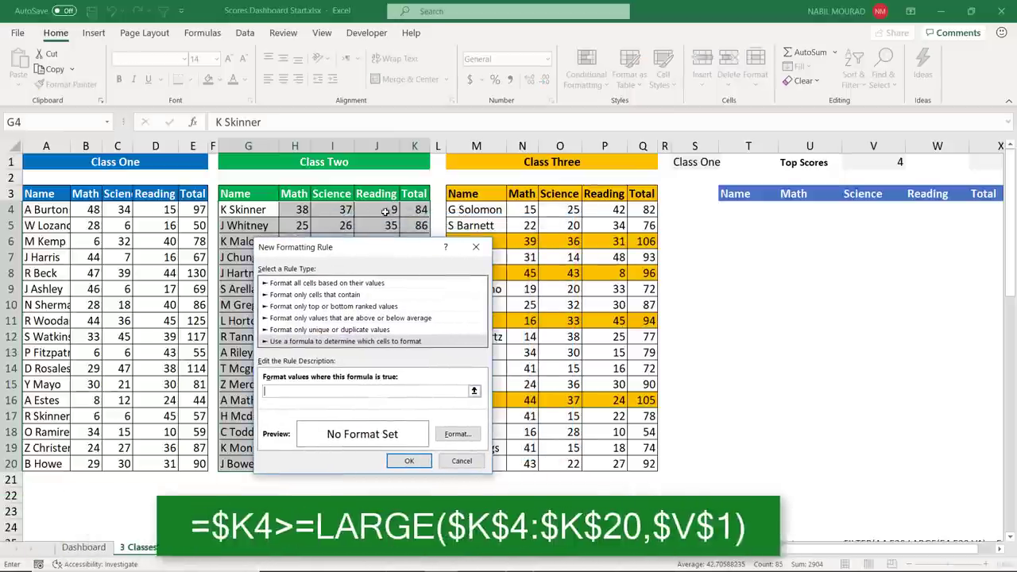
left_click(417, 212)
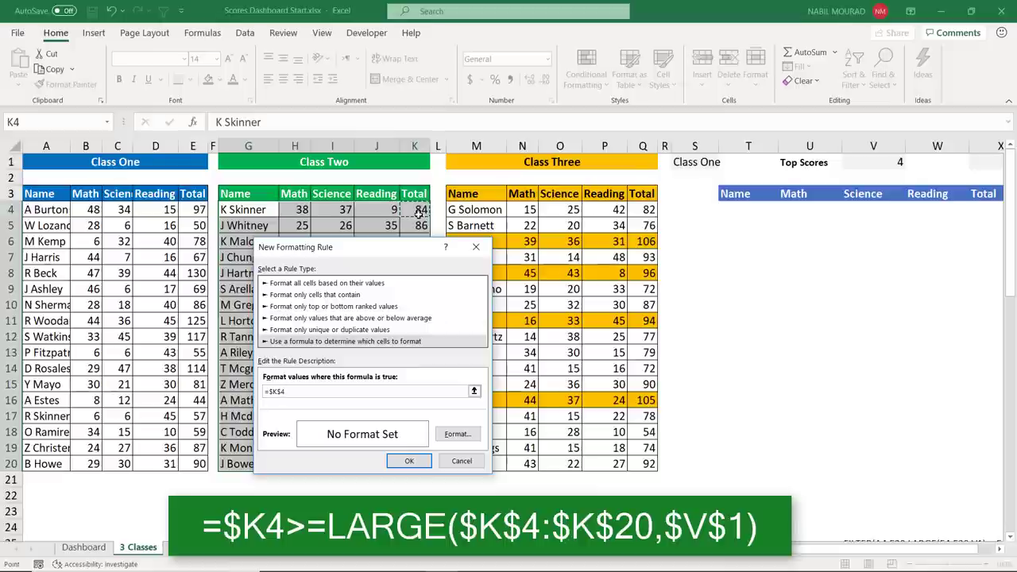
key("F4")
key("F4")
type(">=large(")
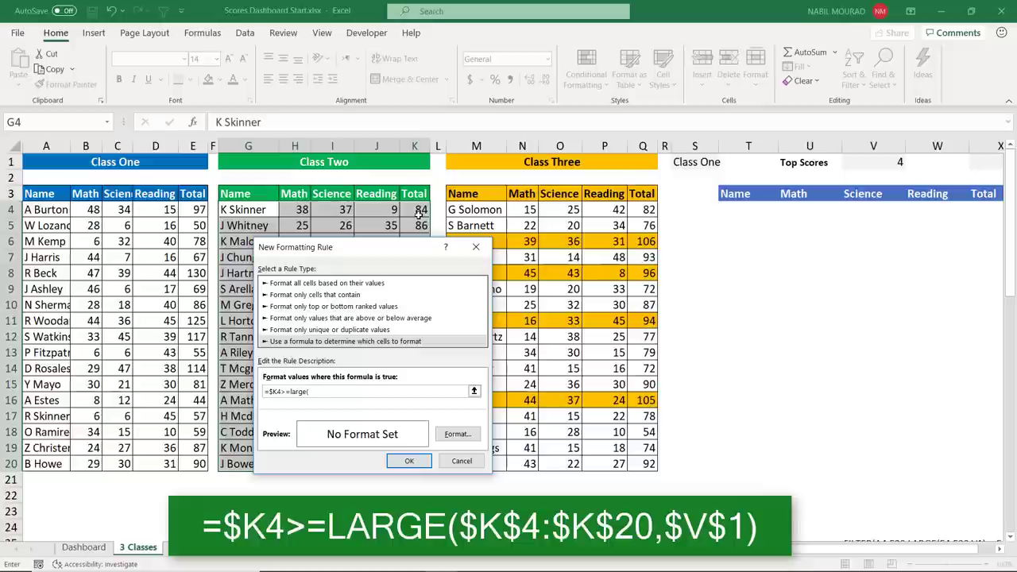
left_click_drag(422, 210, 407, 464)
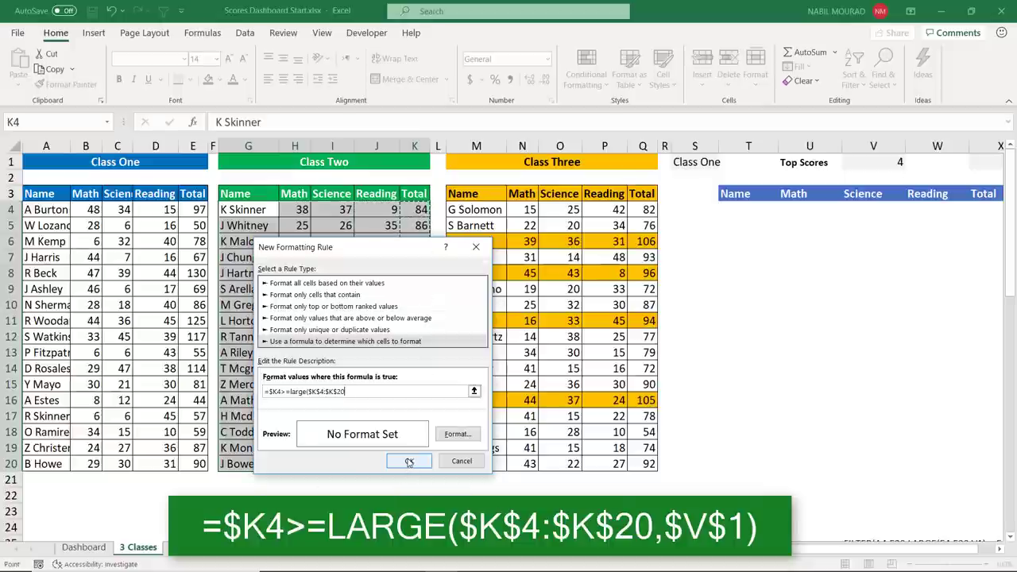
type(",")
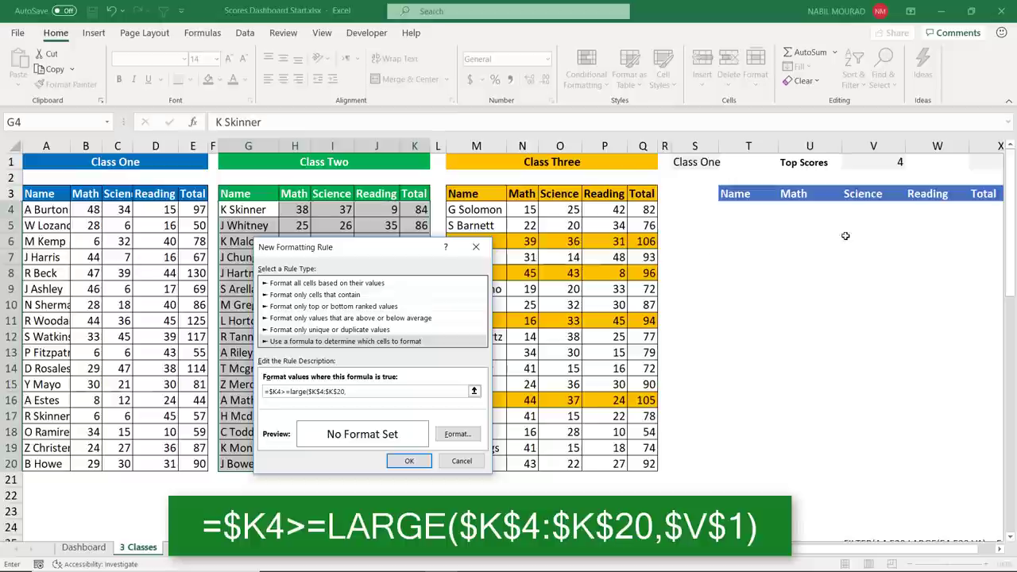
left_click(874, 161)
type(")")
Give the Class Two rule a light green background fill and apply it to the data.
left_click(458, 434)
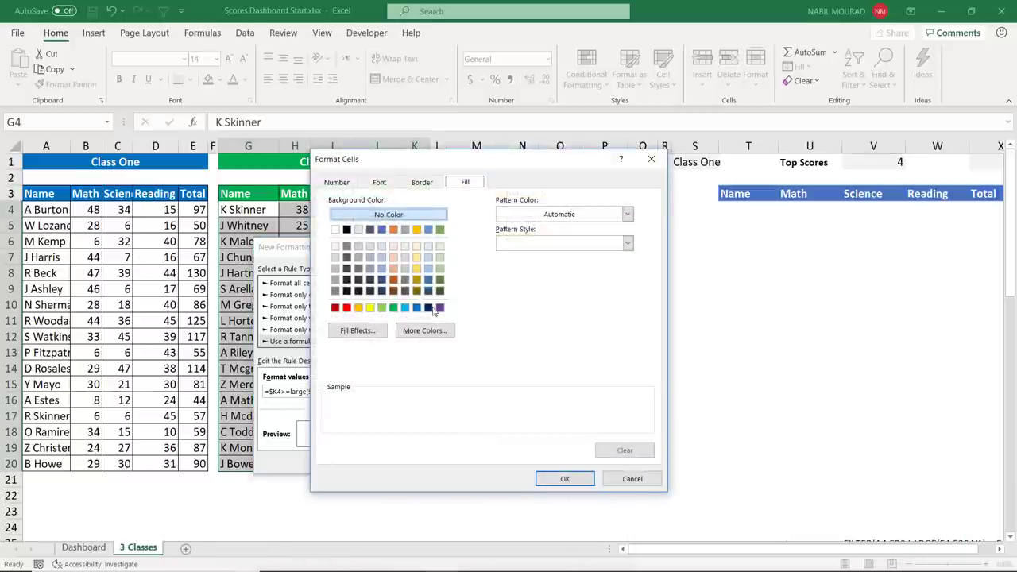
left_click(383, 308)
left_click(565, 479)
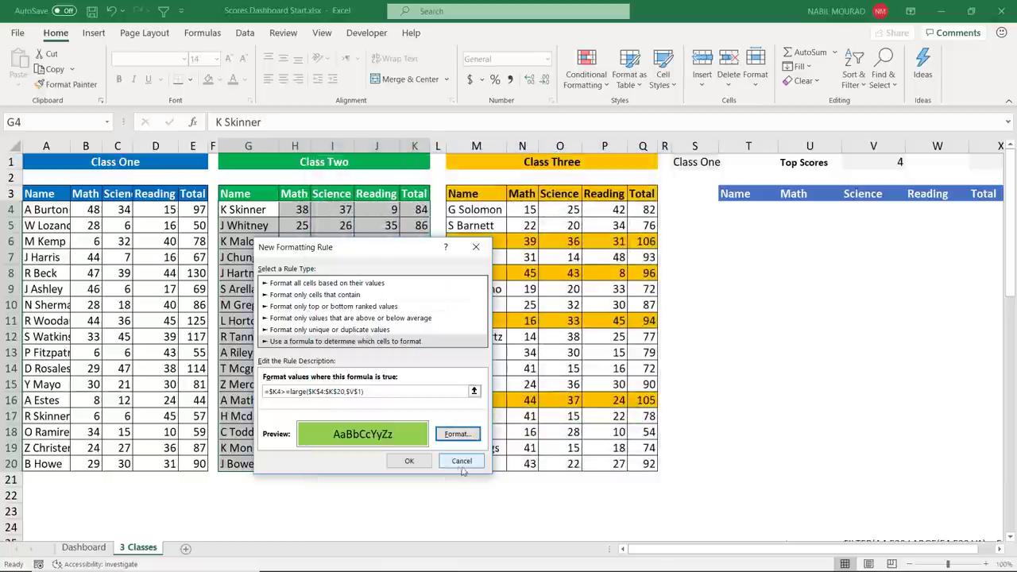
left_click(409, 464)
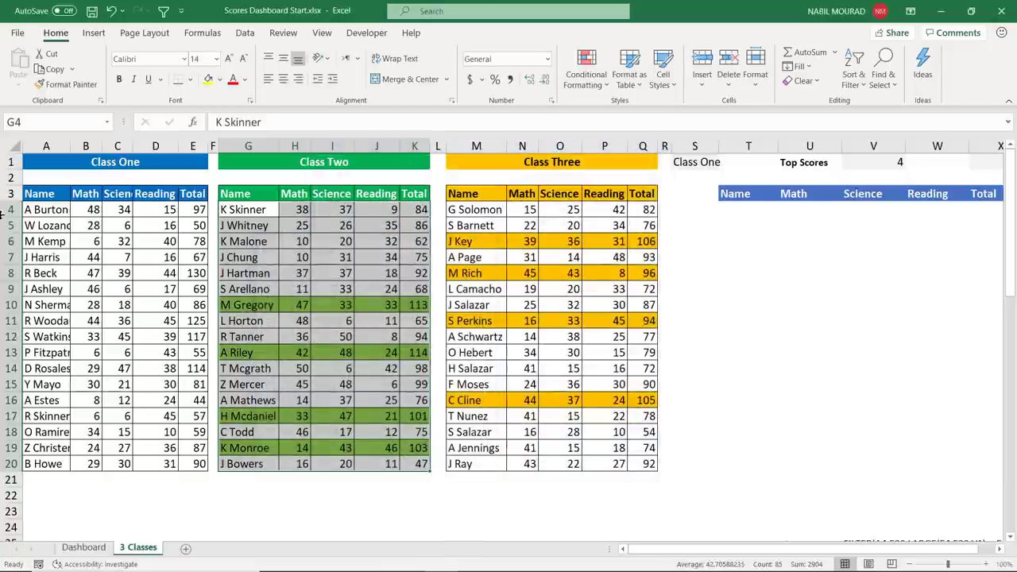
Start a new formula-based conditional formatting rule for the Class One data in A4:E20.
left_click_drag(37, 211, 193, 463)
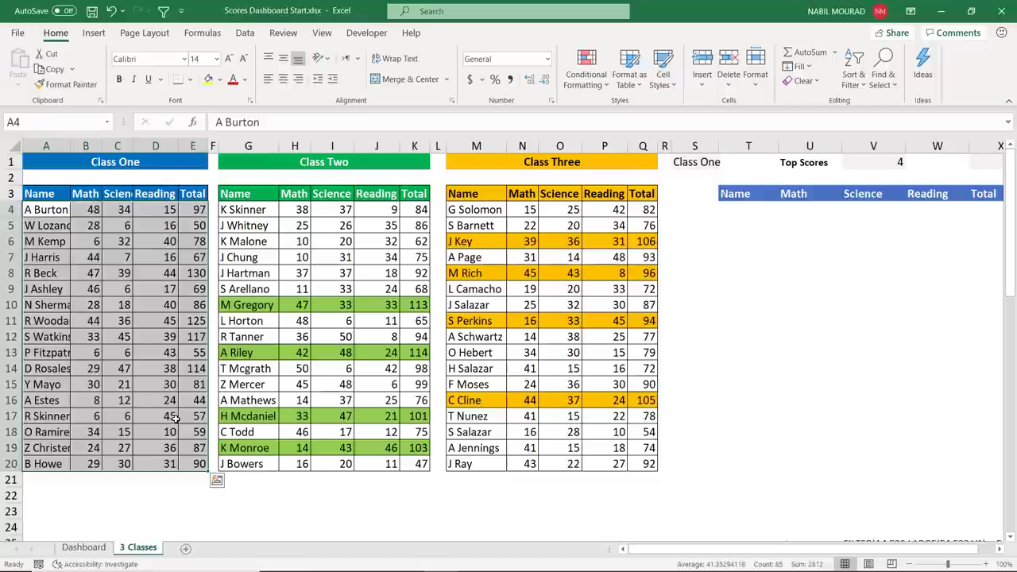
left_click(576, 63)
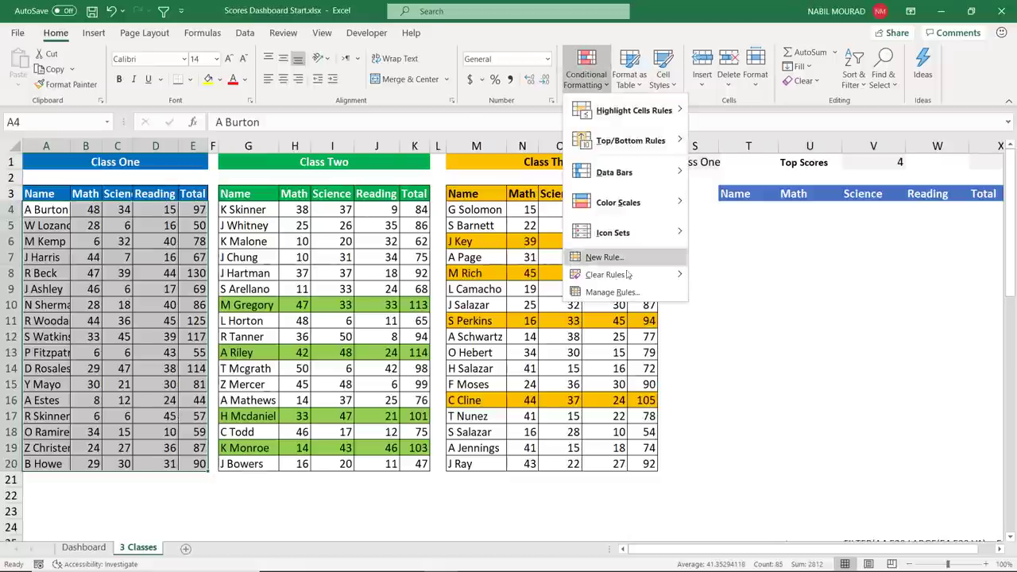
left_click(606, 257)
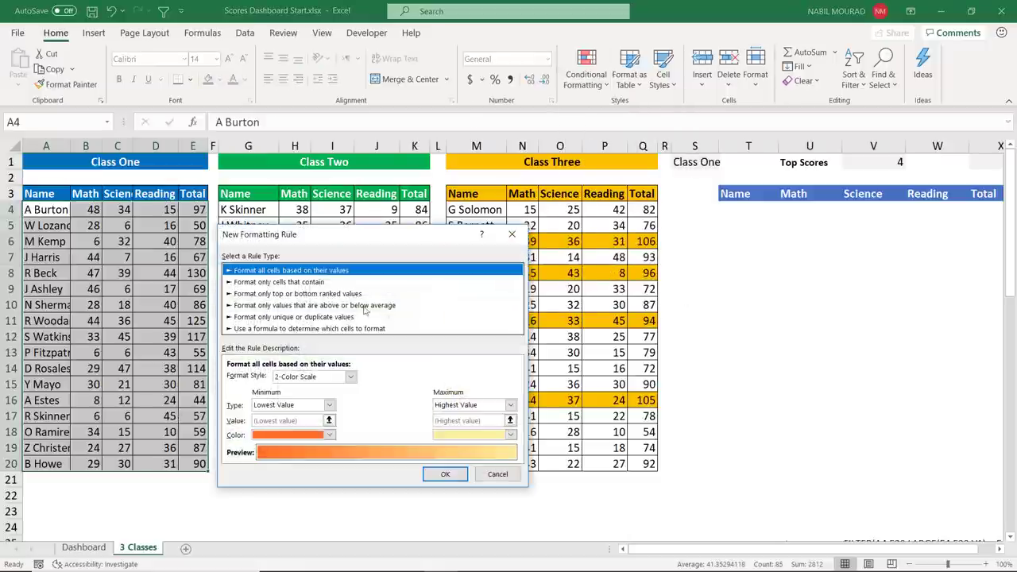
left_click(269, 328)
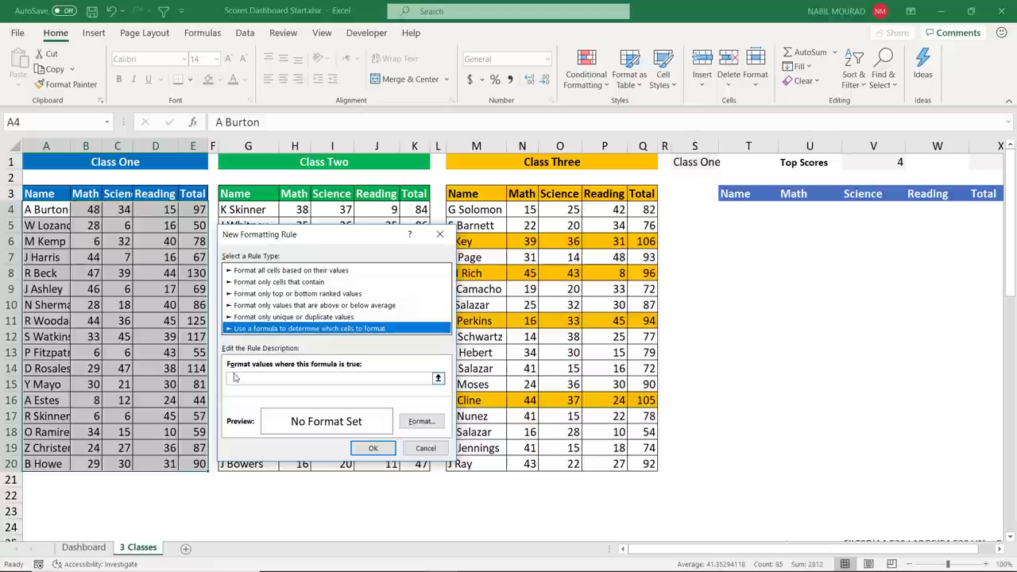
Enter =$E4>=large($E$4:$E$20,$V$1) as the formula of the Class One formatting rule.
left_click(236, 379)
type("=")
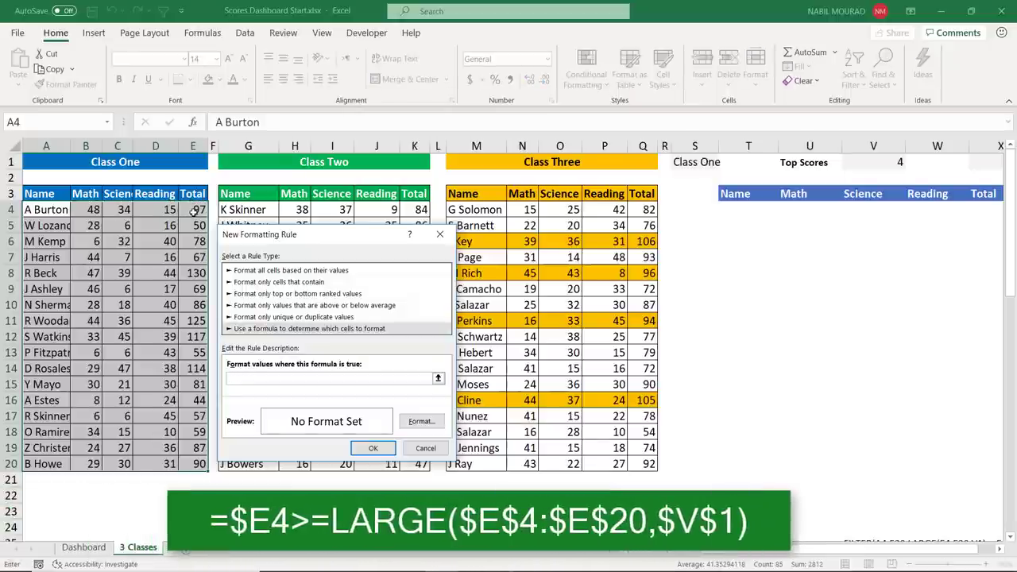
left_click(195, 210)
key("F4")
key("F4")
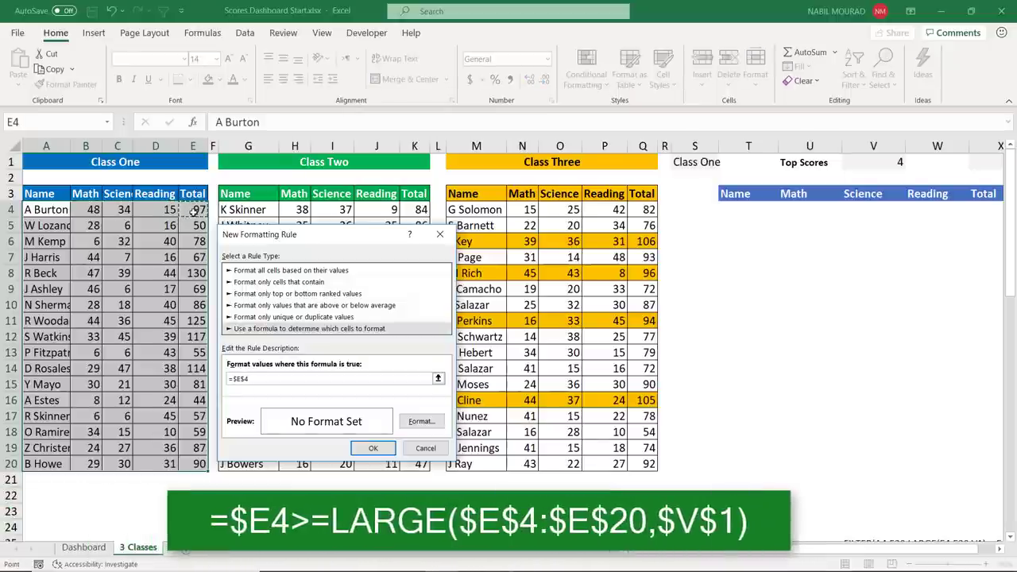
key("F4")
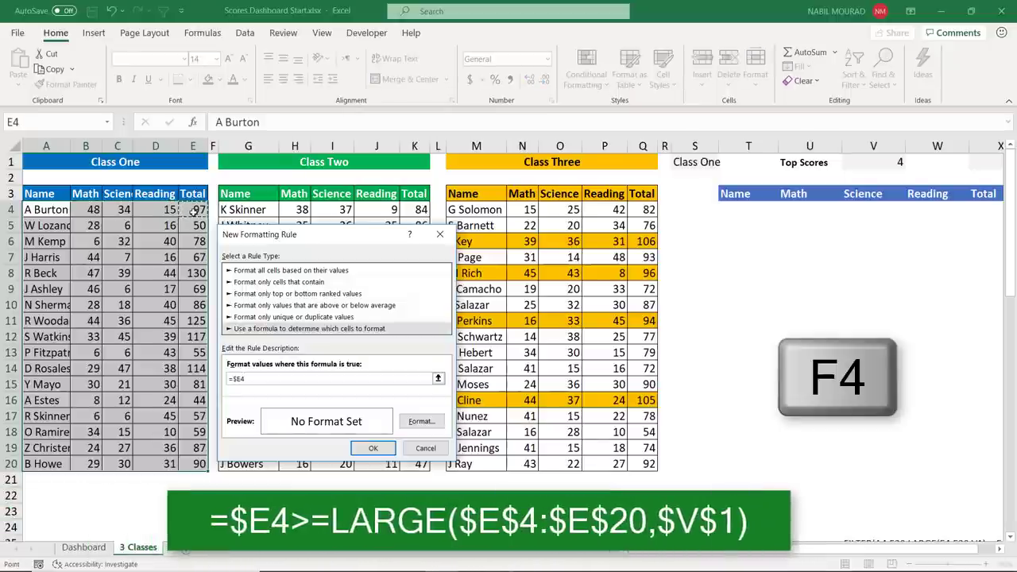
type(">=large")
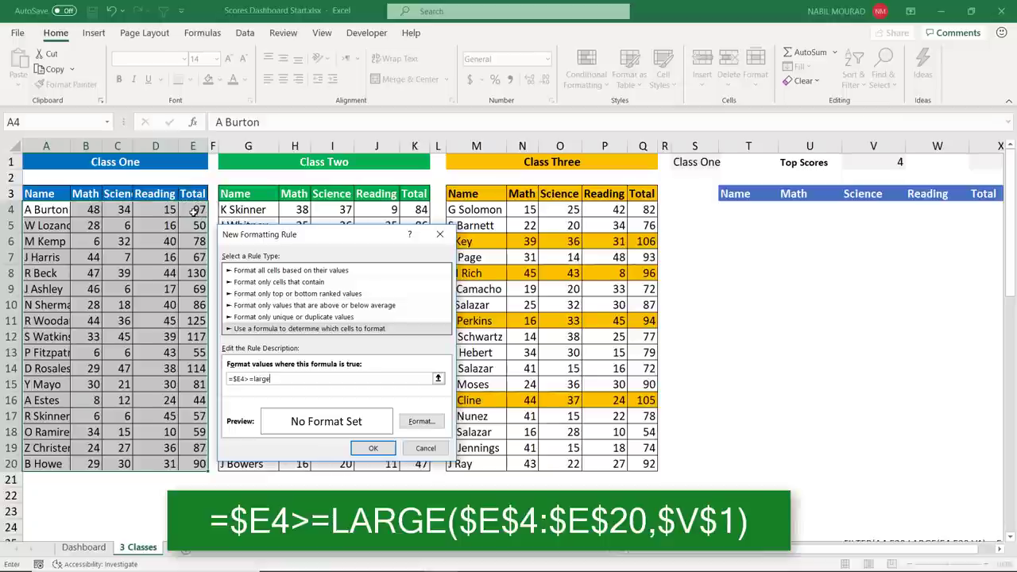
type("(")
left_click_drag(197, 209, 182, 455)
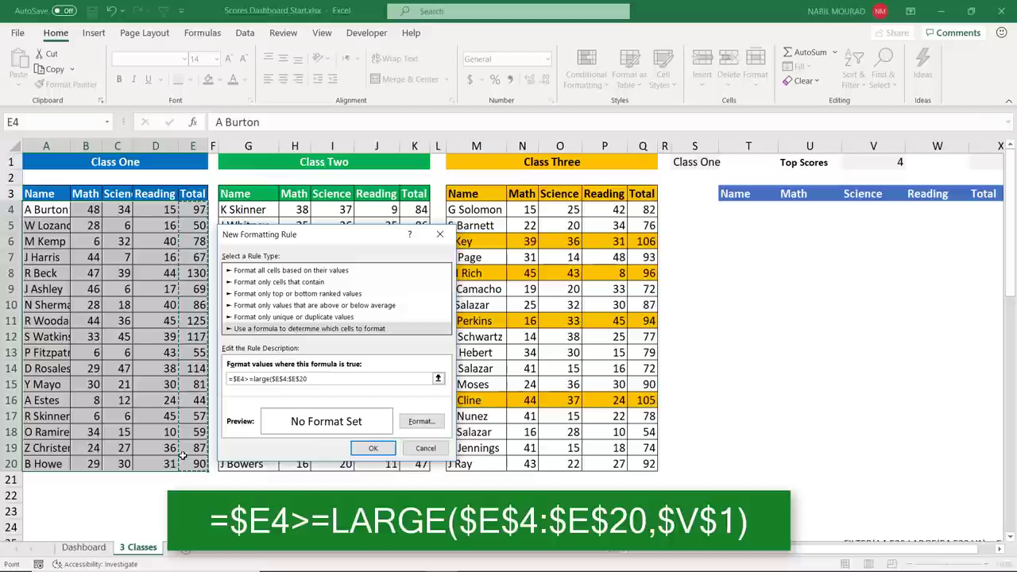
type(",")
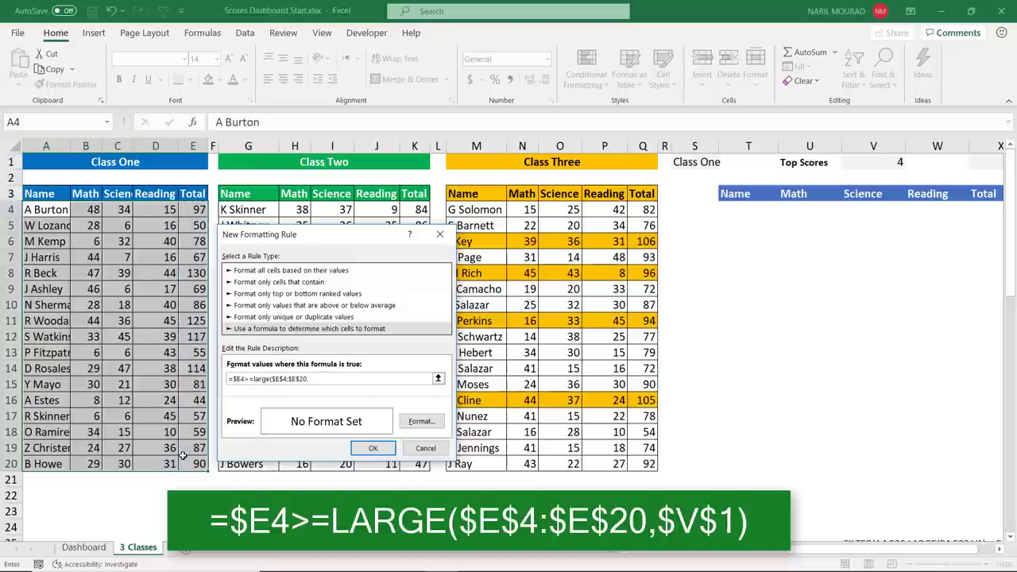
left_click(891, 161)
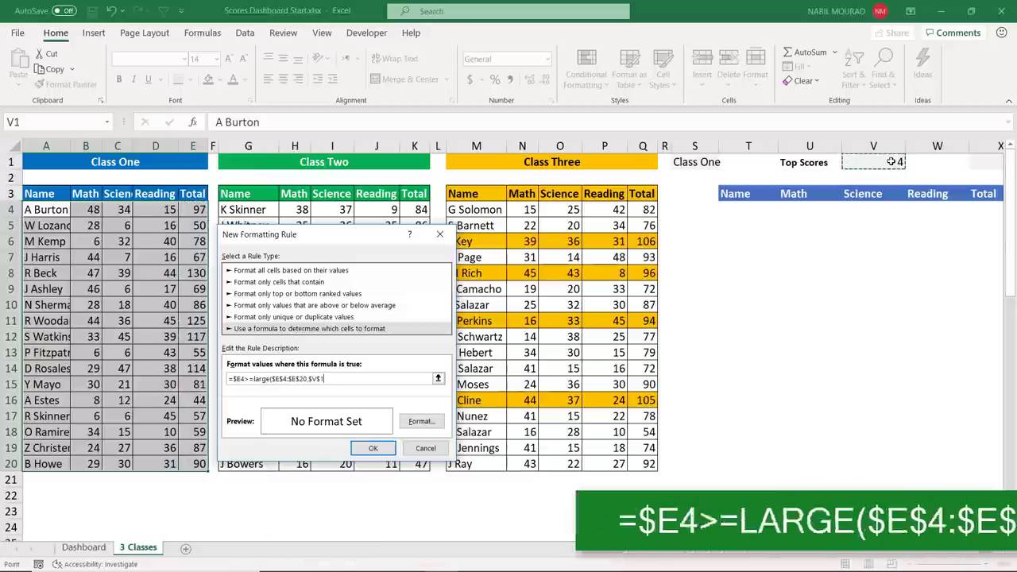
type(")")
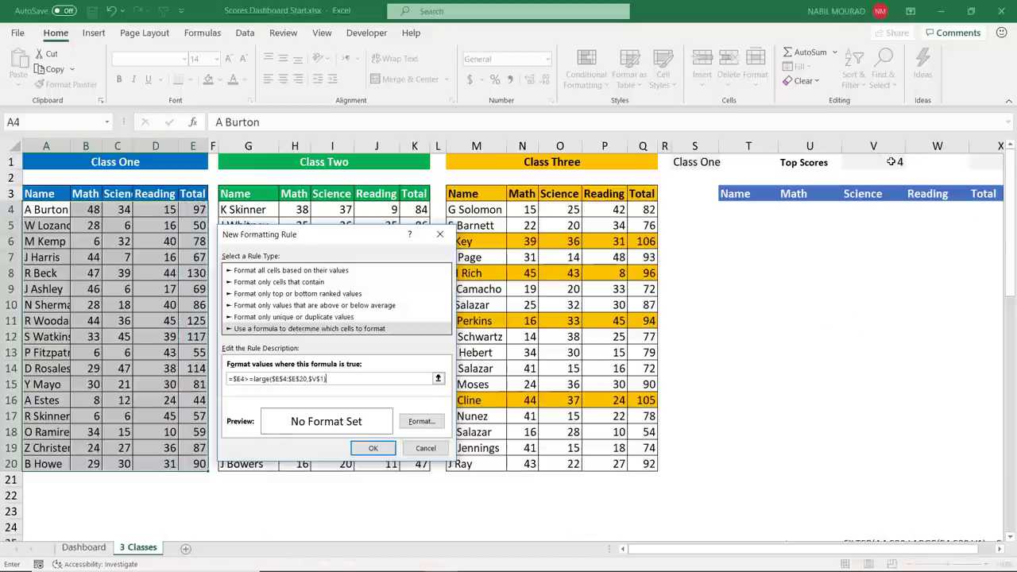
Give the Class One rule a lighter blue background fill and apply it to the data.
left_click(416, 422)
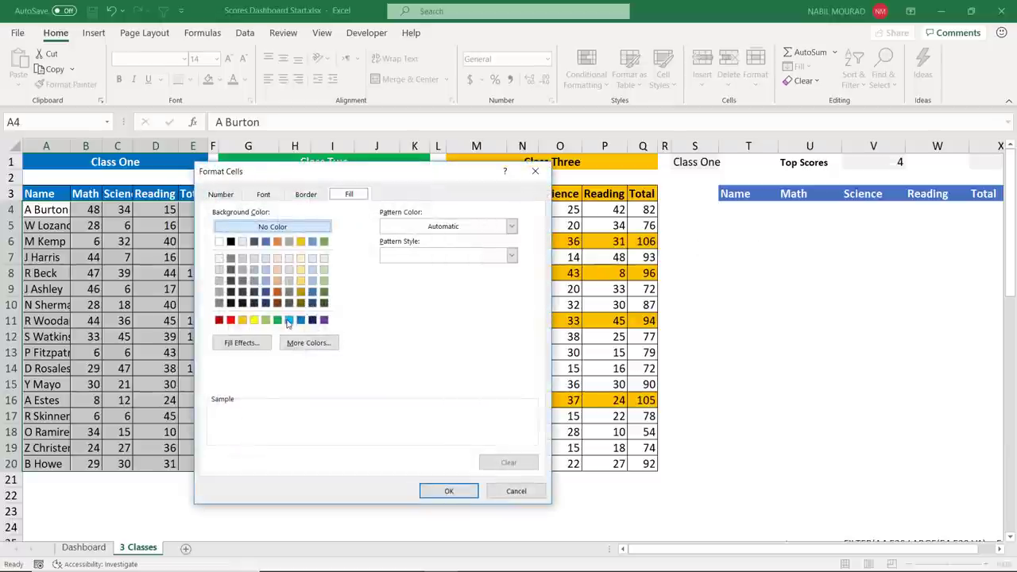
left_click(264, 283)
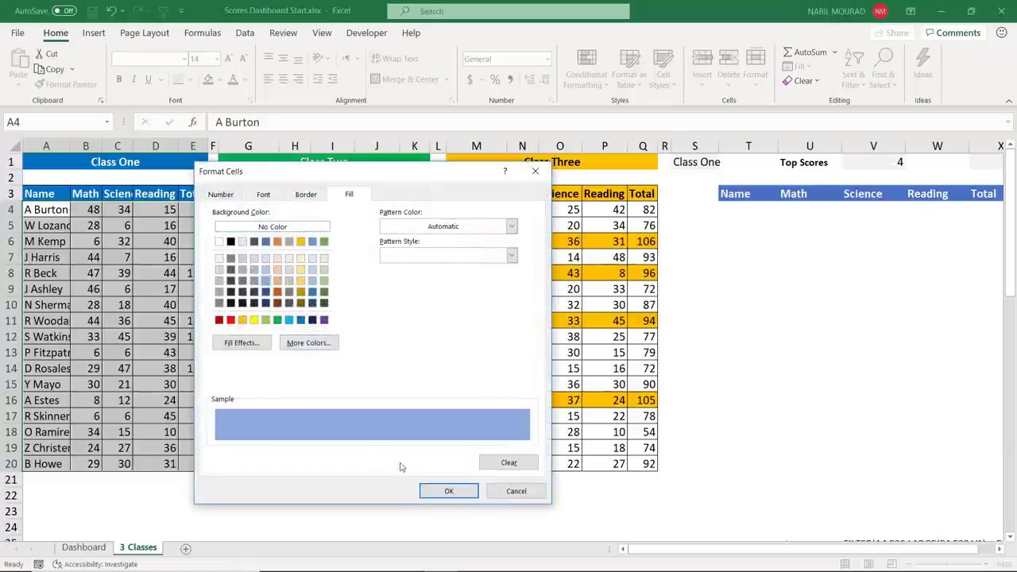
left_click(443, 491)
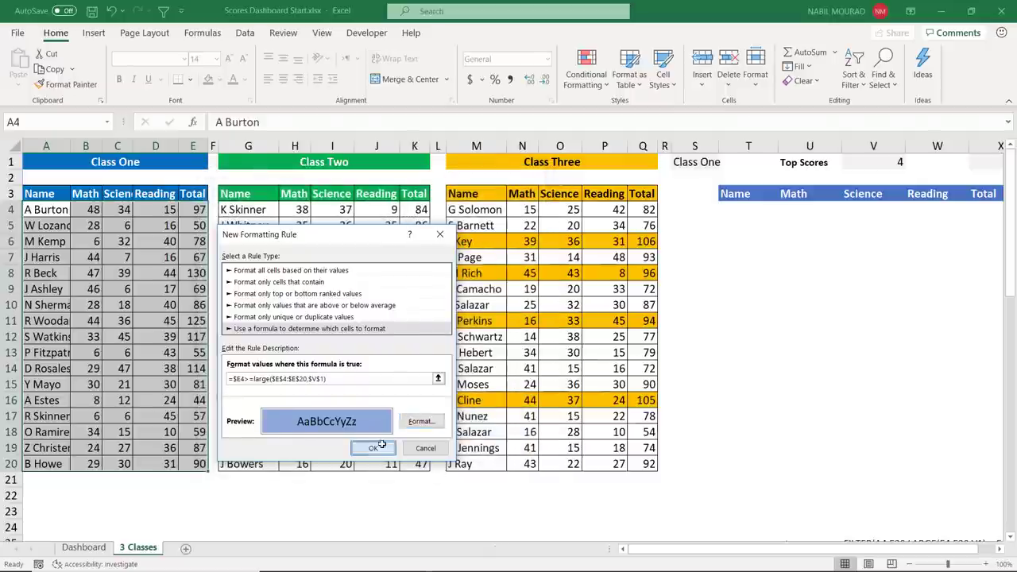
left_click(389, 449)
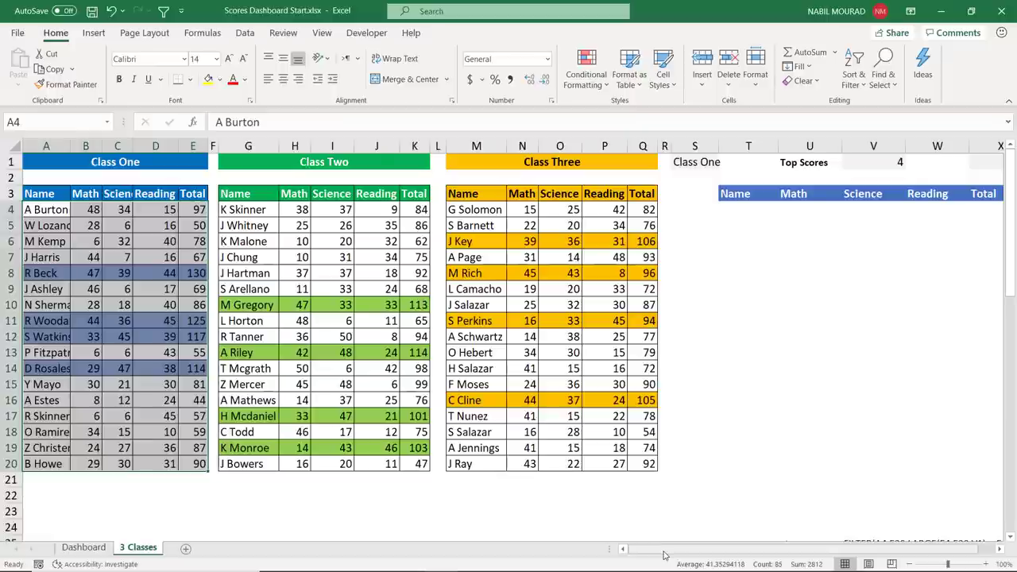
Enter a LARGE formula in T4 that takes its array from Q4:Q20 and its k value from V1.
left_click_drag(664, 555, 682, 553)
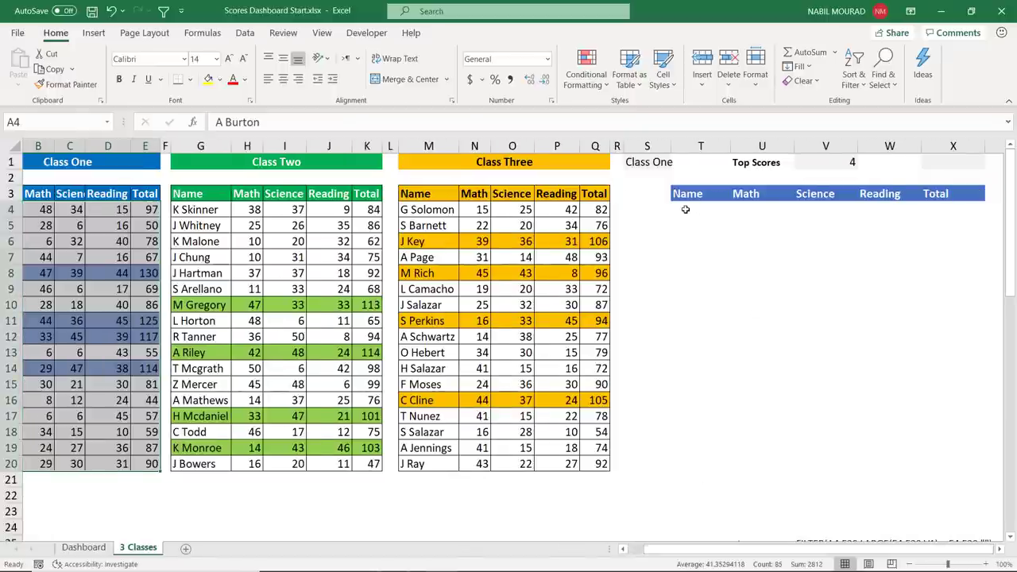
left_click(686, 209)
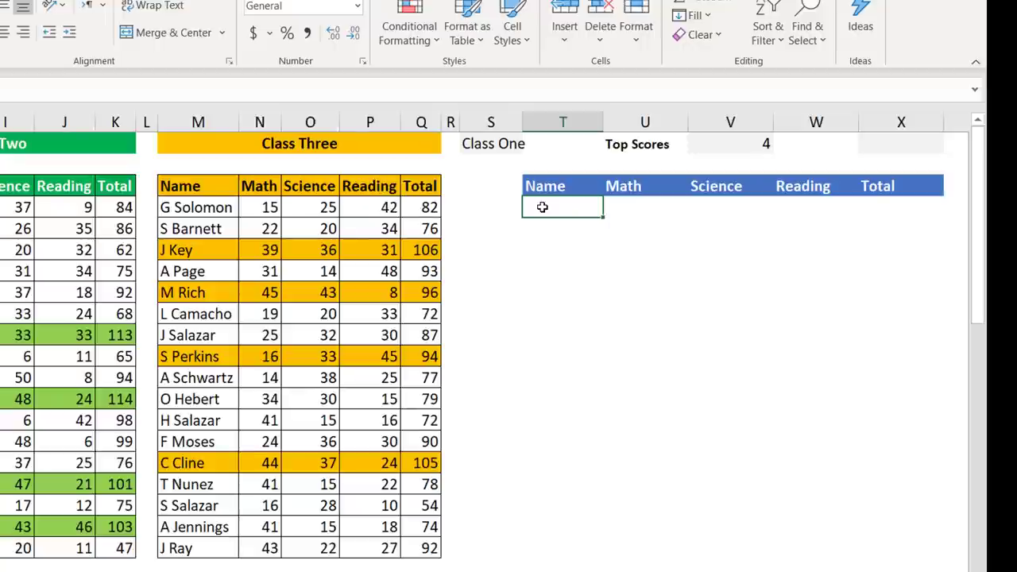
type("=")
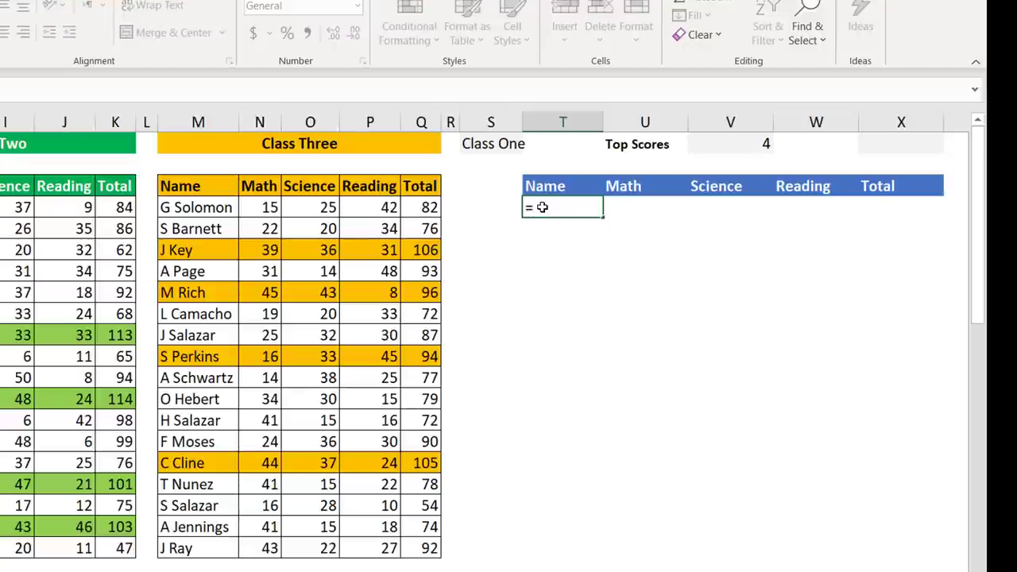
type("large")
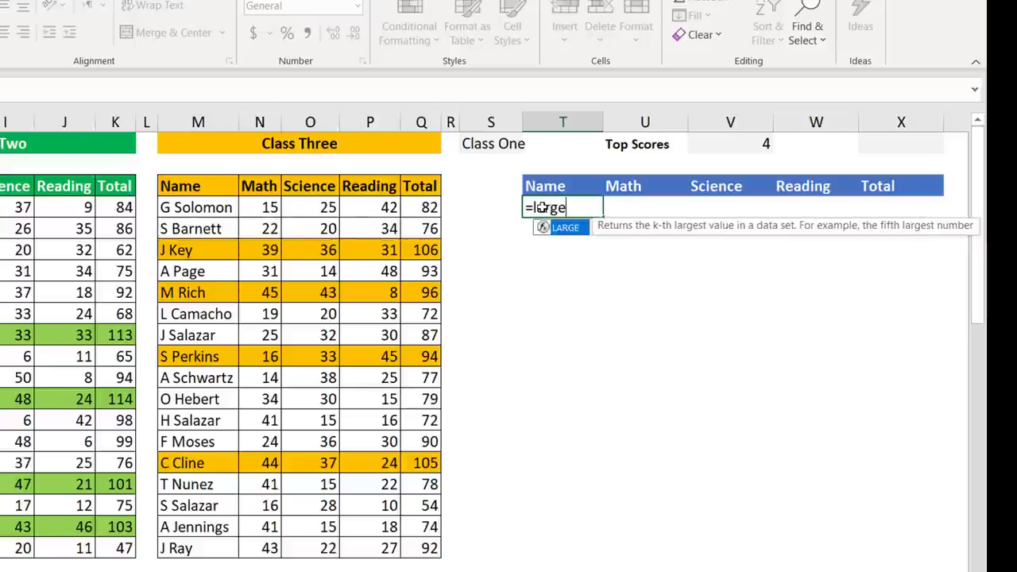
type("(")
left_click(429, 207)
key("ctrl+shift+Down")
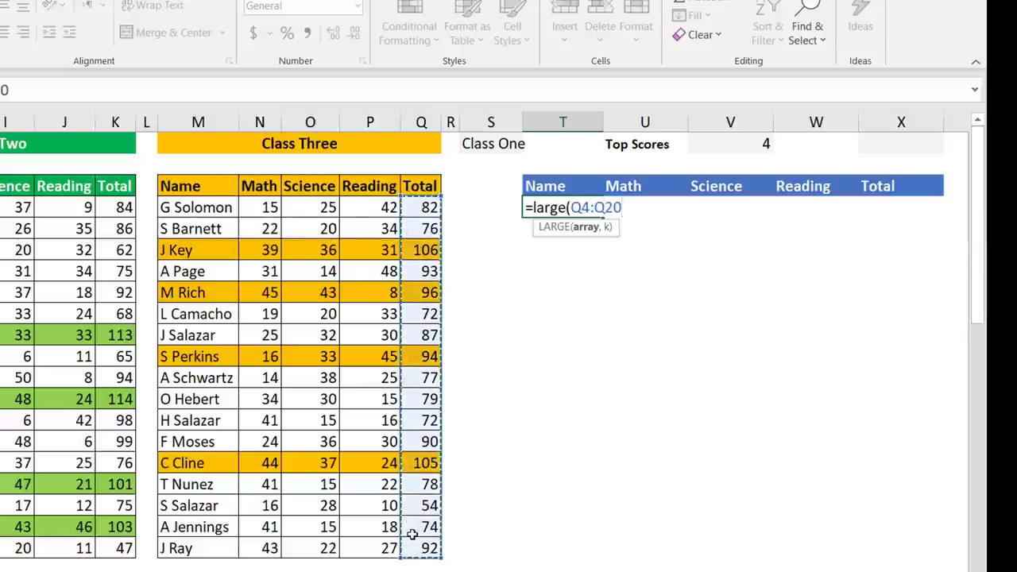
type(",")
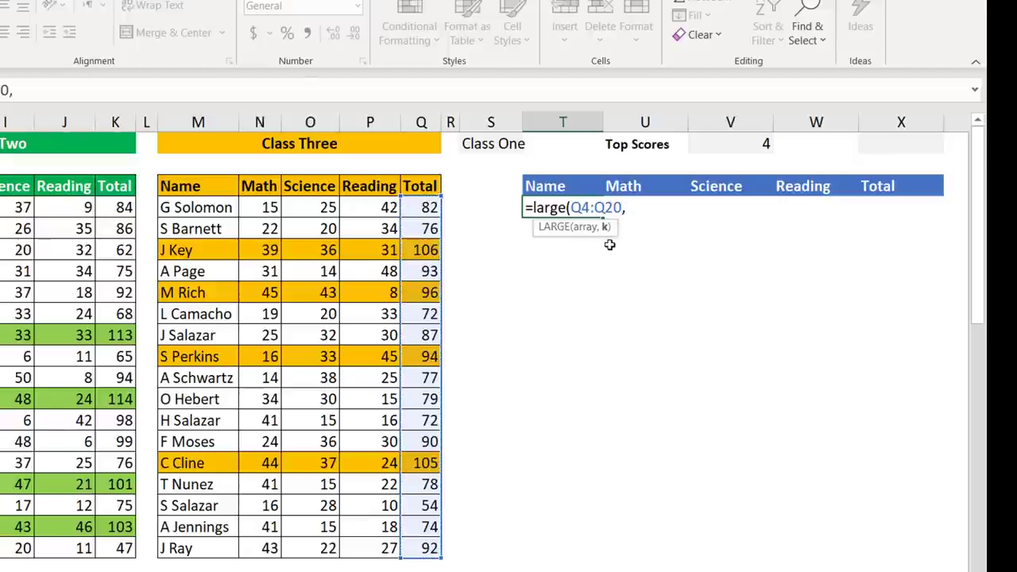
left_click(747, 143)
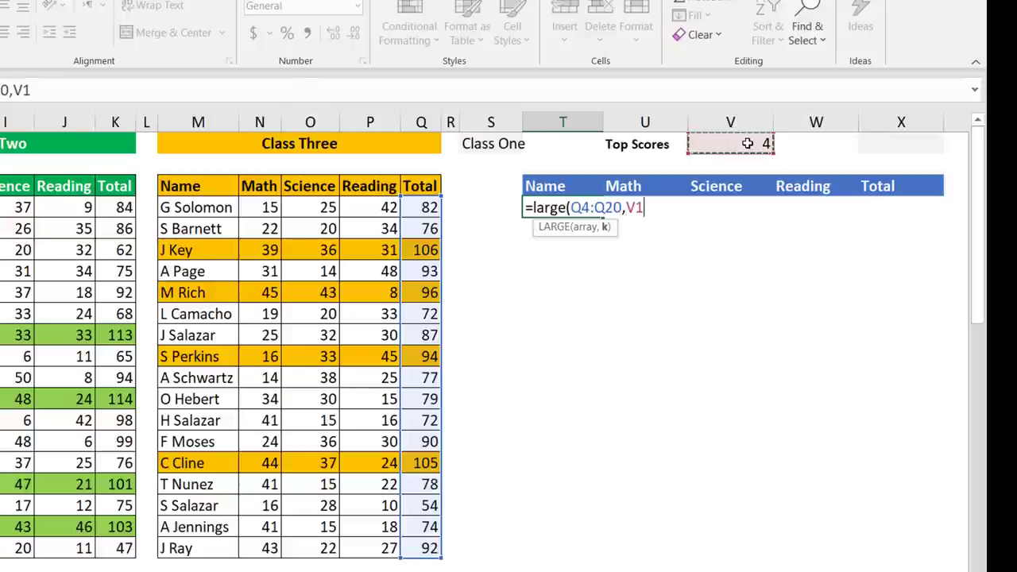
type(")")
key("Return")
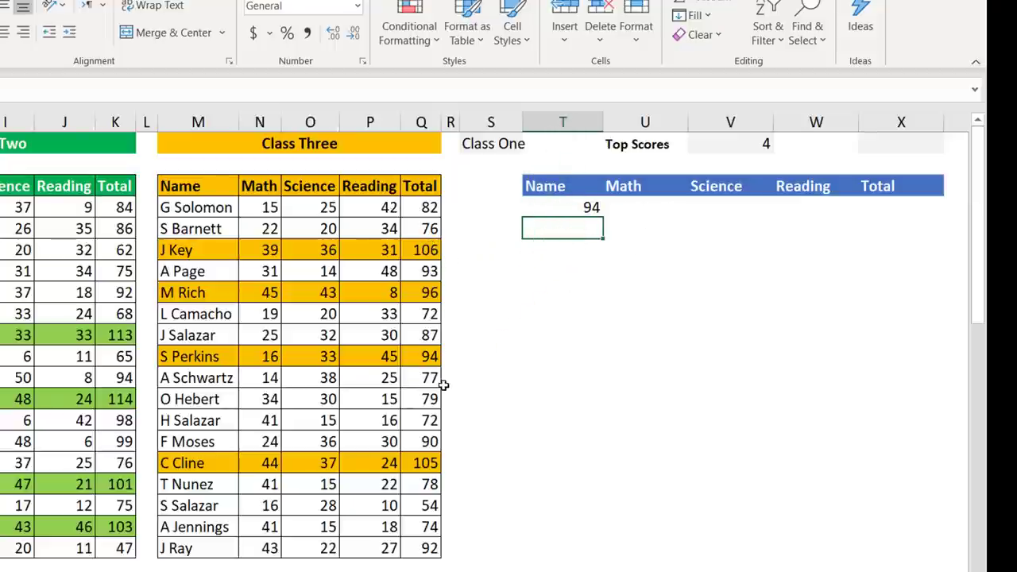
Extend the T4 formula to =LARGE(Q4:Q20,V1)<=Q4:Q20 and check the spilled results below it.
left_click(557, 207)
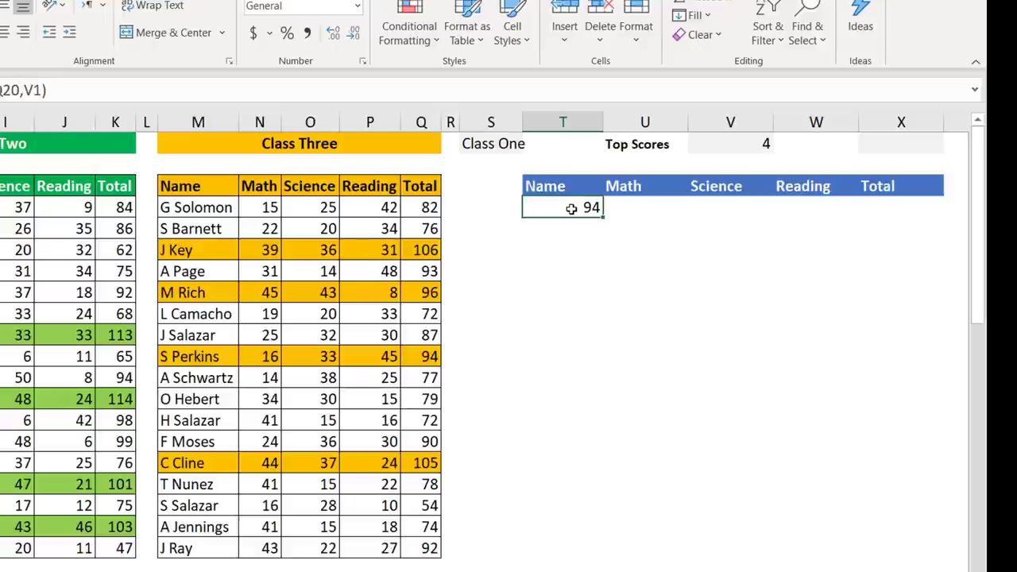
key("F2")
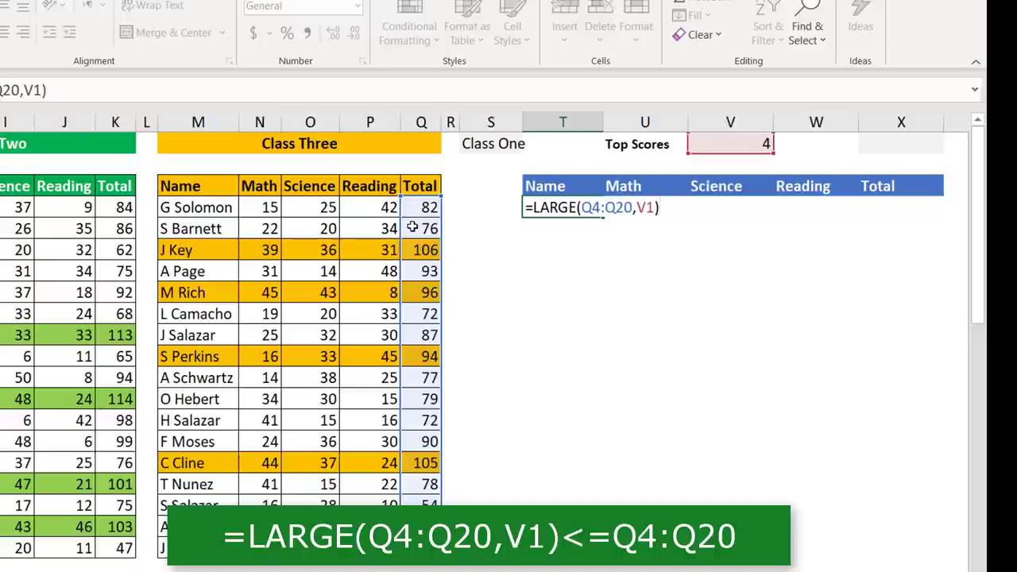
type("<=")
left_click_drag(416, 205, 449, 568)
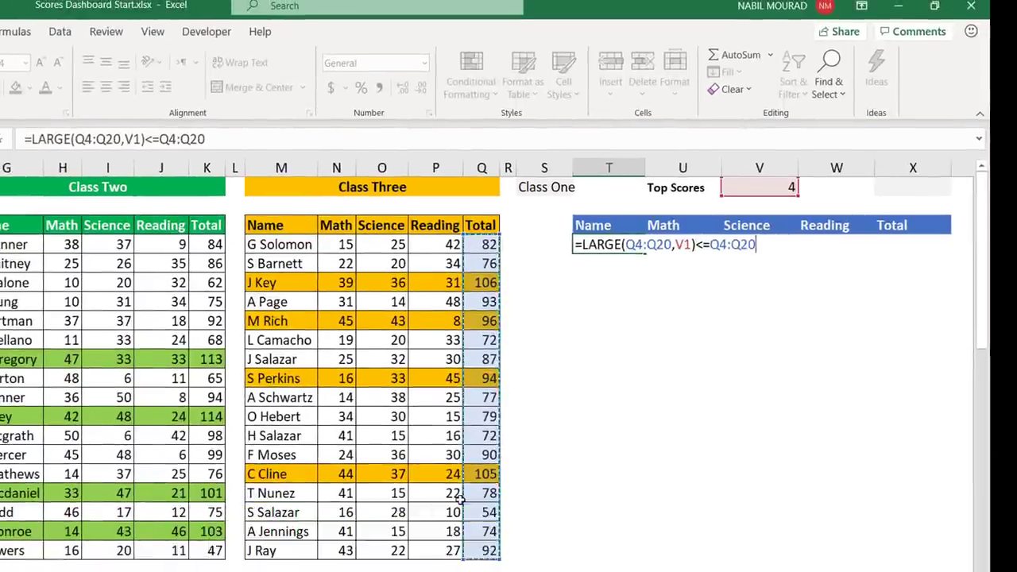
key("Return")
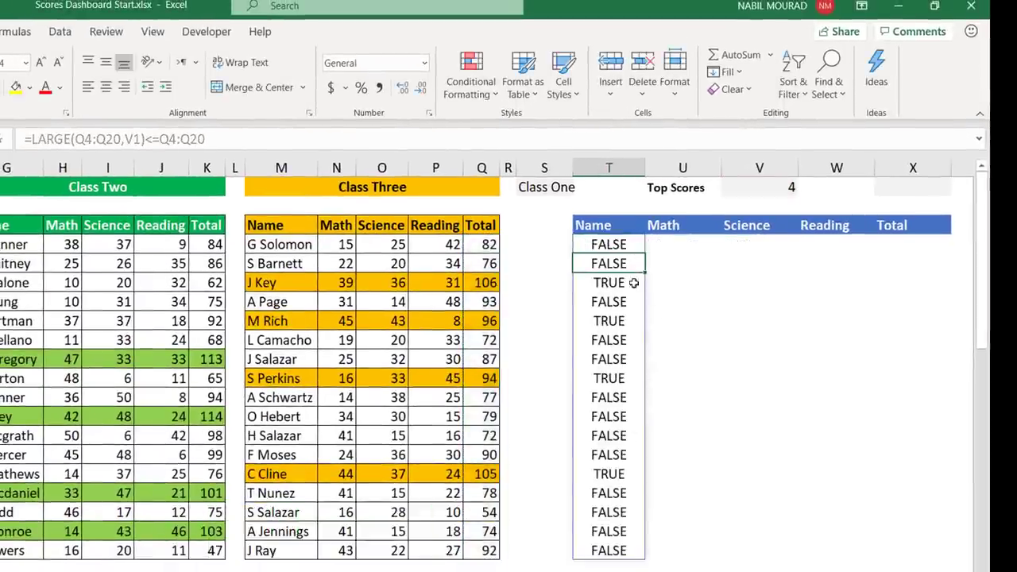
left_click(616, 244)
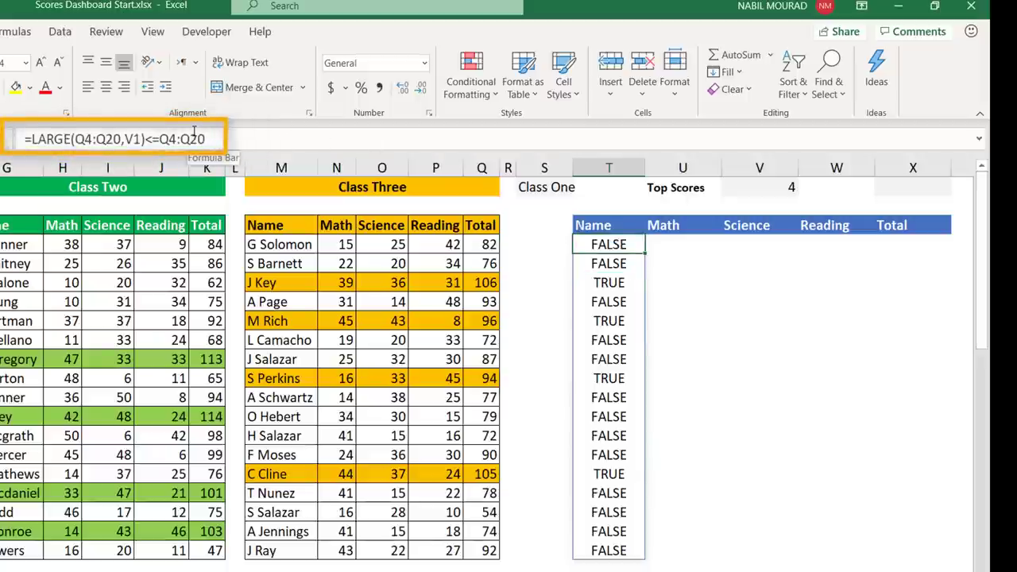
left_click(609, 321)
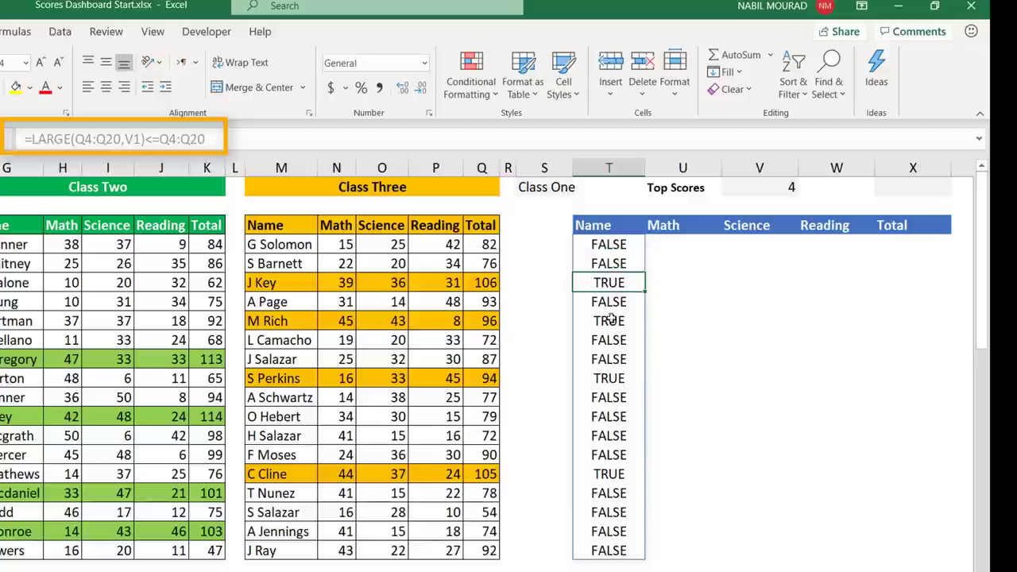
left_click(612, 399)
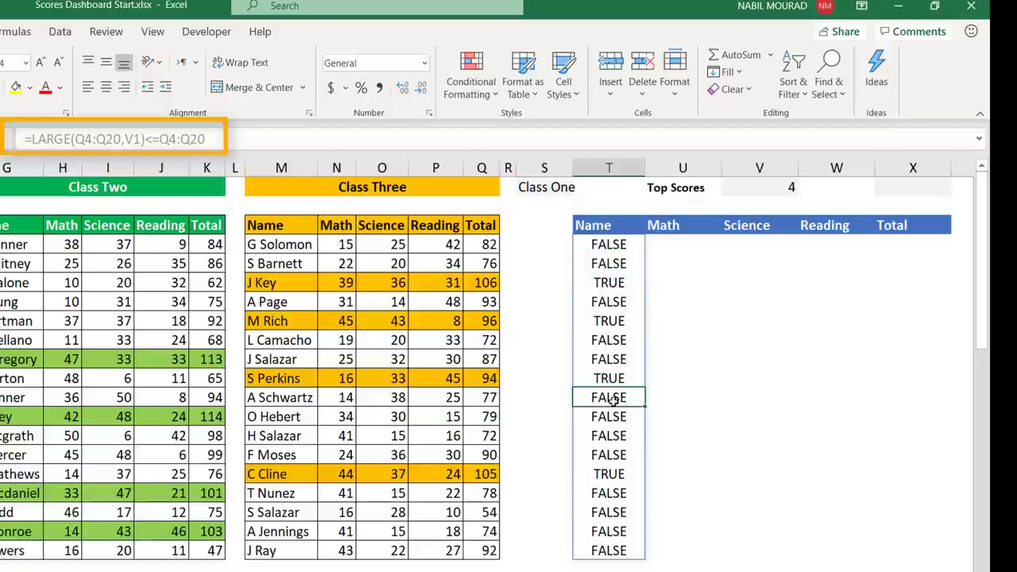
Cut the LARGE(Q4:Q20,V1)<=Q4:Q20 expression out of the T4 formula, keeping only the equals sign.
left_click(624, 252)
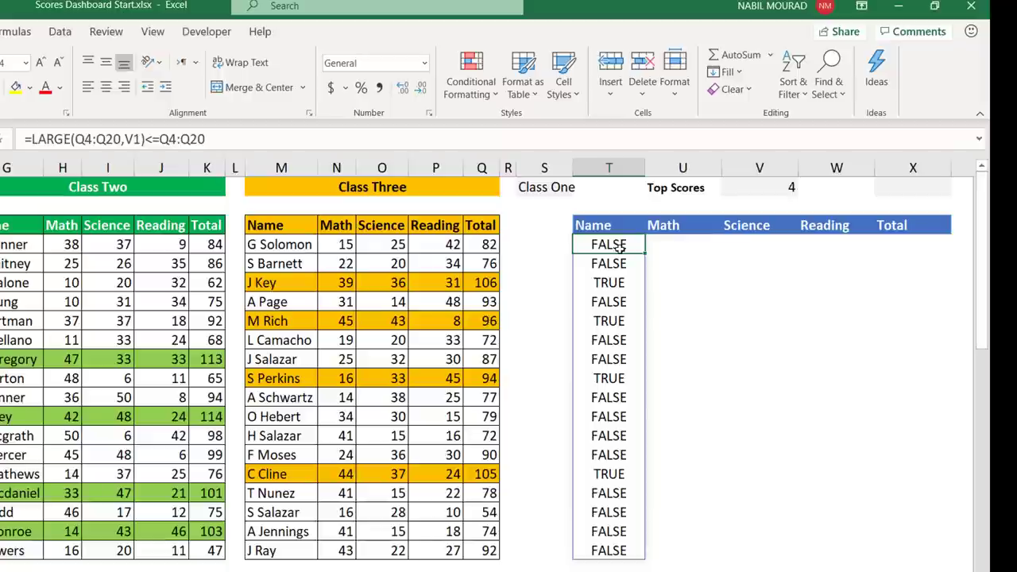
key("F2")
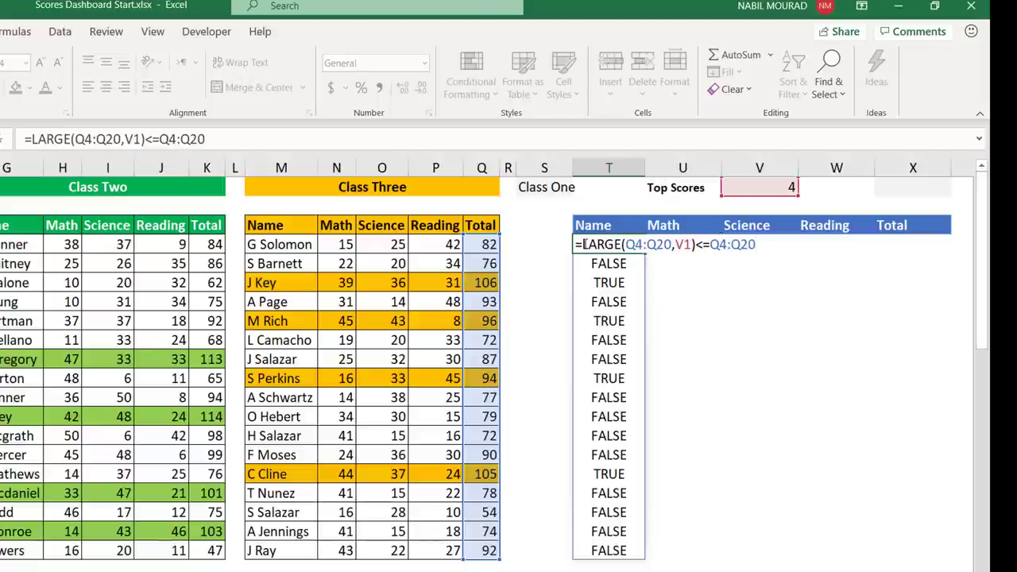
left_click_drag(583, 244, 757, 256)
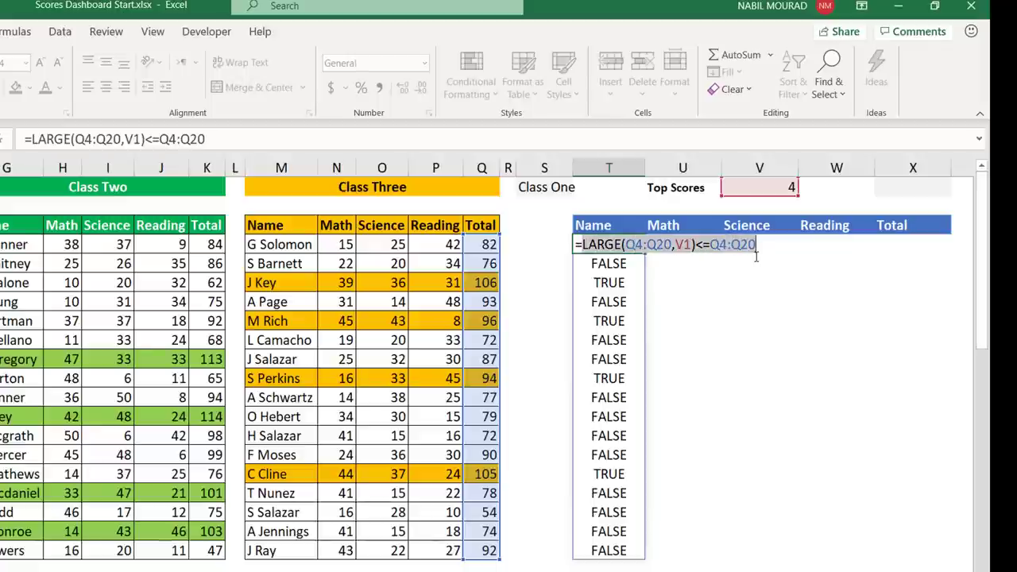
key("ctrl+x")
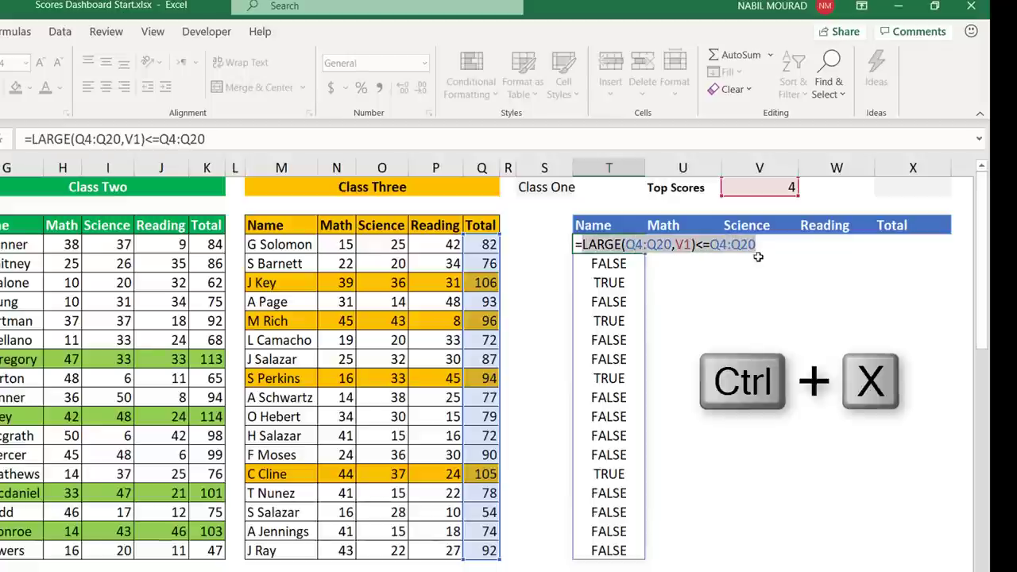
key("ctrl+x")
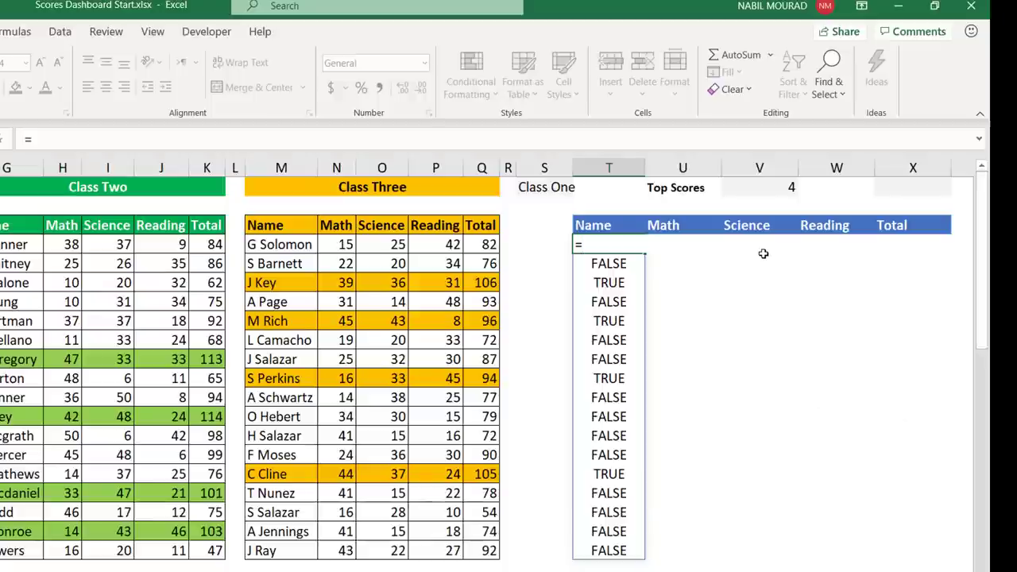
Start a FILTER function in T4 with the Class Three data M4:Q20 as its array.
type("f")
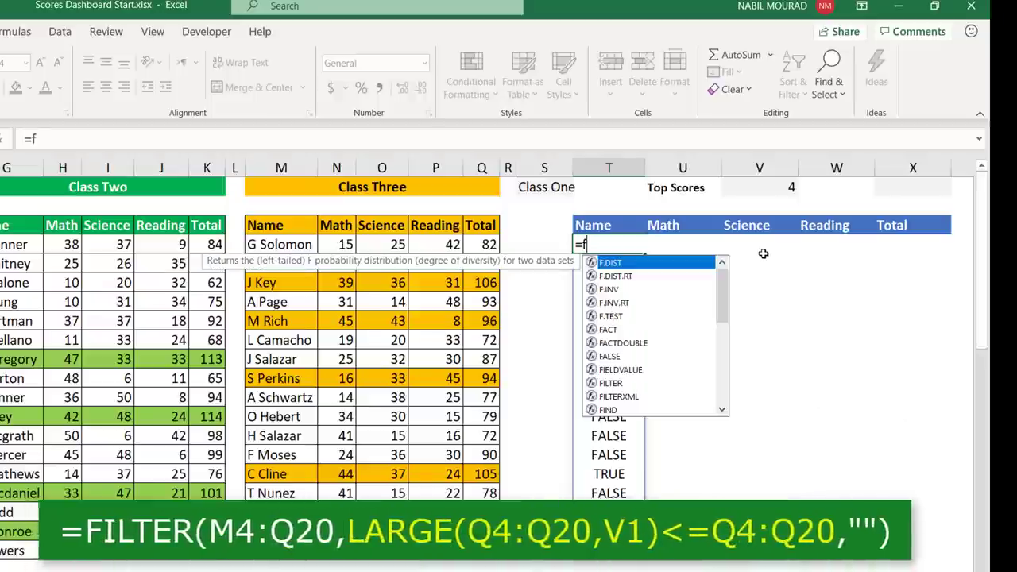
type("ilter")
key("Tab")
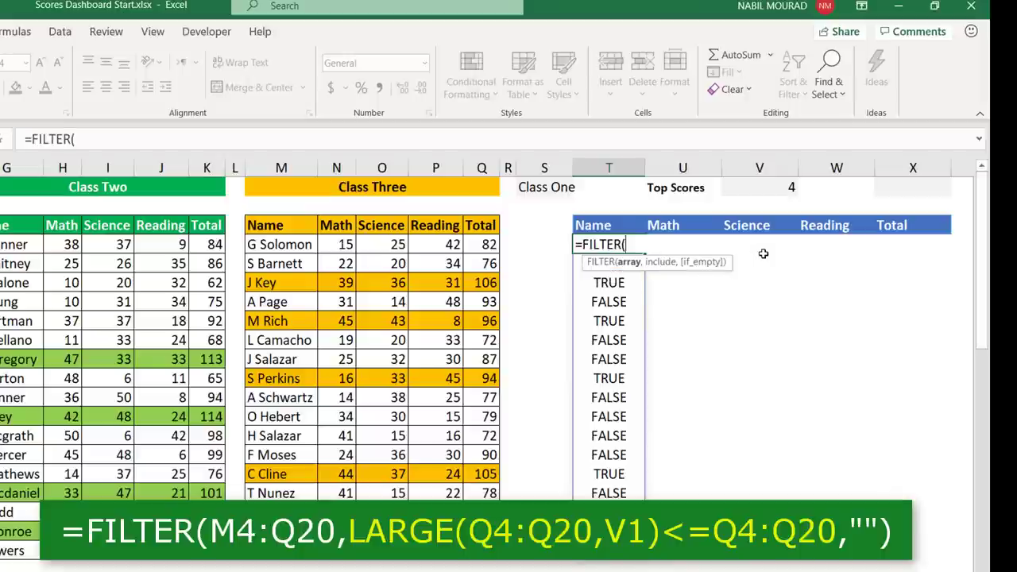
left_click_drag(264, 245, 481, 550)
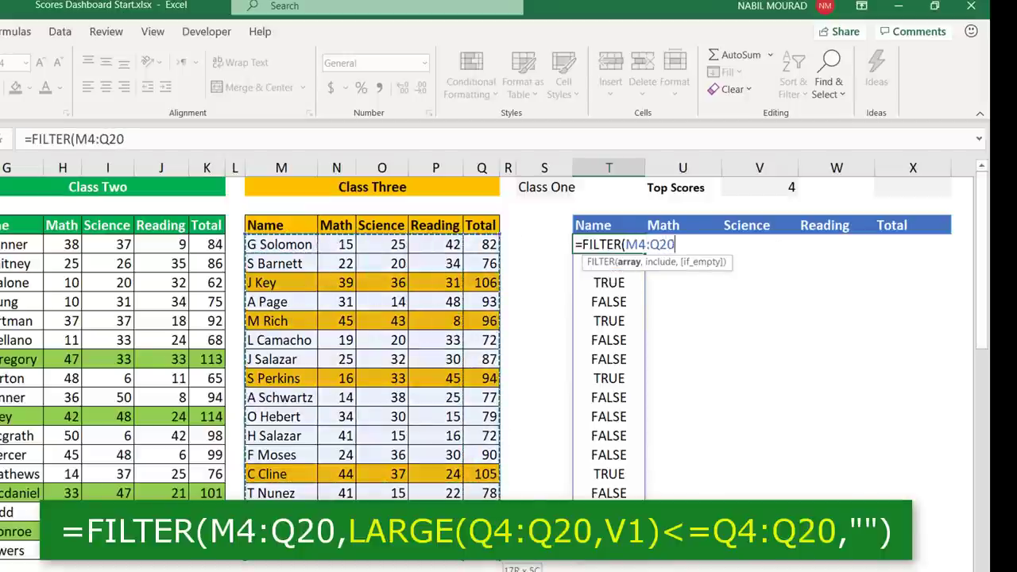
type(",")
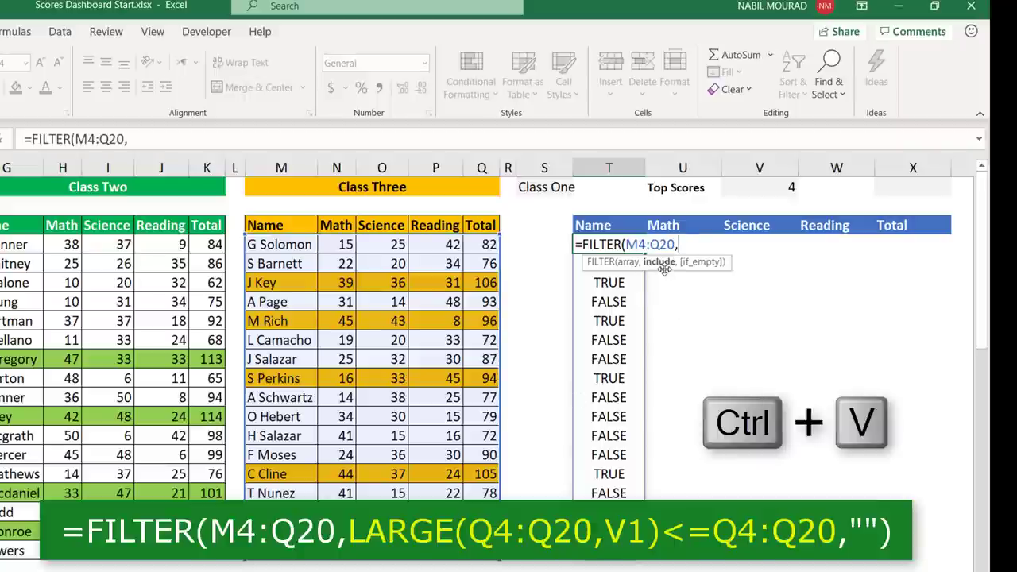
Paste LARGE(Q4:Q20,V1)<=Q4:Q20 as the FILTER include argument, set if_empty to "", and commit the formula.
key("ctrl+v")
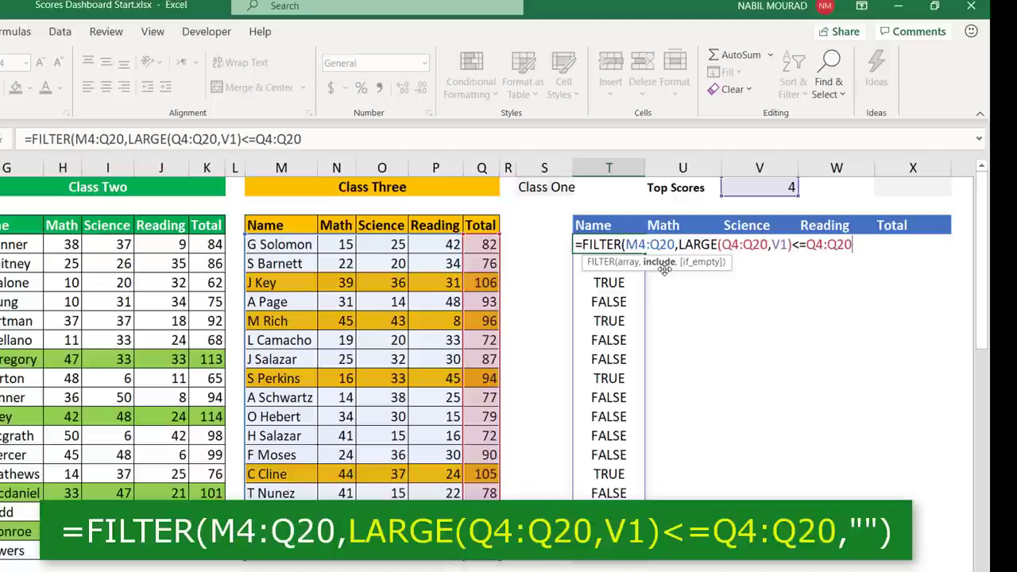
type(",")
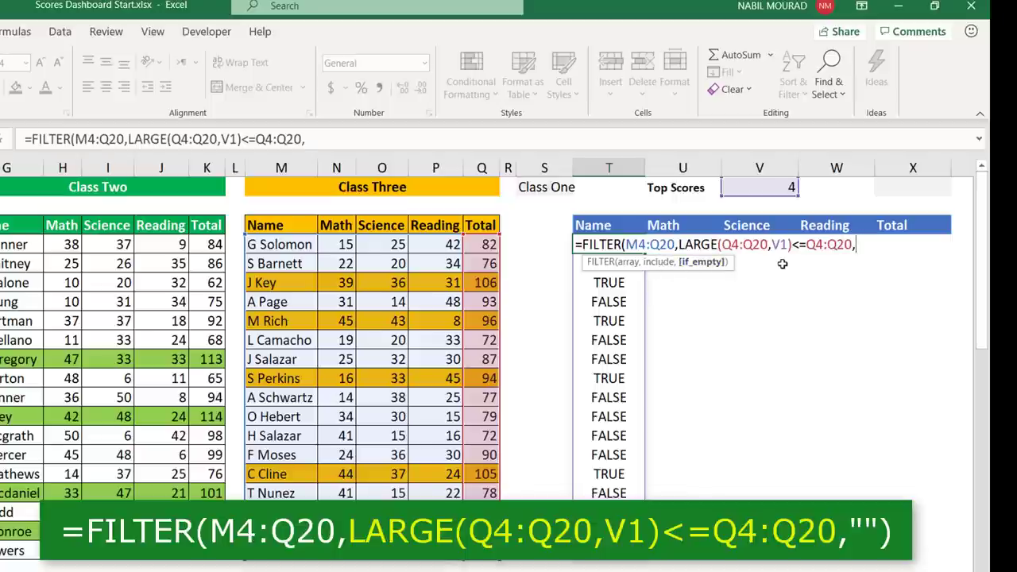
type("\"\"")
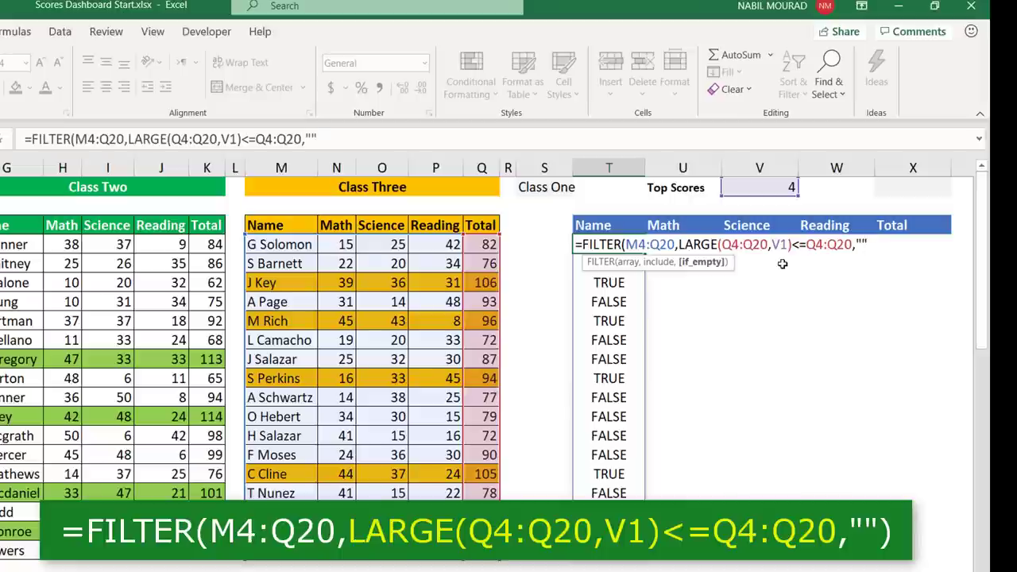
type(")")
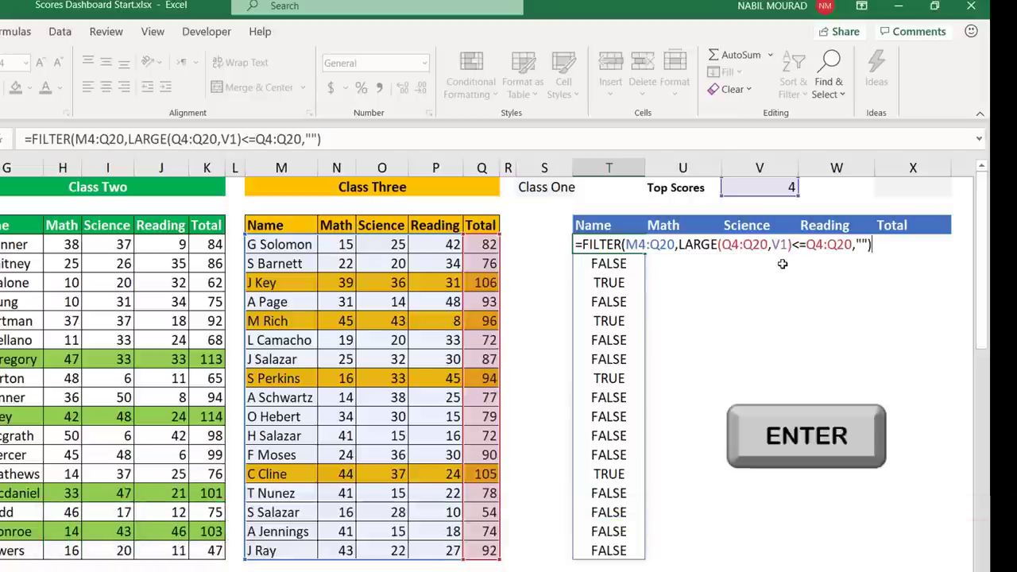
key("Return")
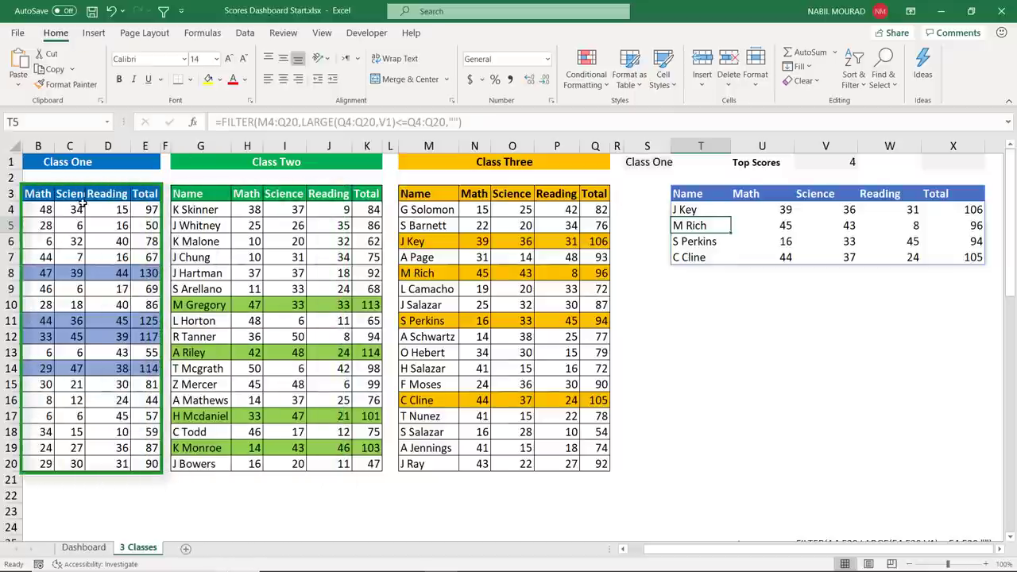
Review the prepared FILTER formulas for the three classes in V25:V27 and the class choice in S1.
scroll(906, 384, "down", 3)
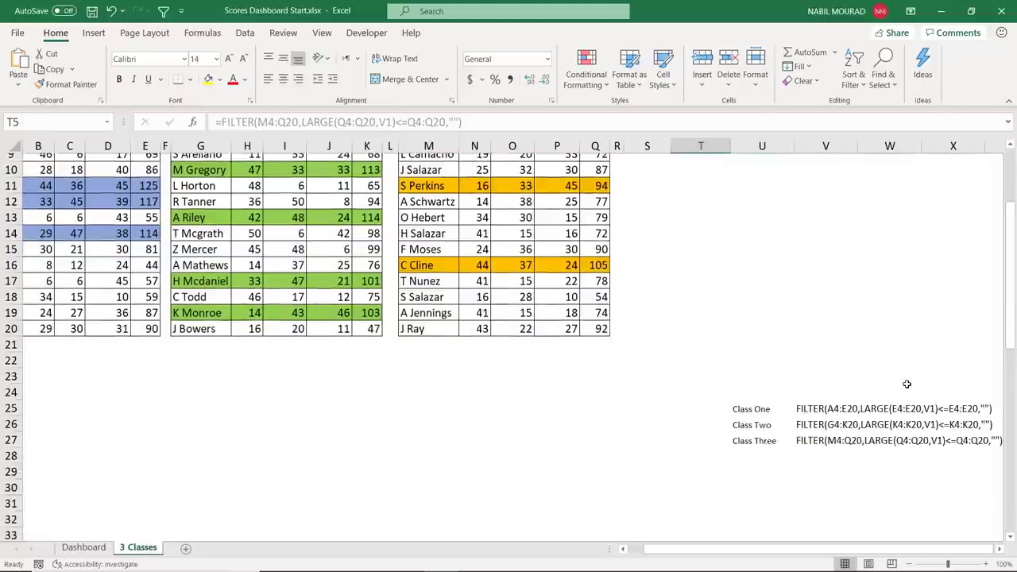
scroll(907, 384, "down", 1)
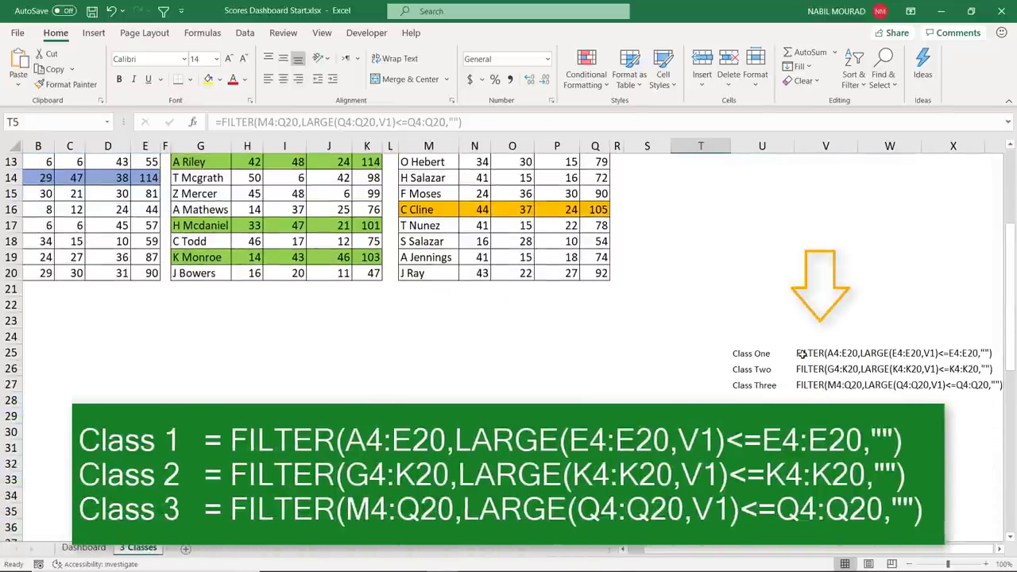
left_click(802, 354)
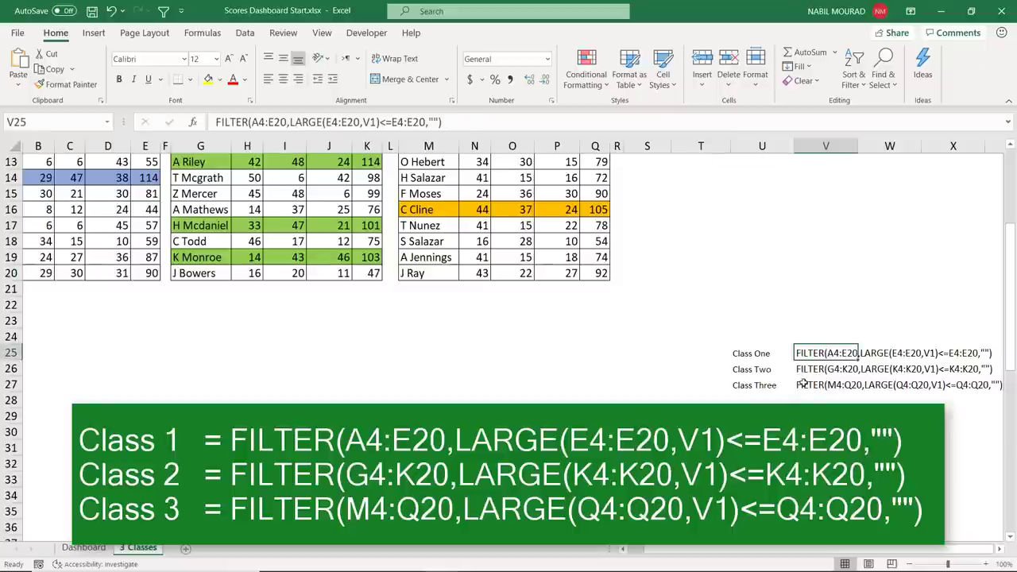
scroll(845, 334, "up", 4)
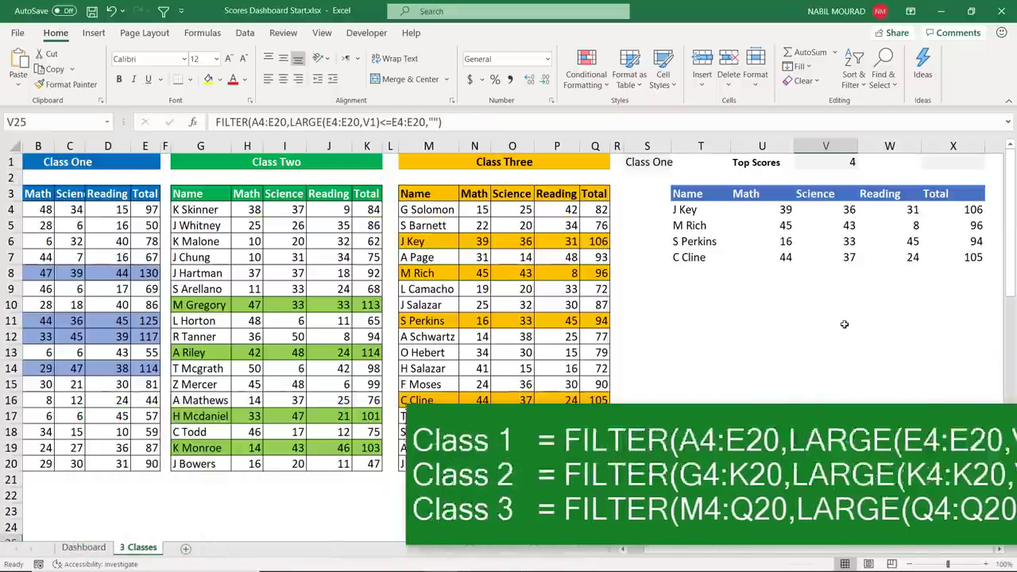
left_click(644, 162)
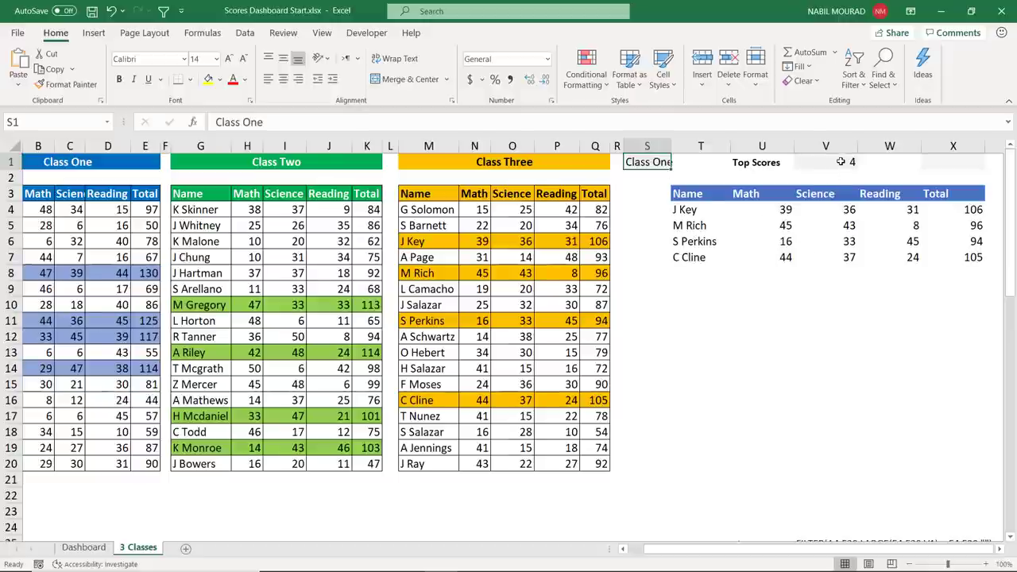
scroll(750, 222, "down", 4)
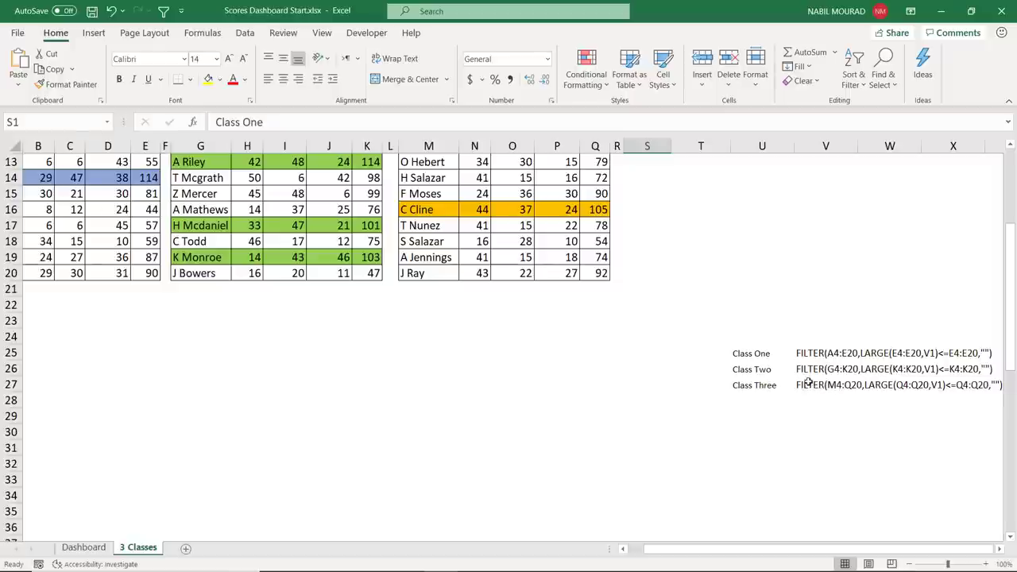
Collect the three class FILTER formulas from V27, V26 and V25 on the Office Clipboard.
left_click(100, 102)
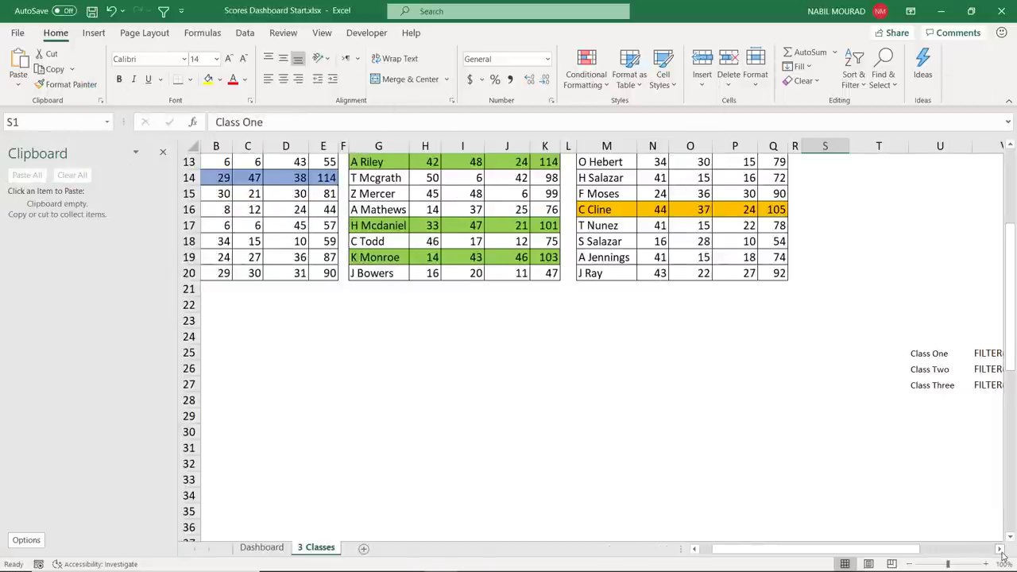
scroll(1004, 556, "right", 6)
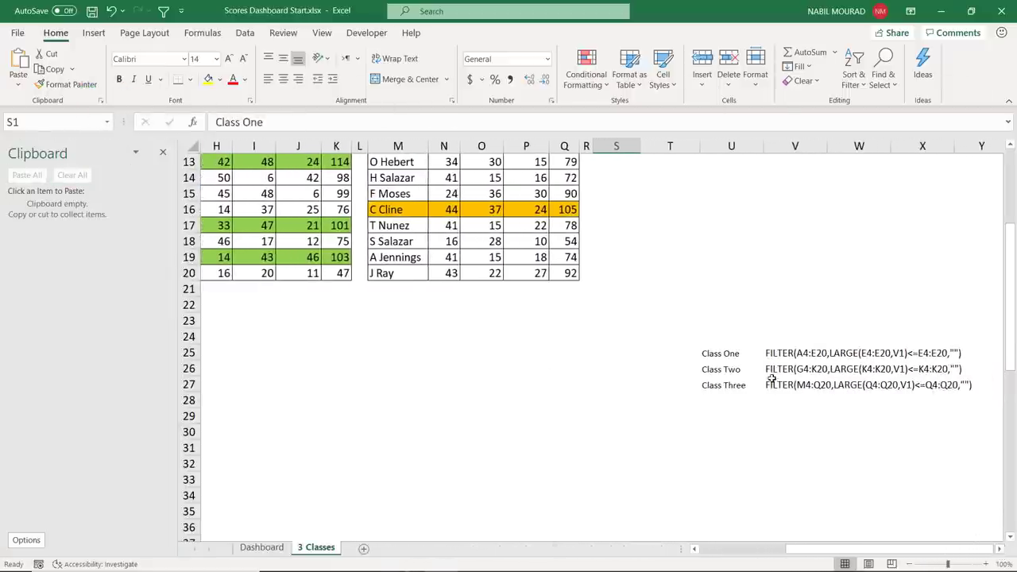
left_click(772, 385)
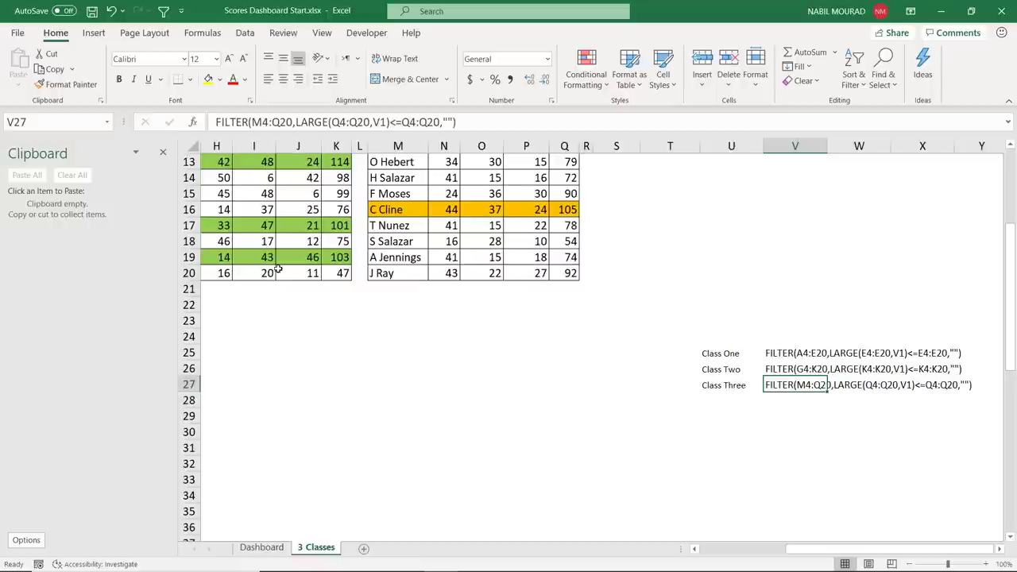
left_click(51, 69)
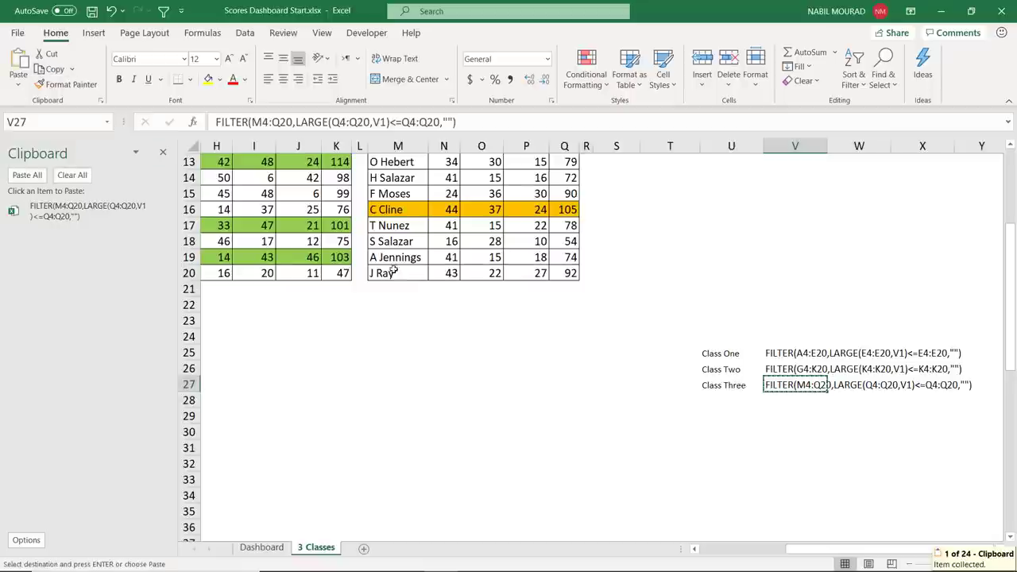
left_click(785, 369)
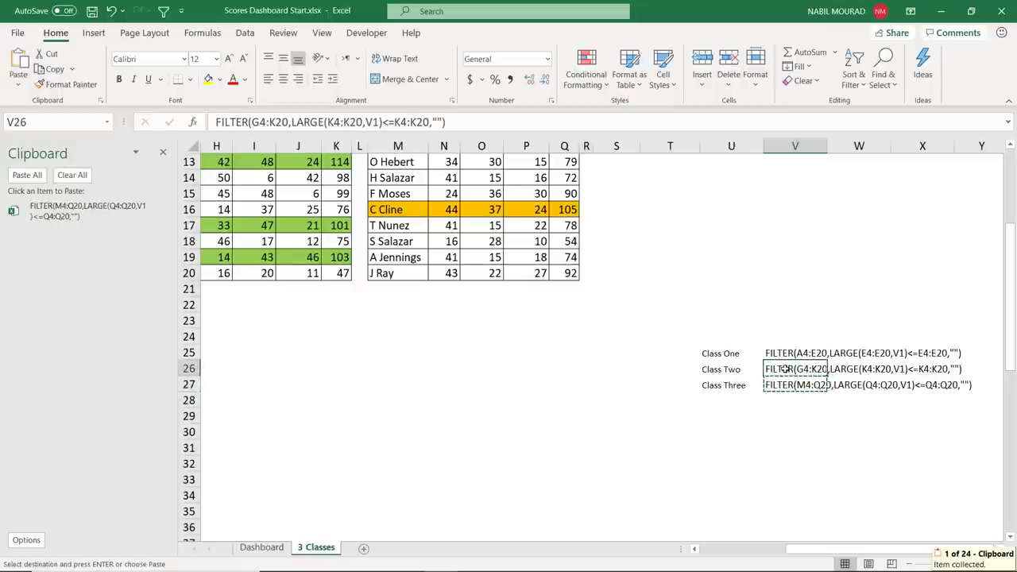
left_click(50, 69)
key("Up")
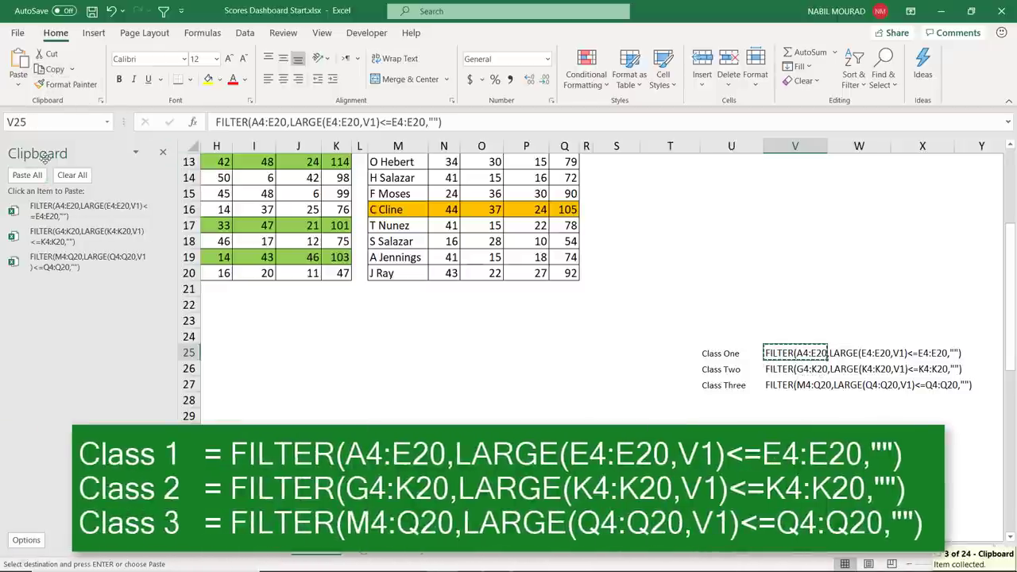
left_click(51, 69)
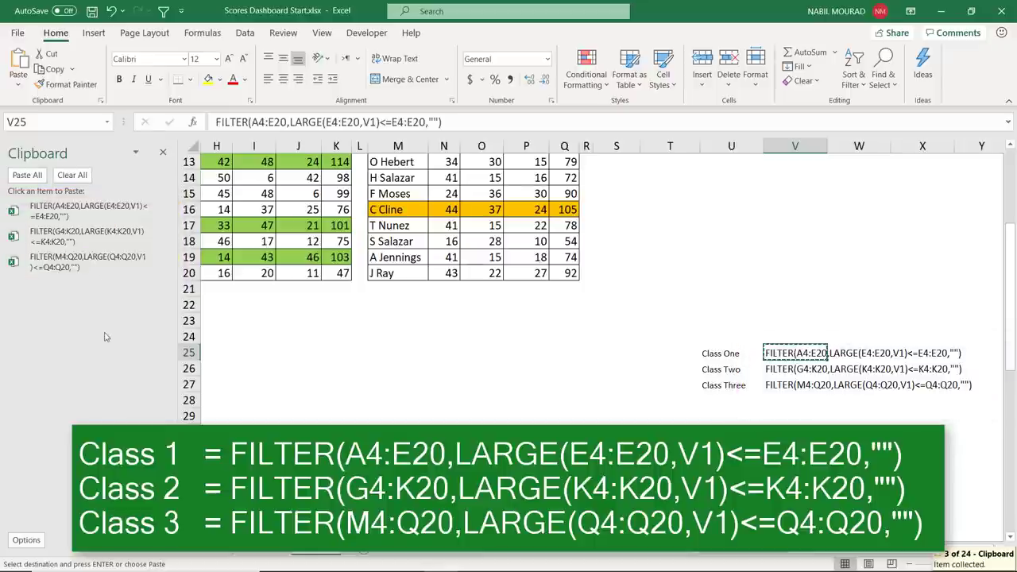
left_click(164, 153)
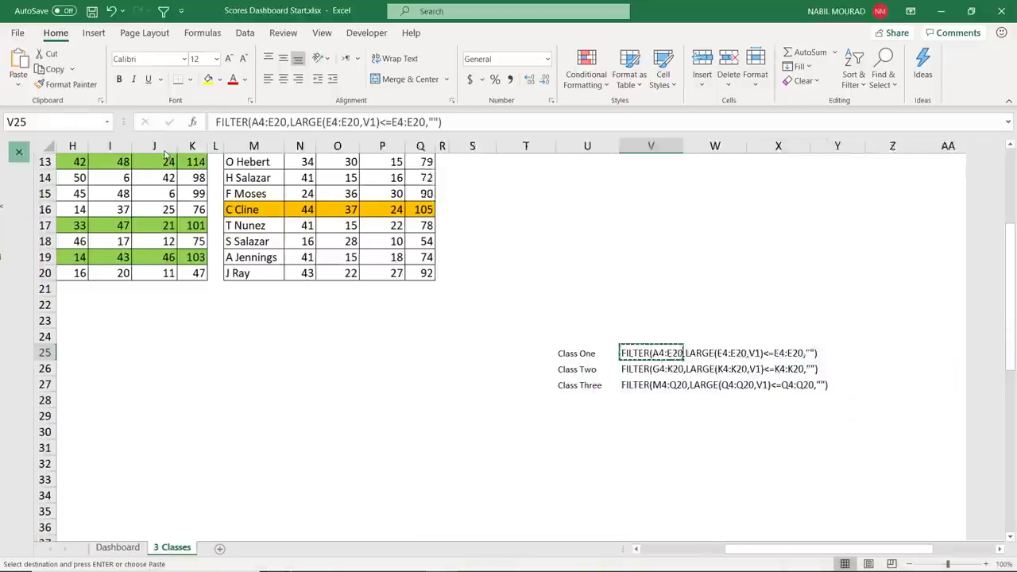
Add a list data validation to S1 with the class names in =$U$25:$U$27 as its source.
scroll(668, 254, "up", 4)
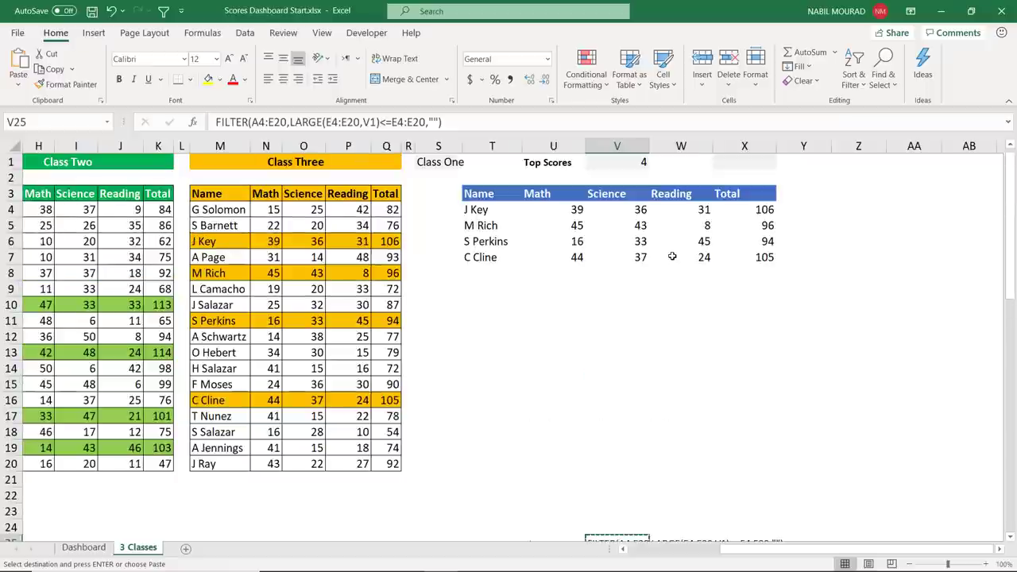
left_click(436, 162)
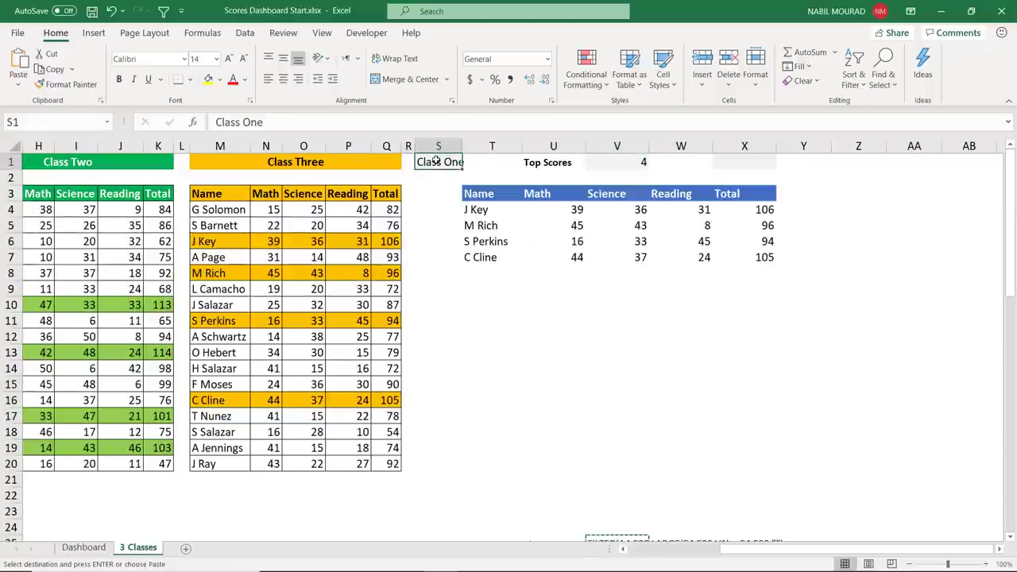
left_click(244, 32)
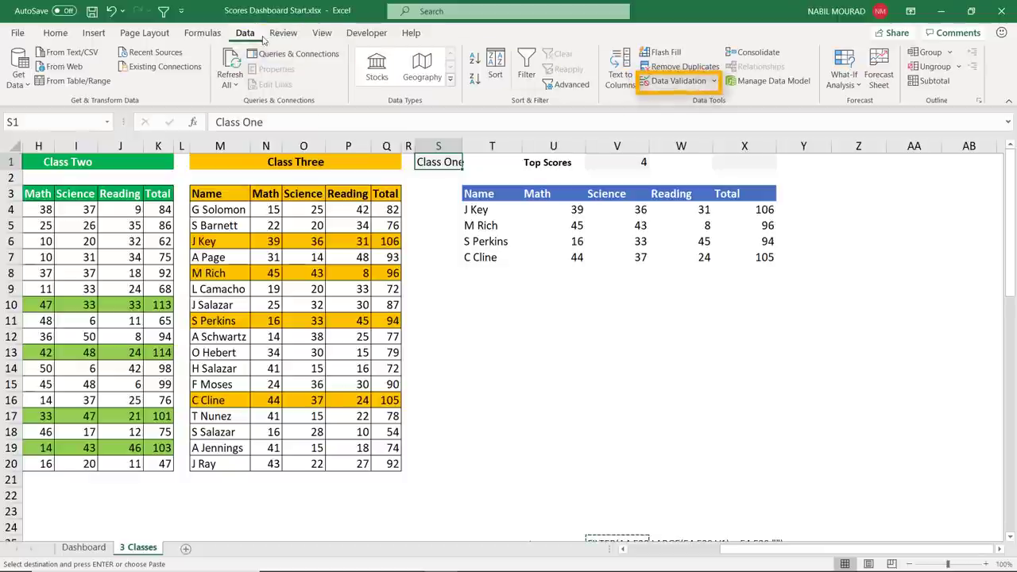
left_click(665, 84)
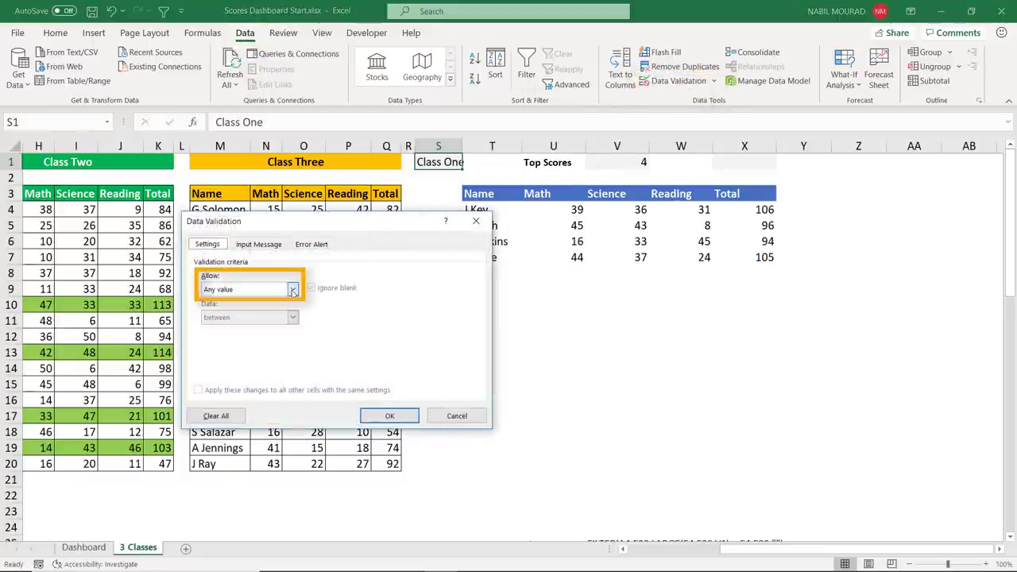
left_click(292, 291)
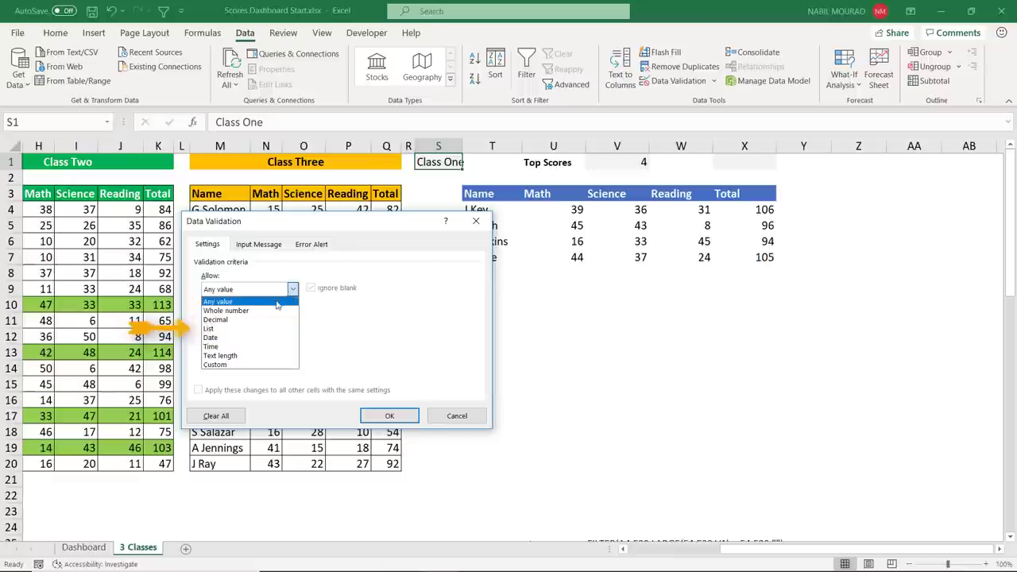
left_click(233, 329)
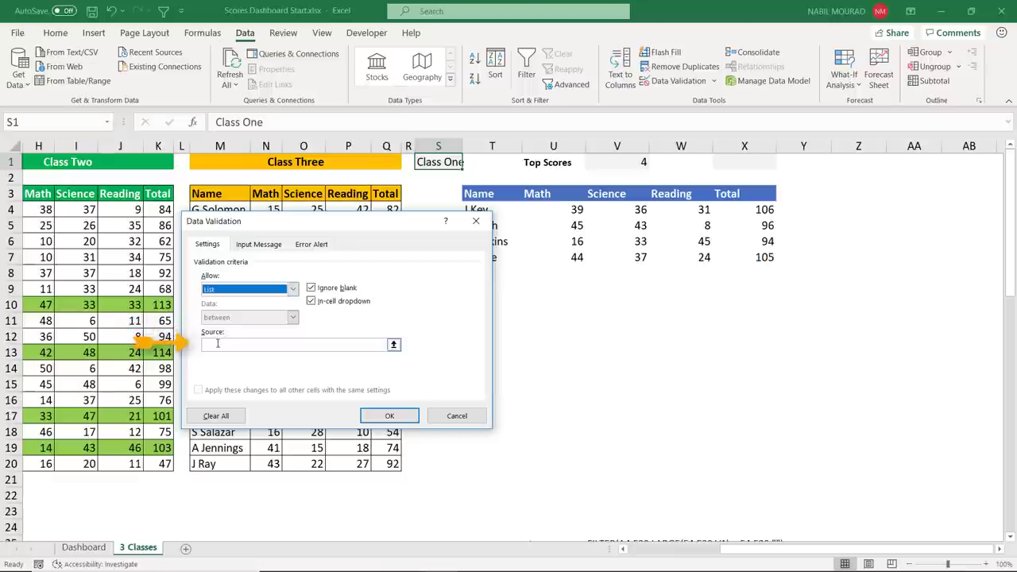
left_click(217, 344)
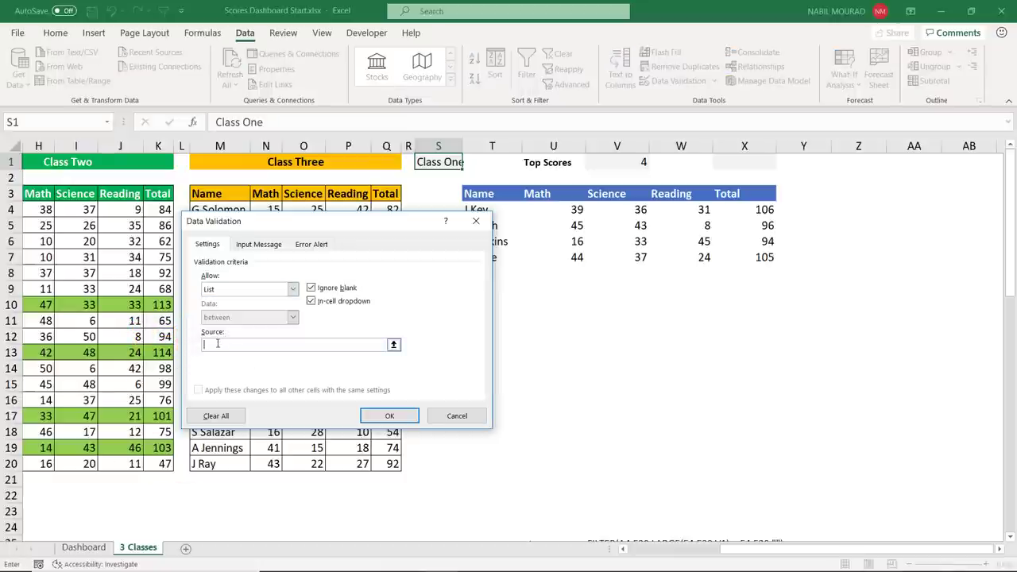
scroll(568, 379, "down", 3)
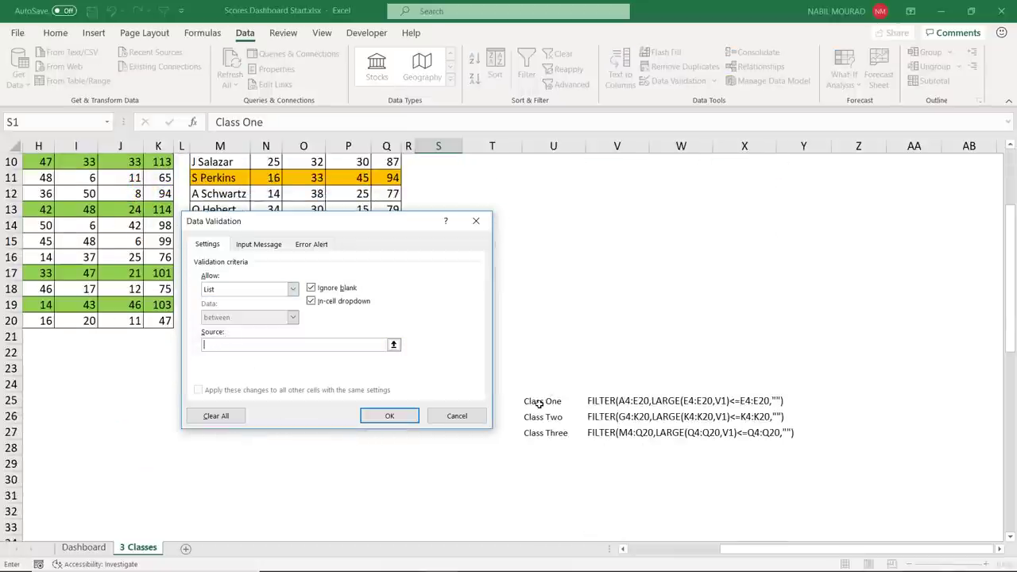
left_click_drag(542, 402, 542, 434)
left_click(391, 417)
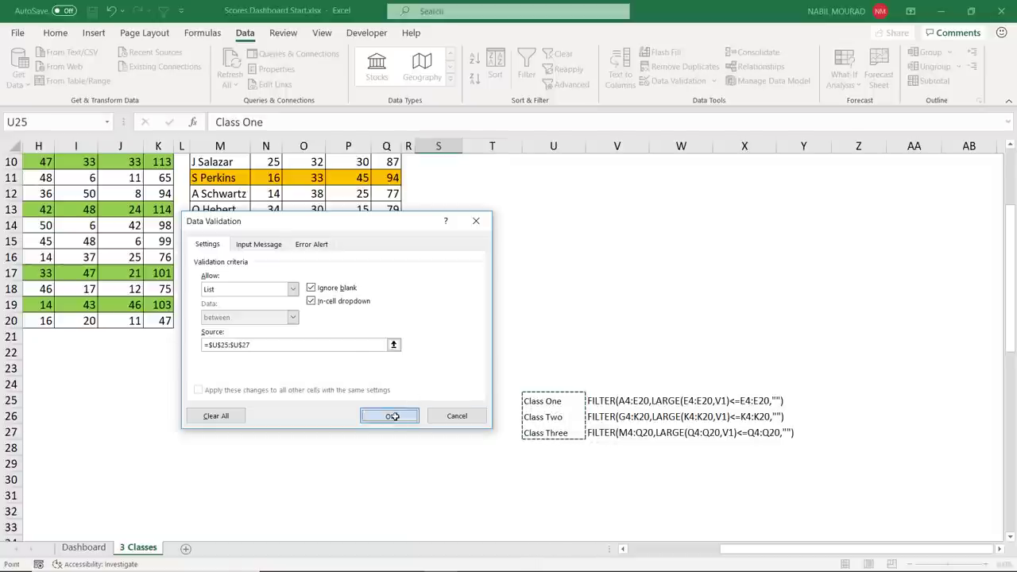
Try the class dropdown in S1 by choosing Class Two, and leave it set to Class Three.
scroll(588, 304, "up", 3)
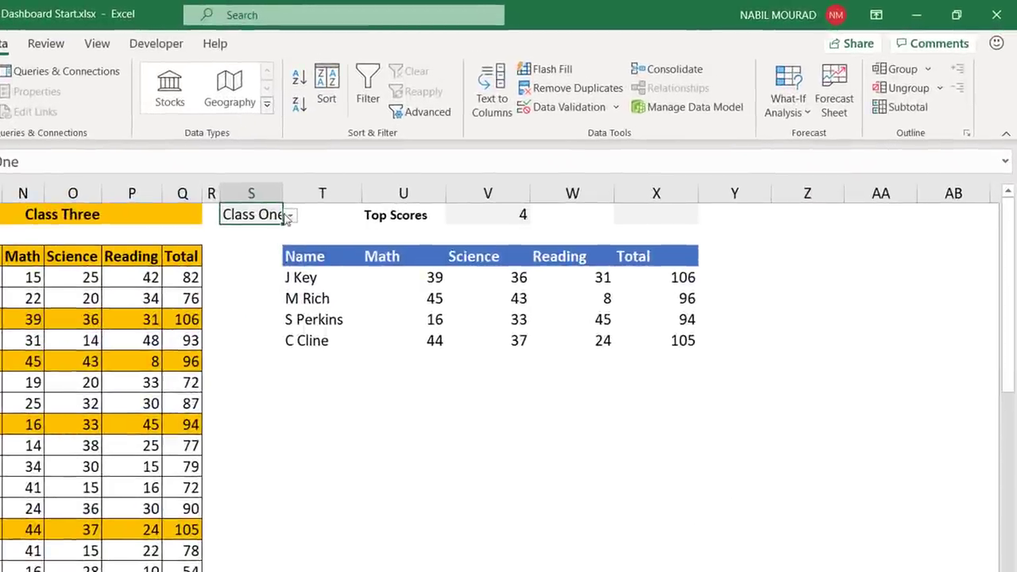
left_click(291, 216)
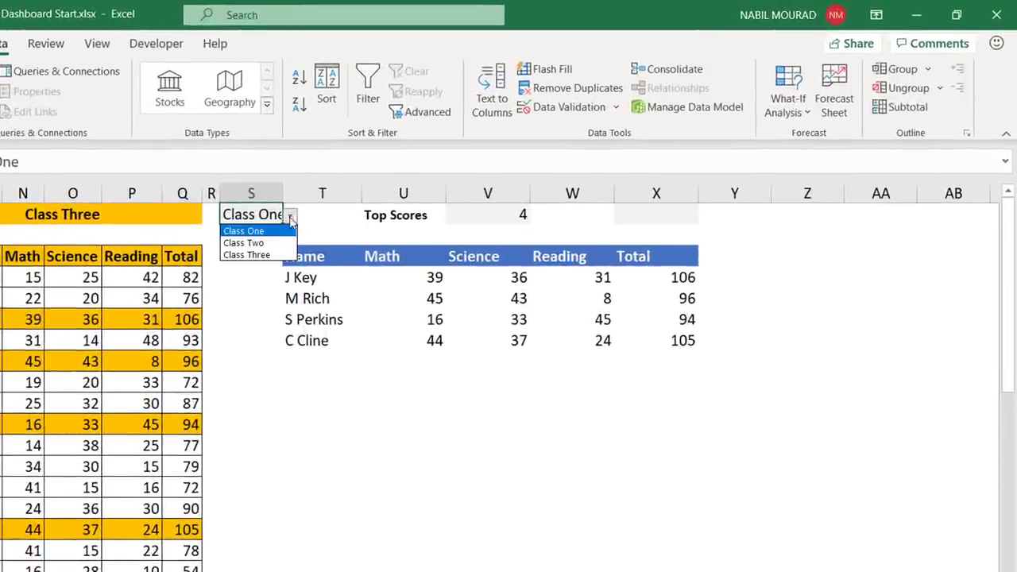
left_click(259, 244)
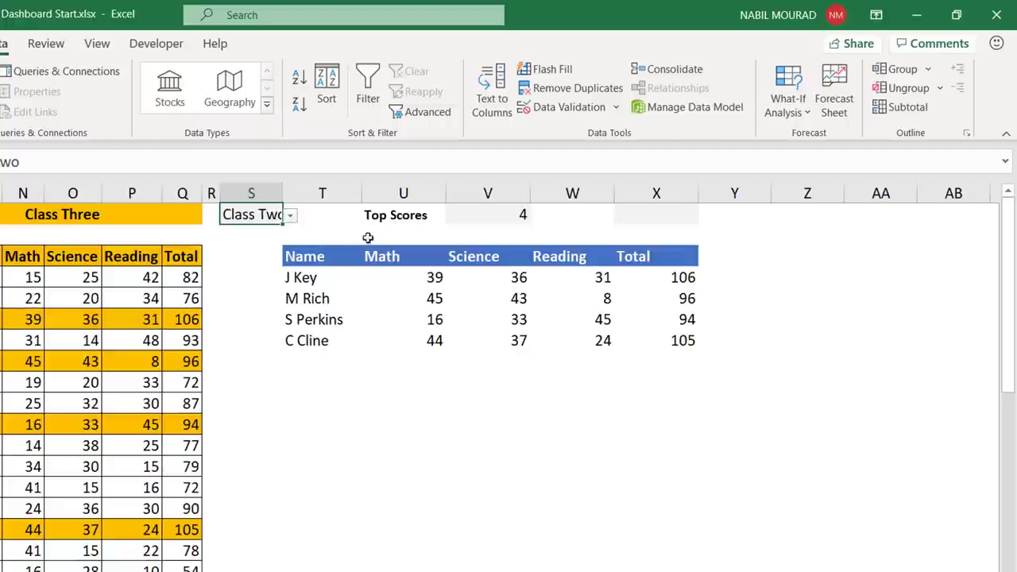
left_click(291, 216)
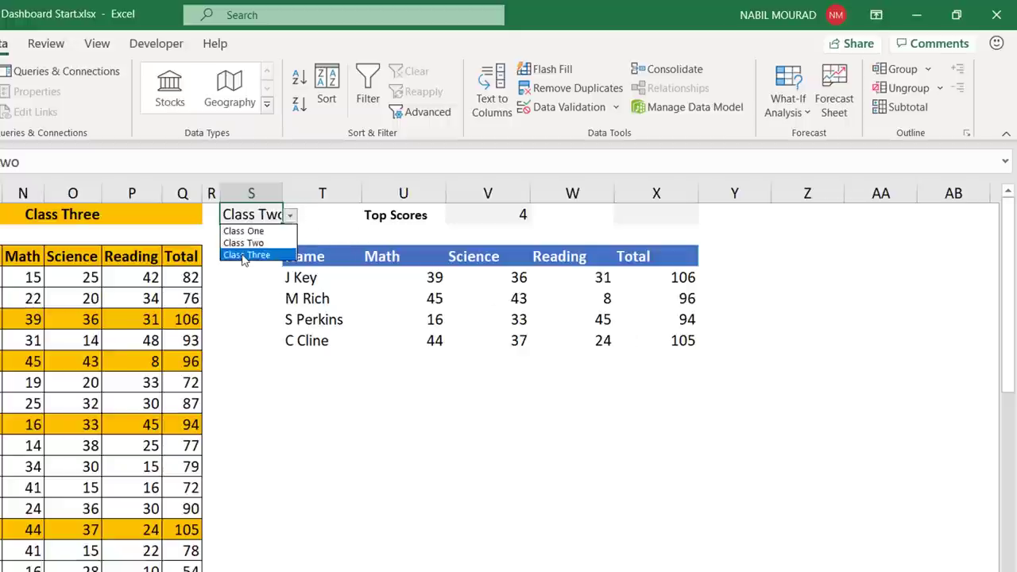
left_click(247, 255)
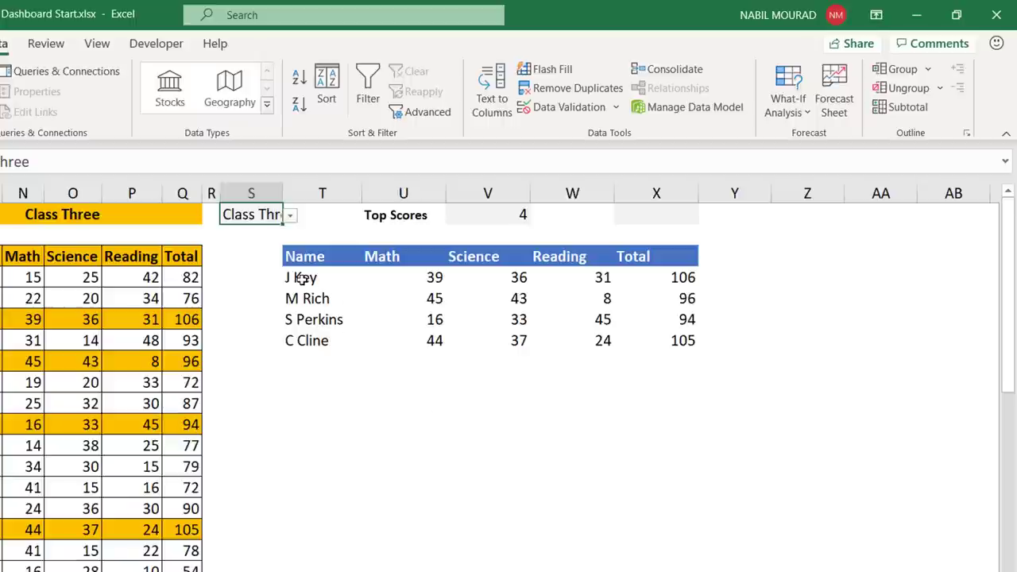
Enter a first name in U6 inside the spilled top scores results and clear that cell again.
left_click(435, 319)
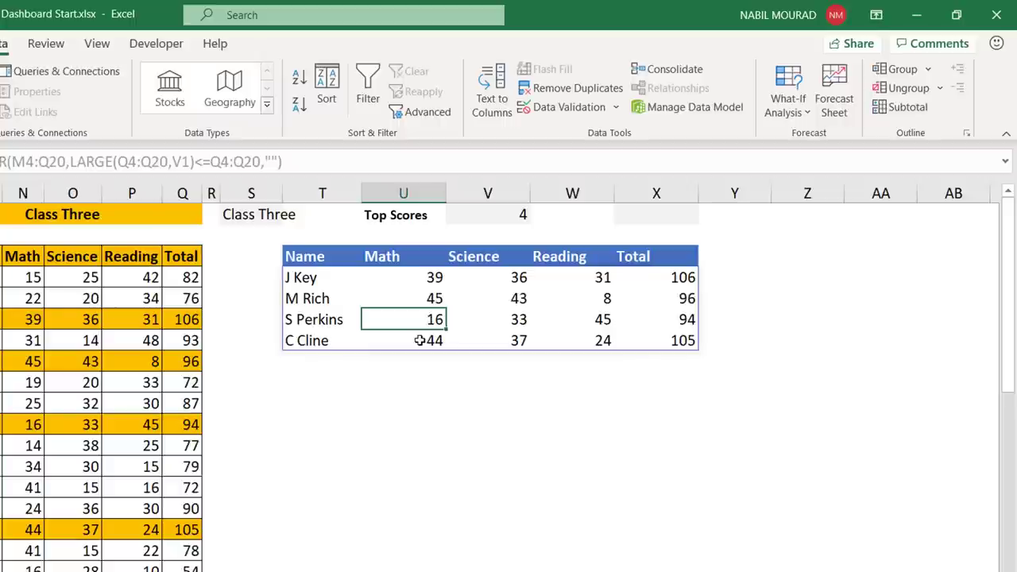
type("Nabil")
key("Return")
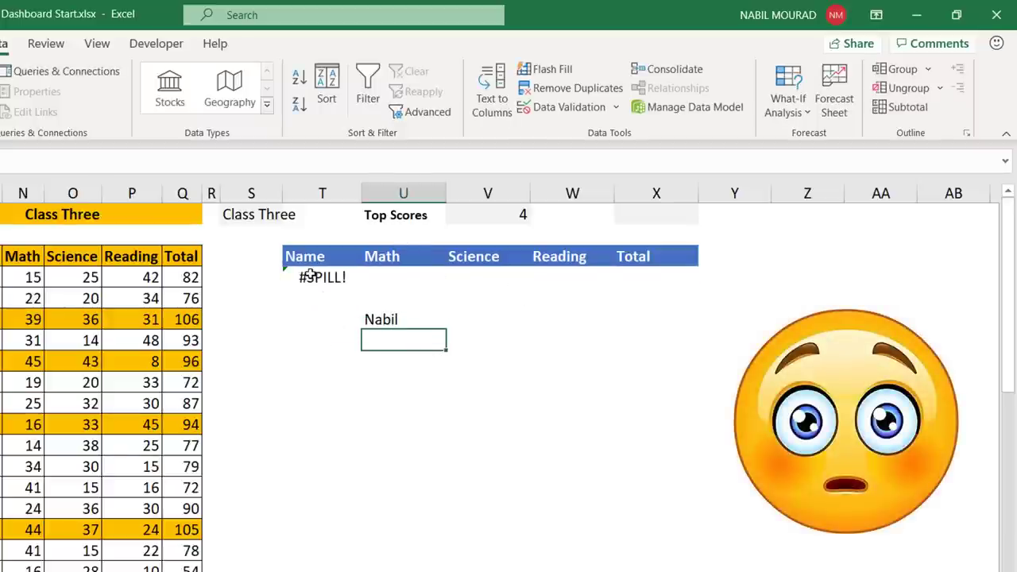
left_click(392, 320)
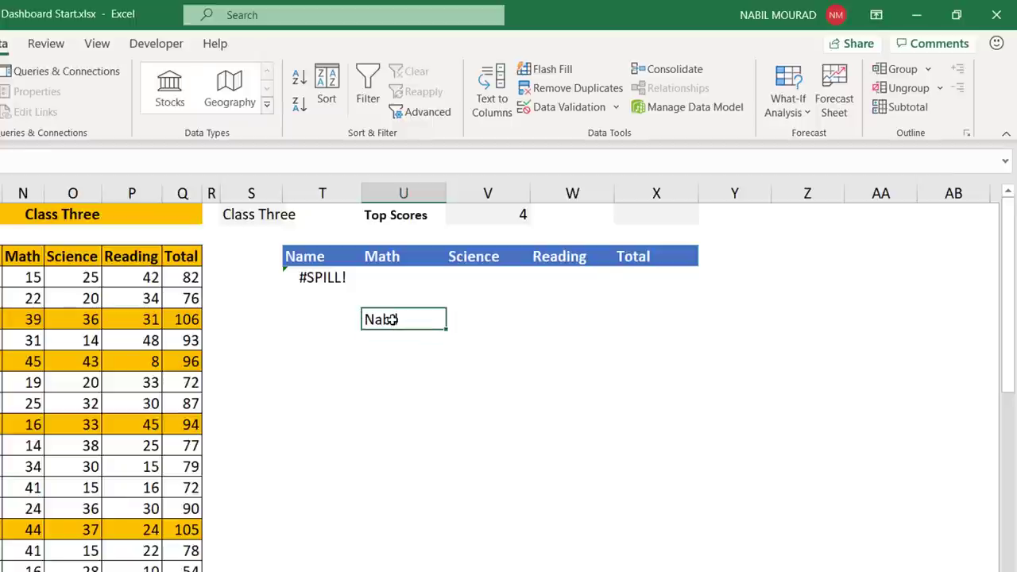
key("Delete")
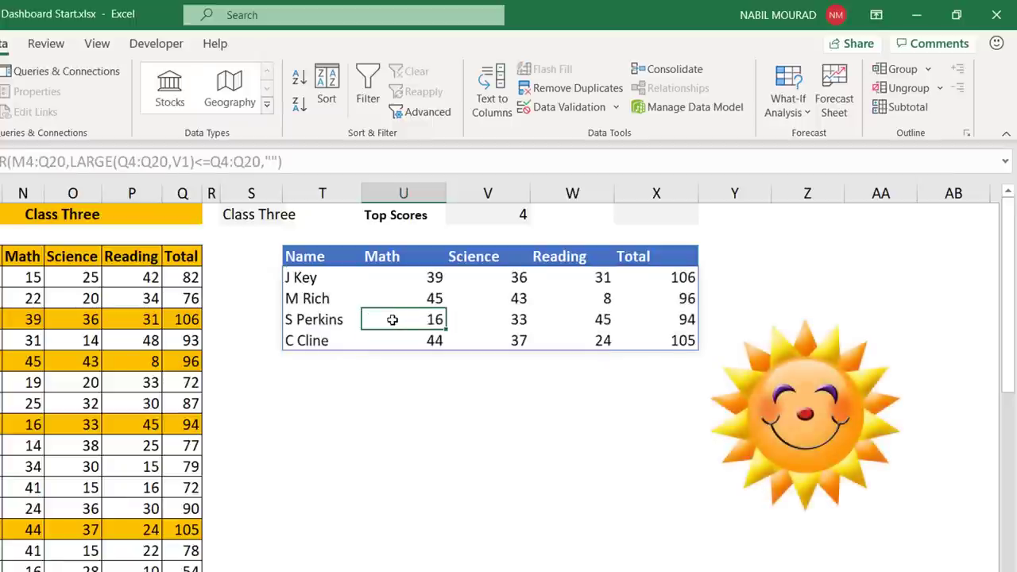
Replace the FILTER formula in T4 with a SWITCH function that takes S1 as its expression.
left_click(309, 277)
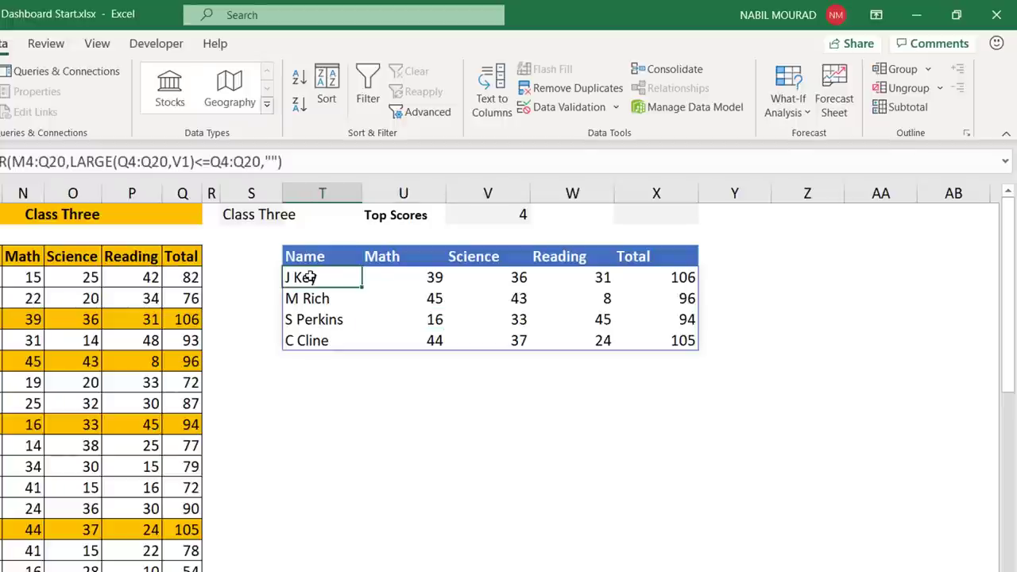
key("Delete")
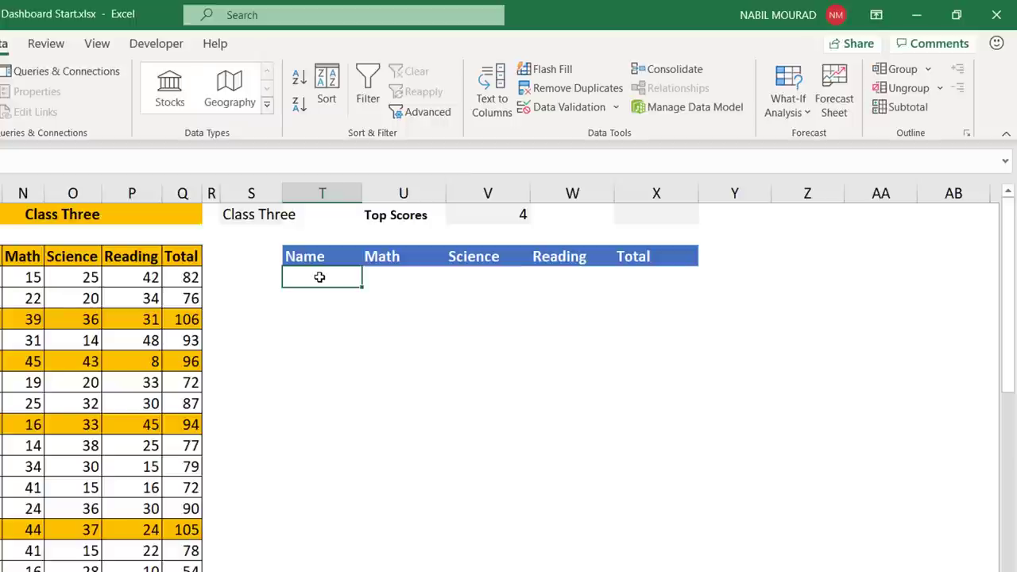
type("=switch")
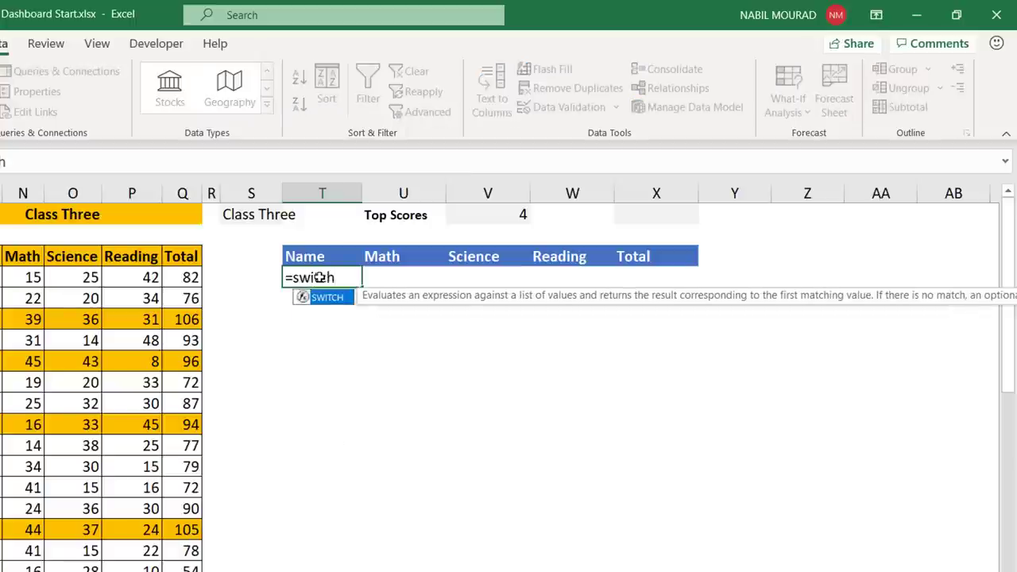
key("Tab")
left_click(245, 211)
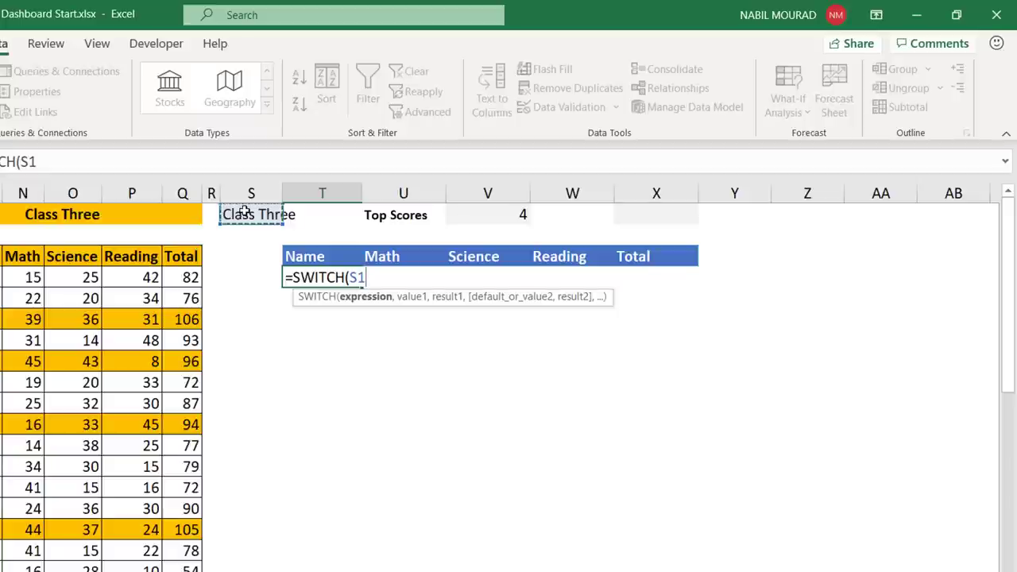
type(",")
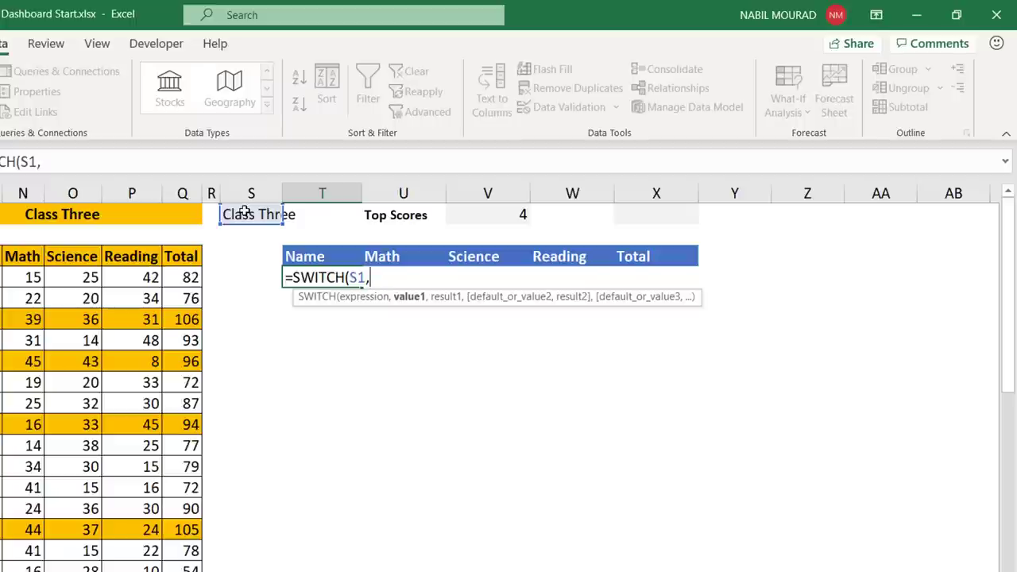
Add "Class One" as the first SWITCH value, with the copied FILTER(A4:E20,LARGE(E4:E20,V1)<=E4:E20,"") from the Clipboard history as its result.
type("\"class")
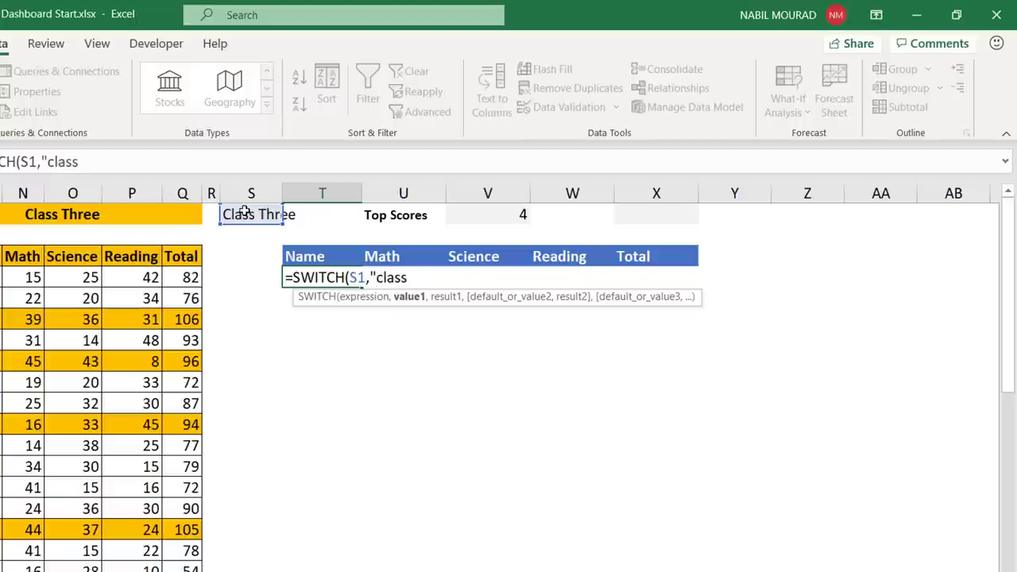
type(" One\",")
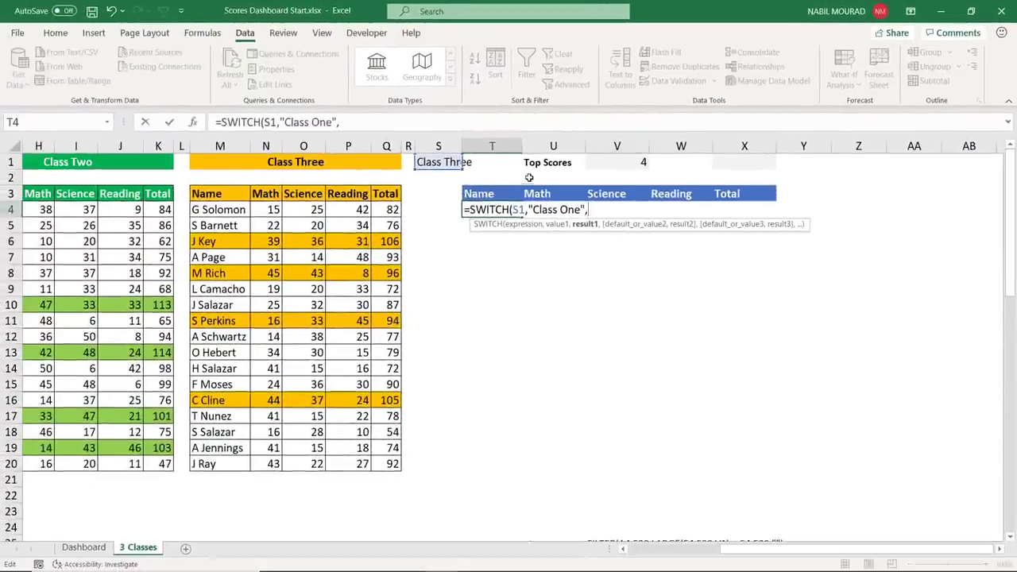
left_click(52, 33)
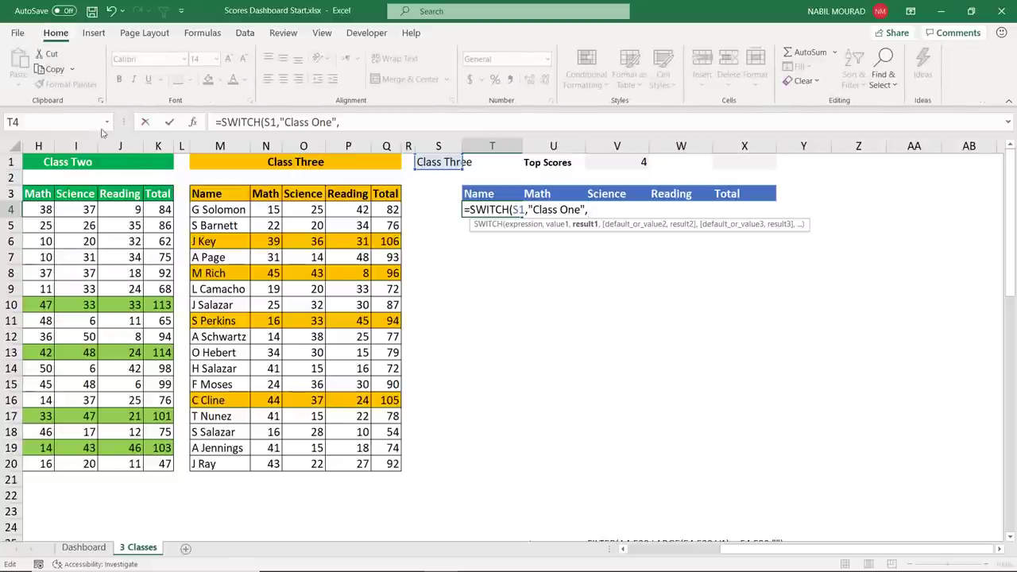
left_click(101, 100)
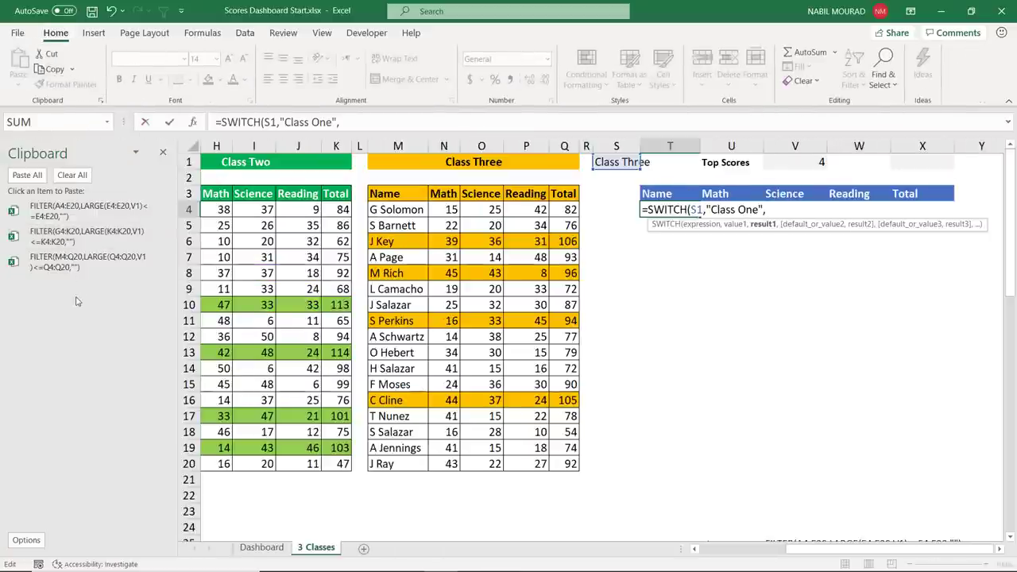
left_click(53, 213)
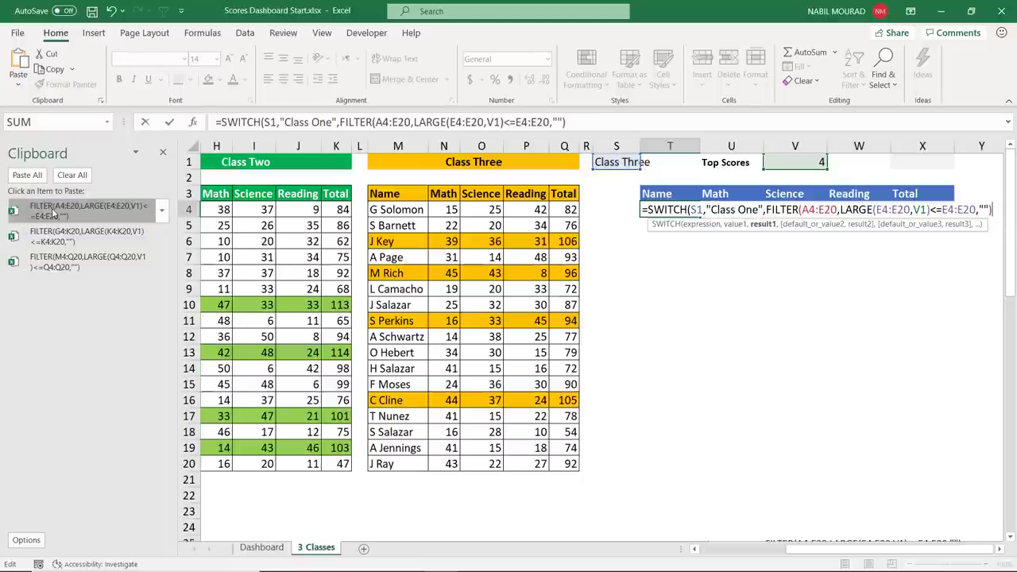
type(",")
Add "Class Two" as the second SWITCH value, with the copied FILTER(G4:K20,LARGE(K4:K20,V1)<=K4:K20,"") as its result.
scroll(358, 398, "right", 3)
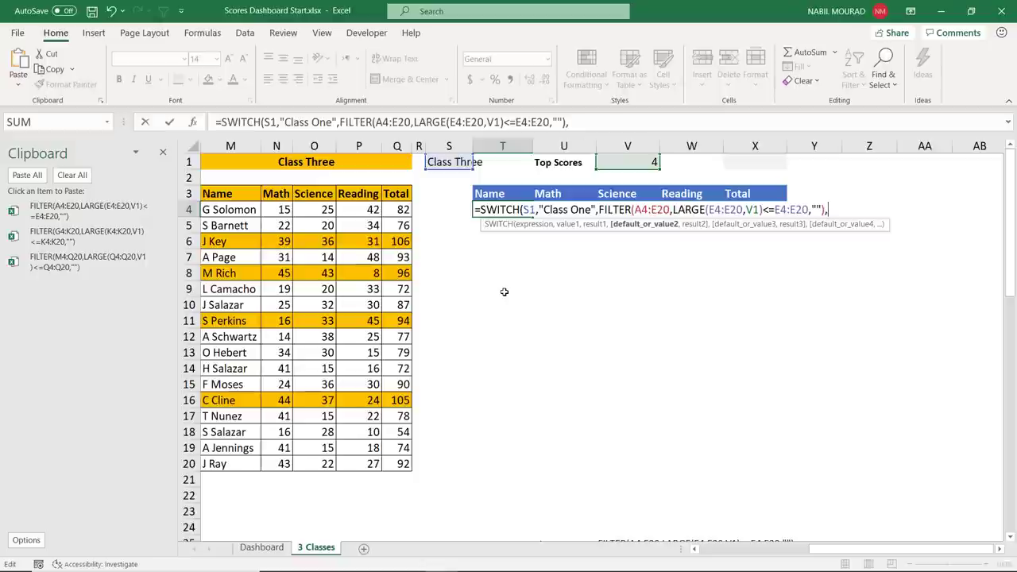
type("\"Class Two\",")
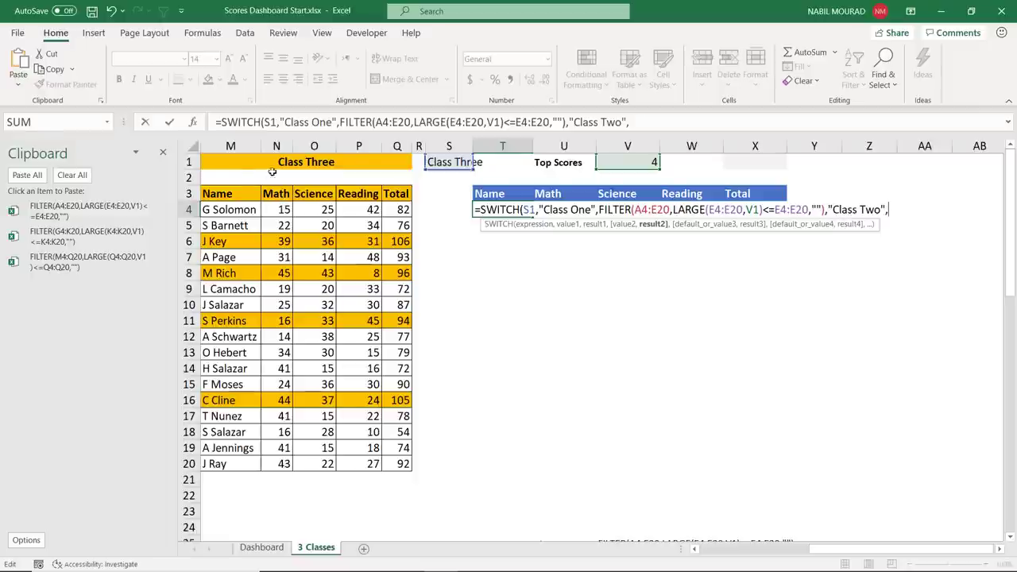
left_click(72, 236)
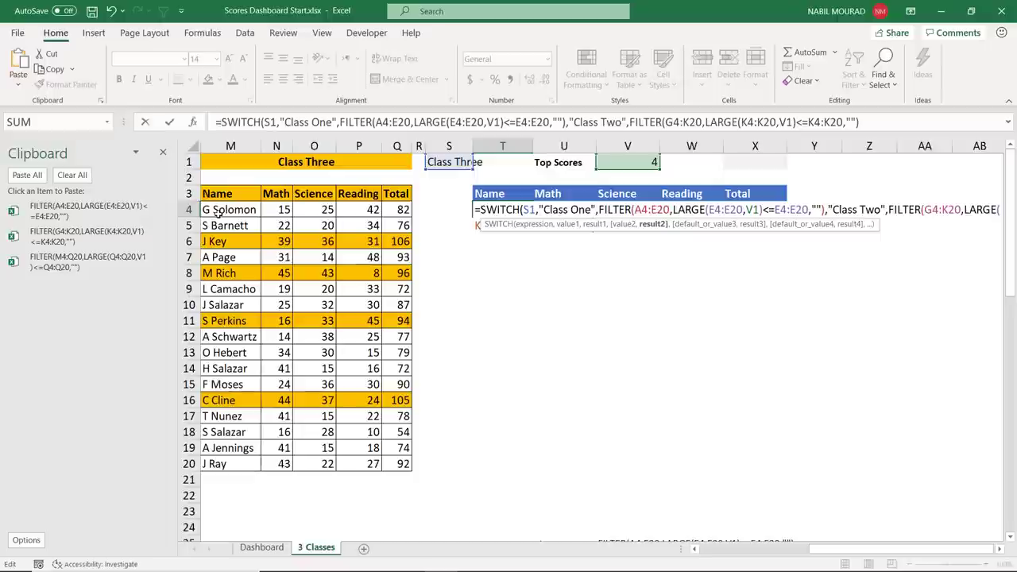
Add "Class Three" with the copied FILTER(M4:Q20,LARGE(Q4:Q20,V1)<=Q4:Q20,"") as its result, complete the SWITCH formula, and close the Clipboard history.
type(",\"C")
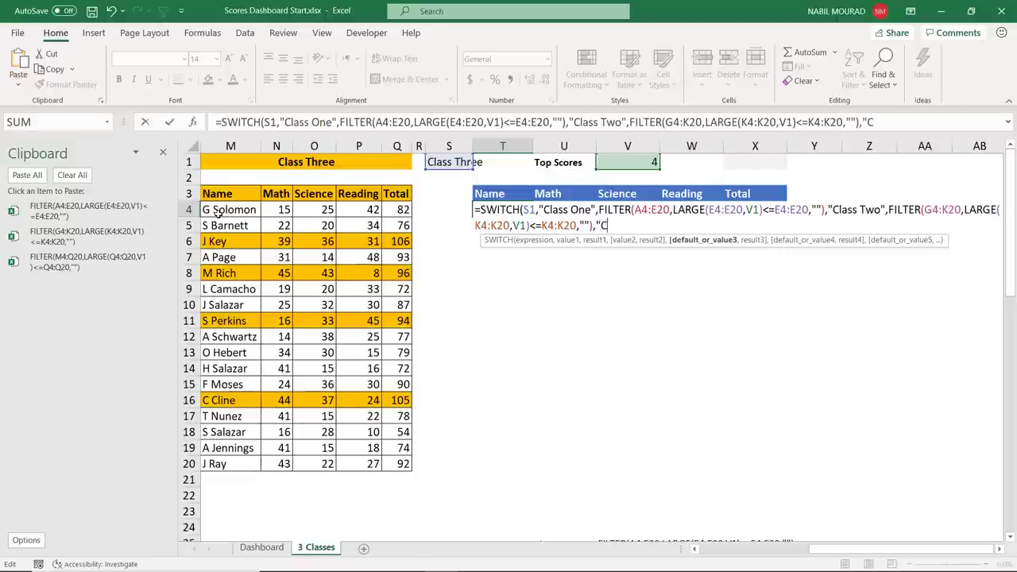
type("lass Three\",")
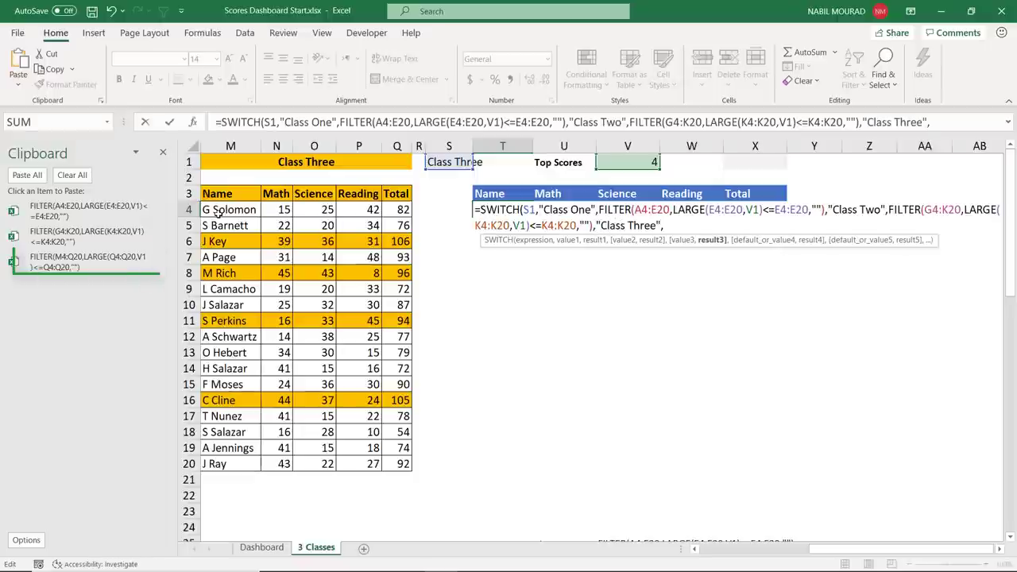
left_click(50, 260)
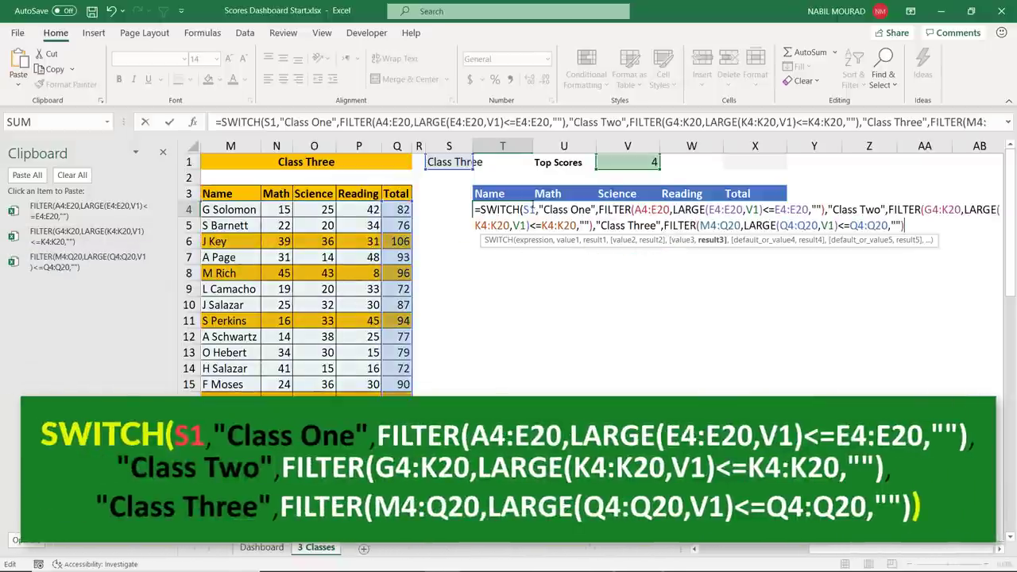
type(")")
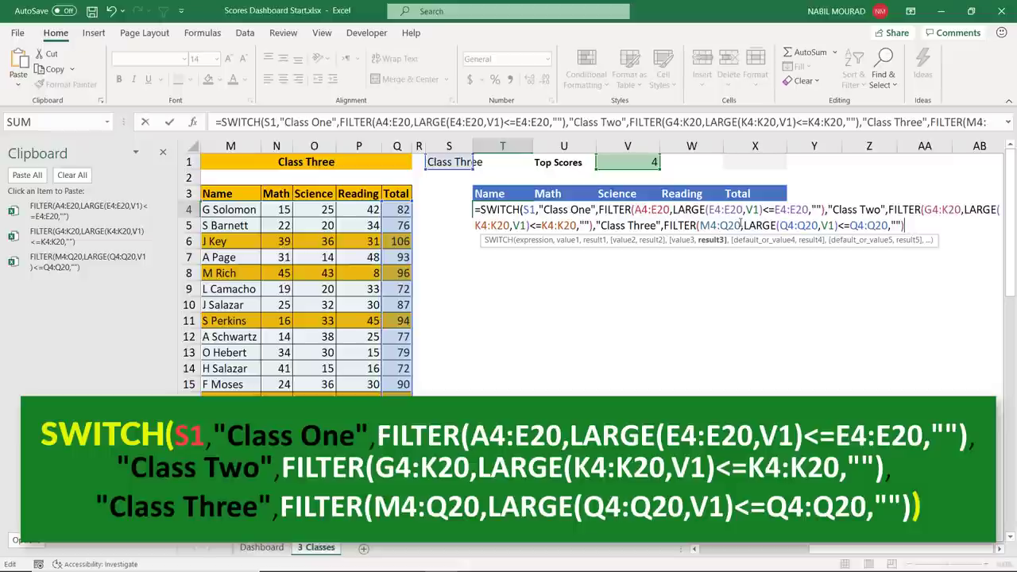
type(")")
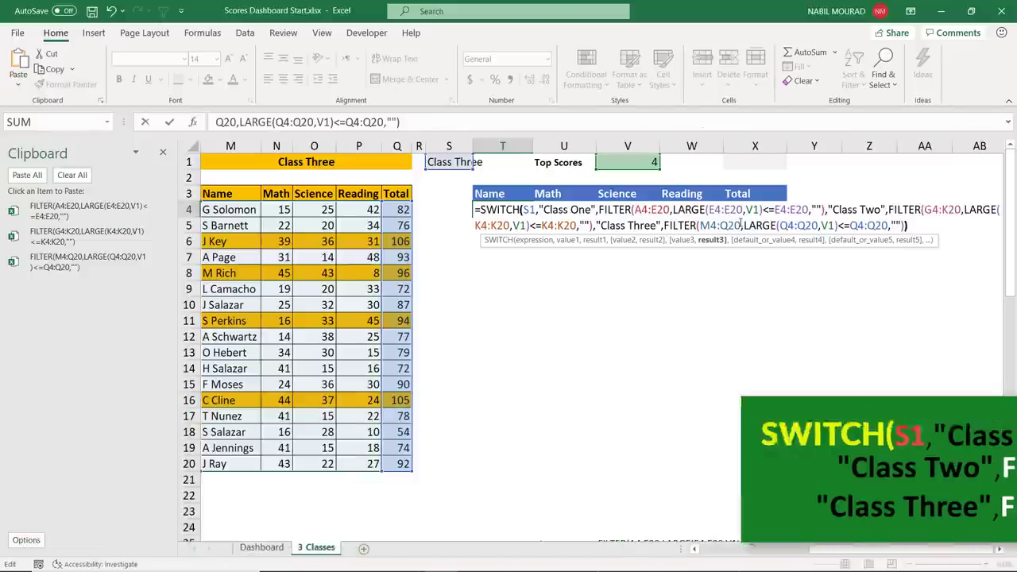
key("Return")
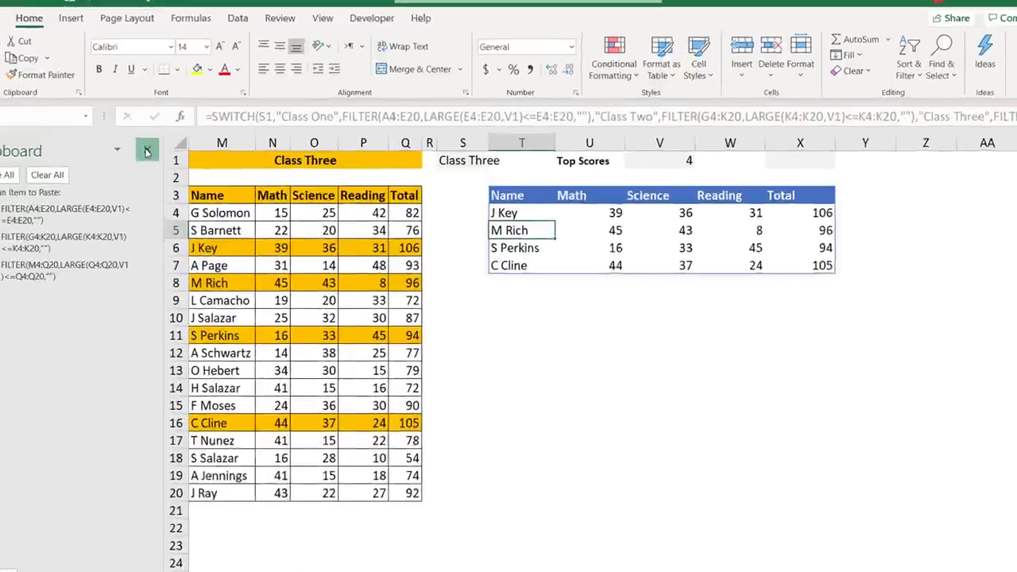
left_click(163, 153)
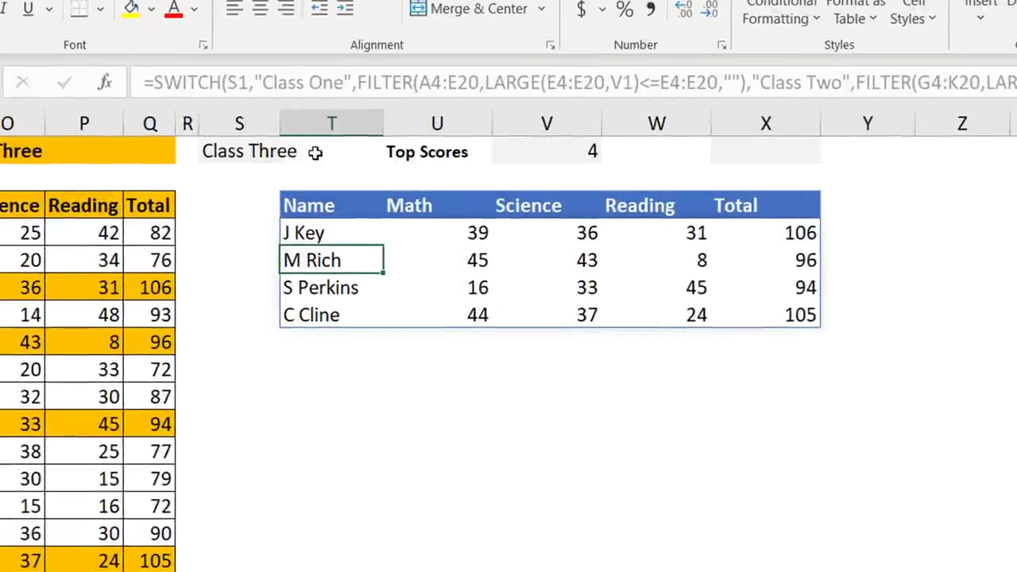
Try the class dropdown in S1 with Class One, and leave it set to Class Two.
left_click(274, 151)
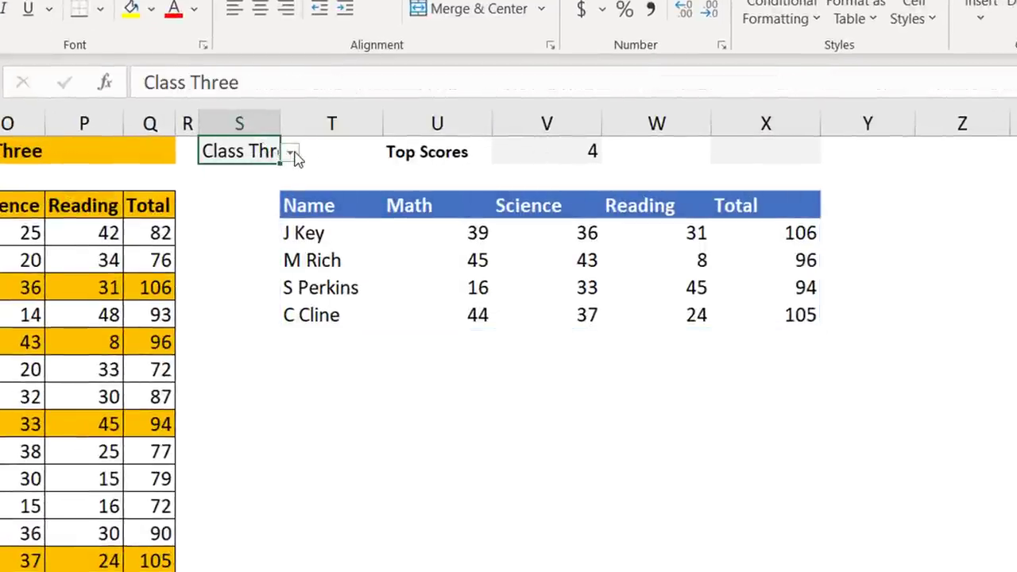
left_click(292, 153)
left_click(239, 171)
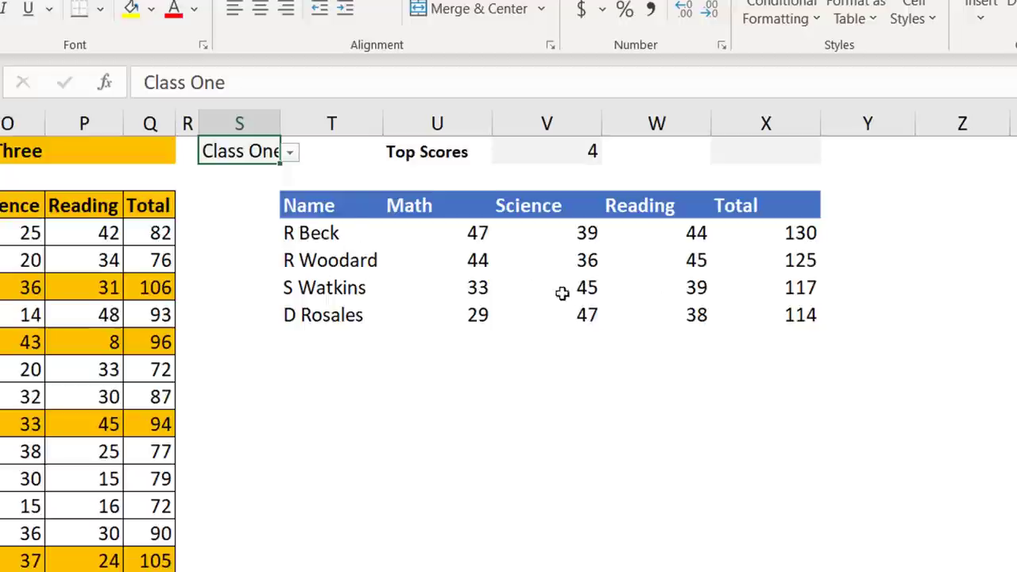
left_click(291, 154)
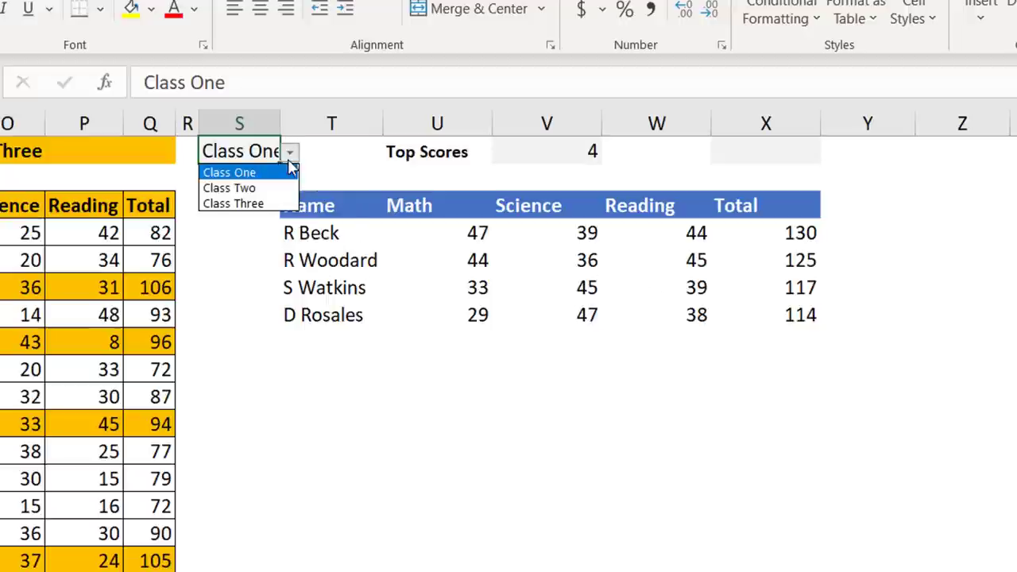
left_click(262, 188)
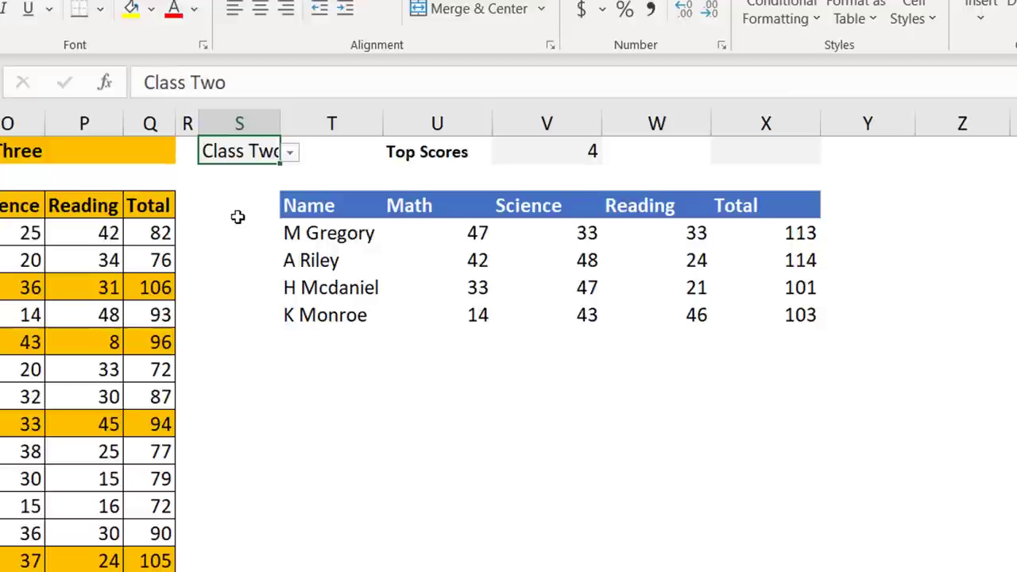
Wrap the SWITCH formula in T4 in a SORT function with sort index 5 and ascending sort order 1.
left_click(309, 237)
key("F2")
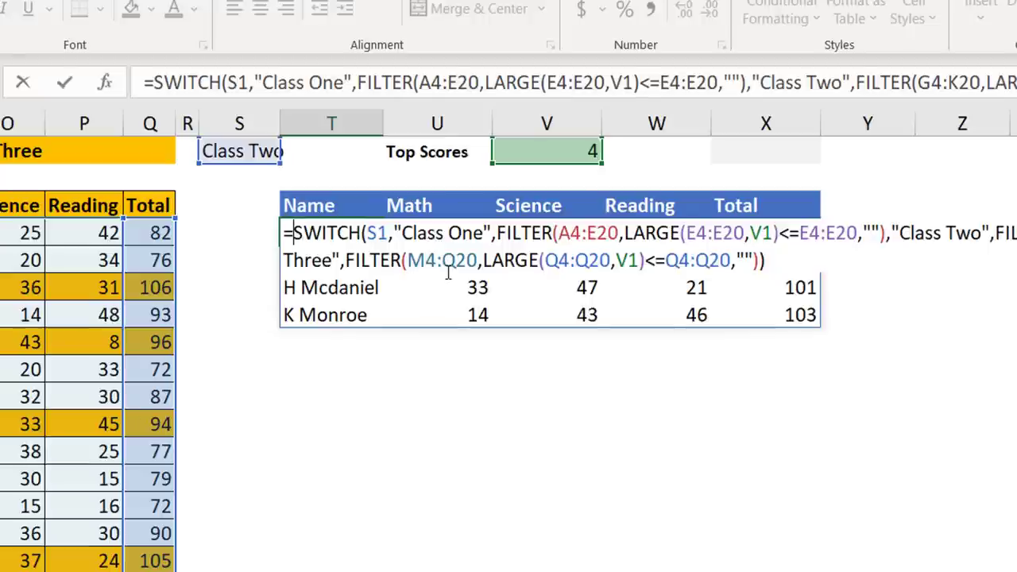
type("So")
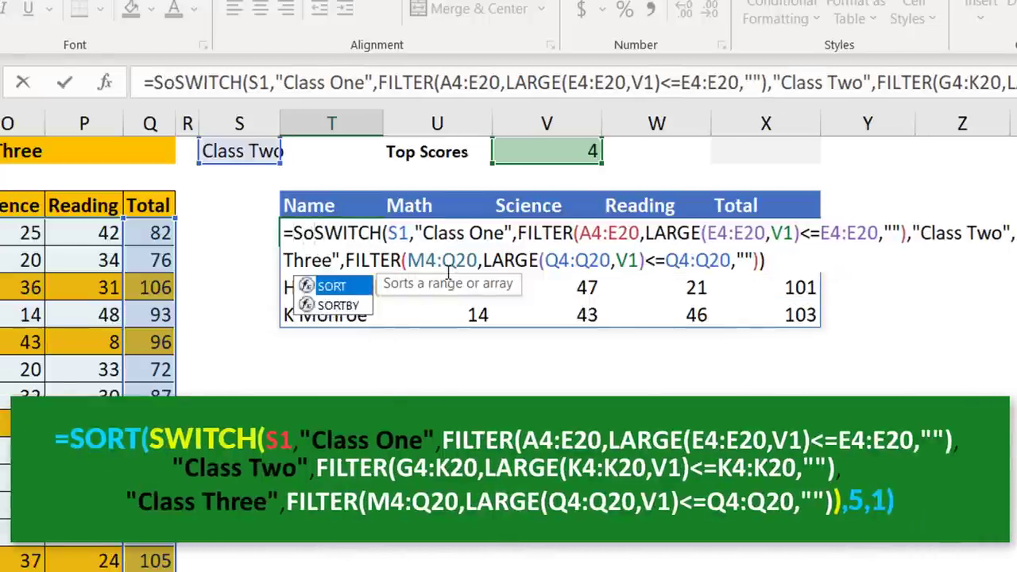
type("rt(")
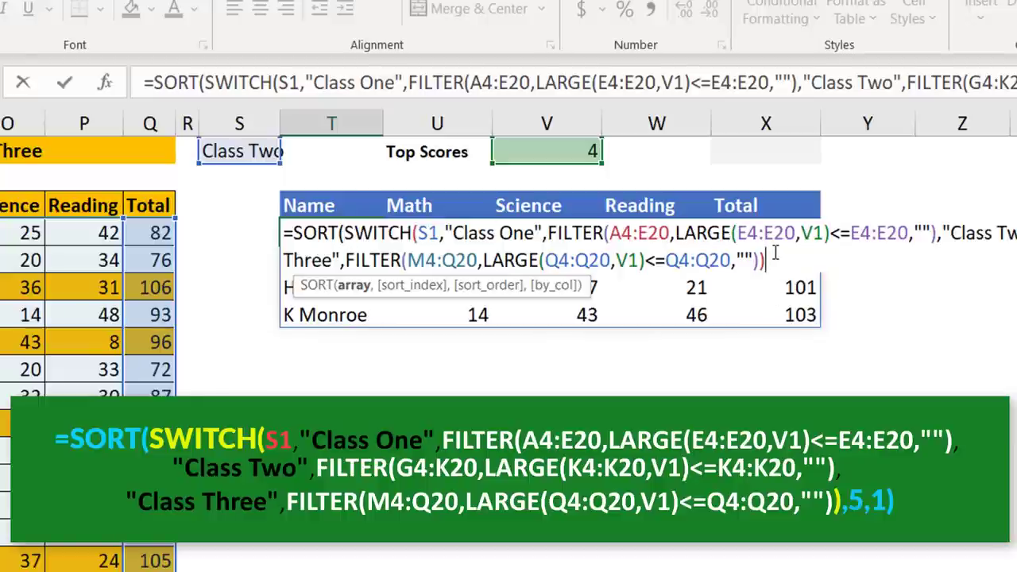
type(",")
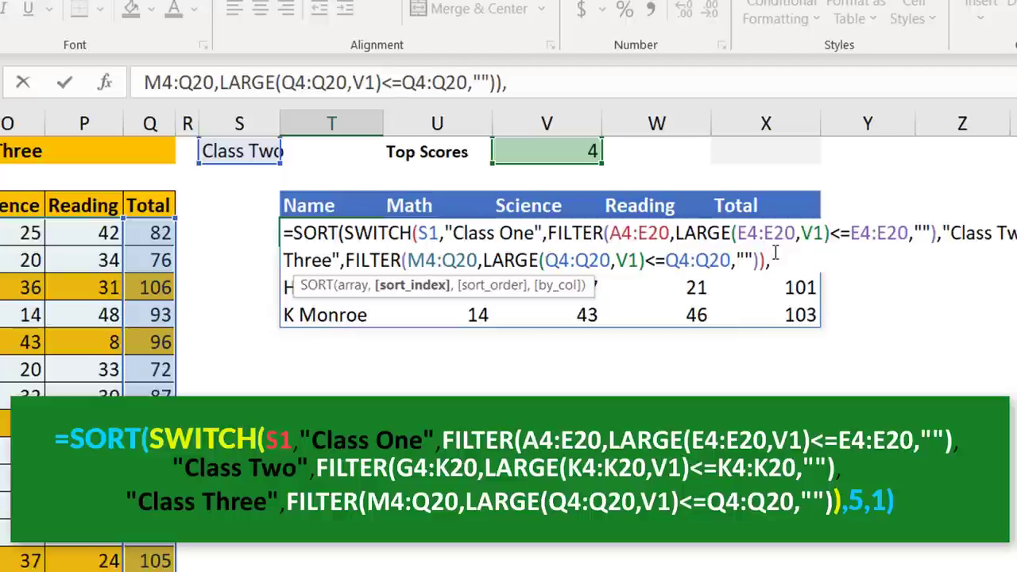
type("5")
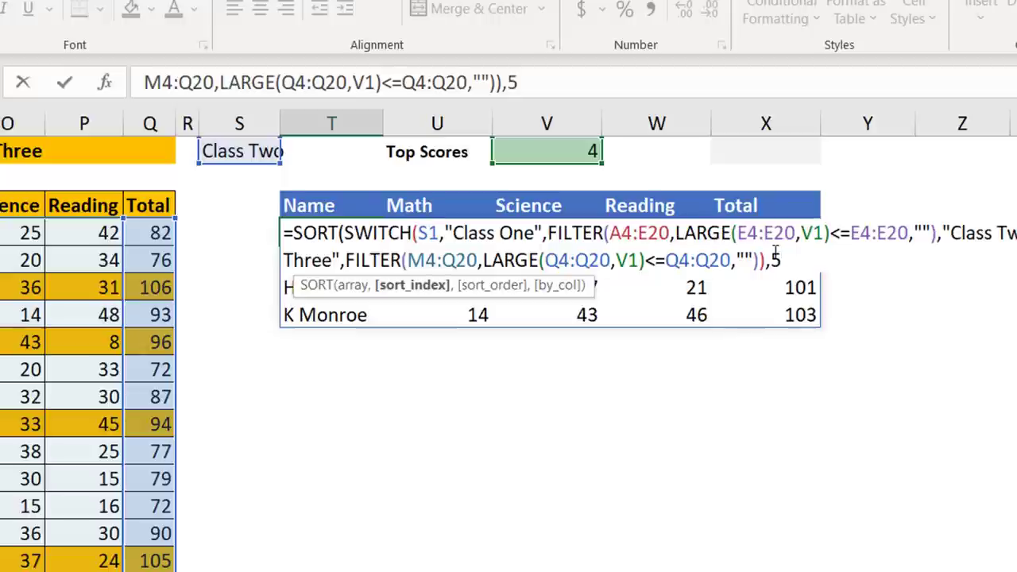
type(",")
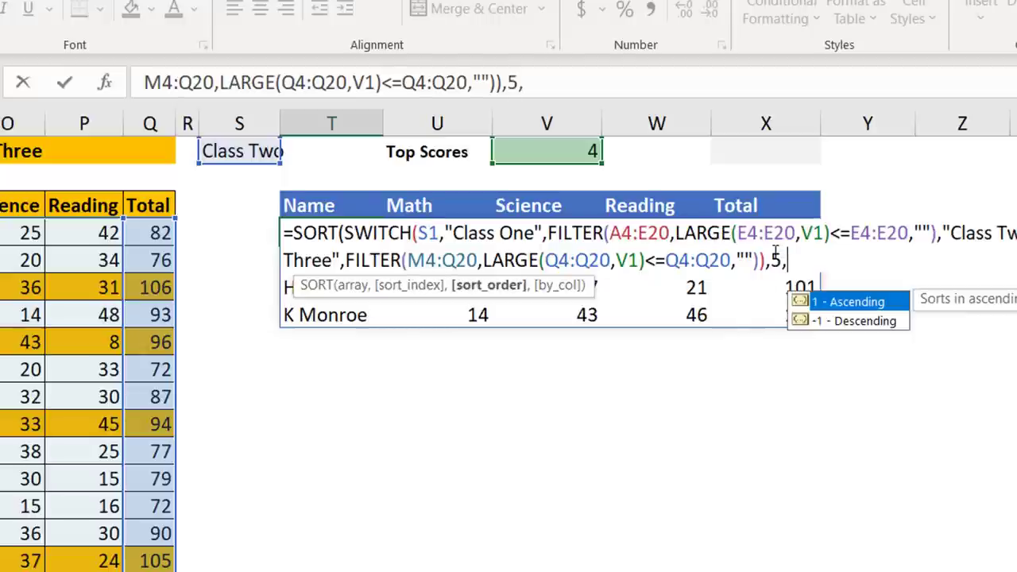
type("1)")
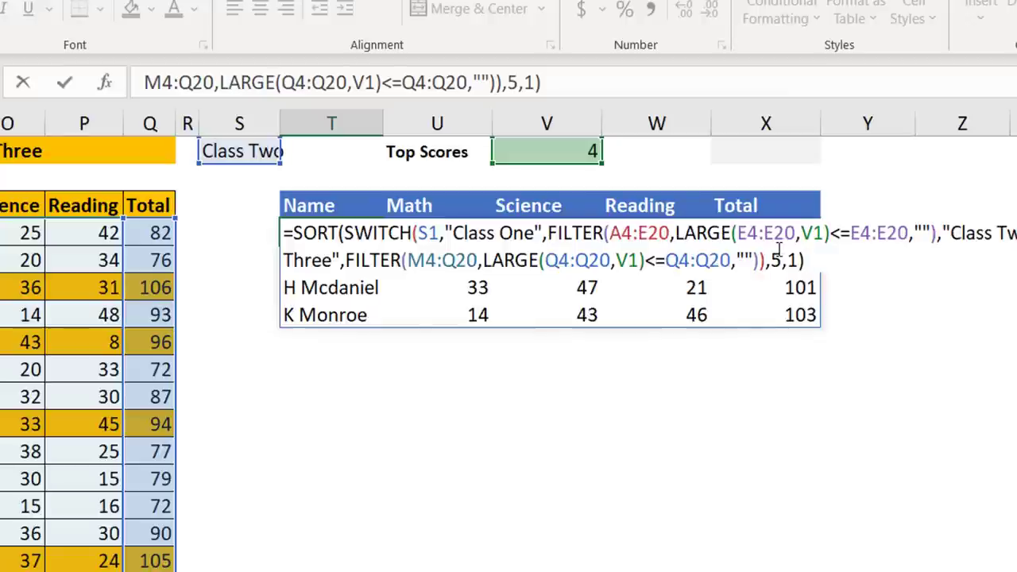
key("Return")
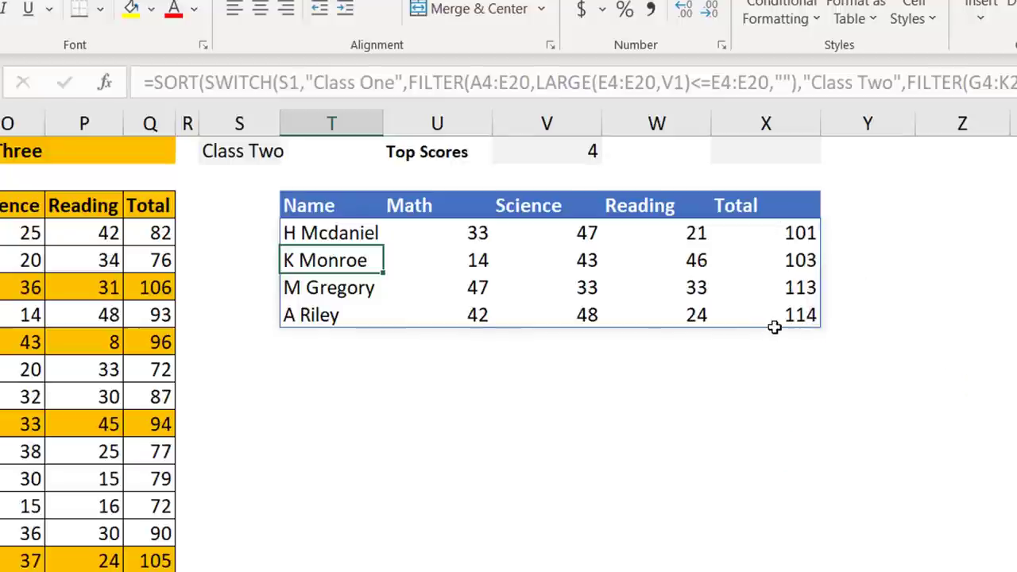
Test the Top Scores count in V1 with 3 and 5, and set it back to 4.
left_click(586, 151)
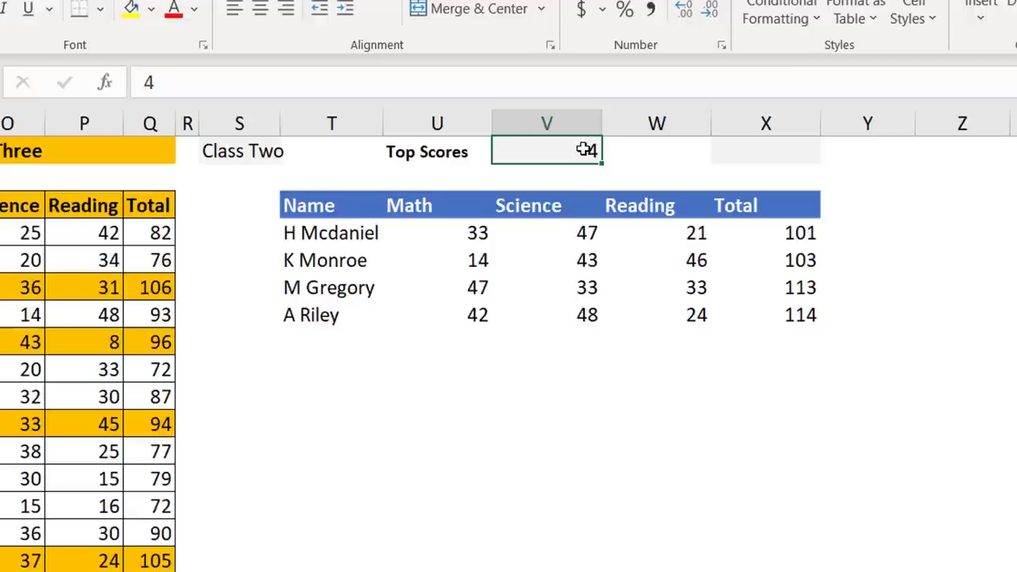
type("3")
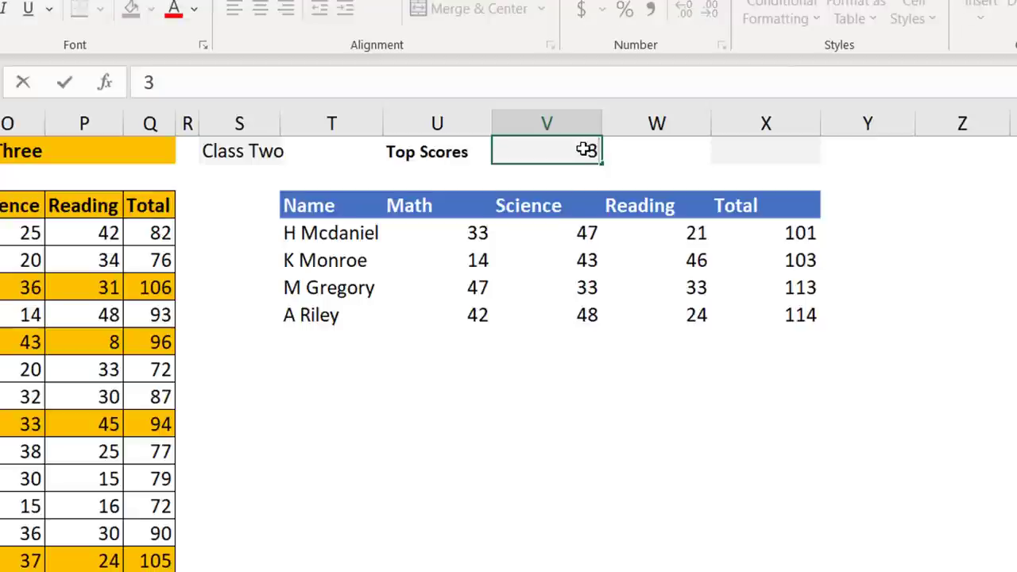
key("Return")
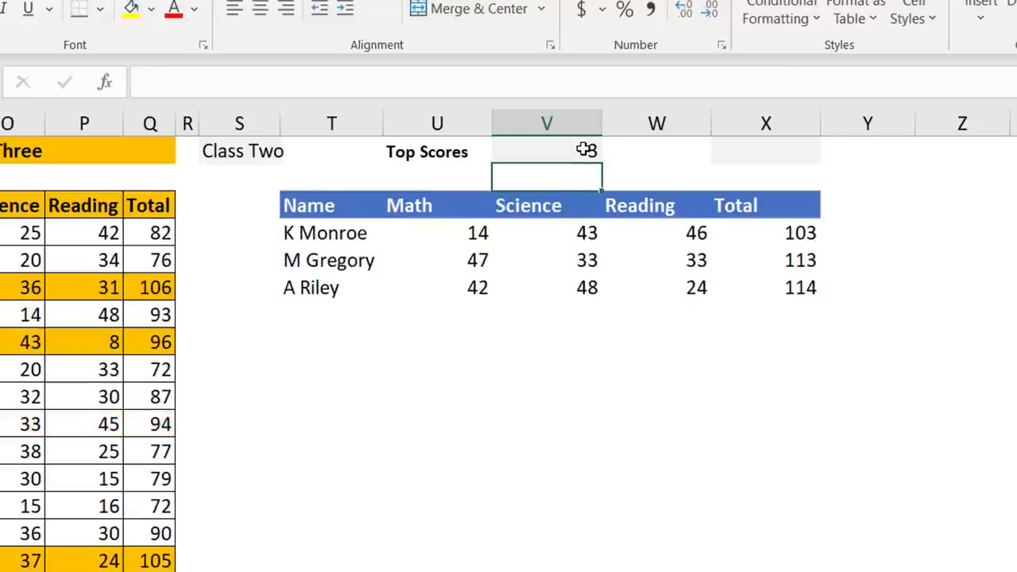
left_click(586, 150)
type("5")
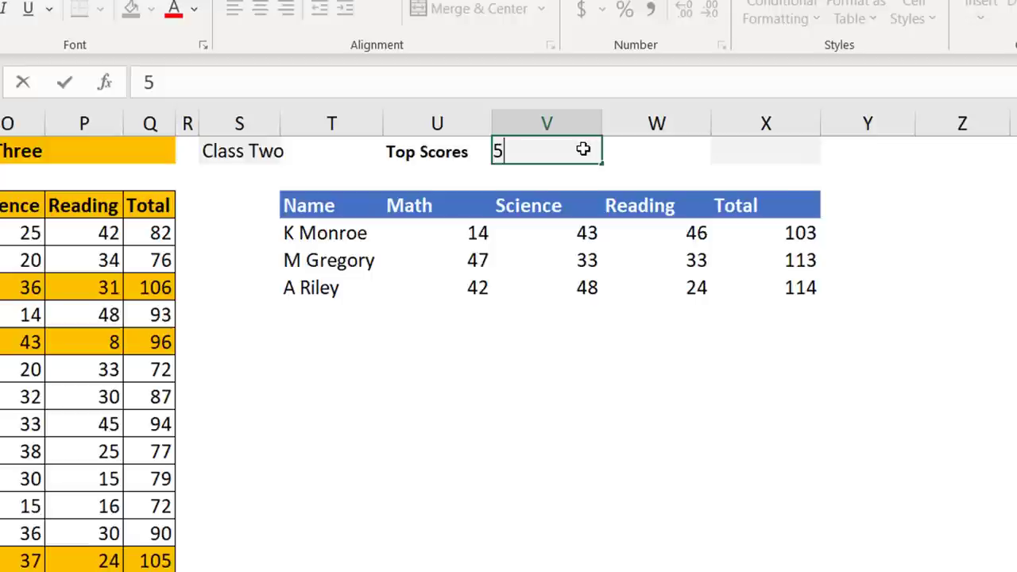
key("Return")
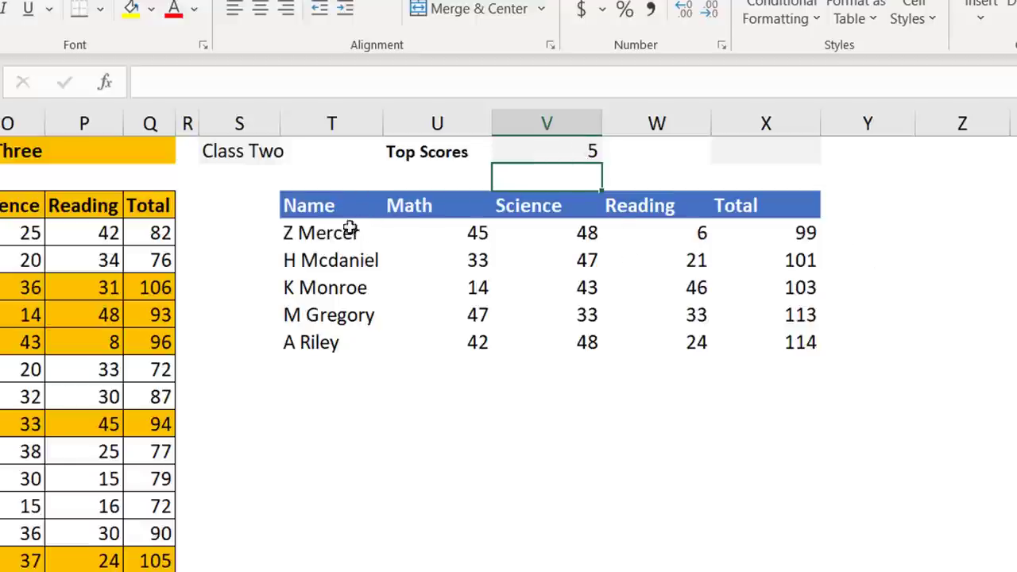
left_click(587, 150)
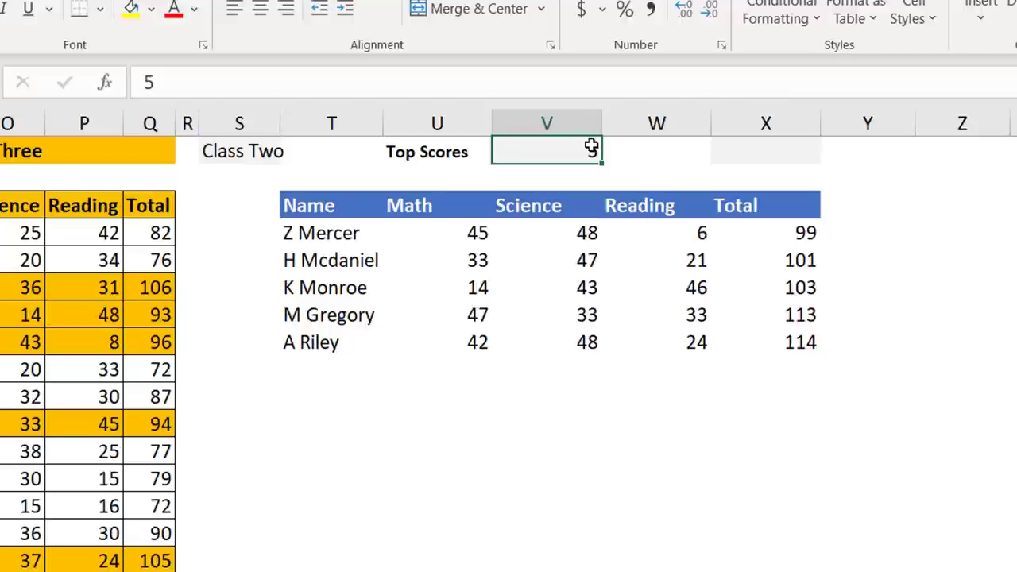
double_click(591, 145)
key("BackSpace")
type("4")
key("Return")
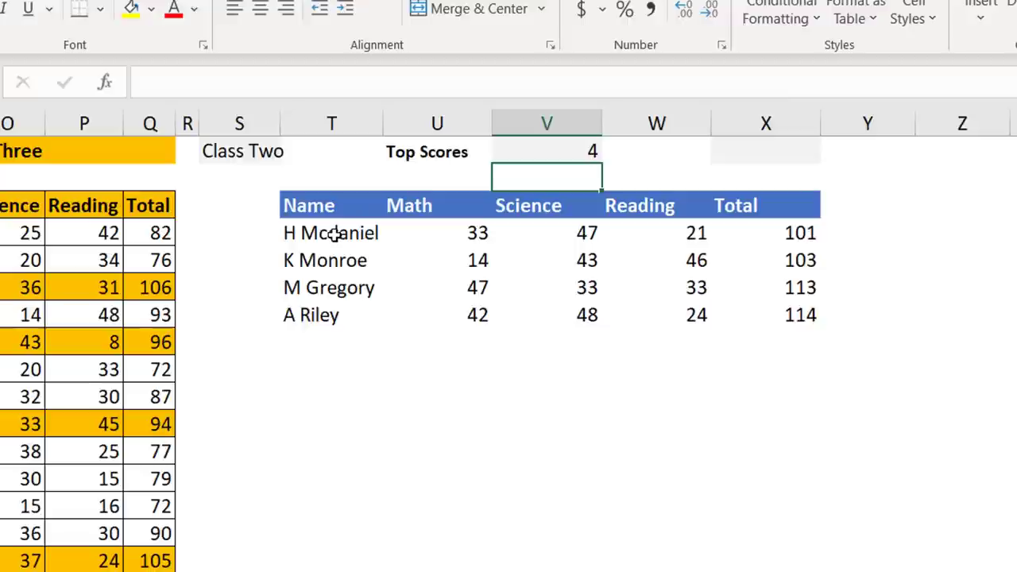
Insert a default column chart from the names in T4:T7 and totals in X4:X7, and shift it to start under column T.
left_click_drag(334, 233, 338, 314)
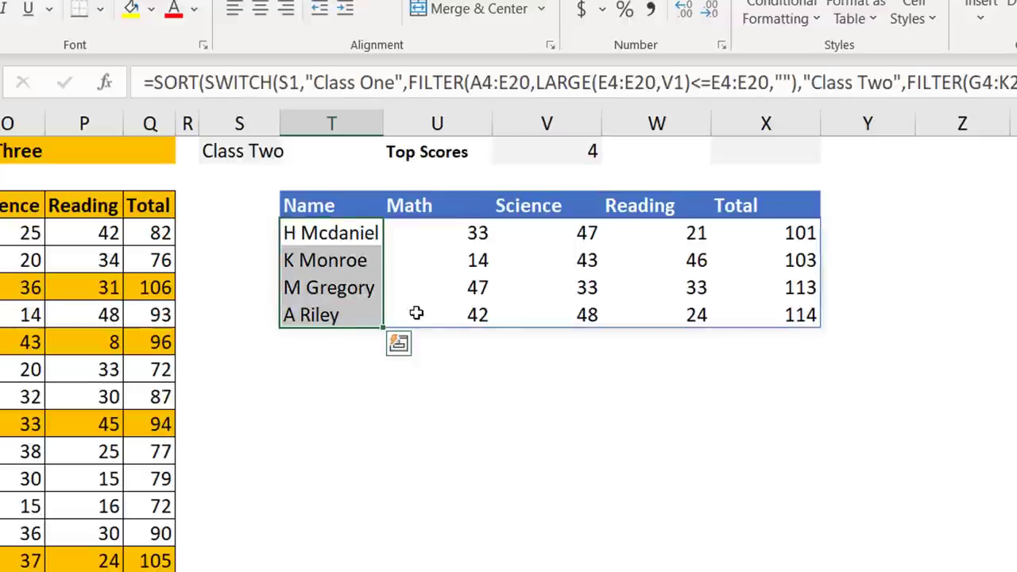
key("ctrl")
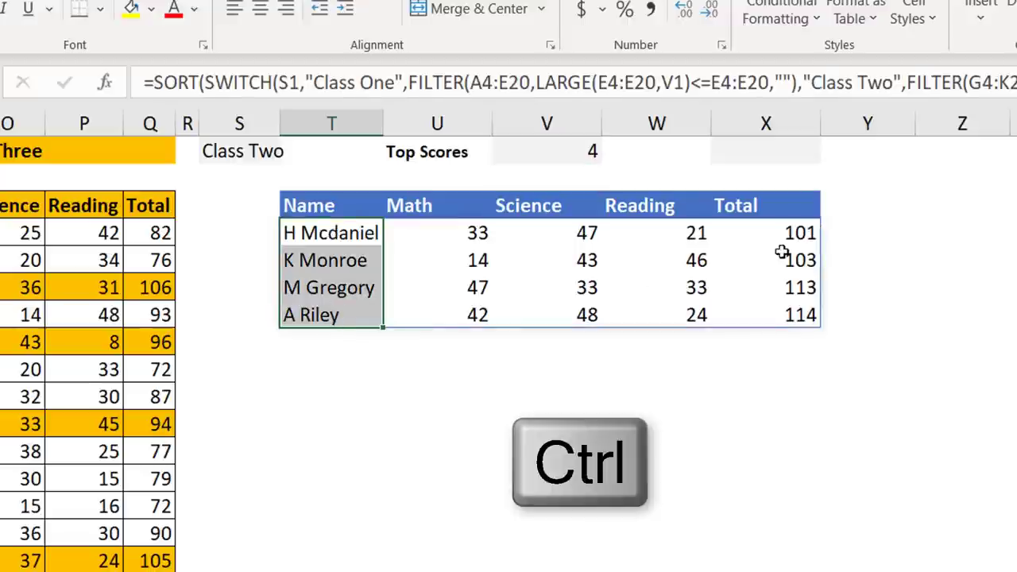
left_click_drag(786, 231, 783, 307)
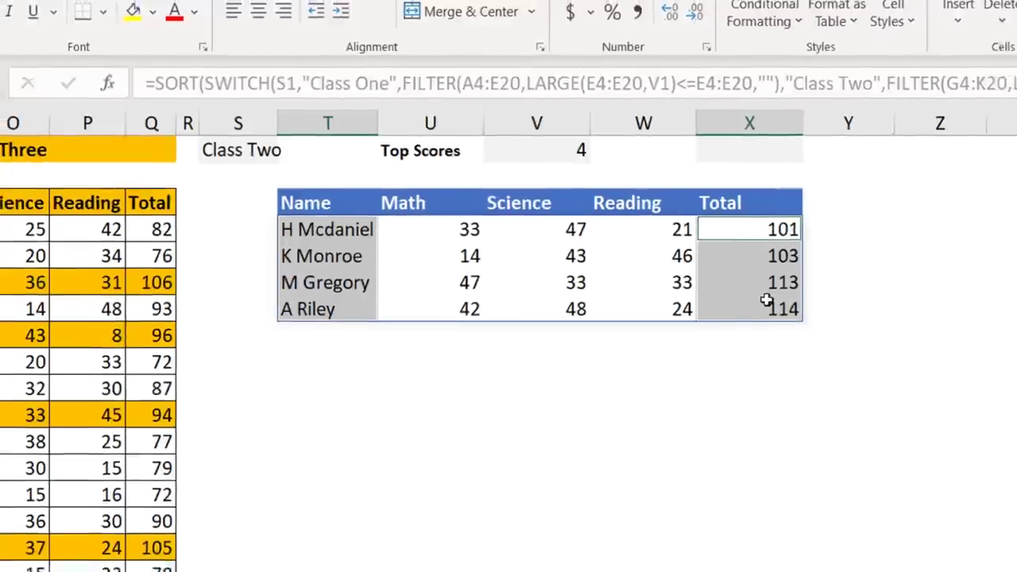
key("alt+F1")
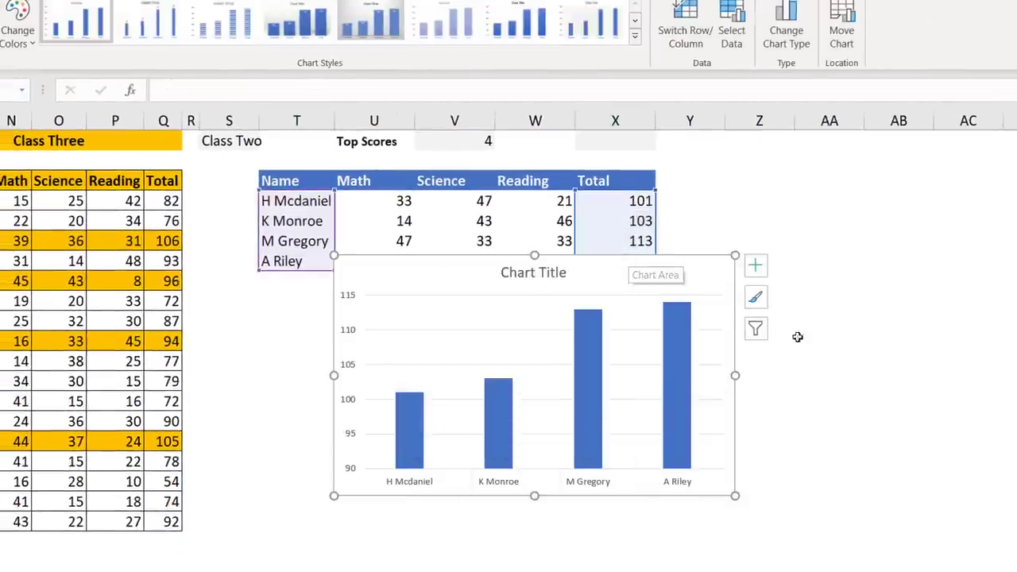
left_click_drag(734, 337, 667, 336)
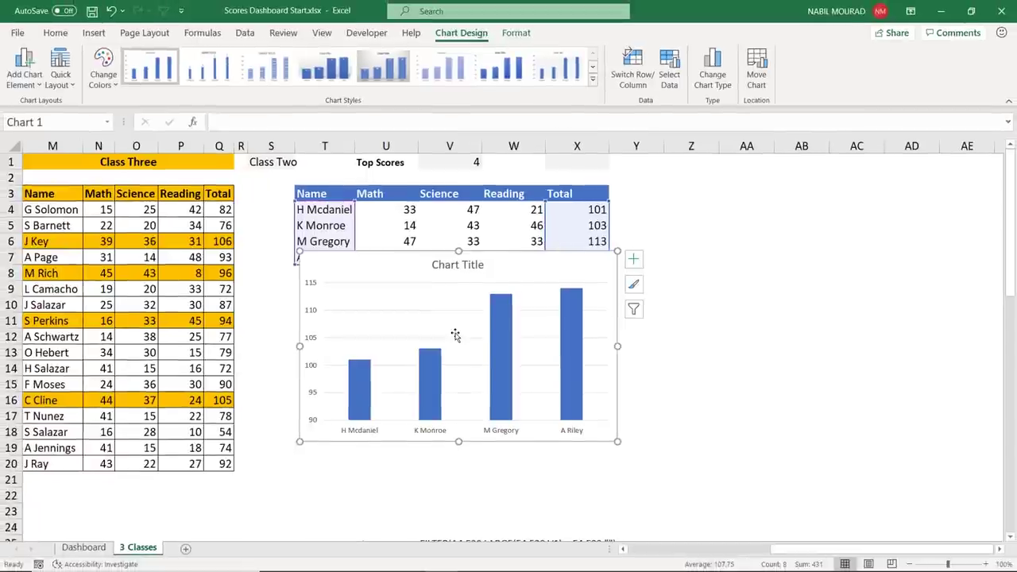
Apply the dark-background chart style with wide blue columns, then enlarge the chart and align its right edge with column X.
left_click(594, 81)
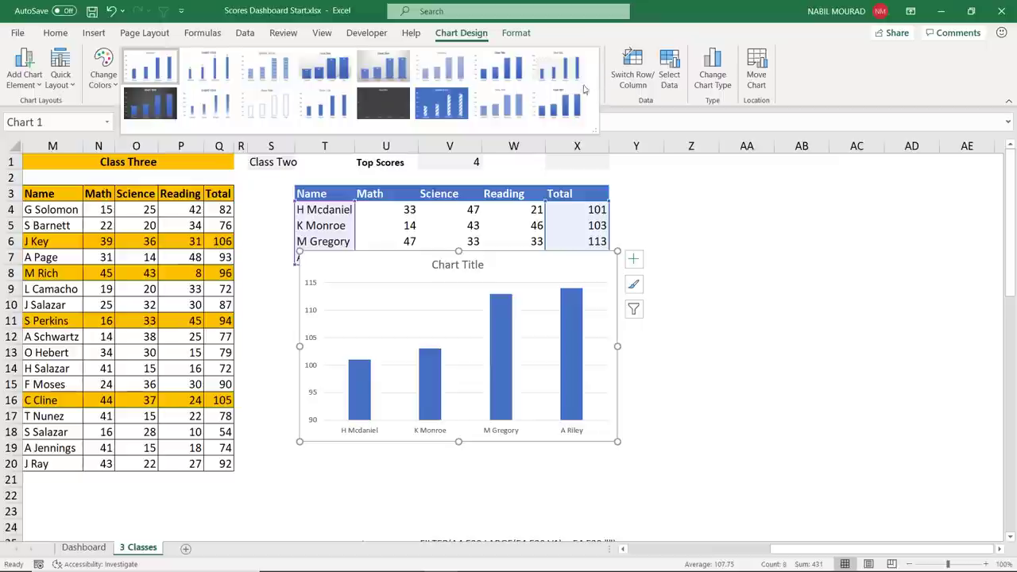
left_click(149, 114)
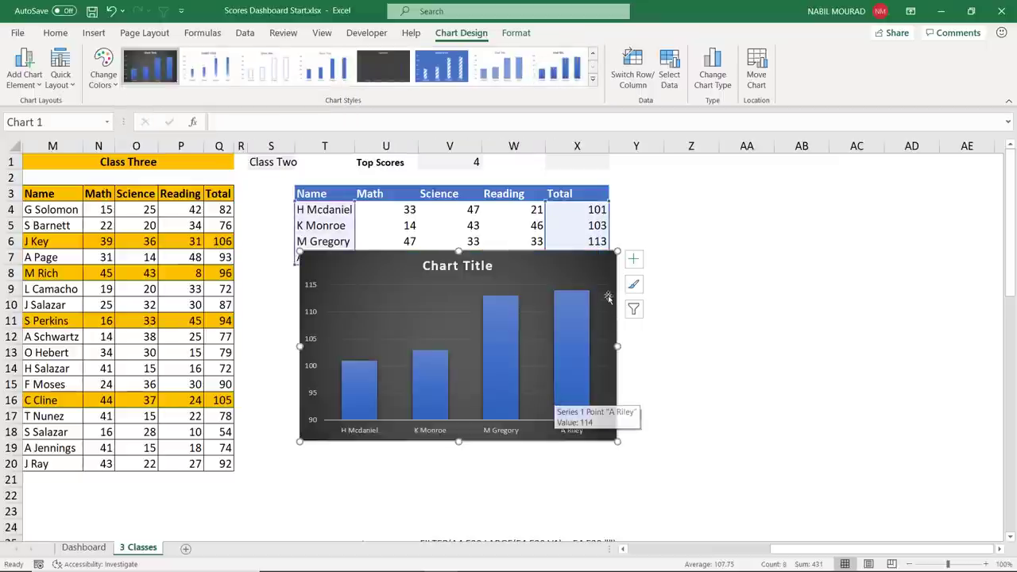
left_click_drag(617, 441, 674, 470)
left_click_drag(309, 300, 243, 311)
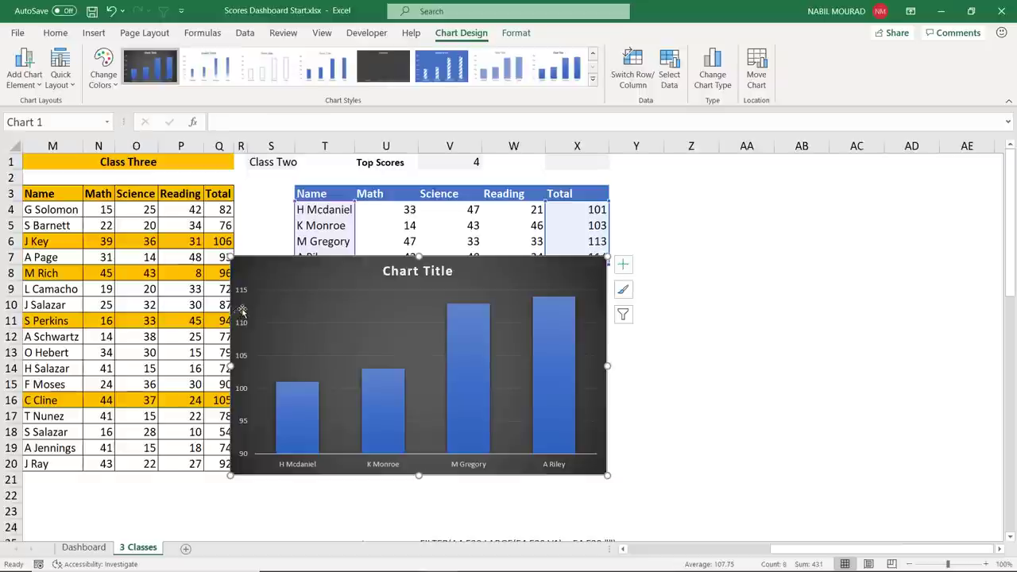
Delete the chart's vertical axis and its horizontal gridlines.
left_click(244, 298)
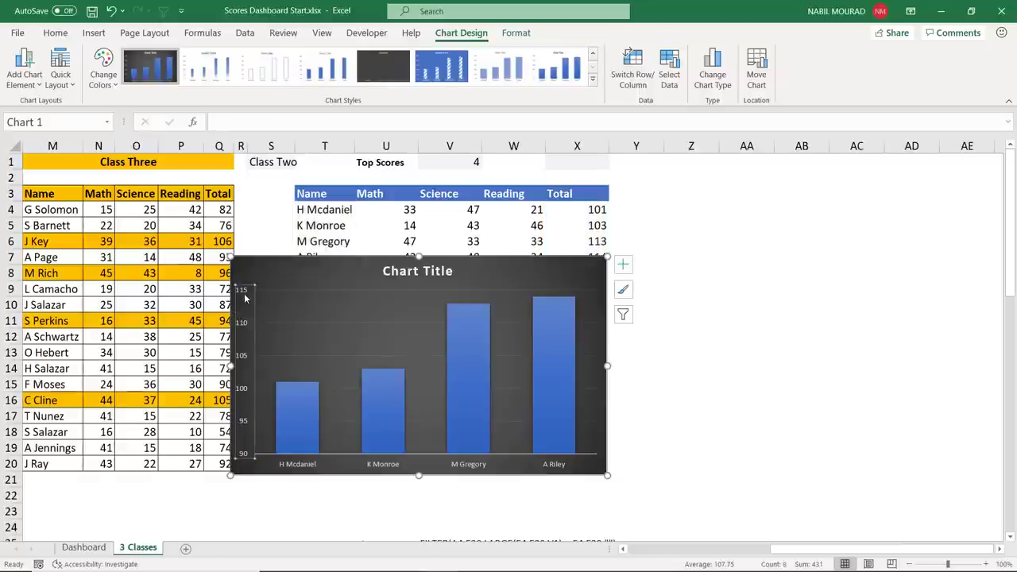
key("Delete")
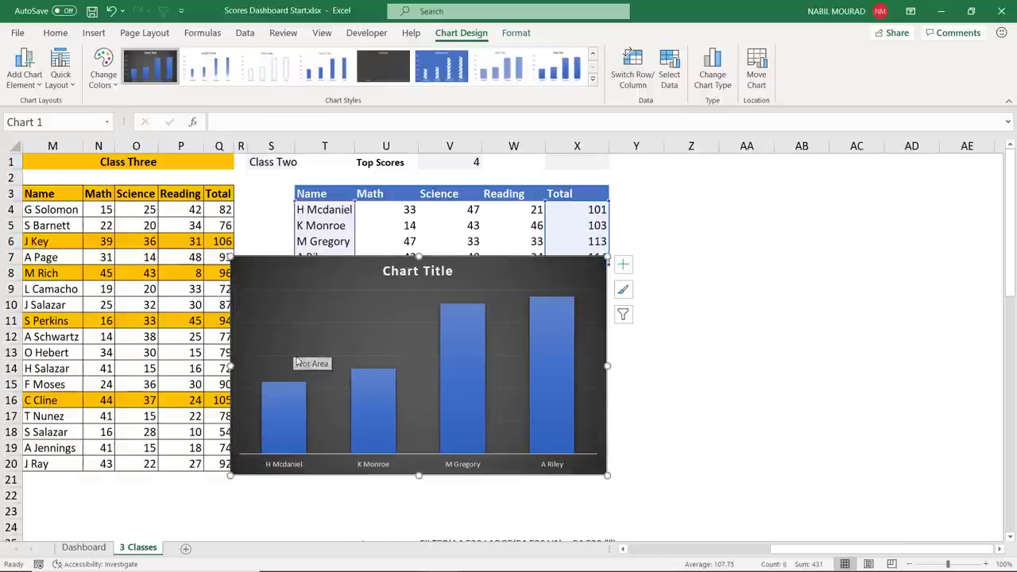
left_click(297, 362)
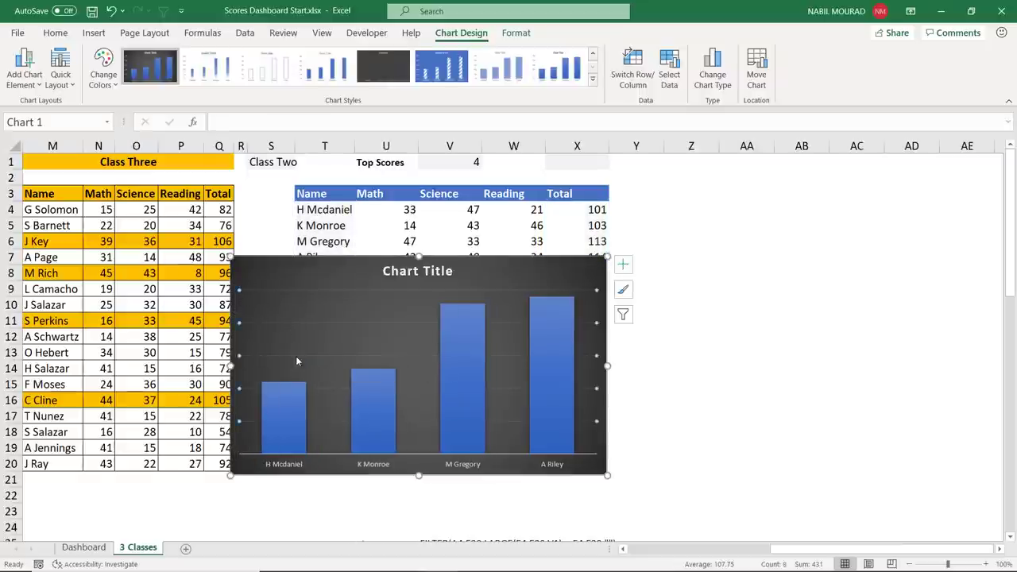
key("Escape")
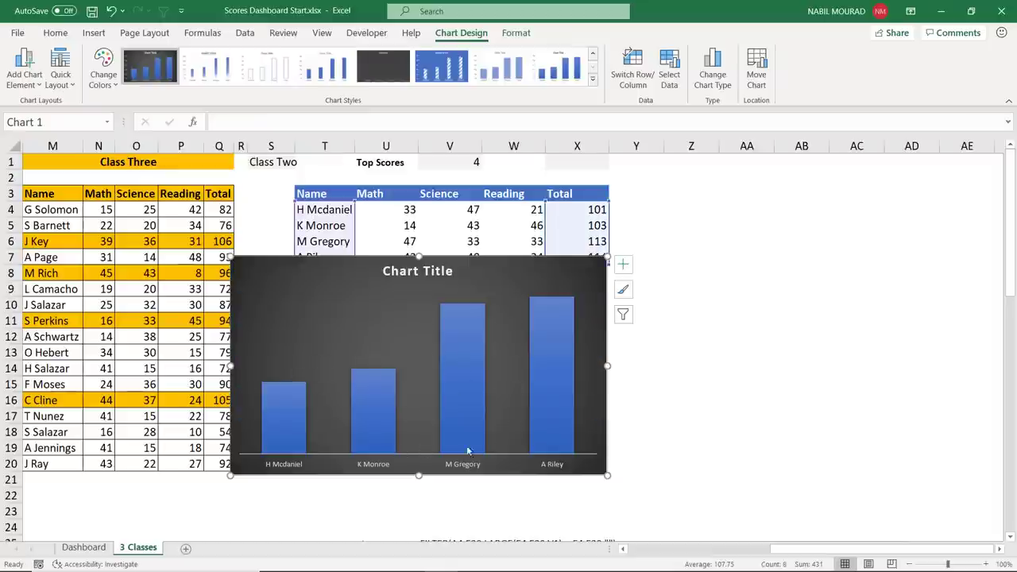
Set the data series gap width to 57% and vary the column fill colors by point.
left_click(544, 400)
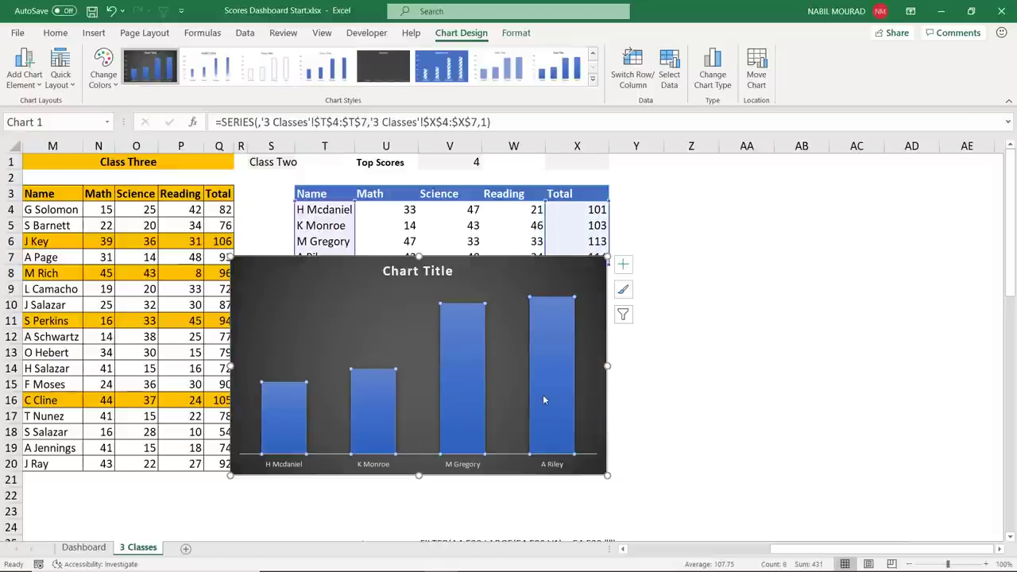
key("ctrl+1")
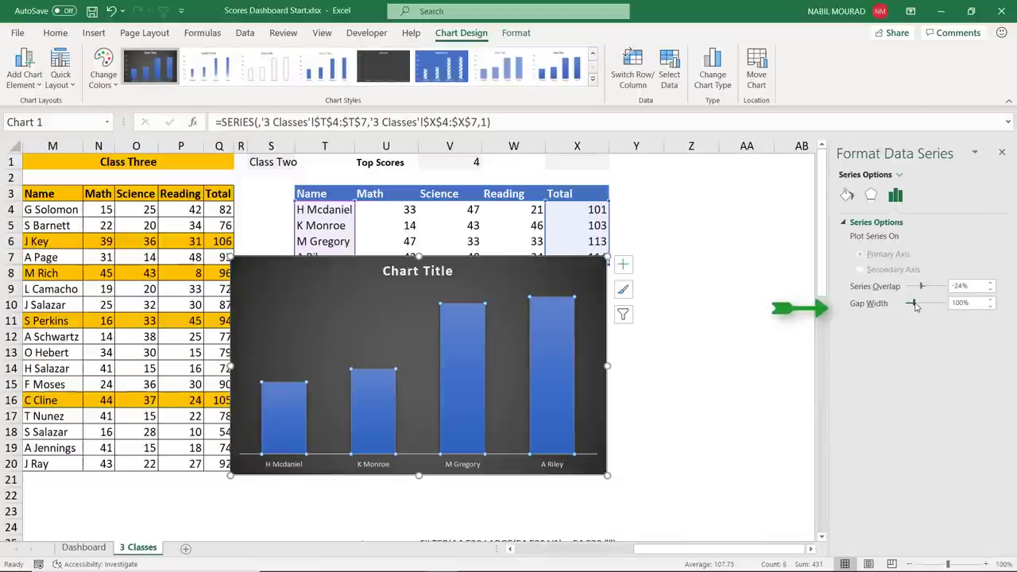
left_click_drag(915, 306, 912, 307)
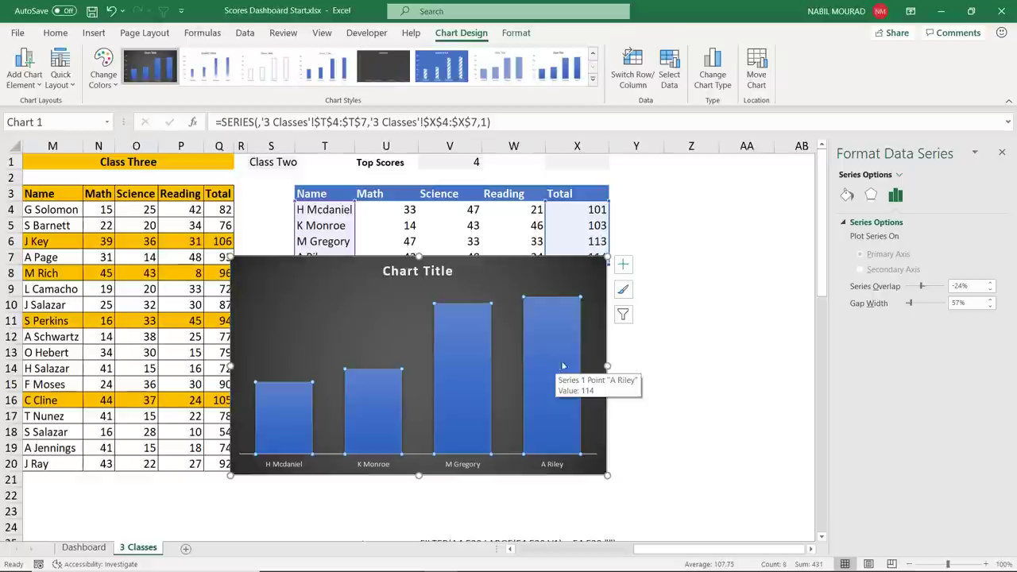
left_click(849, 196)
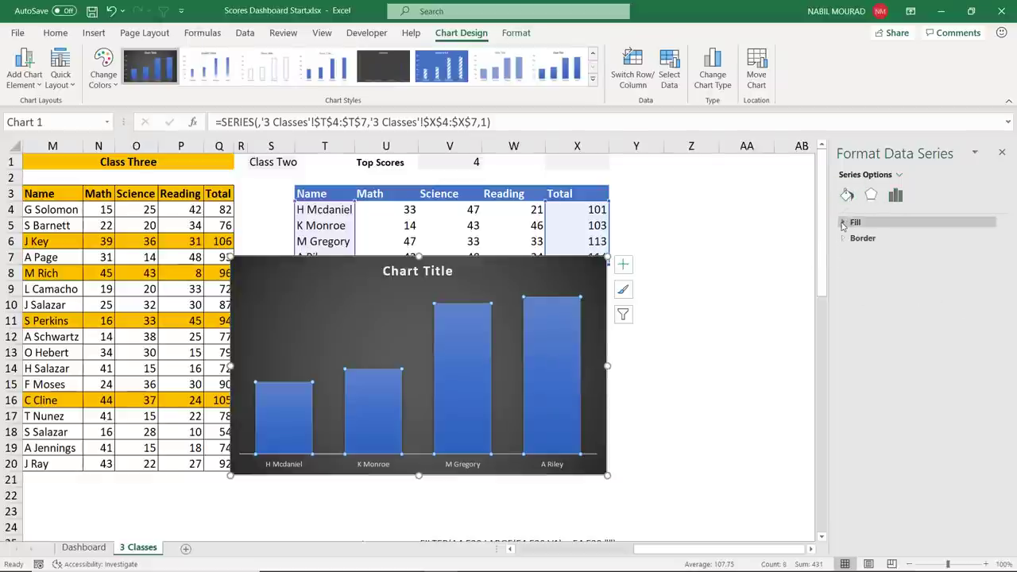
left_click(844, 223)
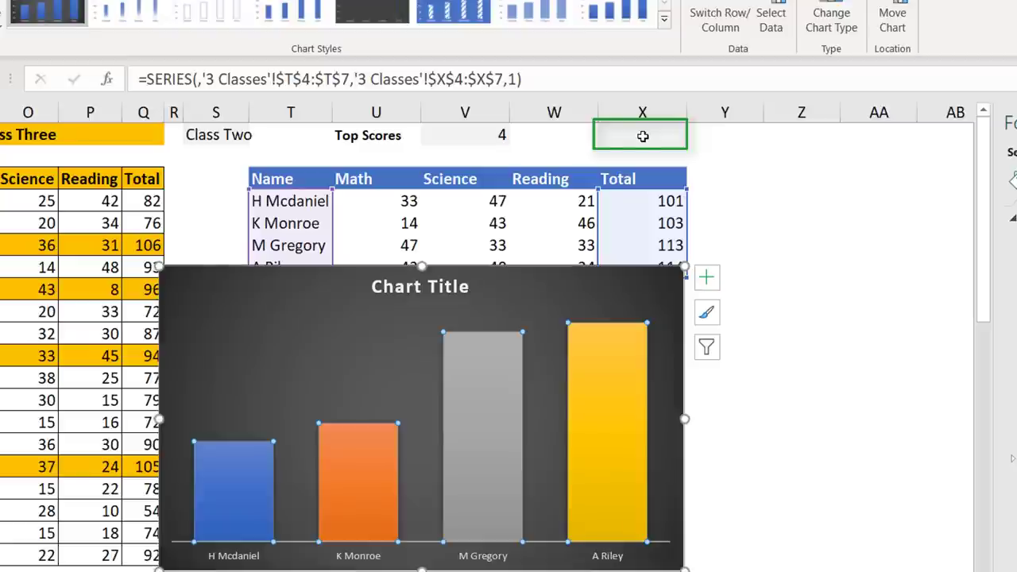
Enter the dynamic title formula ="Top "&V1&"Scores in "&S1 in cell X1.
left_click(643, 136)
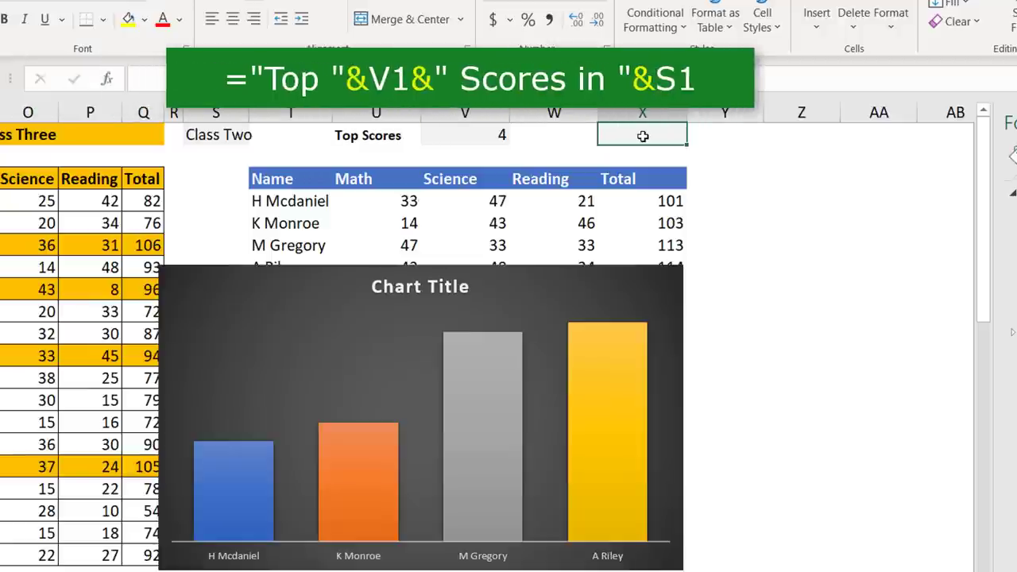
type("=")
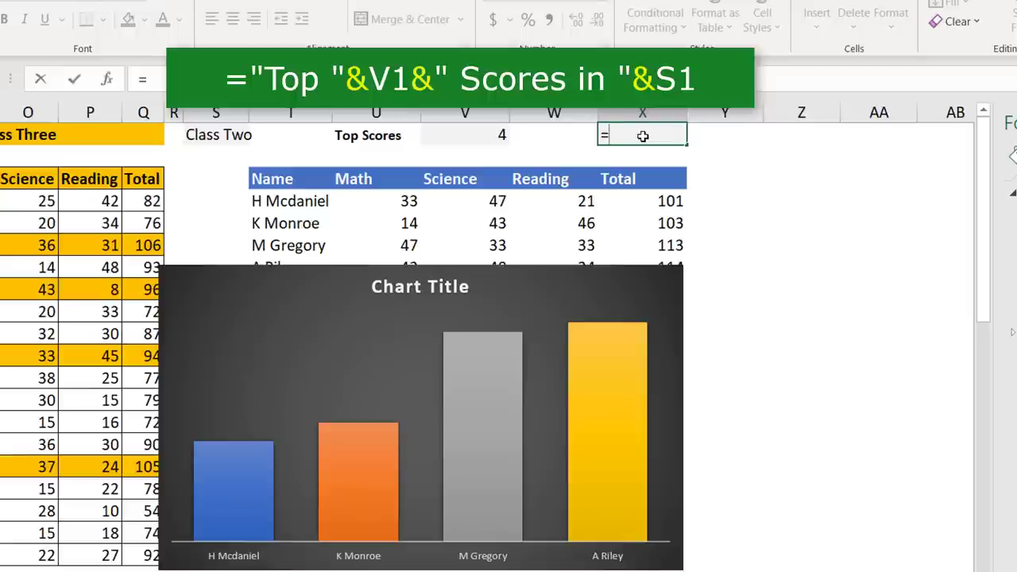
type("=Top")
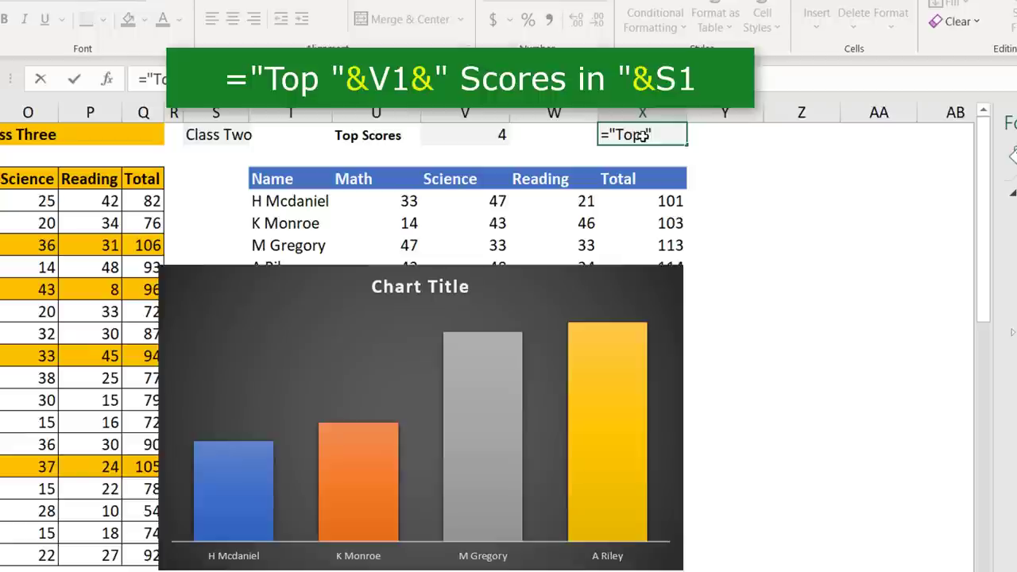
type(" \"&")
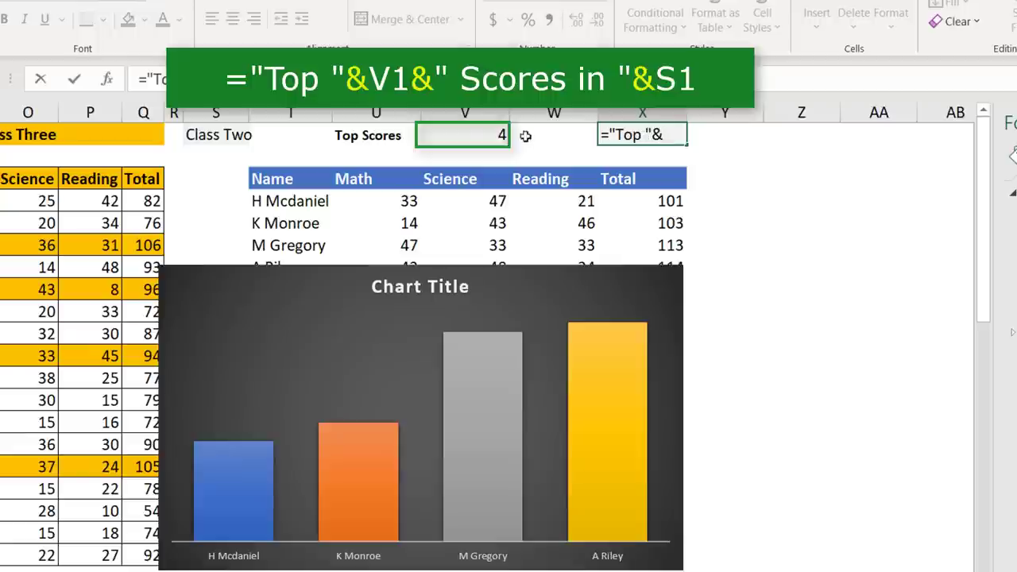
left_click(479, 134)
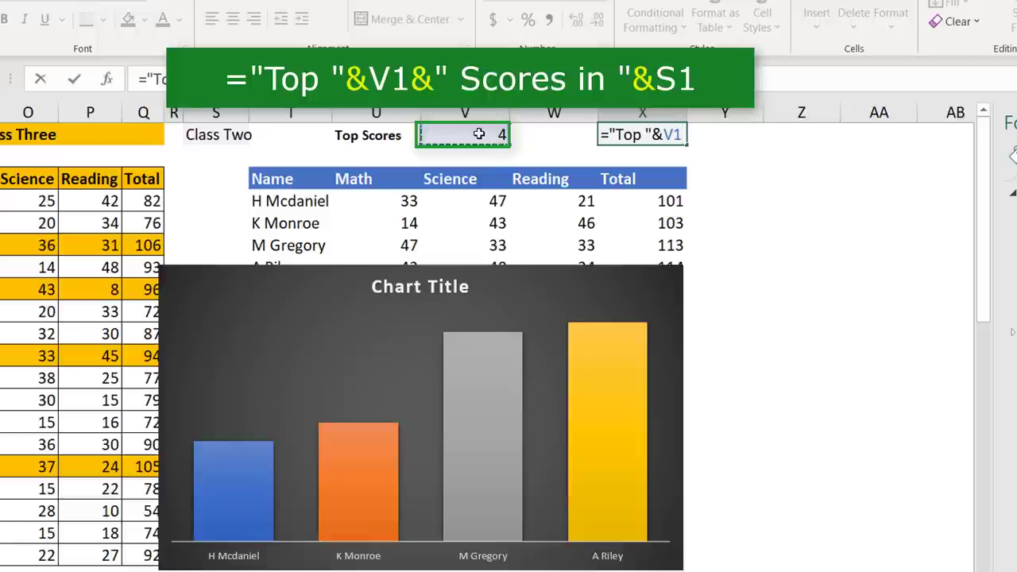
type("&")
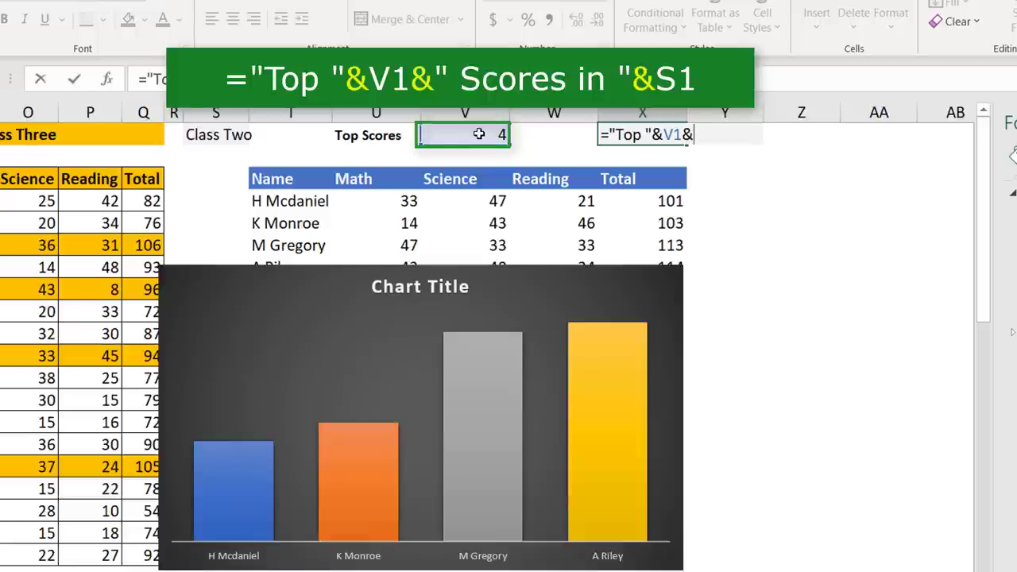
type("\"")
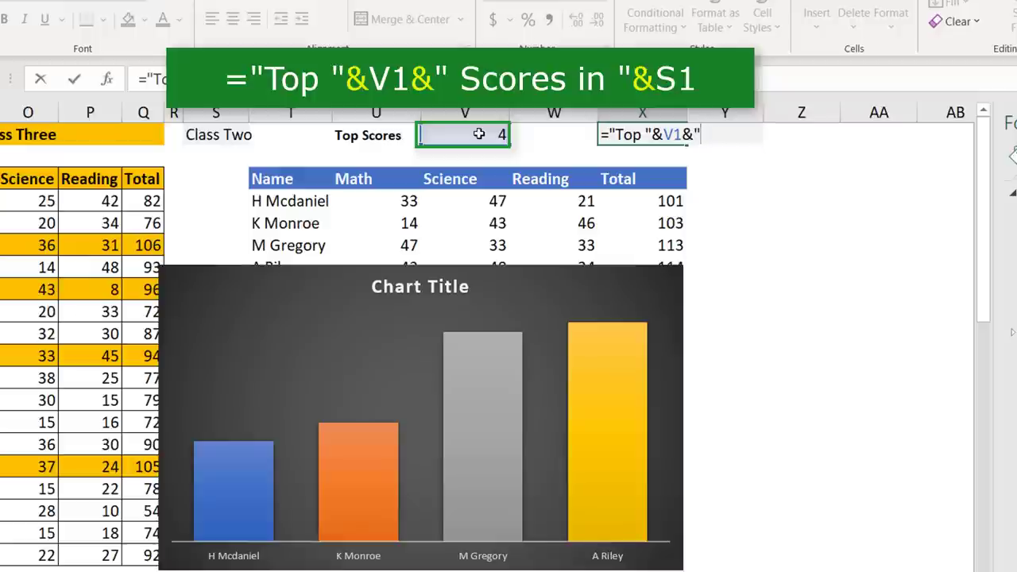
type("Scores in ")
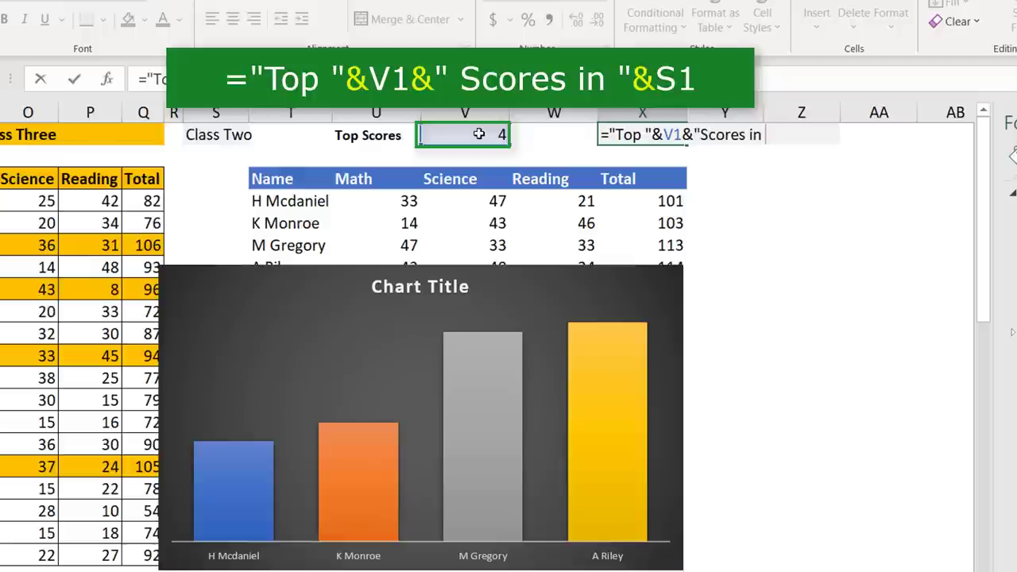
type("\"&")
left_click(219, 134)
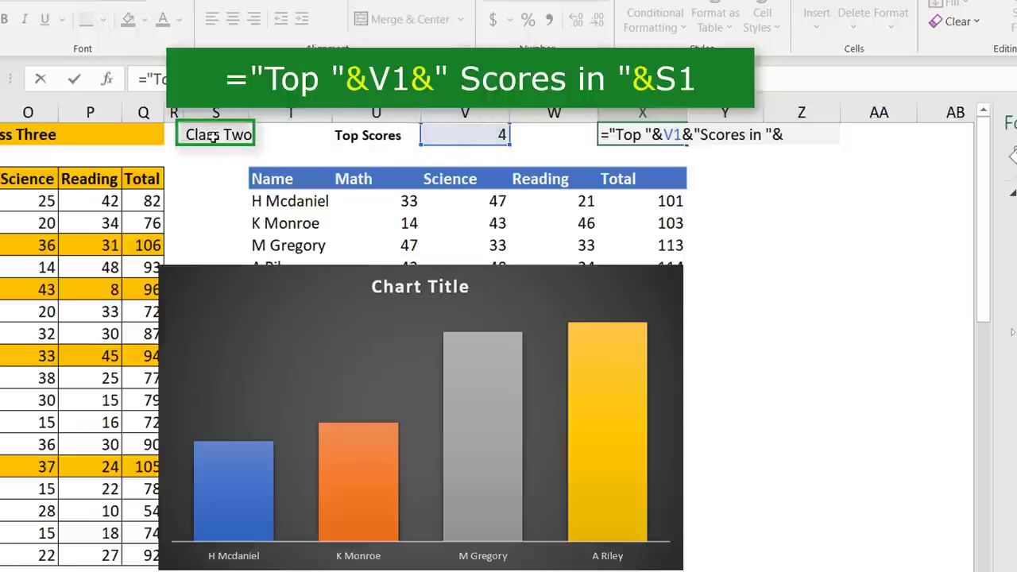
left_click(218, 135)
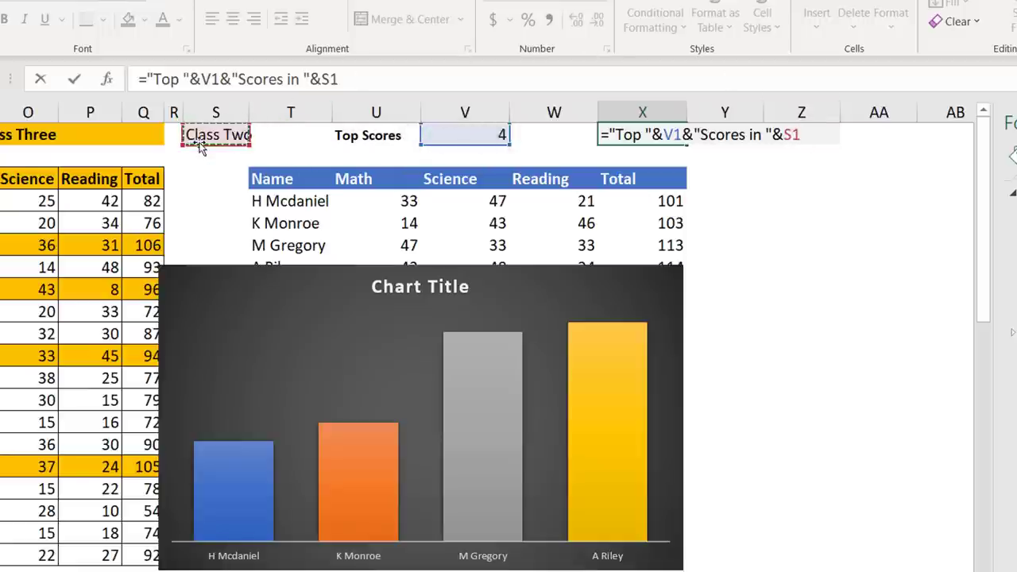
key("Return")
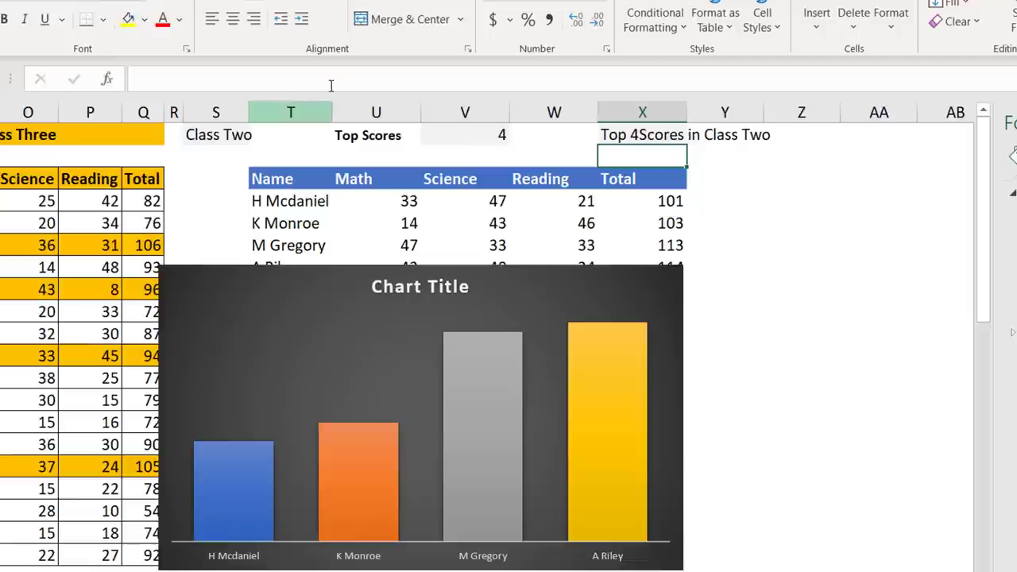
Add a space before Scores in the X1 formula, making it ="Top "&V1&" Scores in "&S1.
left_click(628, 135)
key("F2")
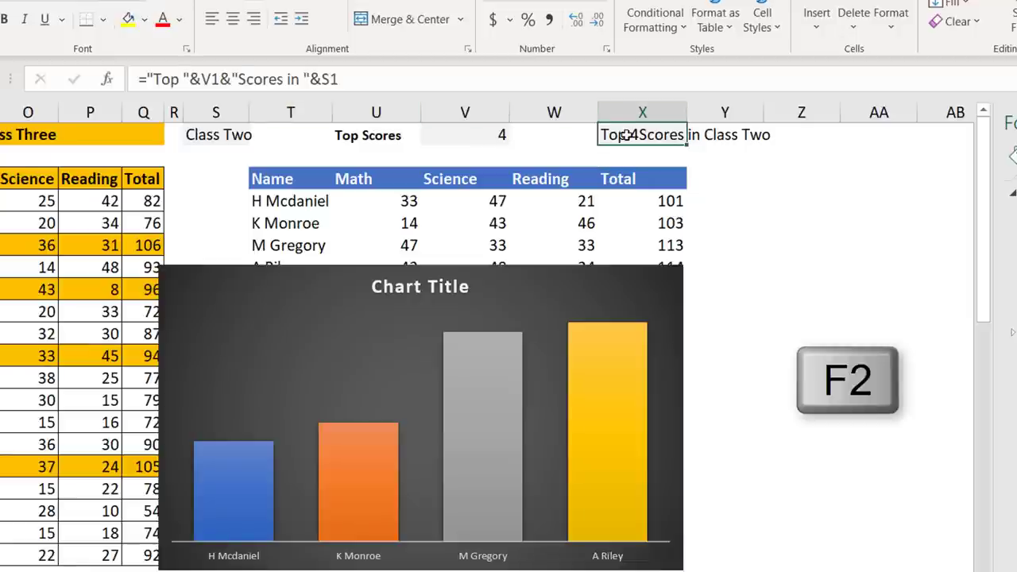
left_click(703, 135)
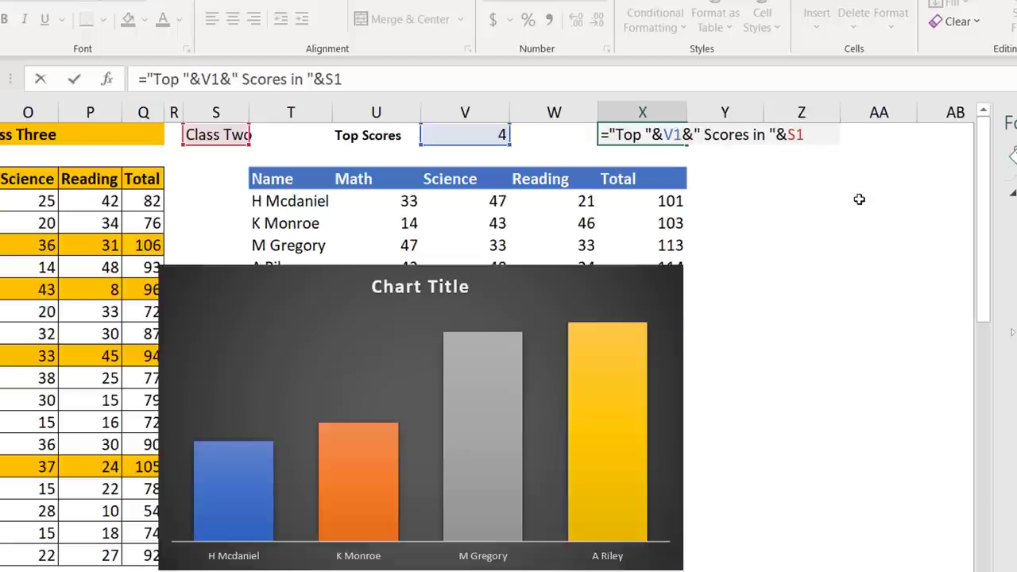
key("Return")
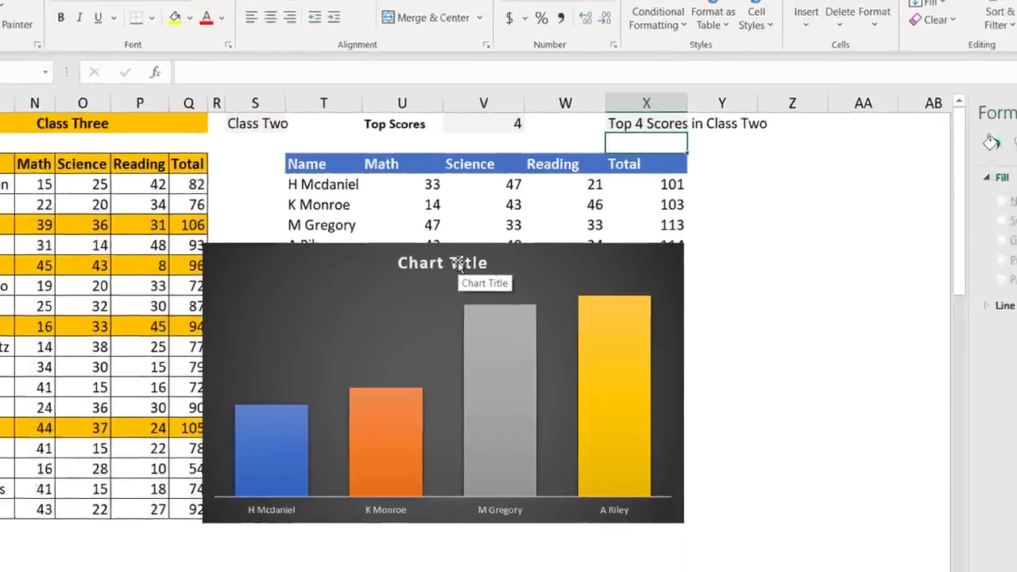
Link the chart title to cell X1 with the formula ='3 Classes'!$X$1.
left_click(438, 288)
key("F2")
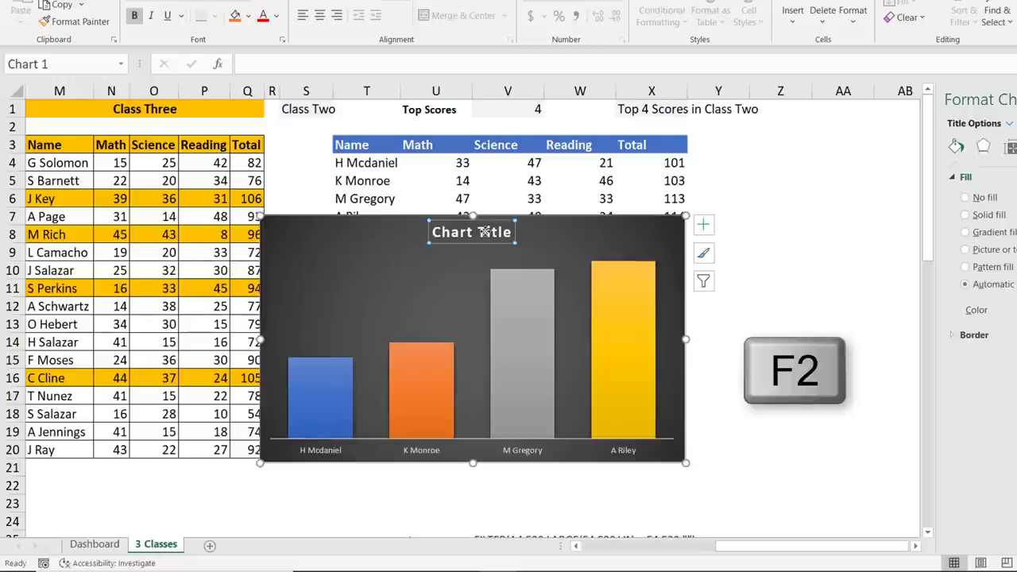
type("=")
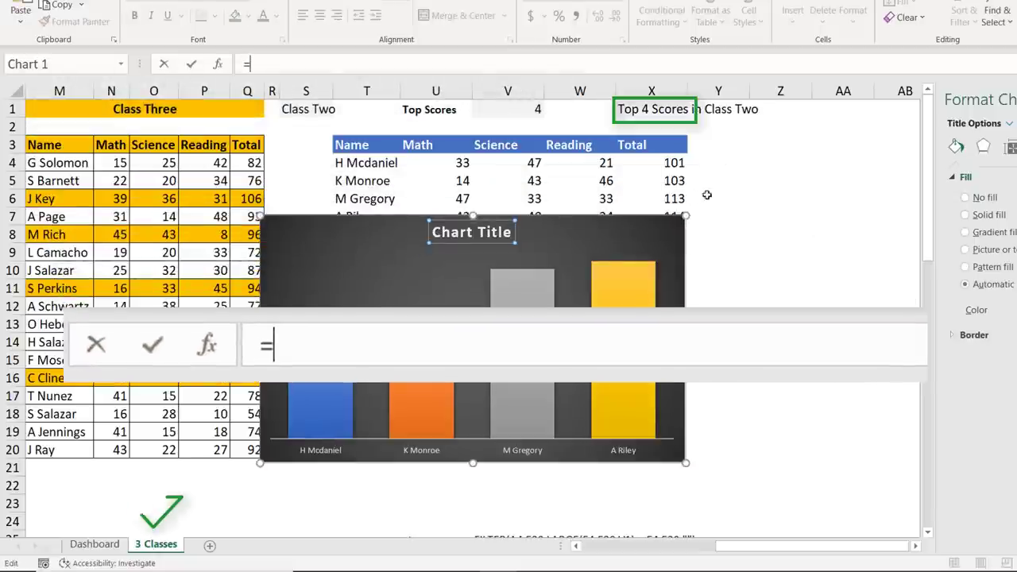
left_click(662, 107)
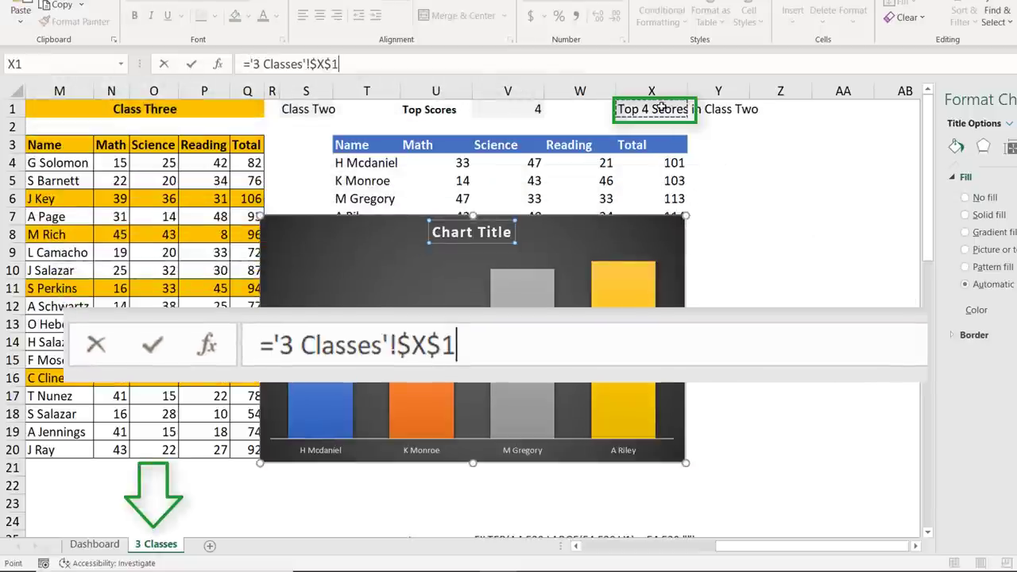
key("Return")
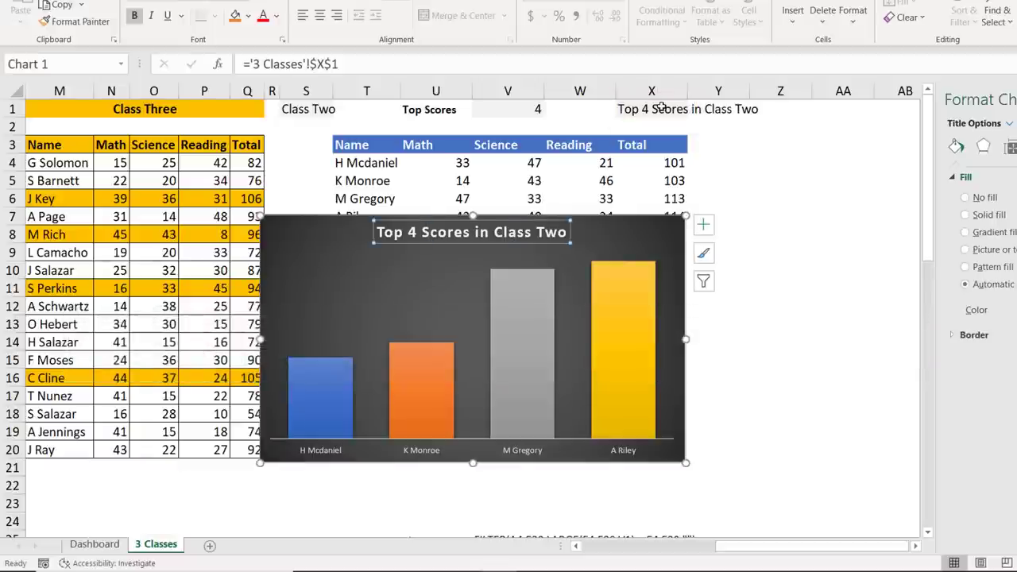
Choose Class One in the class dropdown in cell S1.
left_click(326, 109)
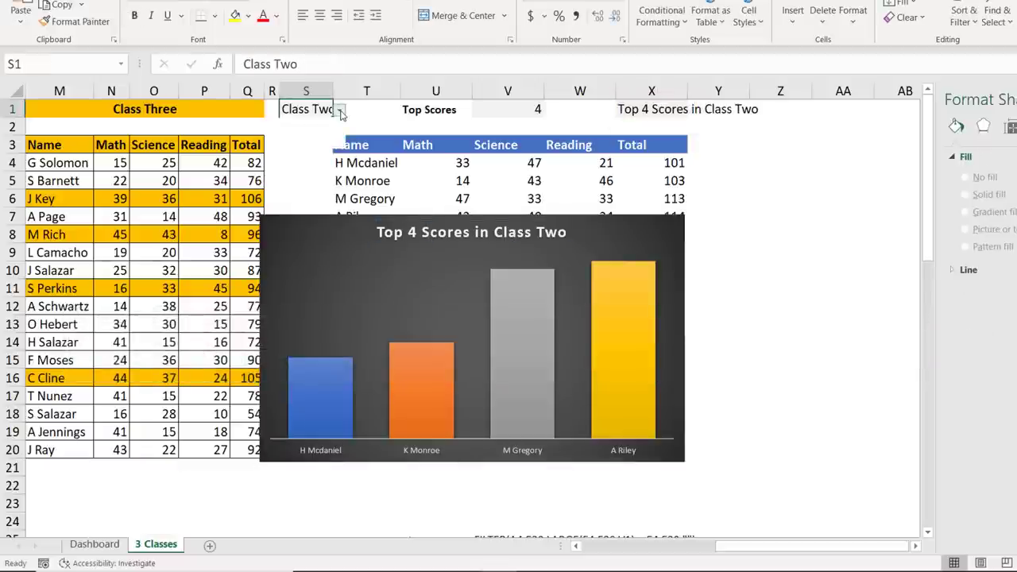
left_click(341, 112)
left_click(311, 127)
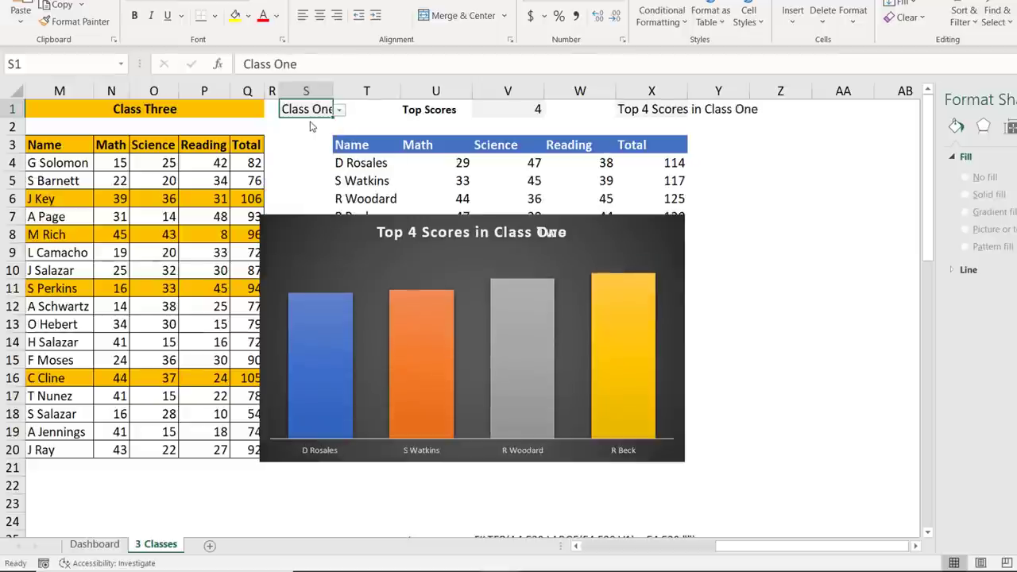
Set the chart's properties so that it doesn't move or size with cells.
mouse_move(527, 379)
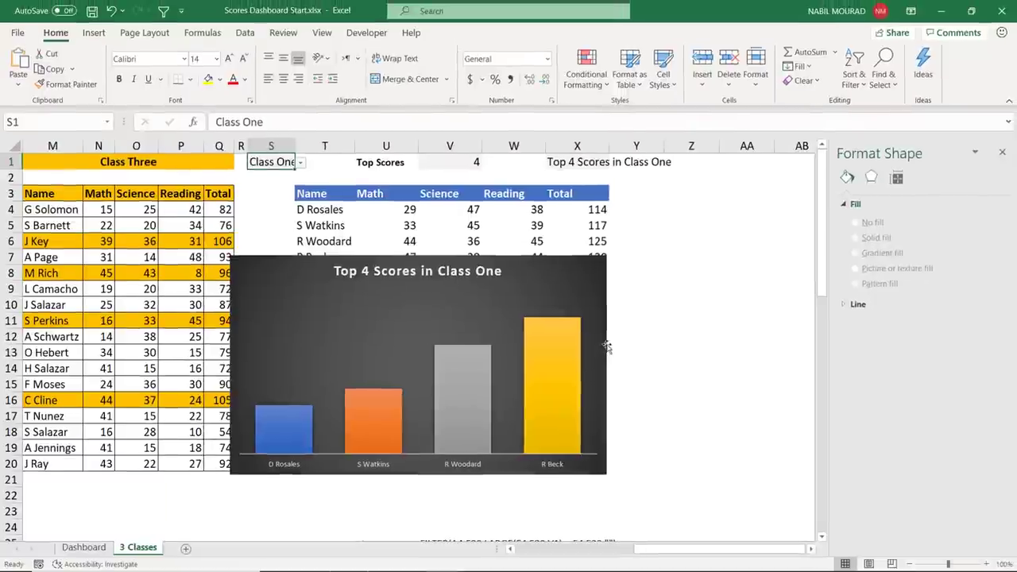
left_click(604, 331)
key("ctrl+1")
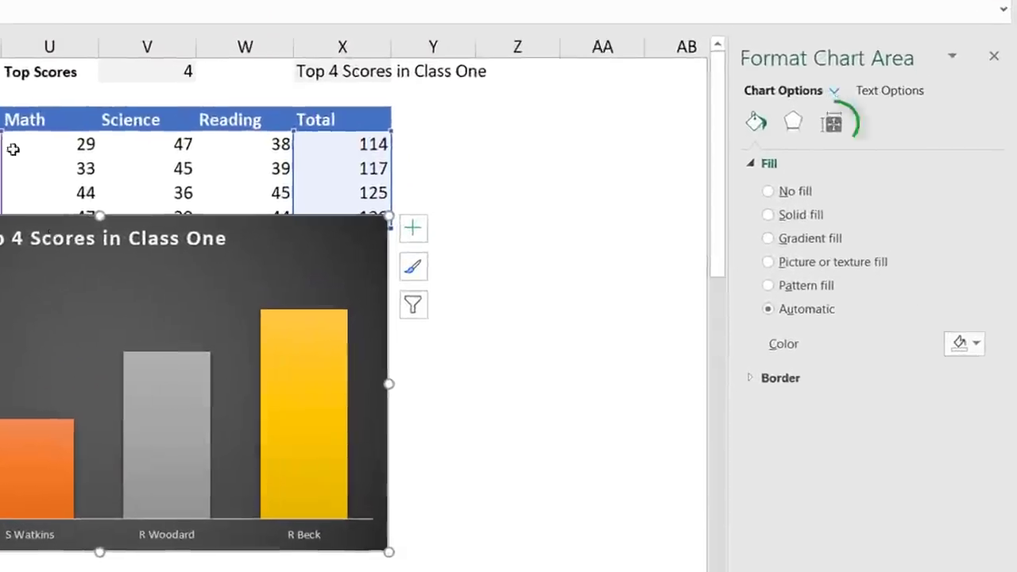
left_click(833, 126)
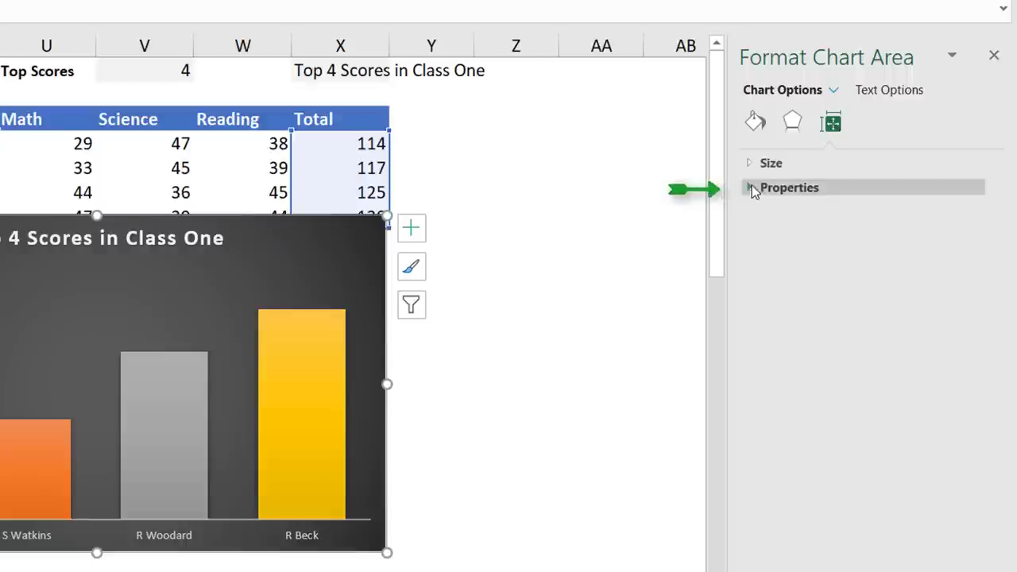
left_click(750, 188)
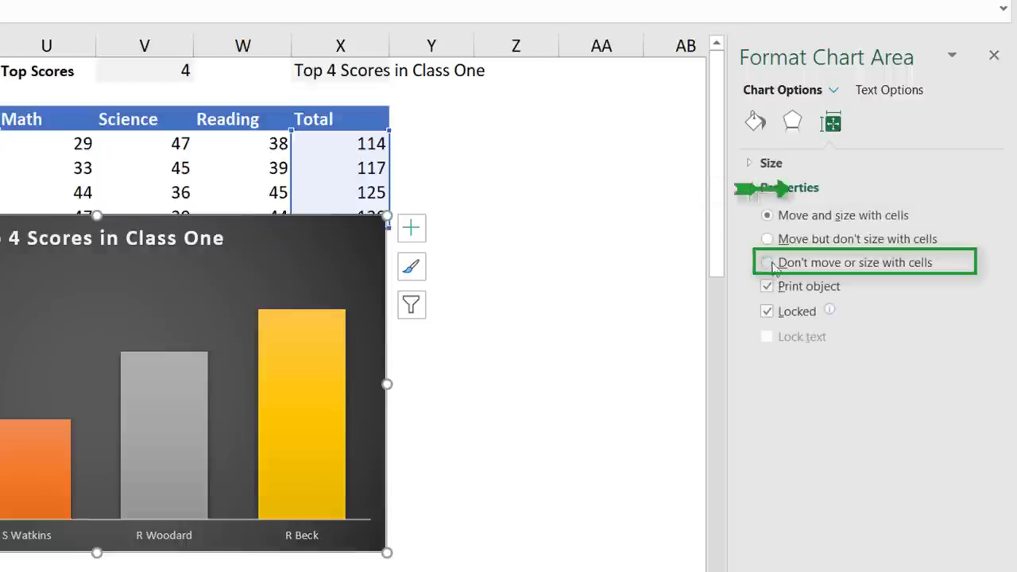
left_click(767, 263)
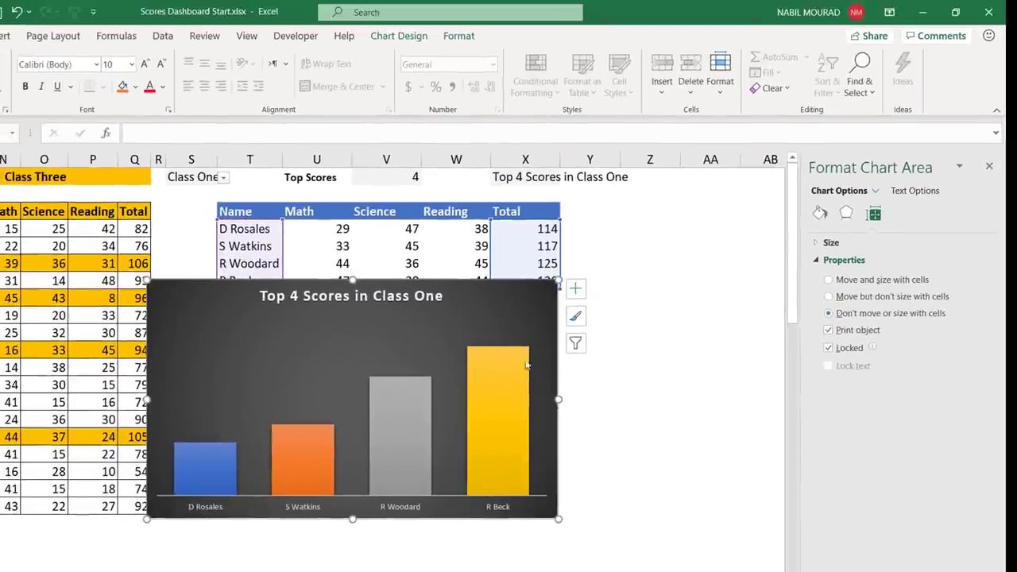
Add data labels to the chart columns and format them in bold at font size 10.5.
left_click(500, 366)
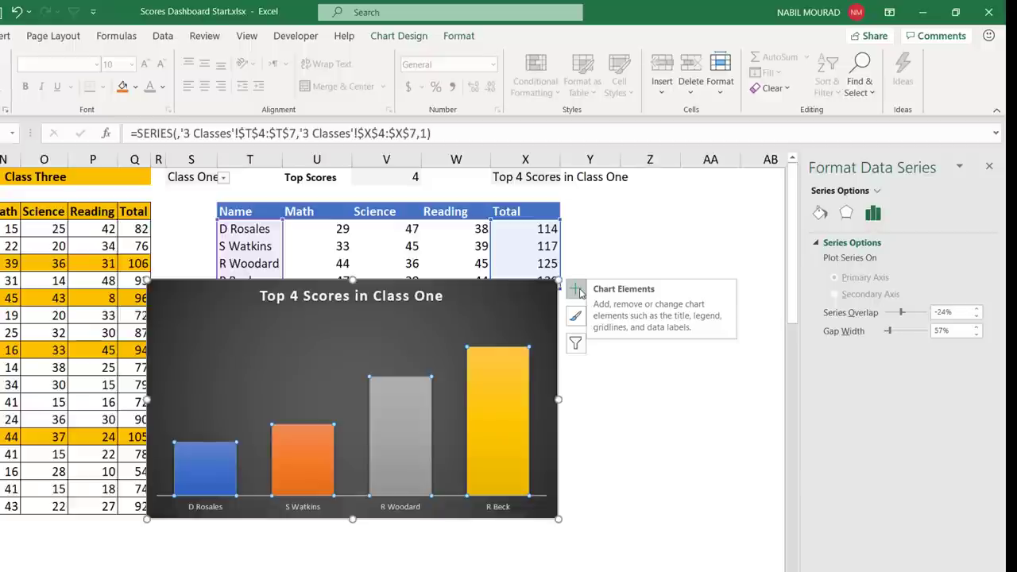
left_click(578, 289)
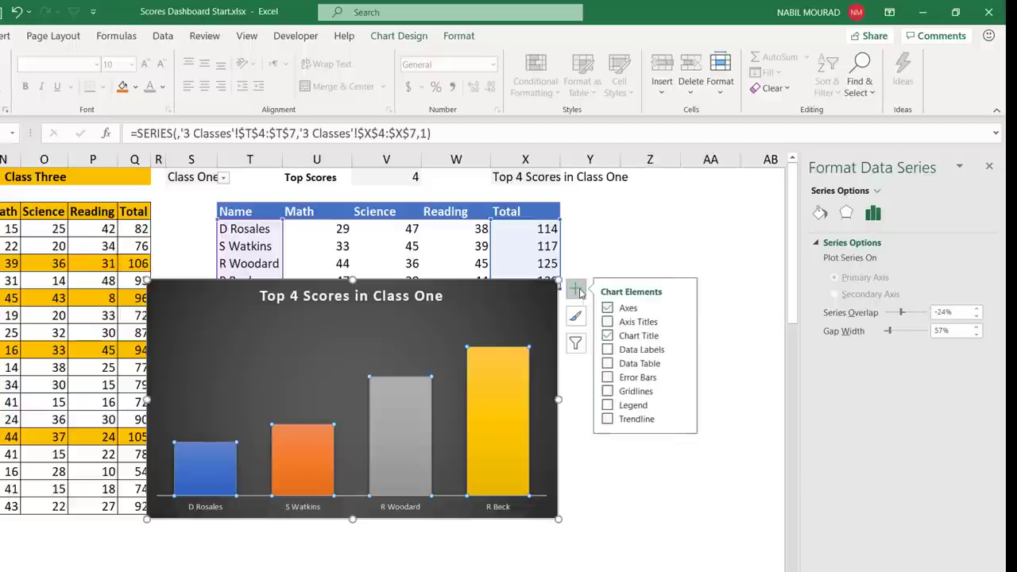
left_click(607, 350)
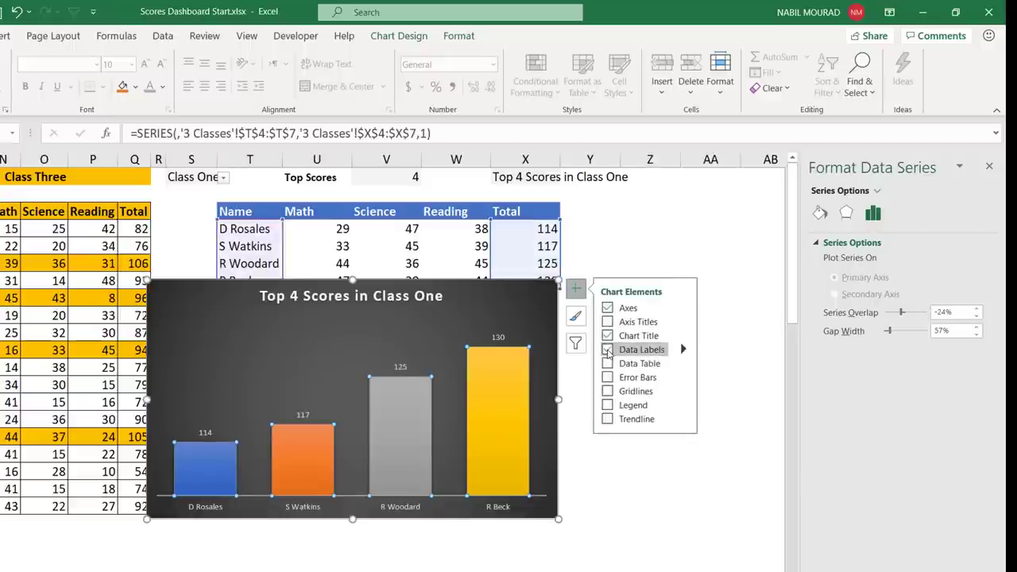
left_click(501, 337)
left_click(388, 367)
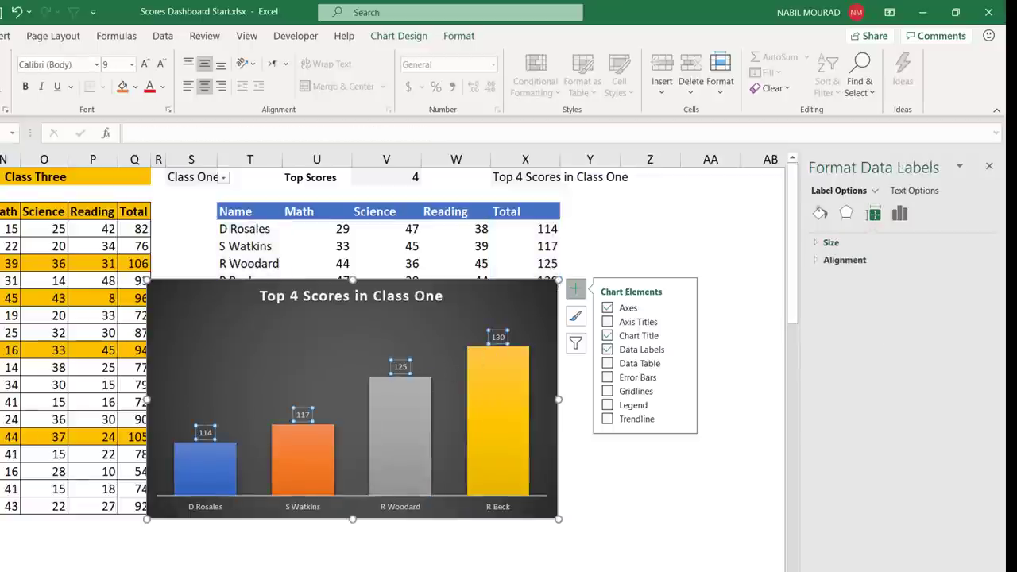
left_click(144, 64)
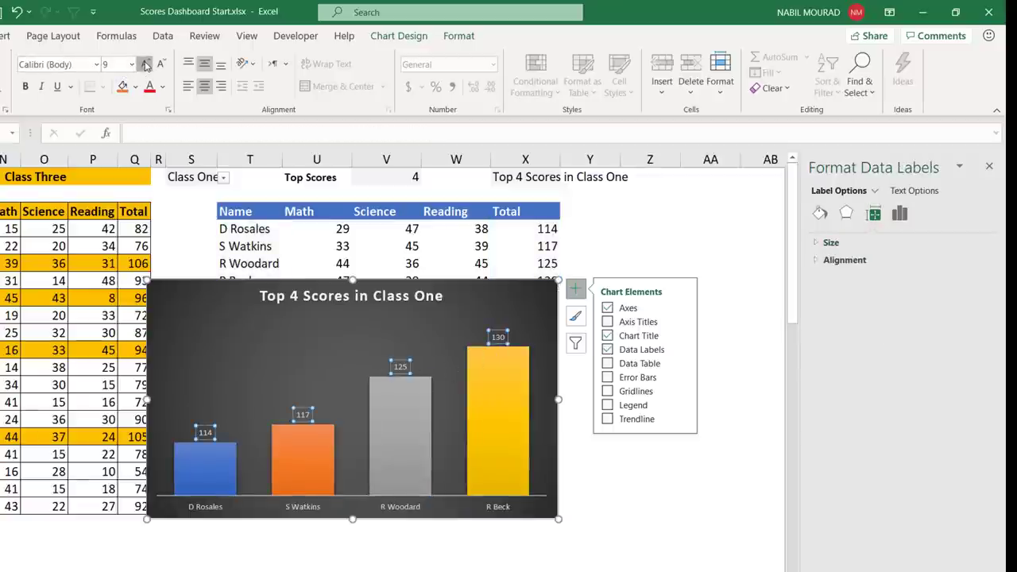
left_click(26, 86)
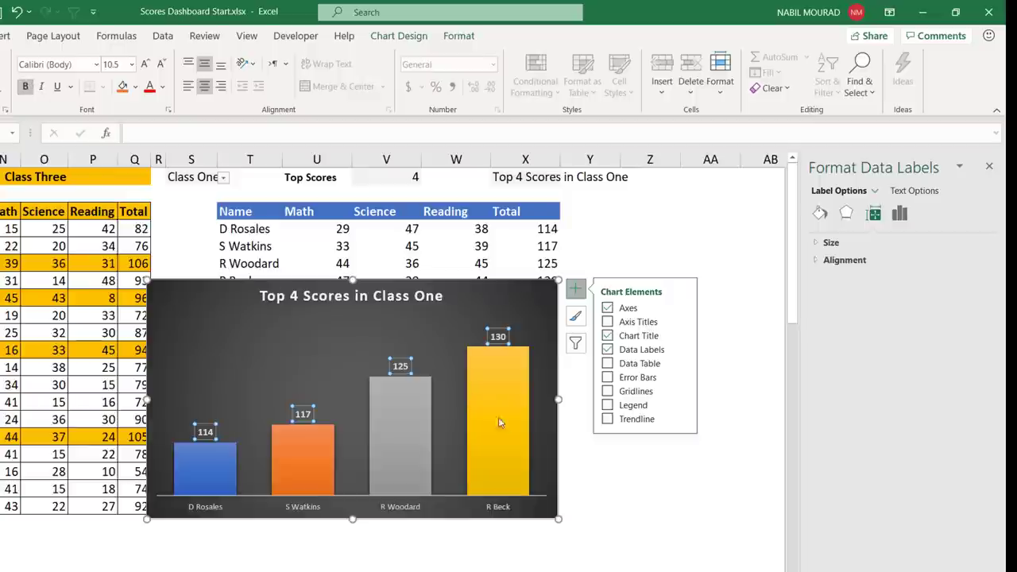
Format the horizontal category axis labels in bold at font size 10.5.
left_click(497, 508)
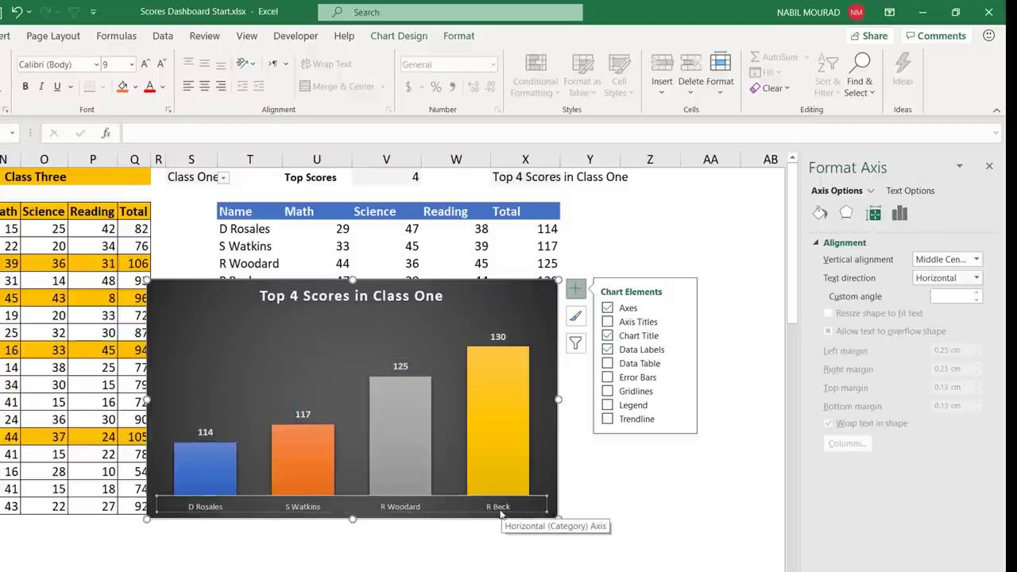
left_click(145, 63)
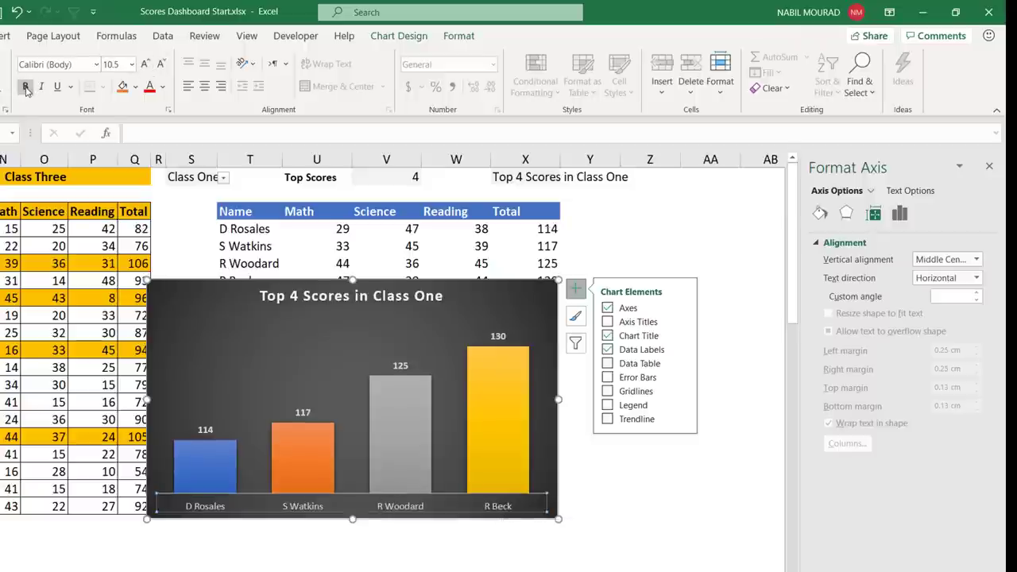
left_click(27, 86)
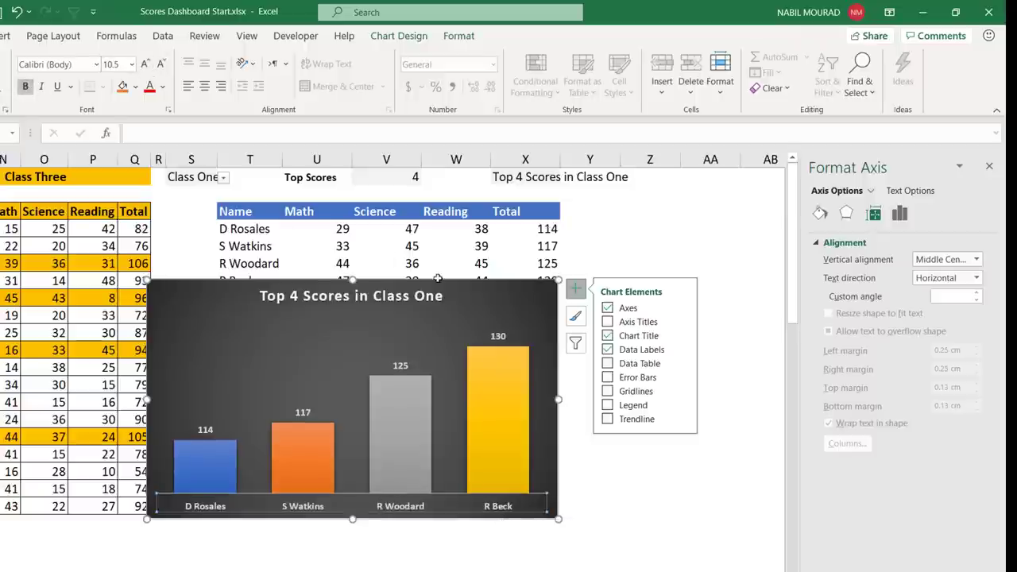
Close the formatting pane and apply the first Bevel preset as a shape effect to the chart's data series.
left_click(487, 382)
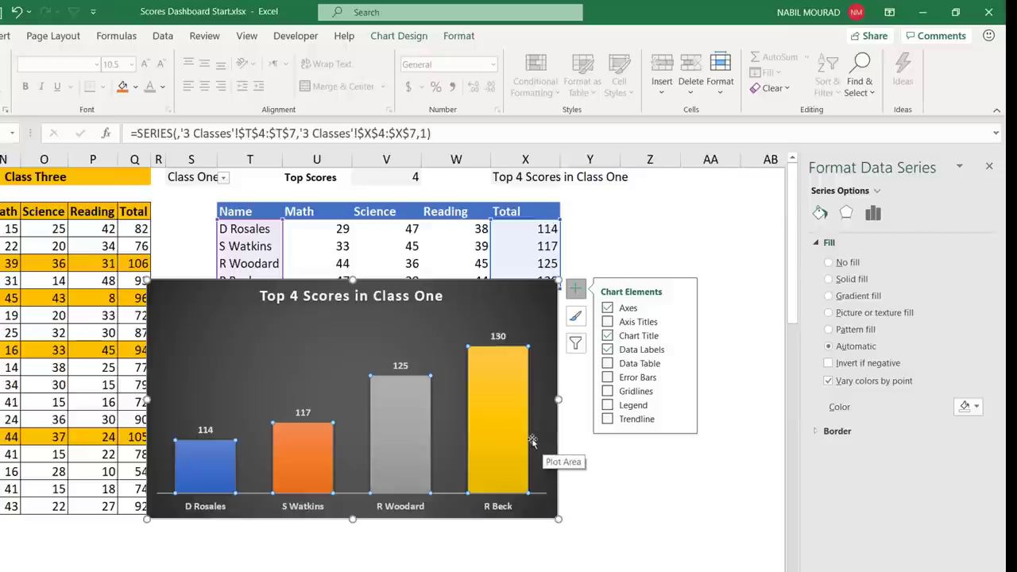
left_click(989, 166)
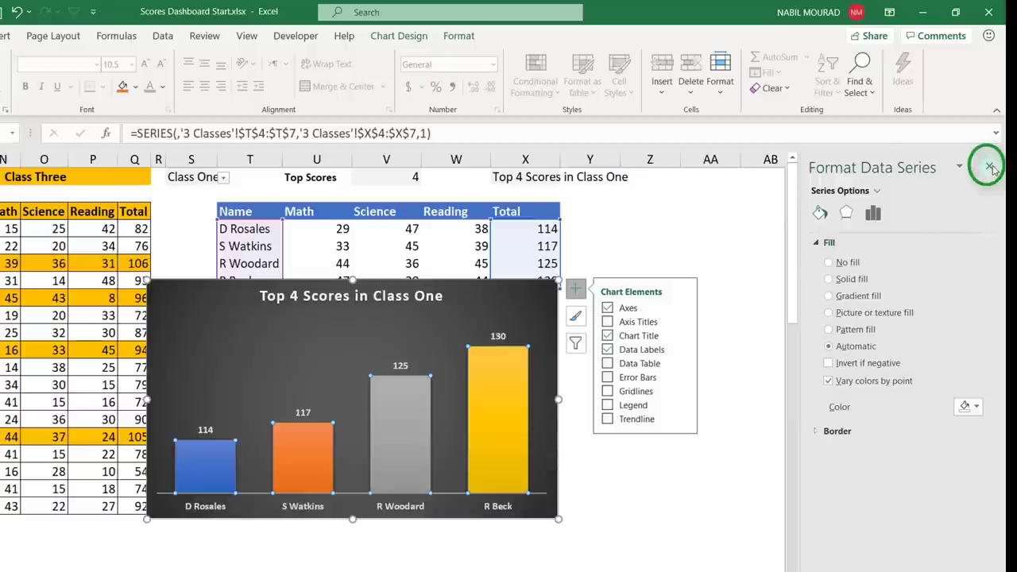
left_click(989, 167)
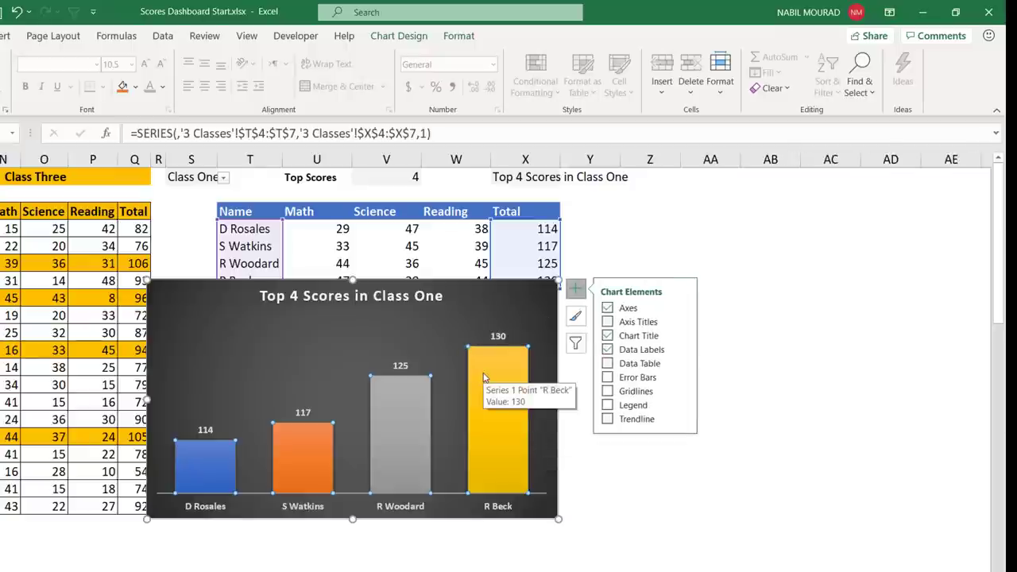
left_click(459, 37)
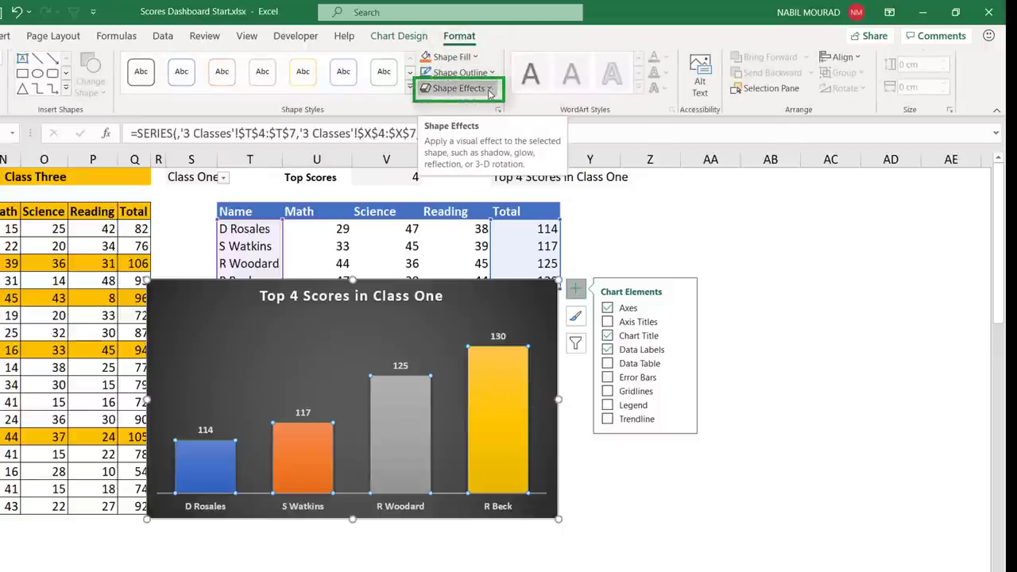
left_click(488, 93)
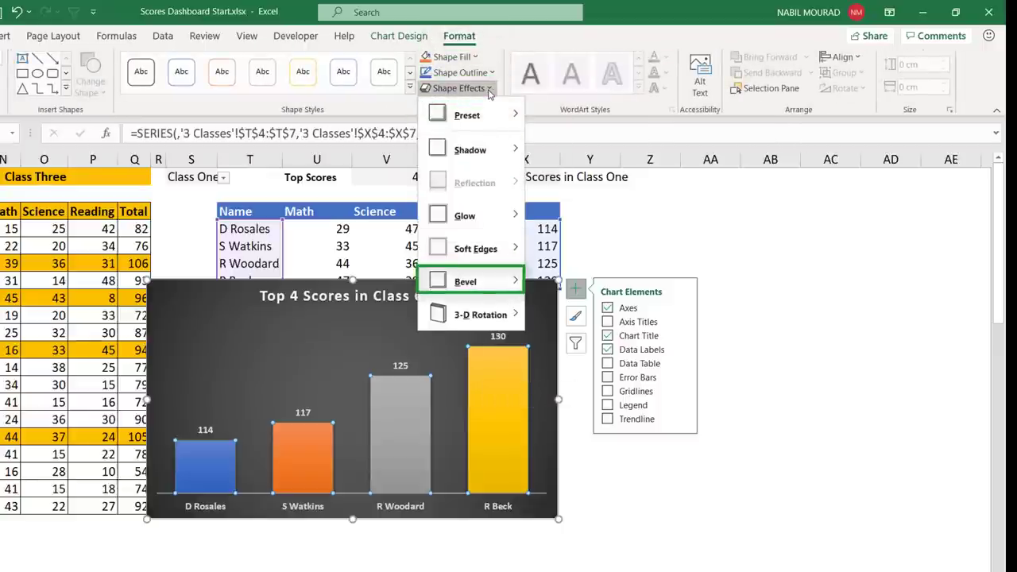
mouse_move(465, 283)
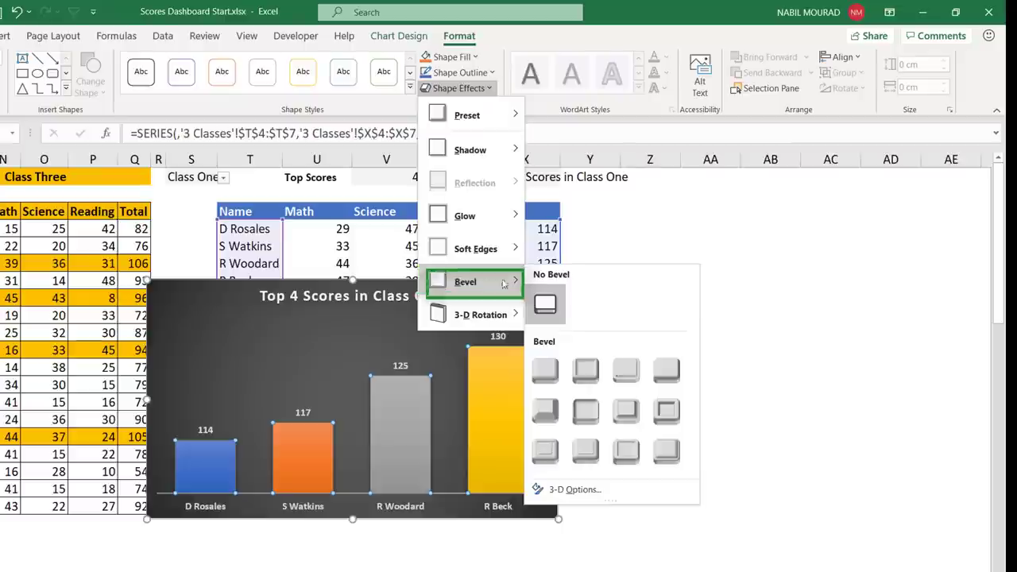
left_click(545, 365)
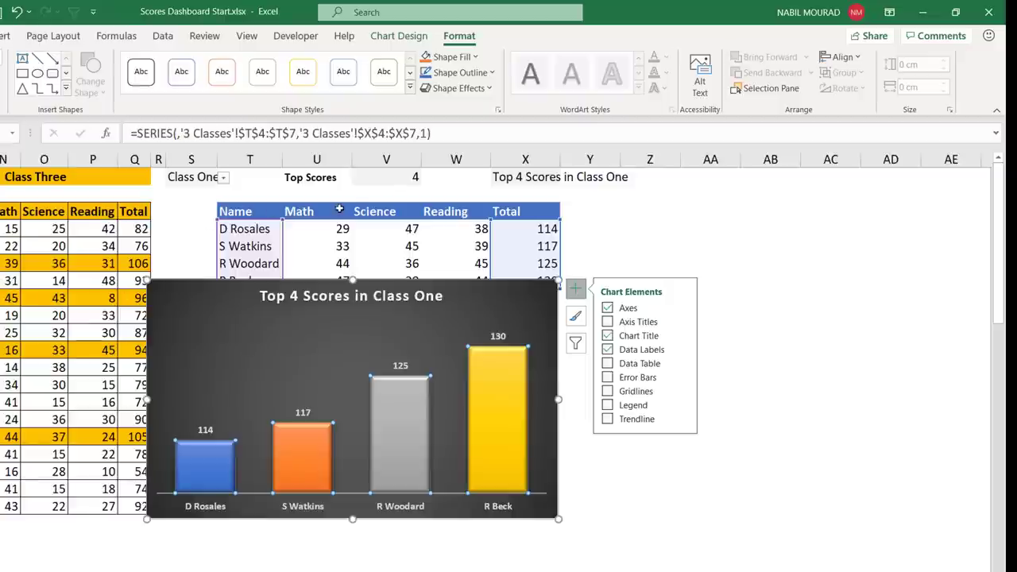
Move the chart down clear of the results table and set the top scores count in cell V1 to 5.
left_click(400, 177)
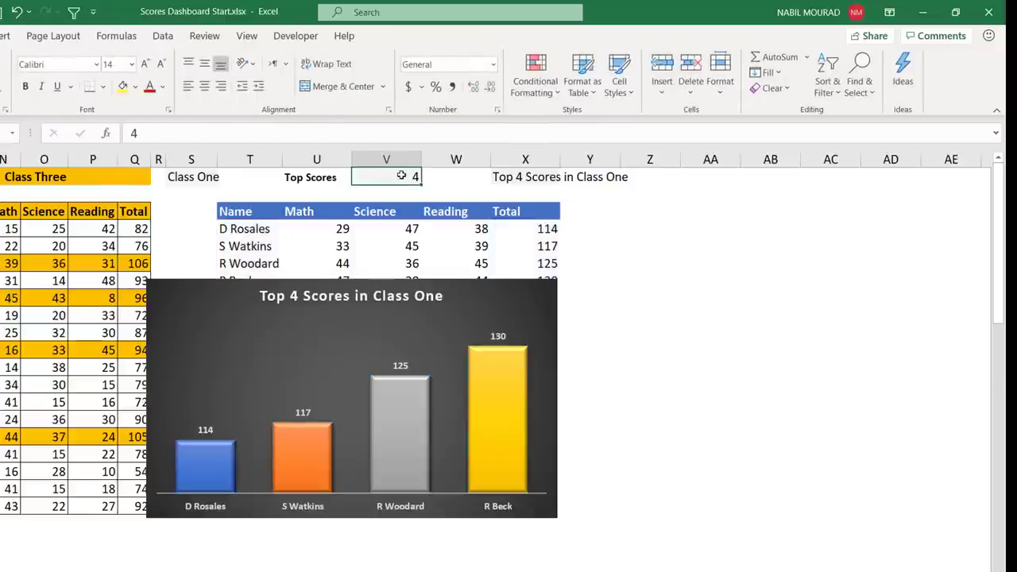
left_click_drag(364, 287, 402, 328)
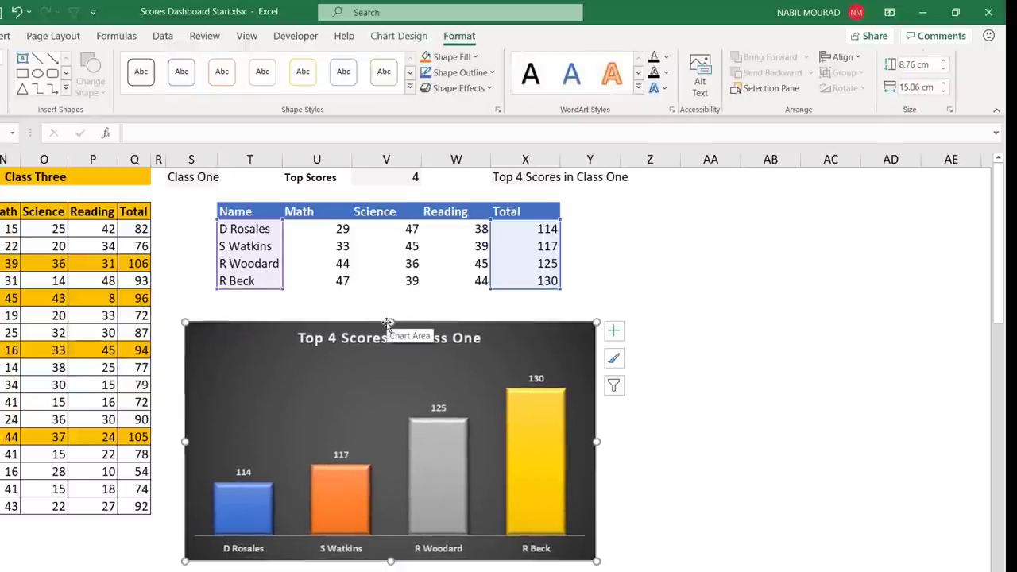
left_click(404, 179)
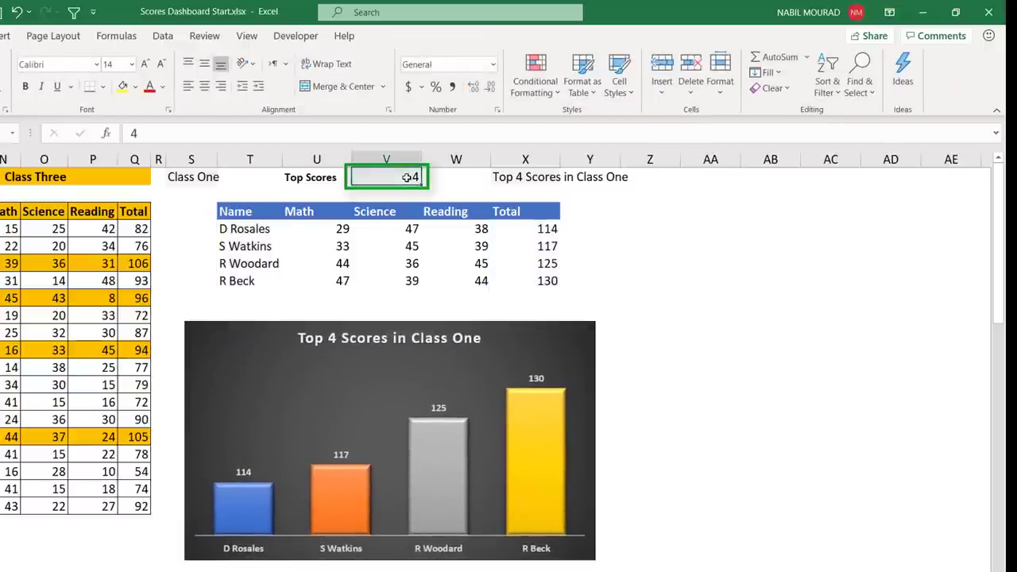
type("5")
key("Return")
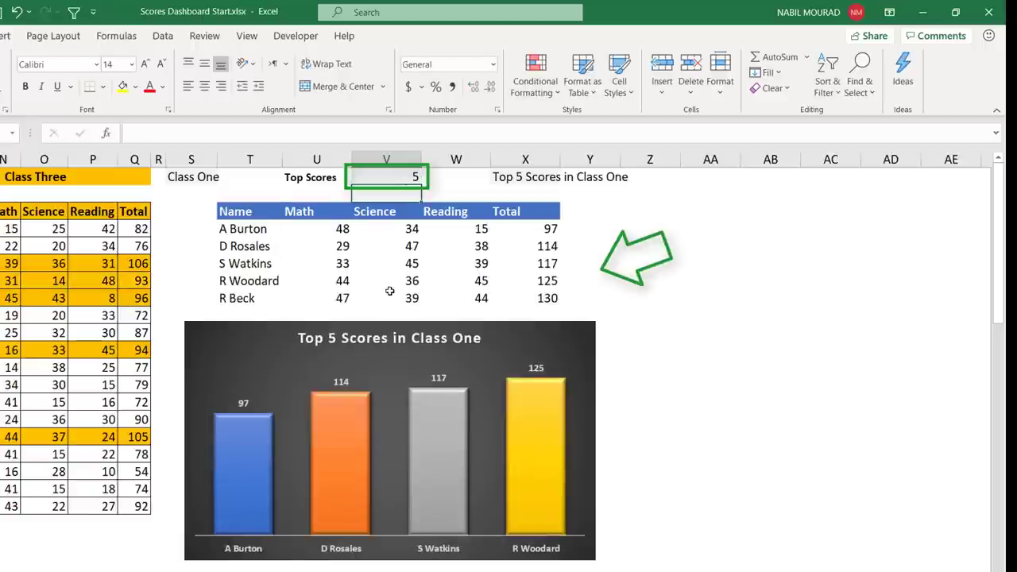
mouse_move(330, 414)
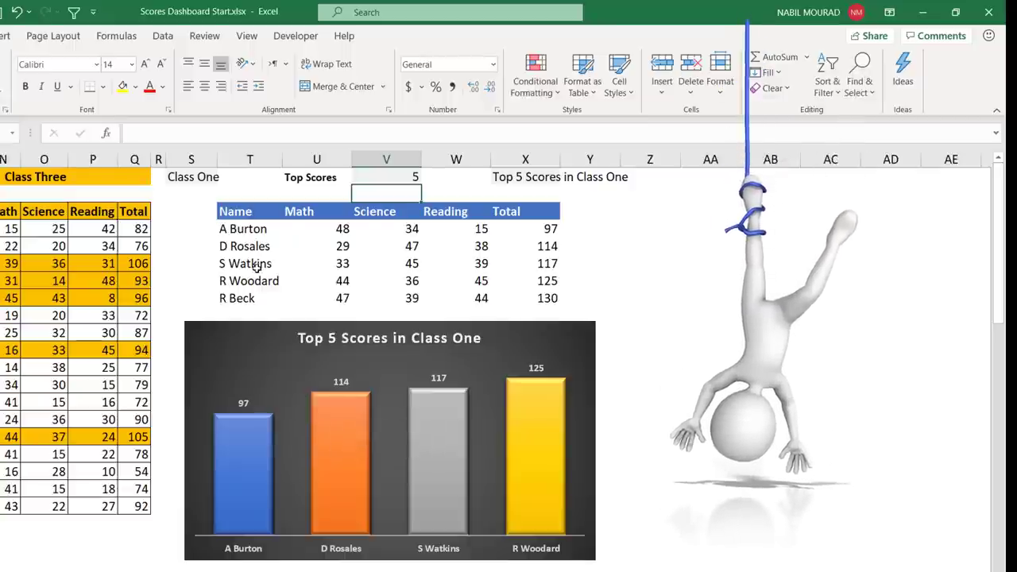
mouse_move(458, 410)
mouse_move(353, 430)
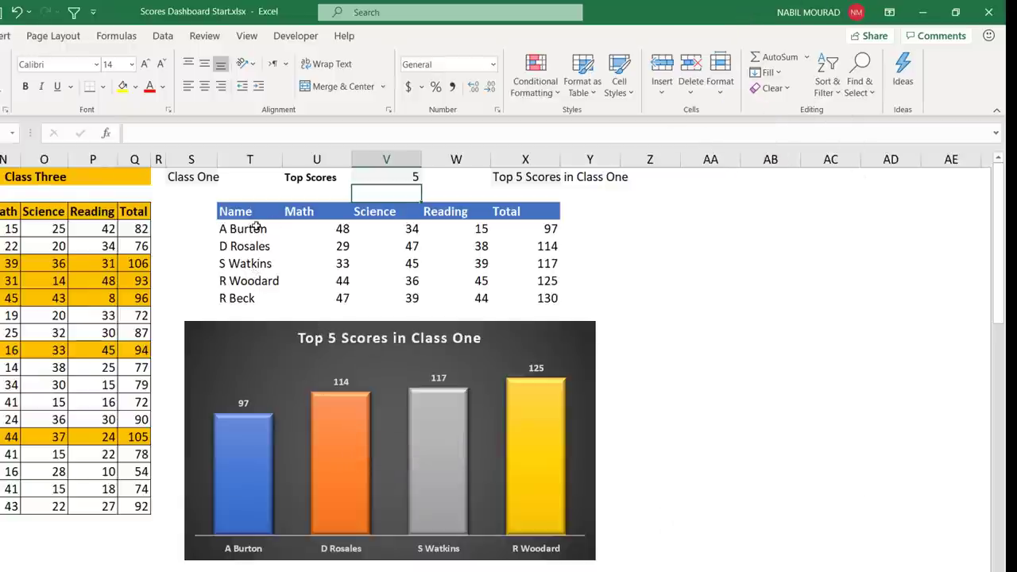
mouse_move(326, 441)
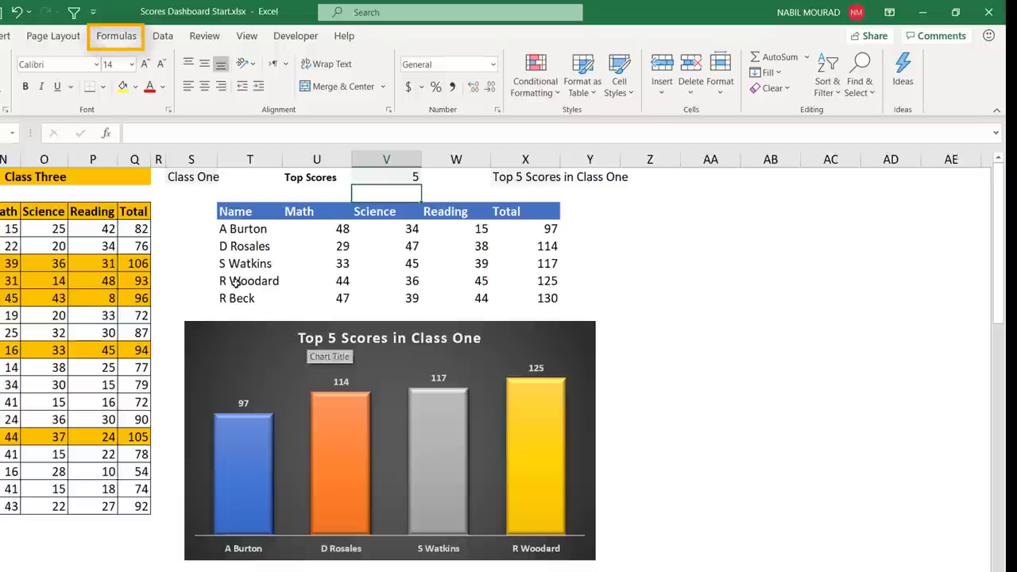
Start a new workbook-scope defined name called MyName.
left_click(117, 36)
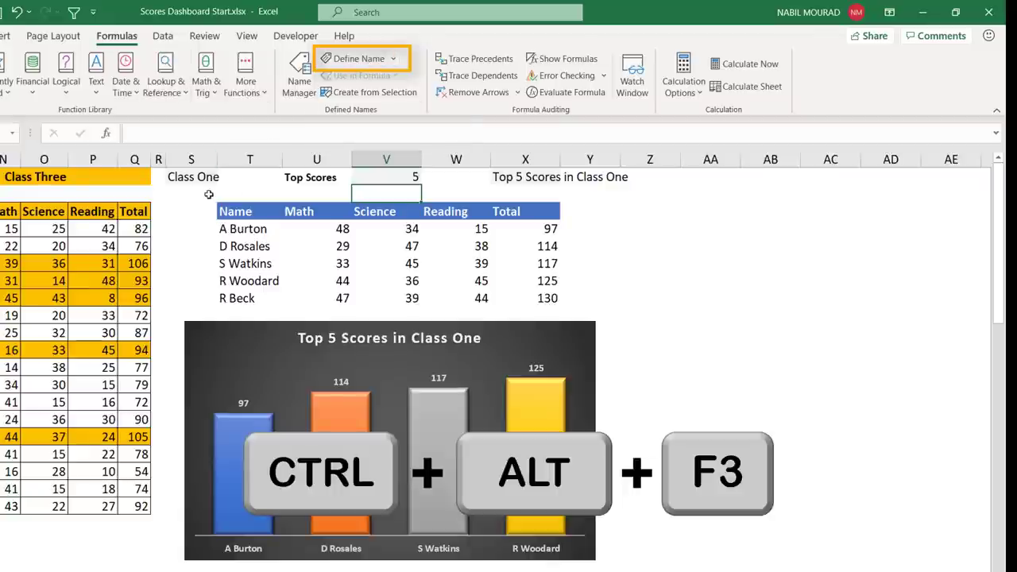
key("ctrl+alt+F3")
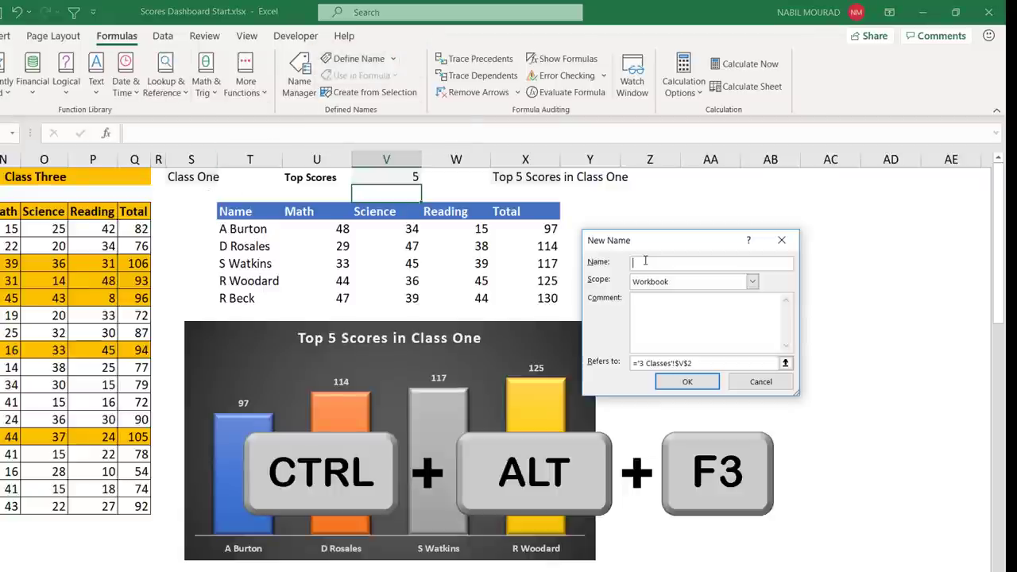
left_click_drag(653, 241, 379, 289)
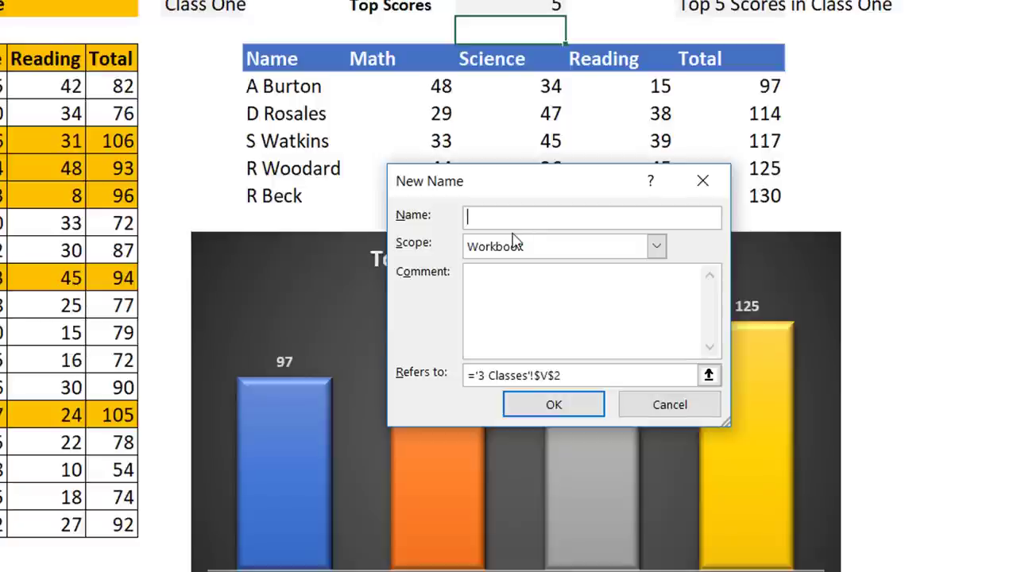
type("MyName")
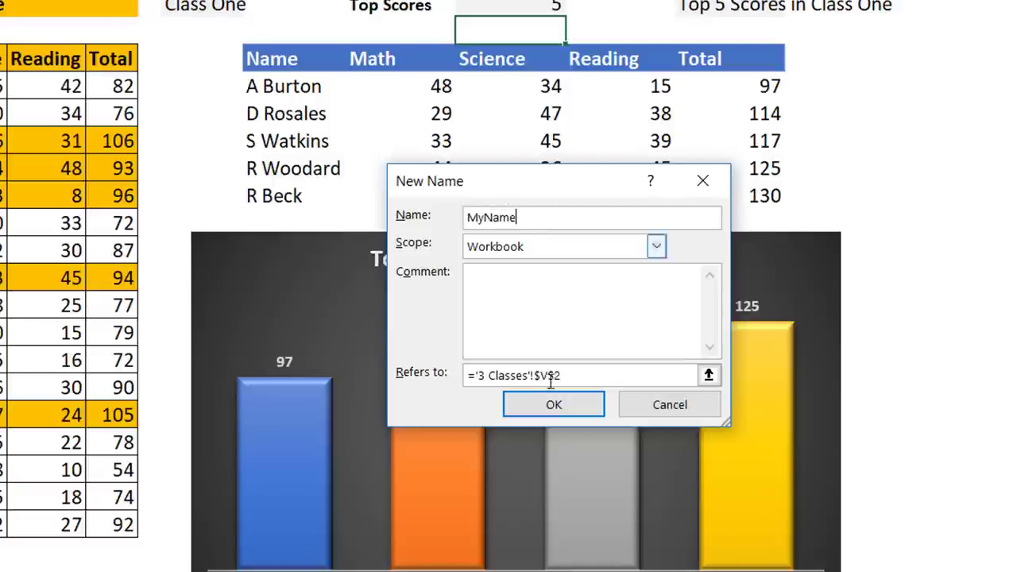
Replace MyName's reference with the start of an OFFSET formula anchored at '3 Classes'!$T$4 with row and column offsets of 0.
left_click_drag(568, 380, 454, 370)
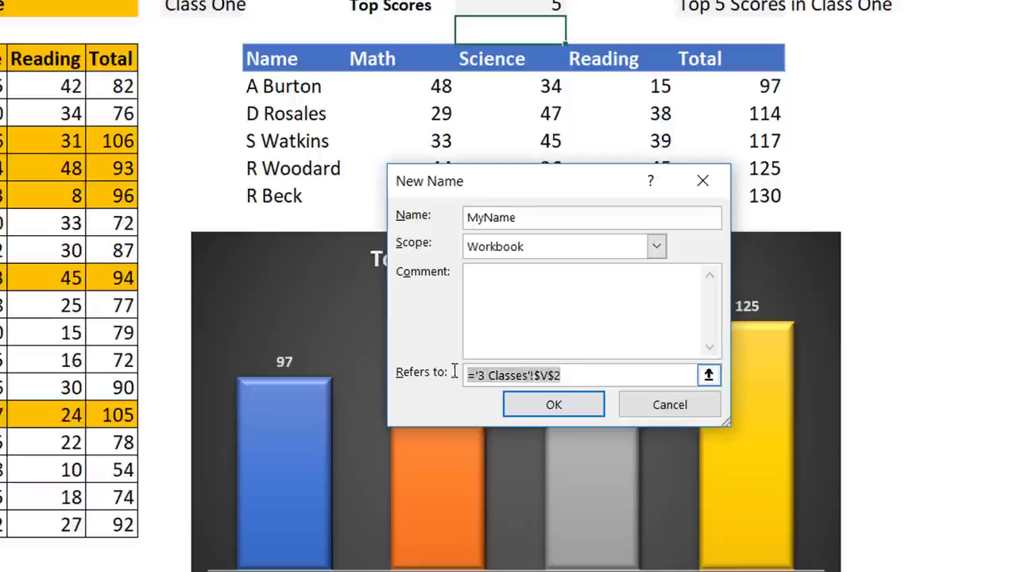
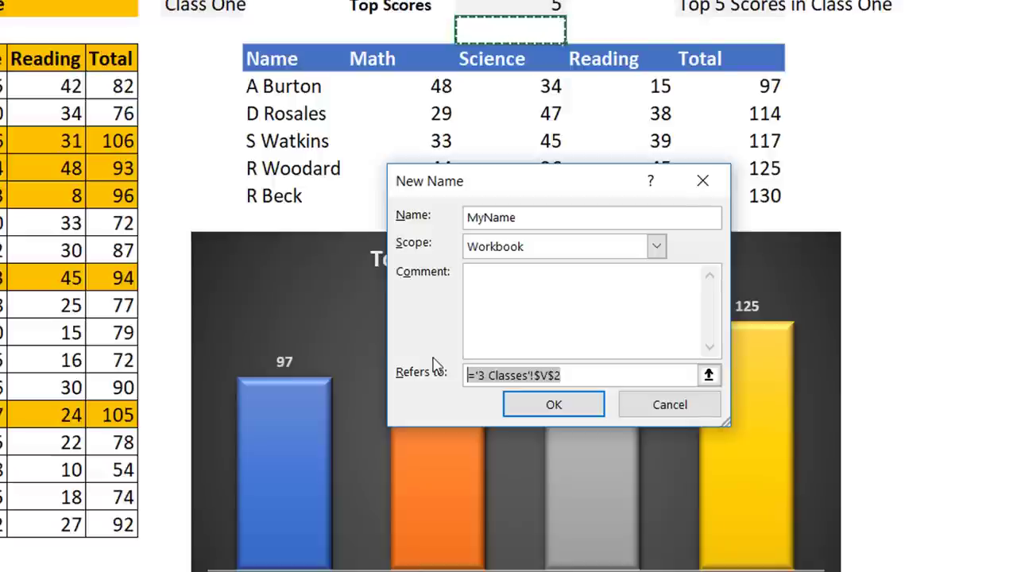
type("=o")
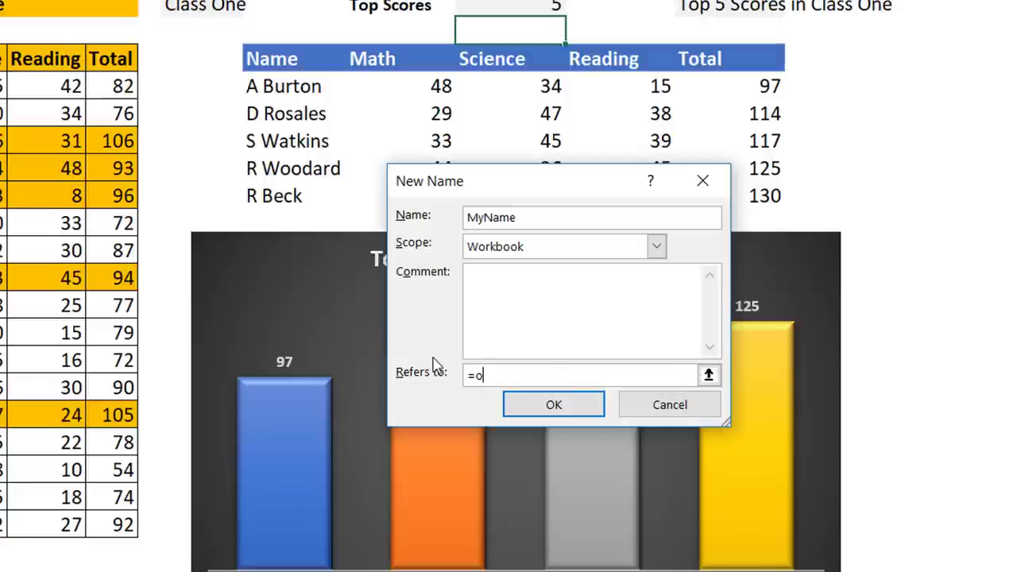
type("ffset(")
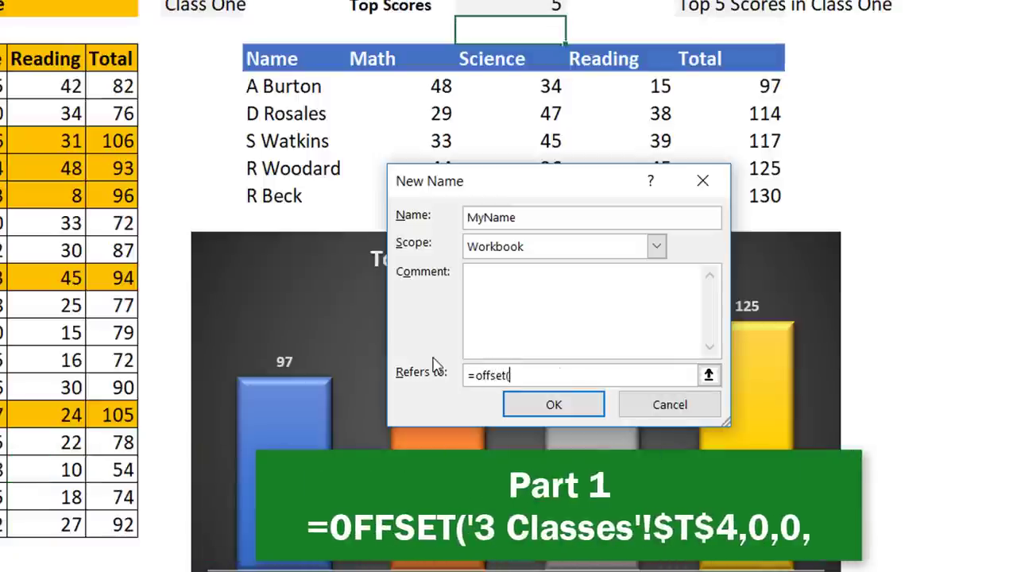
left_click(287, 86)
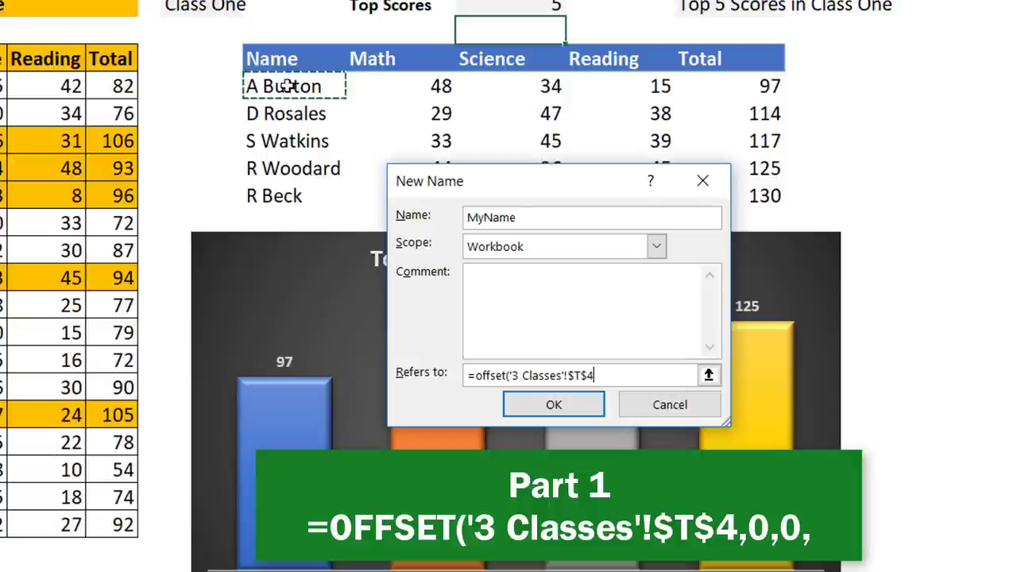
type(",0,0")
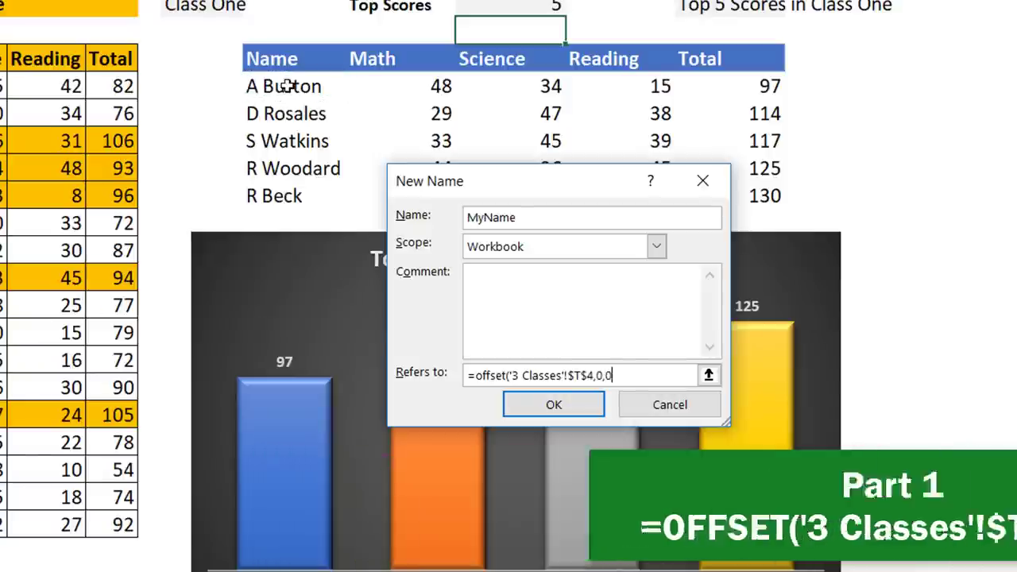
type(",")
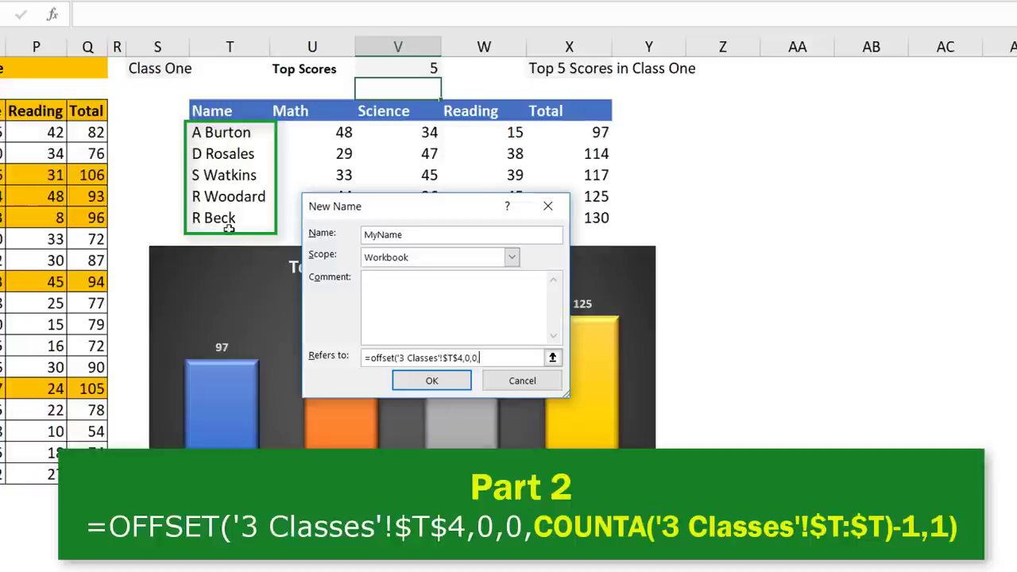
Complete MyName's OFFSET formula with height COUNTA('3 Classes'!$T:$T)-1 and width 1, and save the name.
type("Co")
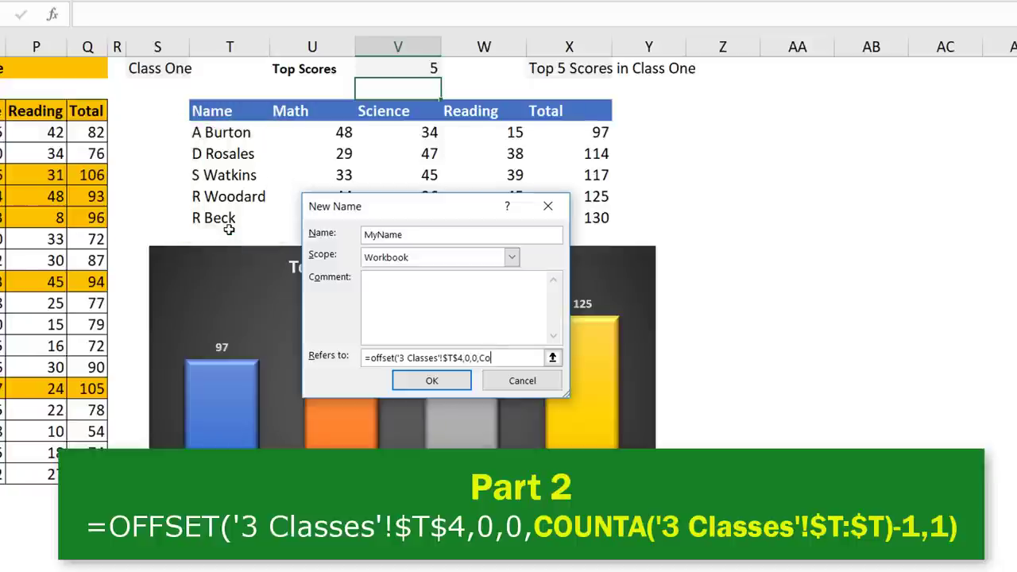
type("unta(")
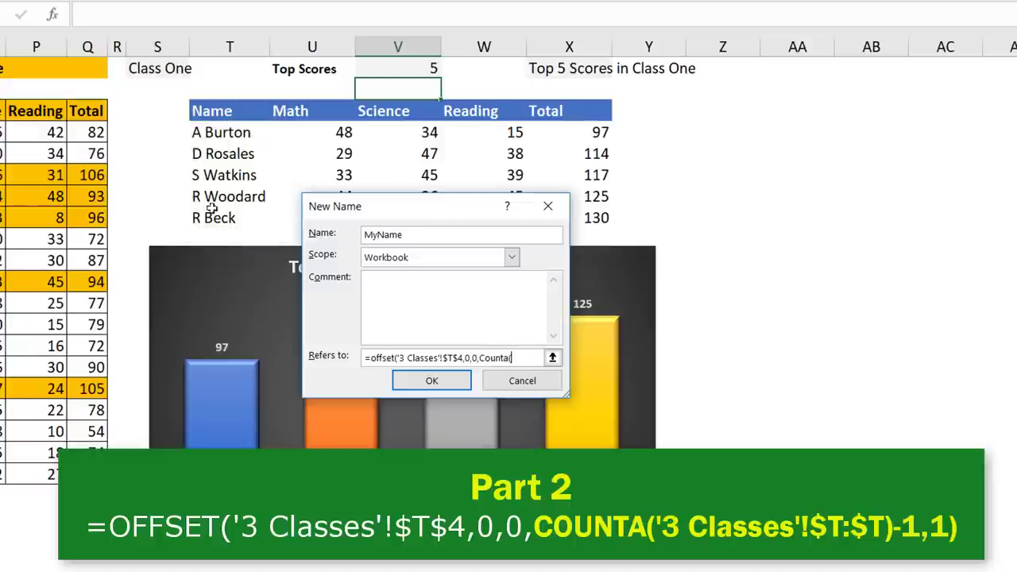
left_click(221, 41)
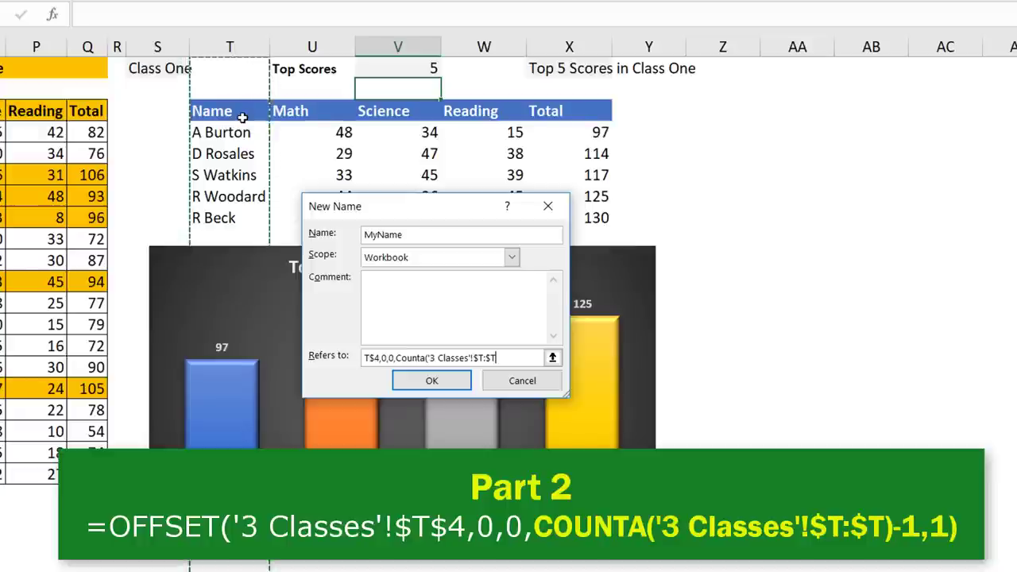
type(")")
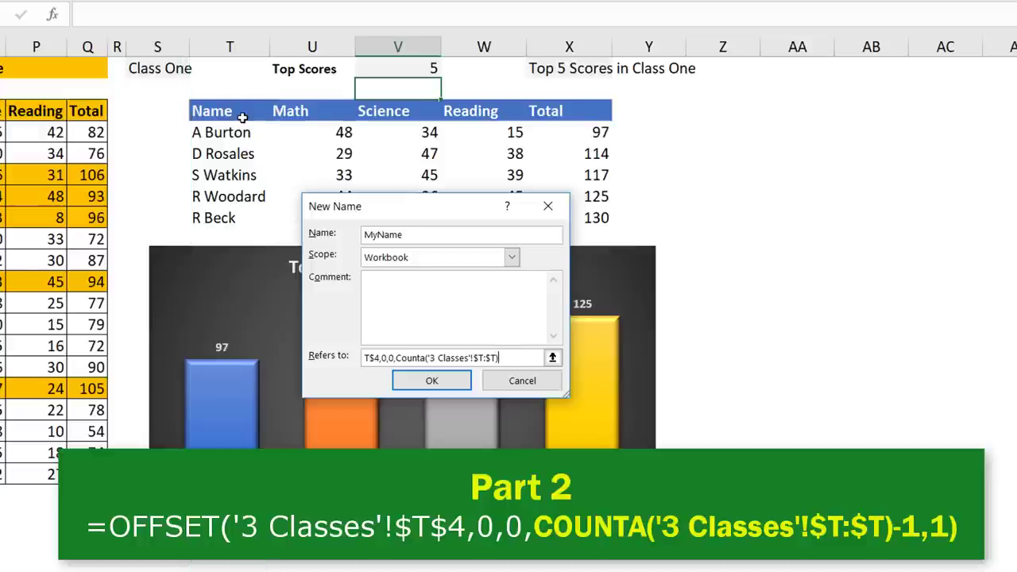
type("-1,")
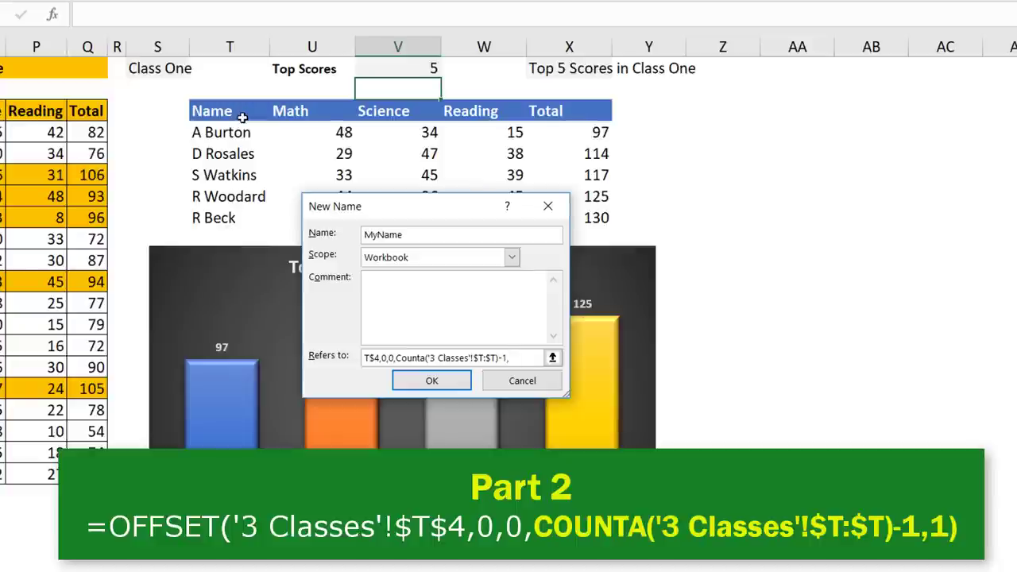
type("1")
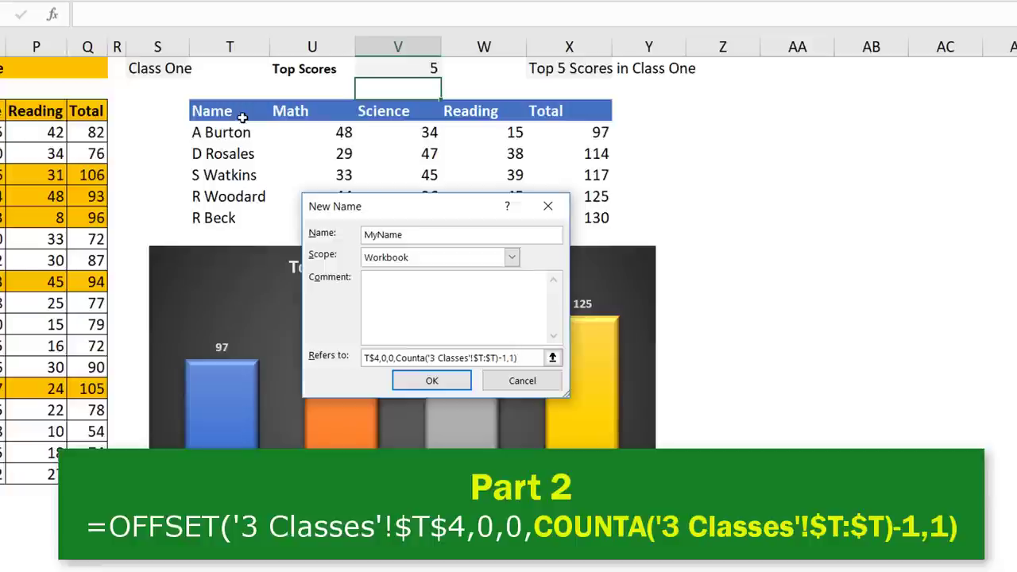
left_click(430, 383)
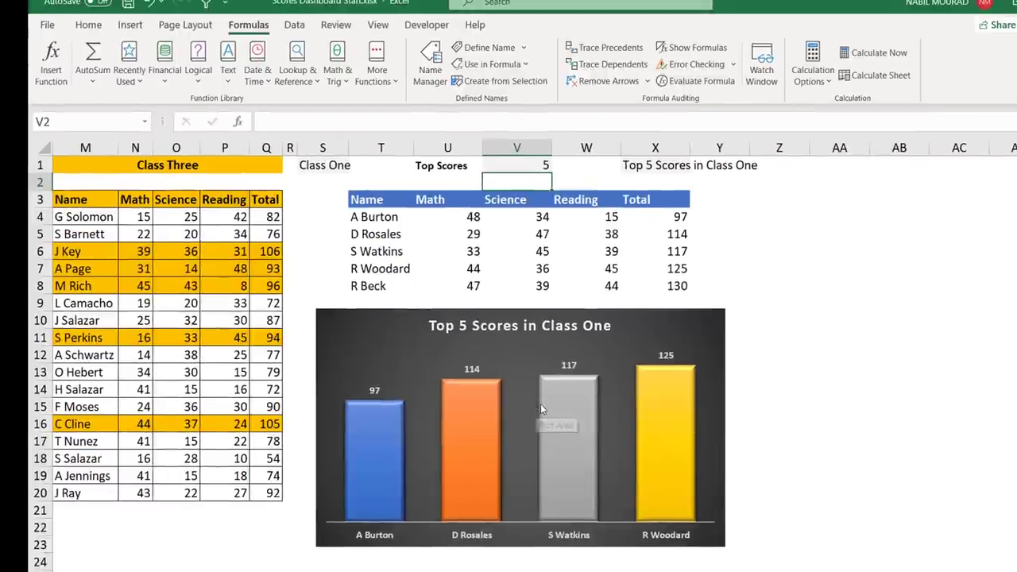
Start another workbook-scope defined name called MyTotal.
mouse_move(541, 409)
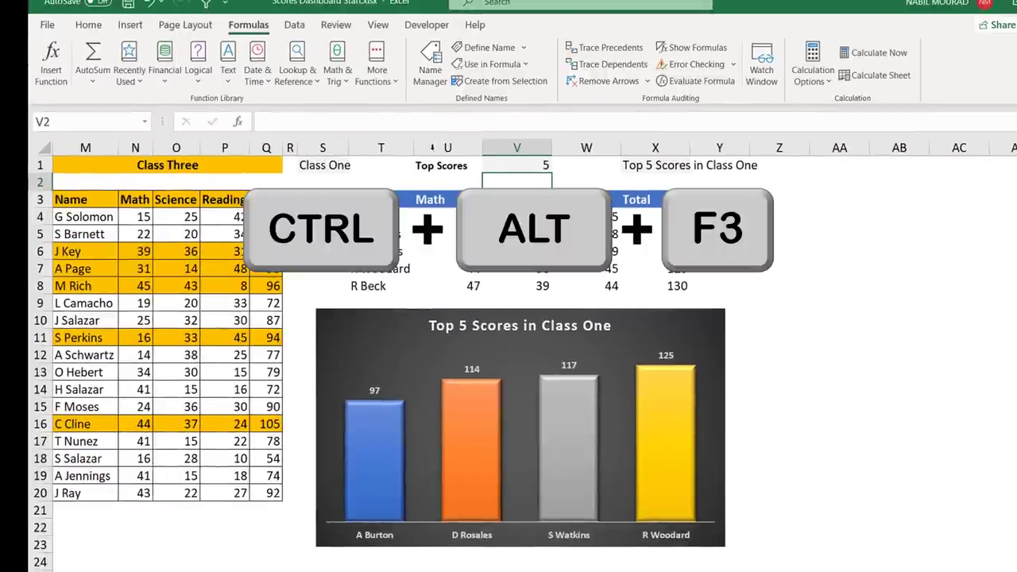
key("ctrl+alt+F3")
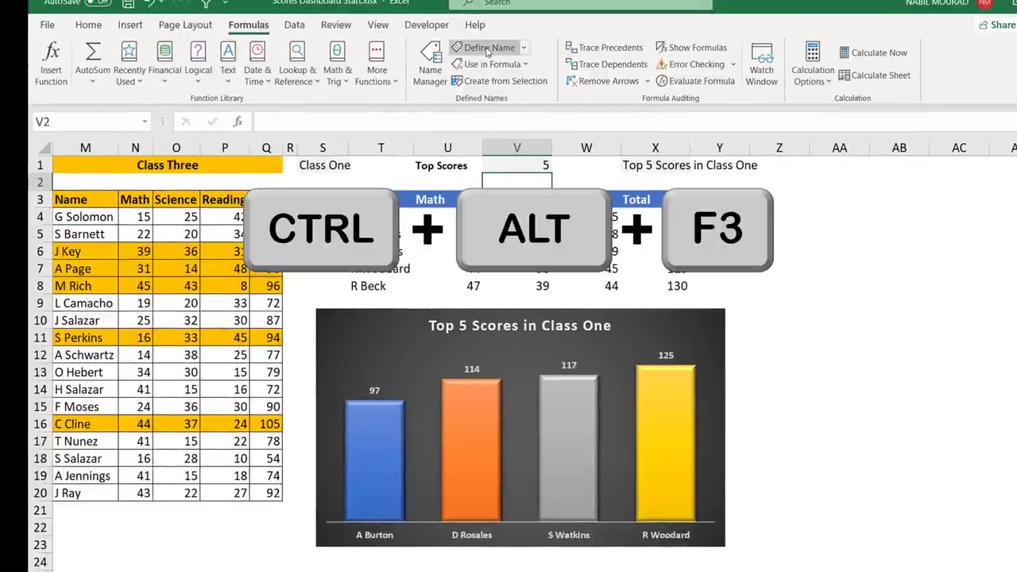
mouse_move(400, 505)
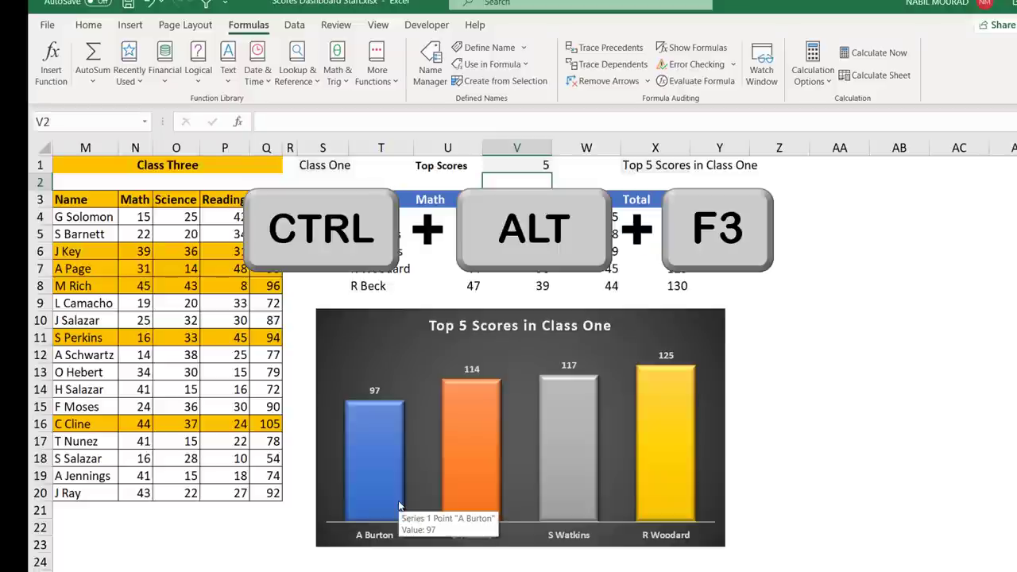
key("ctrl+alt+F3")
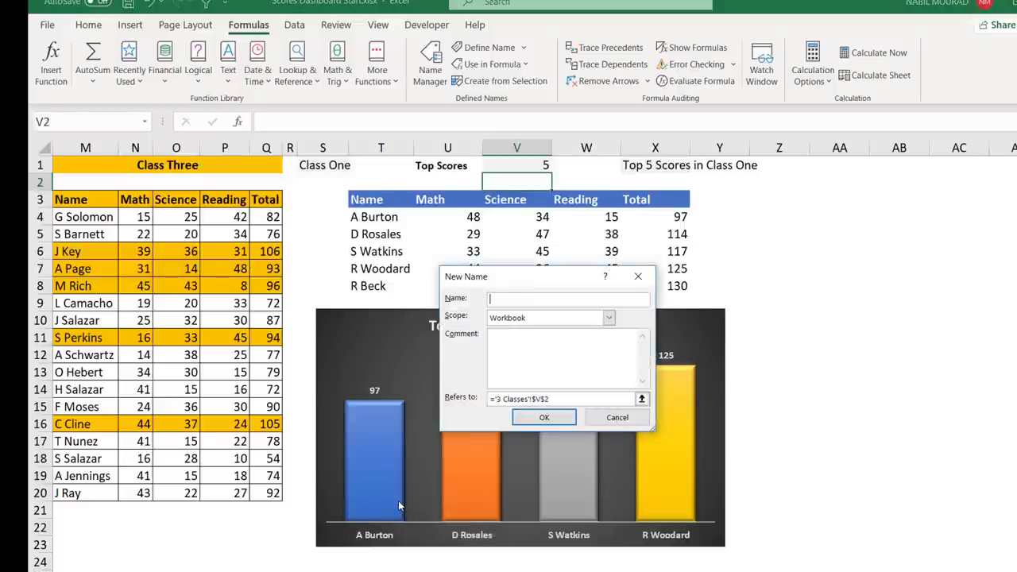
type("MyT")
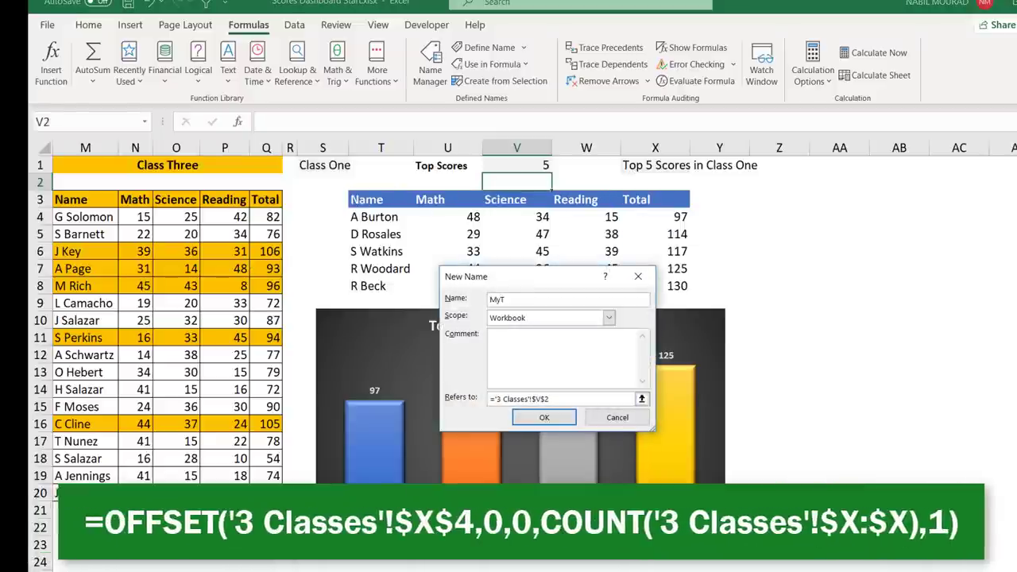
type("otal")
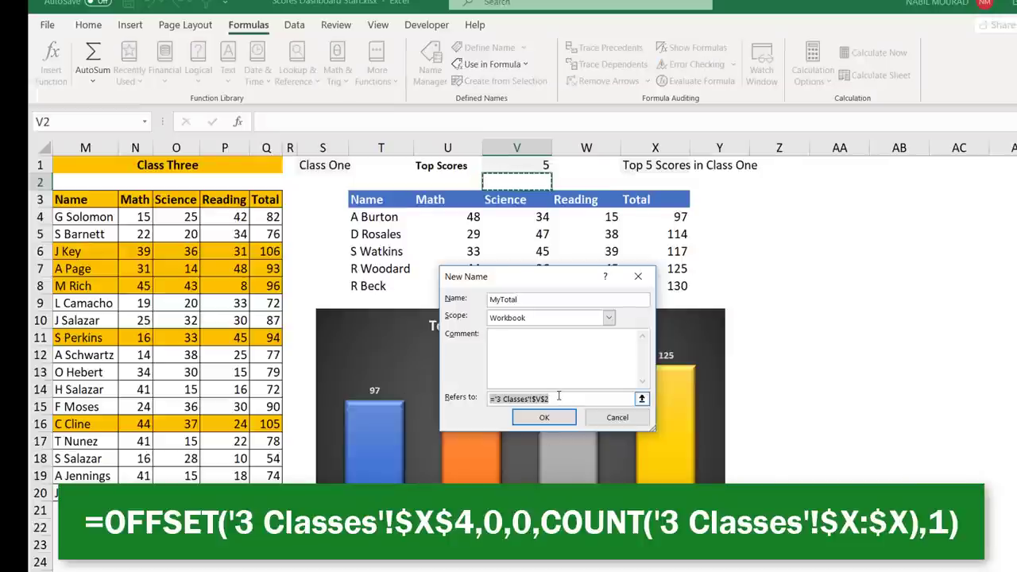
Set MyTotal to refer to =OFFSET('3 Classes'!$X$4,0,0,COUNT('3 Classes'!$X:$X),1) and save the name.
type("=offset(")
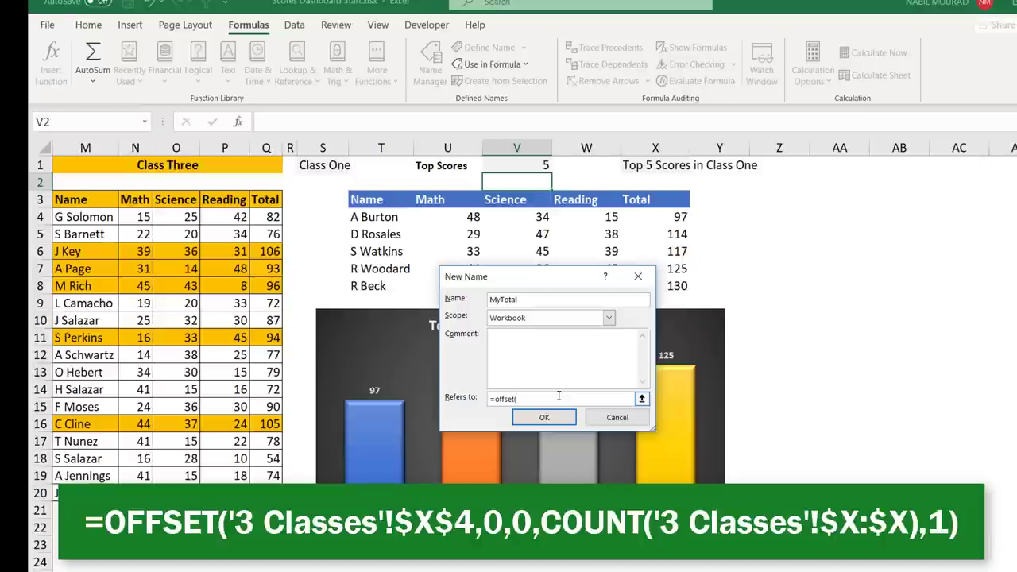
left_click(674, 217)
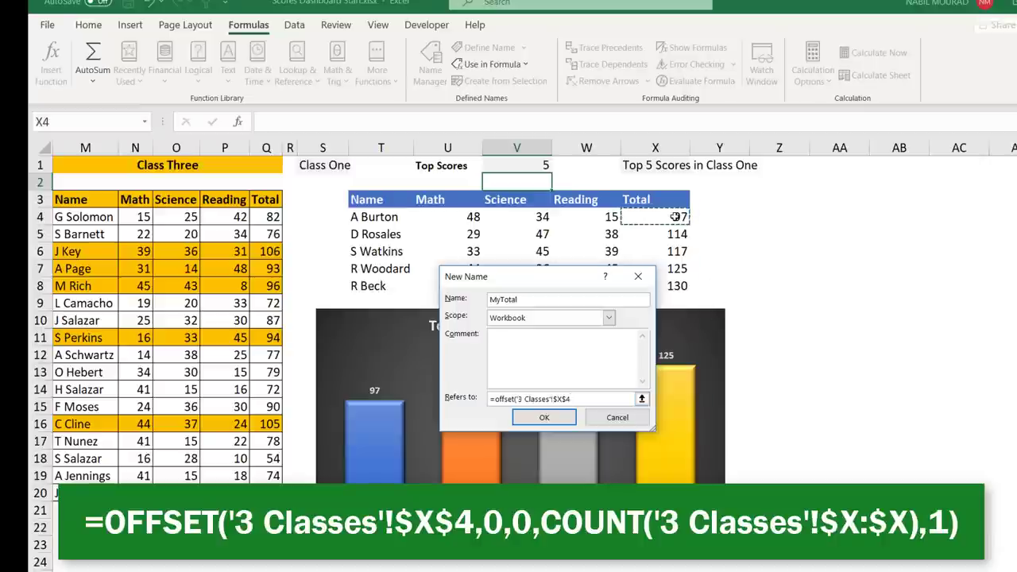
type(",0")
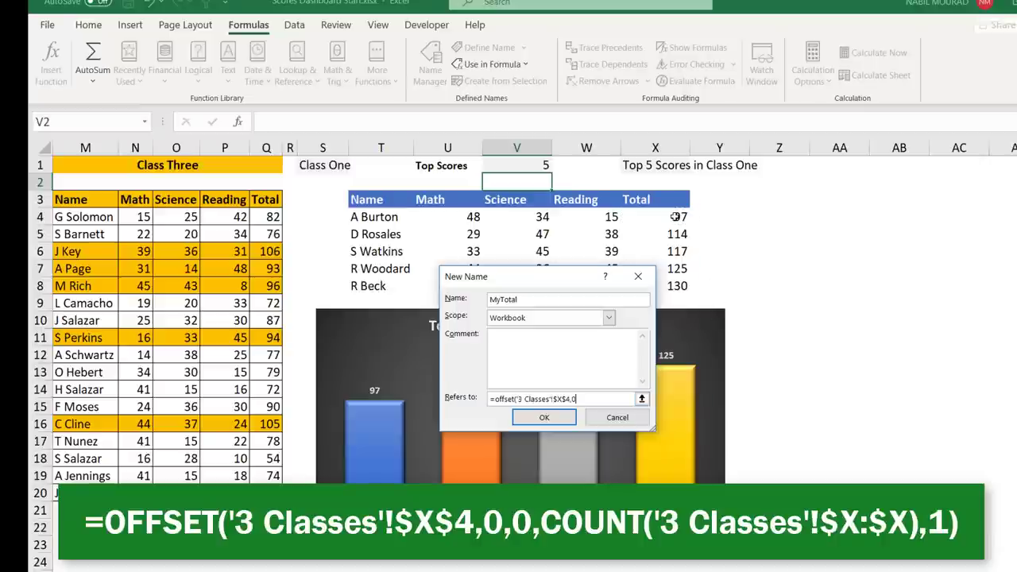
type(",0,Count")
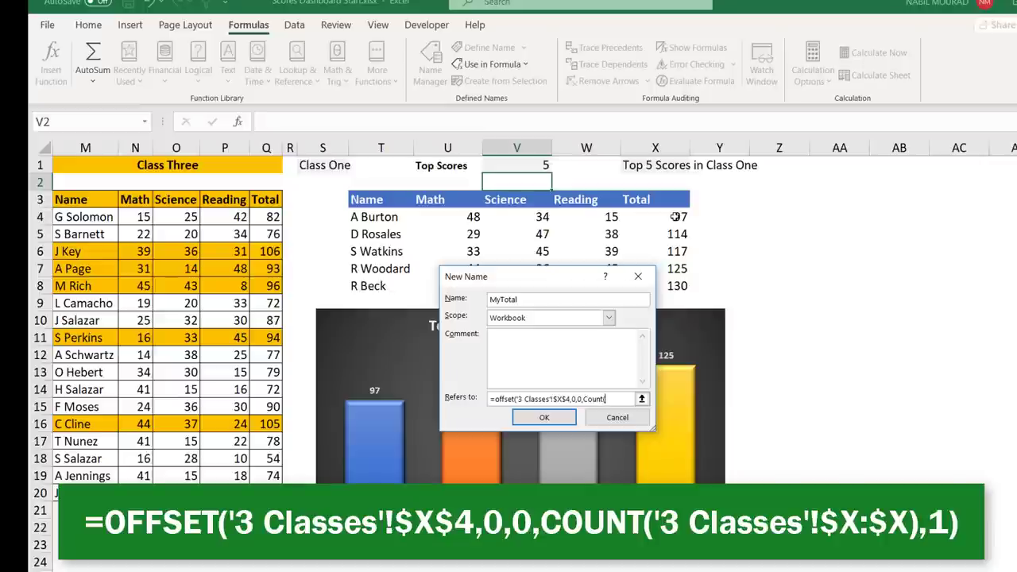
type("(")
left_click(678, 150)
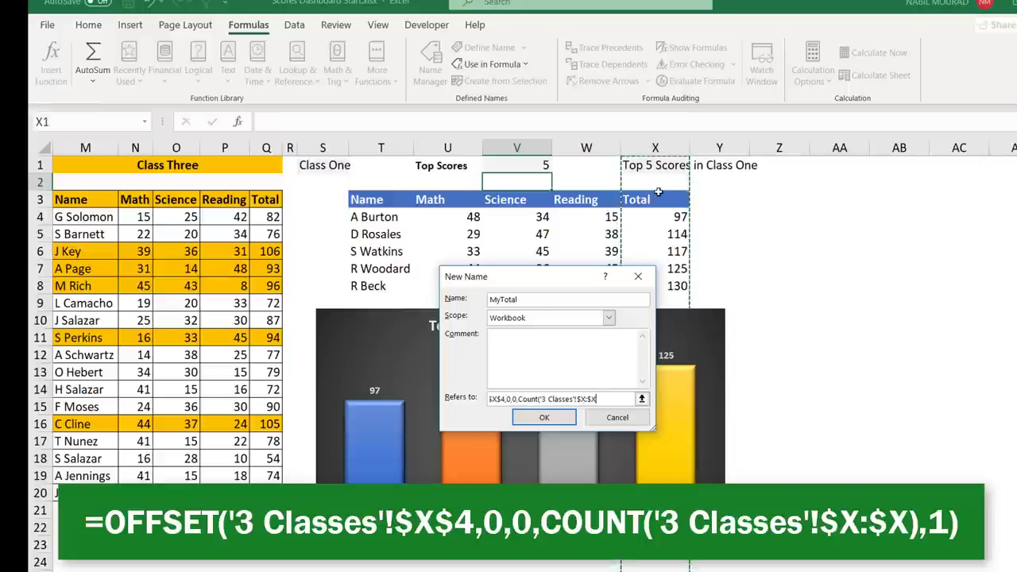
type("),1)")
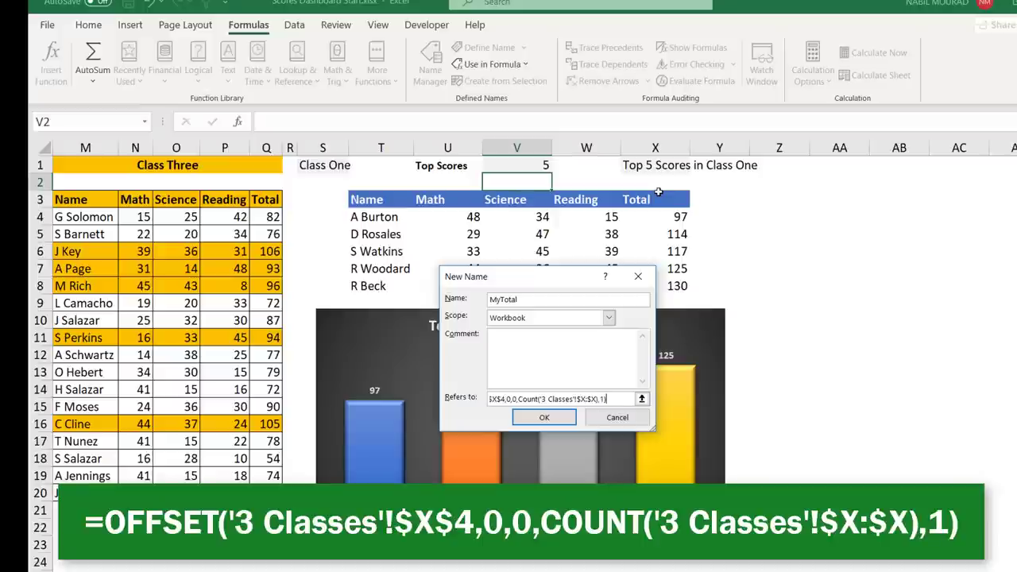
left_click(545, 418)
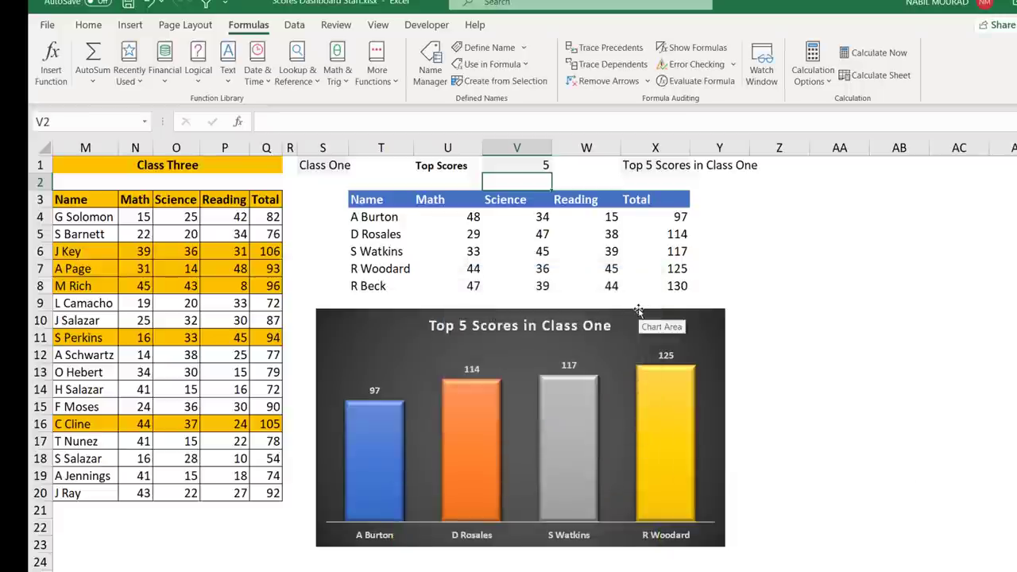
Check which cells the defined names MyName and MyTotal cover in the Name Manager.
left_click(428, 68)
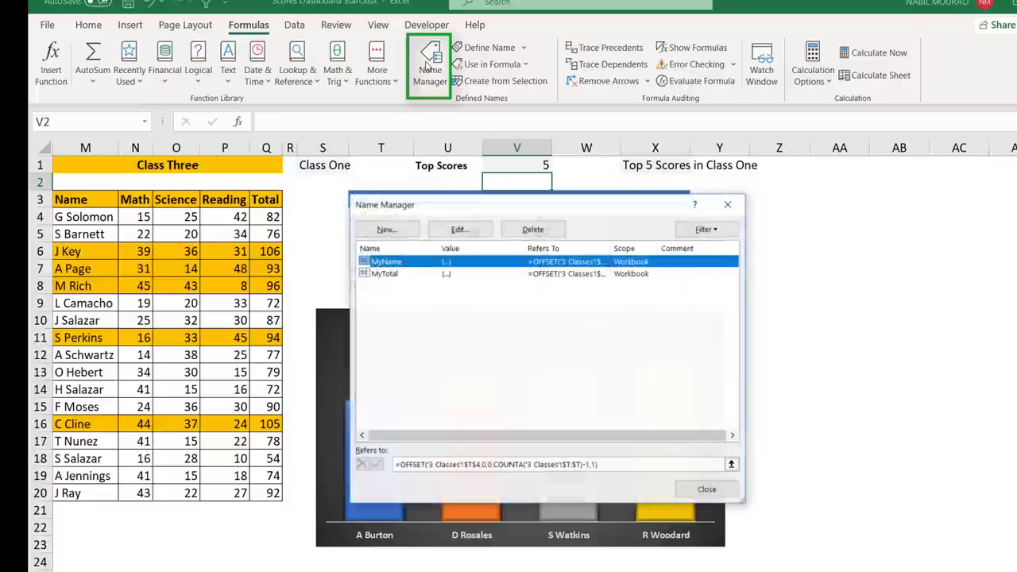
left_click_drag(514, 200, 679, 162)
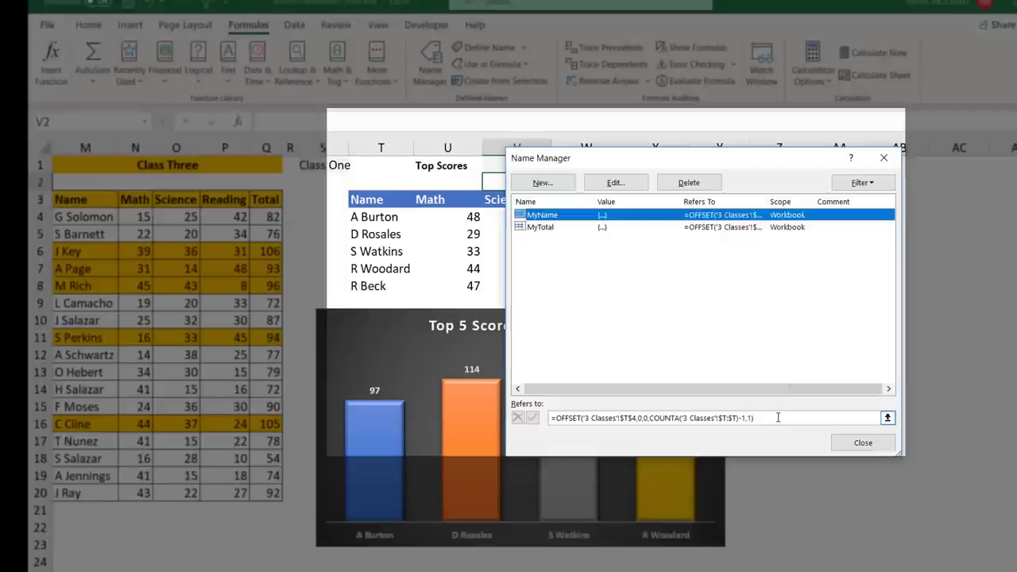
left_click(778, 417)
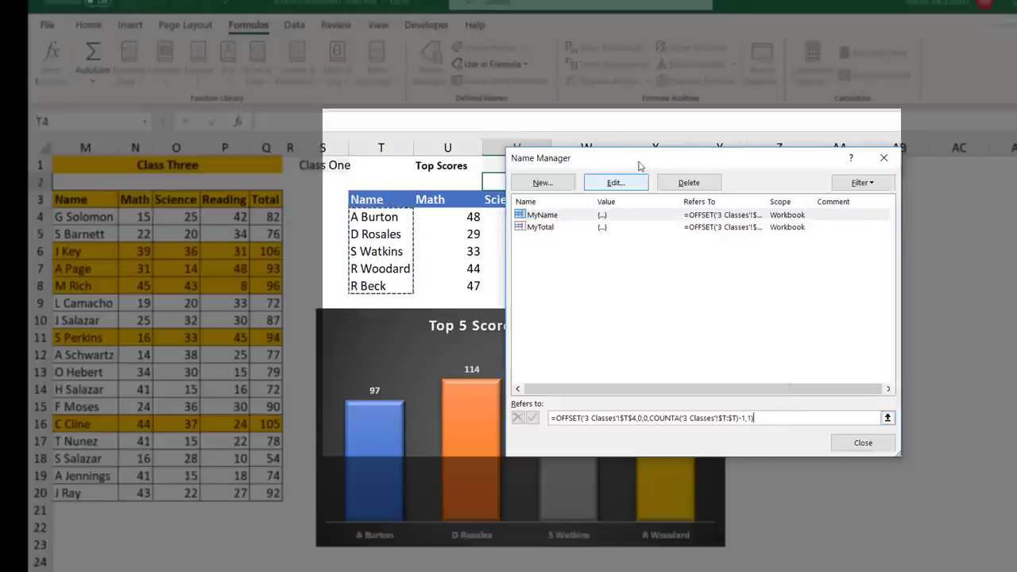
left_click_drag(671, 163, 363, 174)
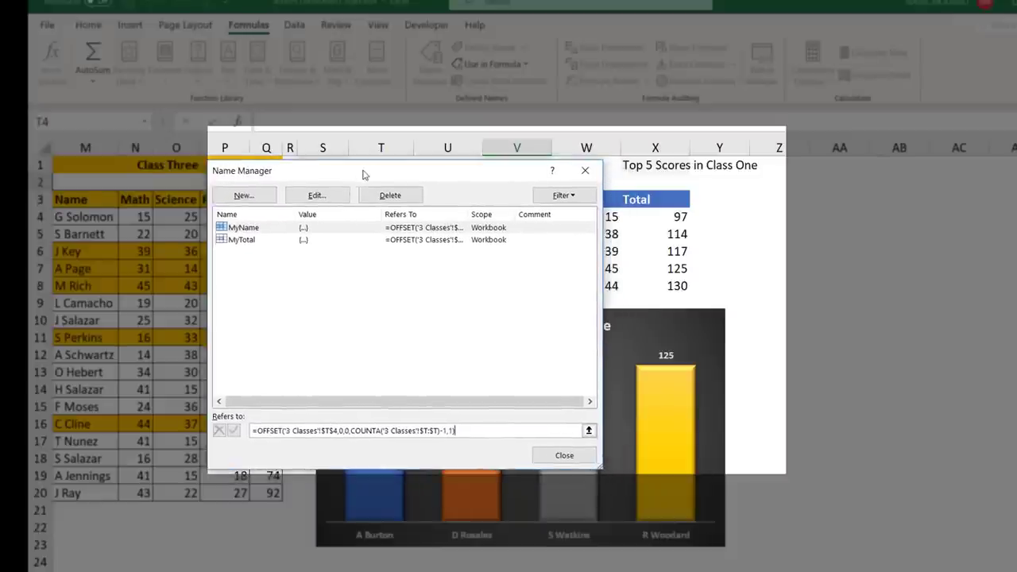
left_click(291, 242)
left_click(457, 431)
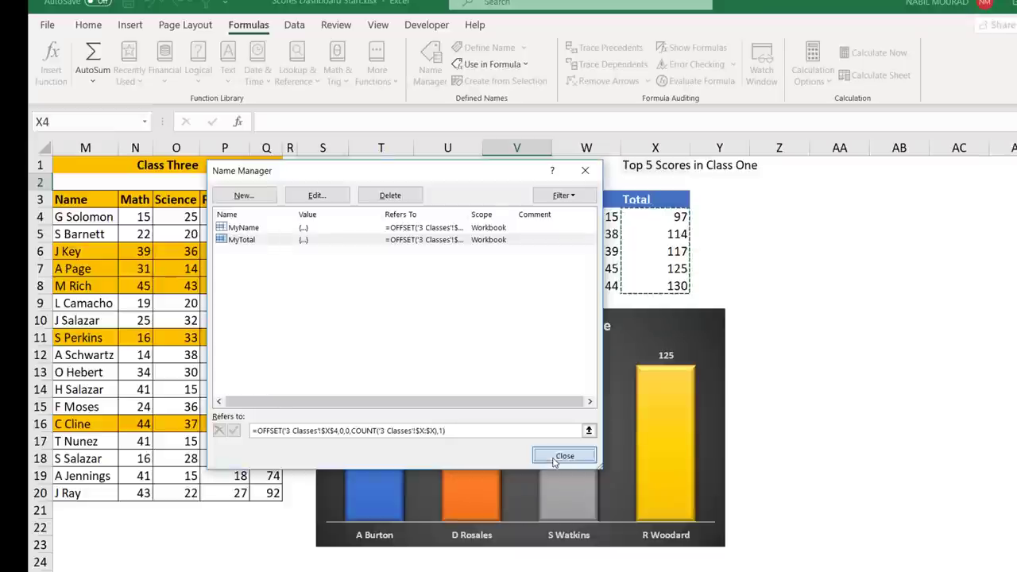
left_click(562, 456)
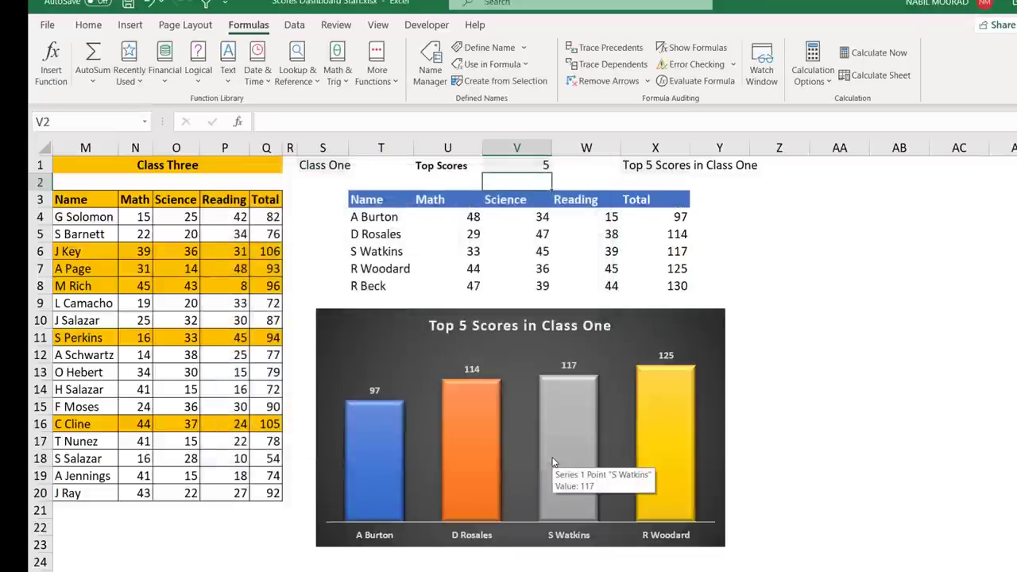
Set the Top Scores count in cell V1 to 4.
left_click(535, 163)
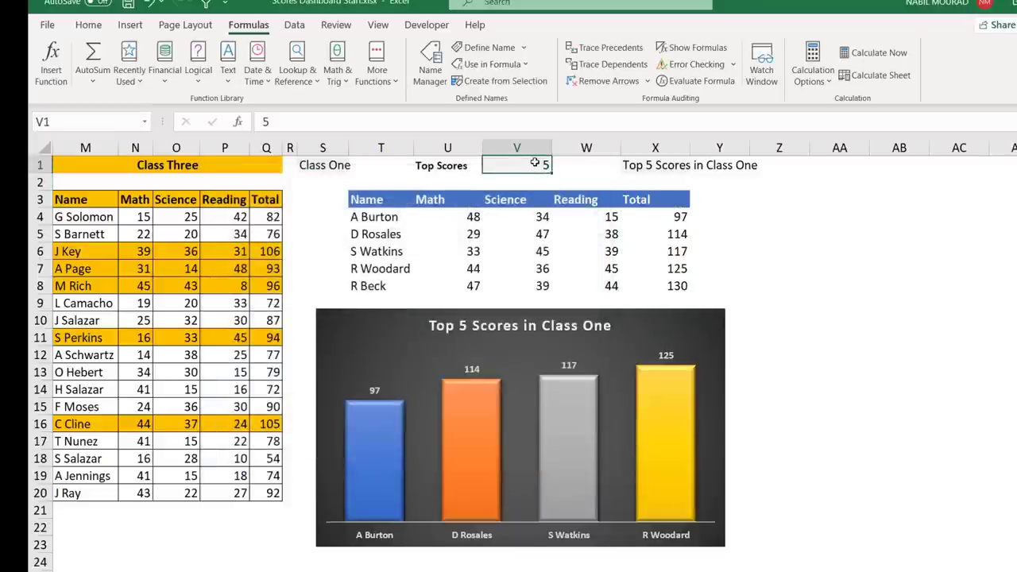
type("4")
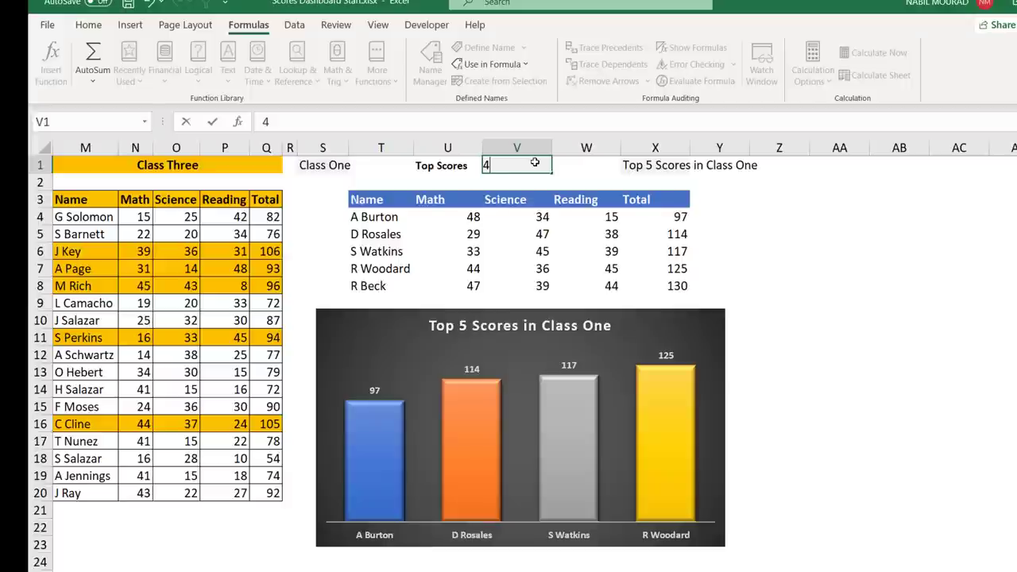
key("Return")
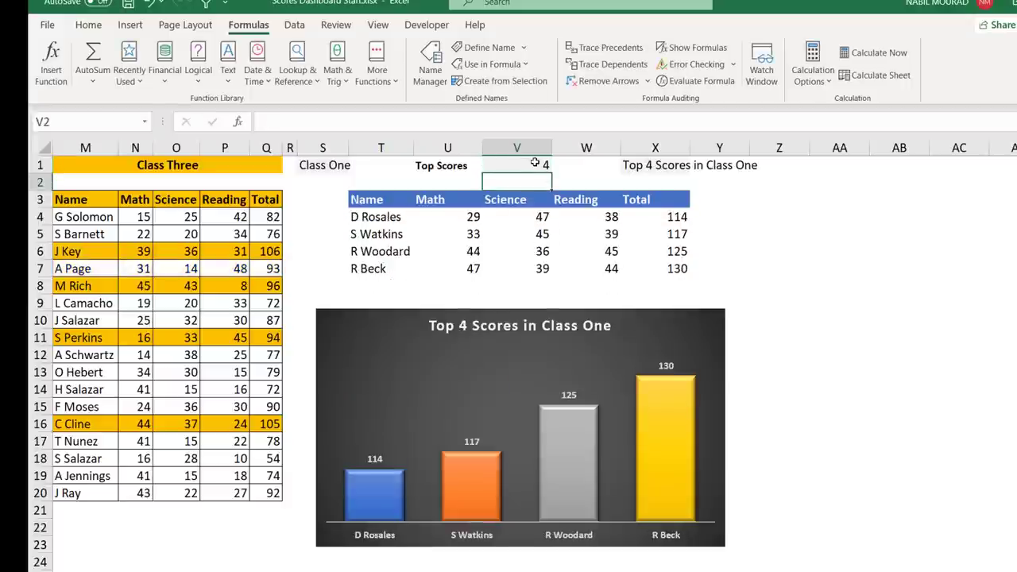
Recheck the cells covered by MyName and MyTotal with the top scores count at 4.
left_click(433, 52)
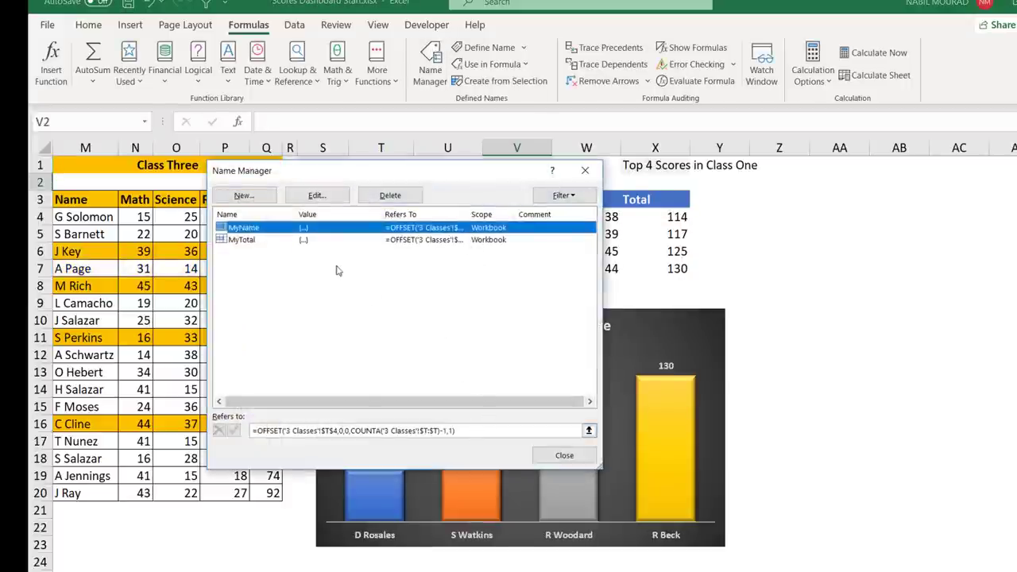
left_click(463, 430)
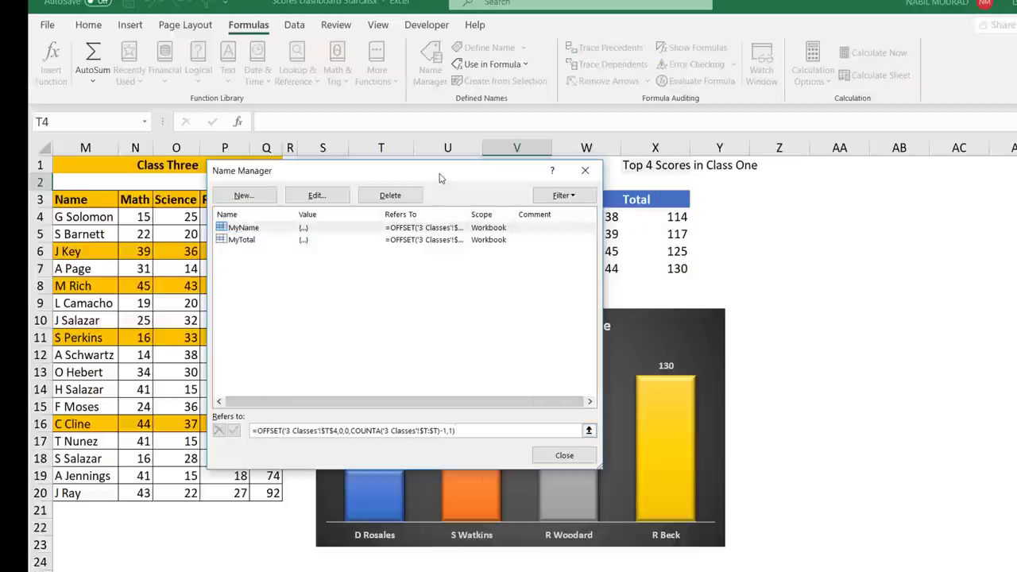
mouse_move(442, 178)
left_mouse_down()
mouse_move(725, 178)
mouse_move(435, 176)
left_mouse_up()
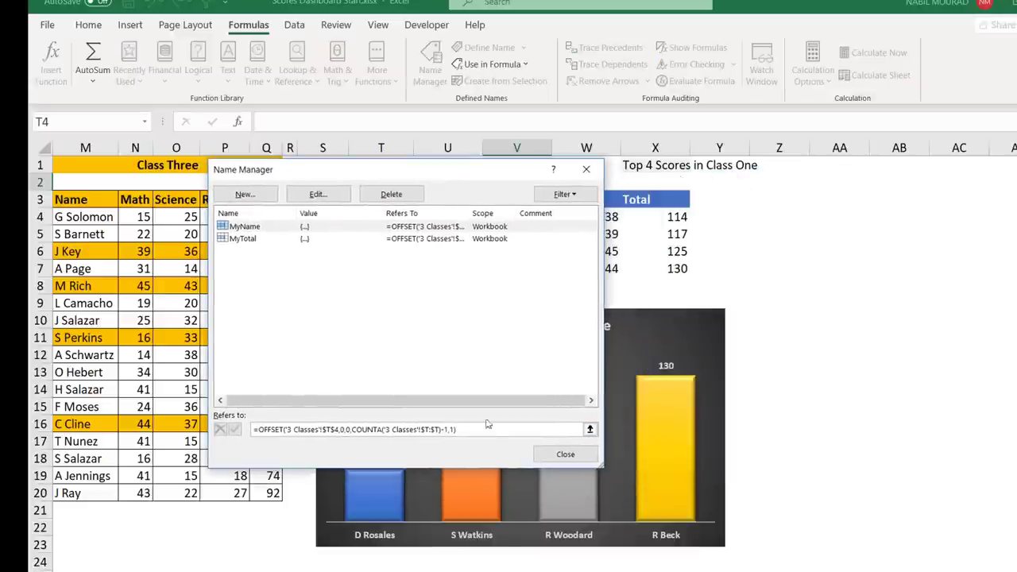
left_click(283, 239)
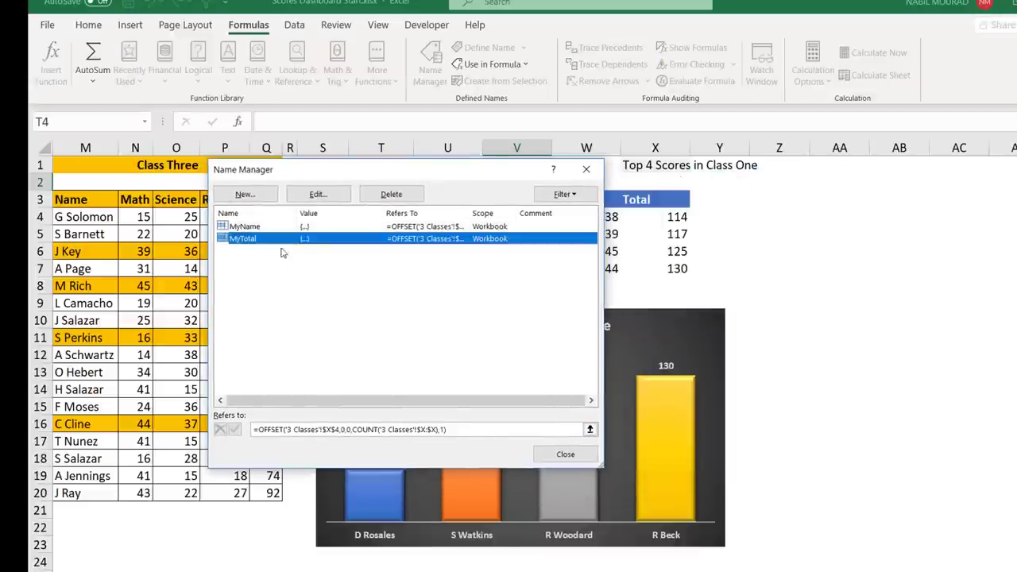
left_click(460, 429)
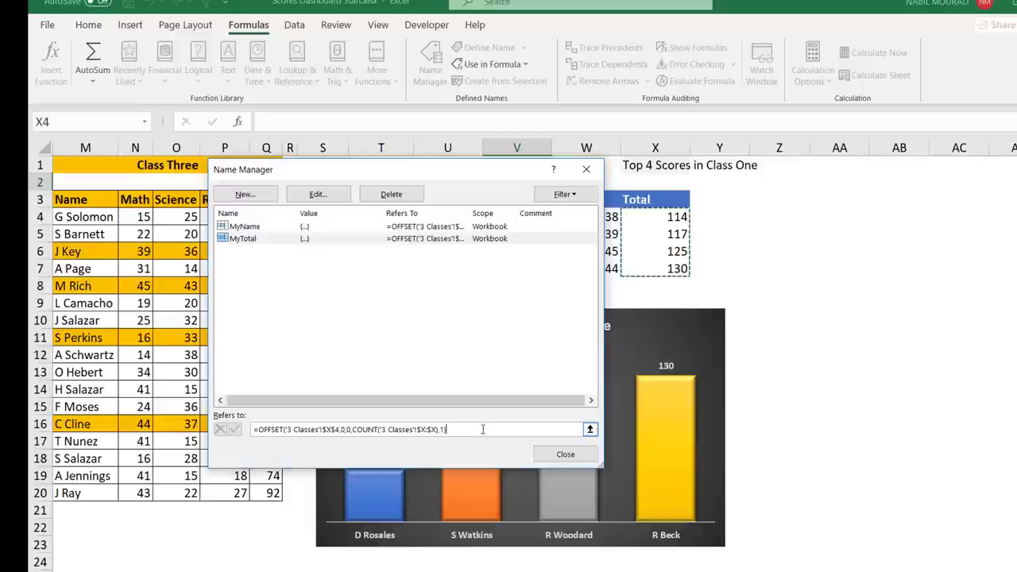
left_click(565, 454)
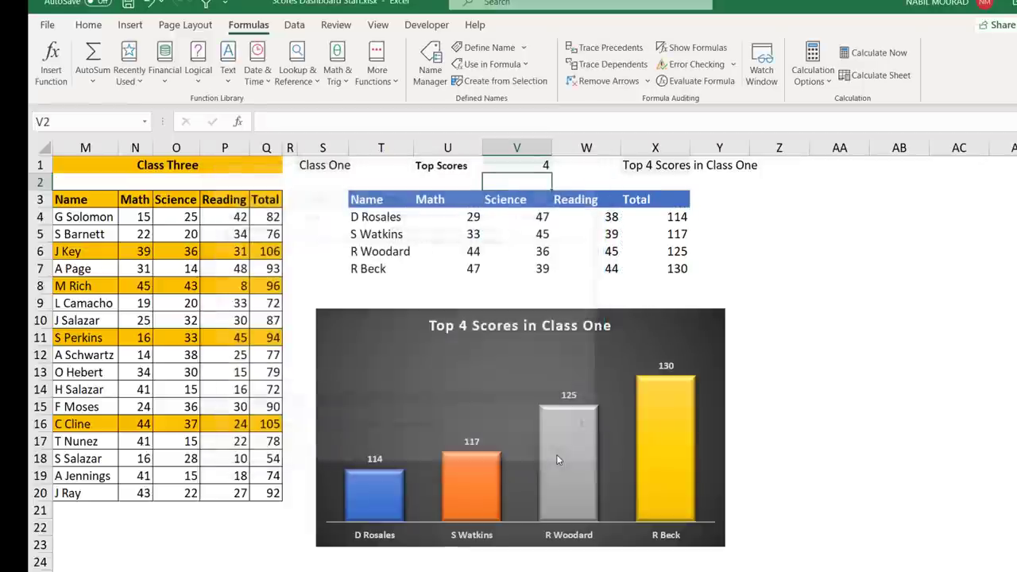
Edit the column chart's data source so its horizontal axis label range is ='3 Classes'!MyName.
mouse_move(558, 460)
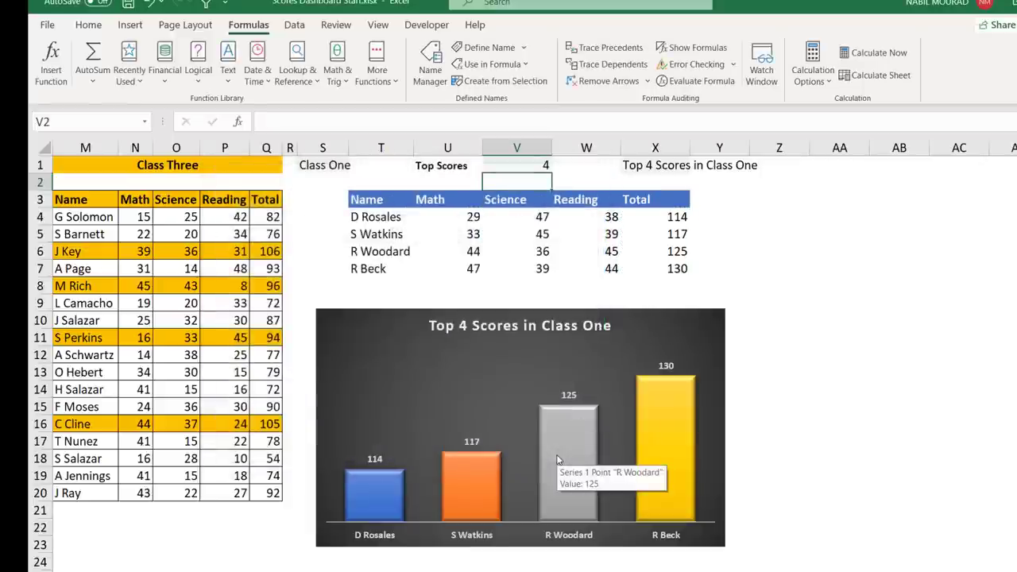
left_click(725, 347)
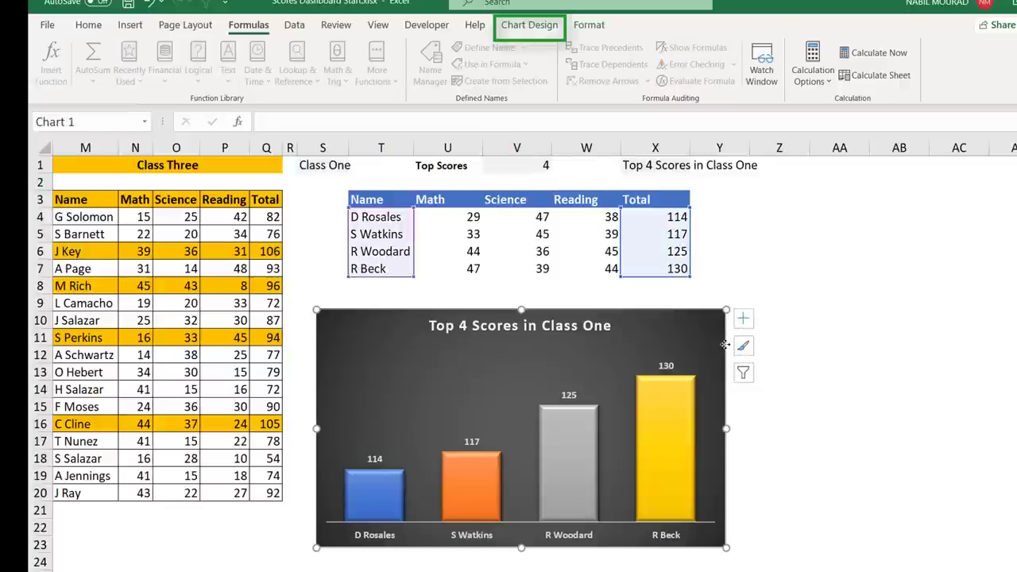
left_click(529, 25)
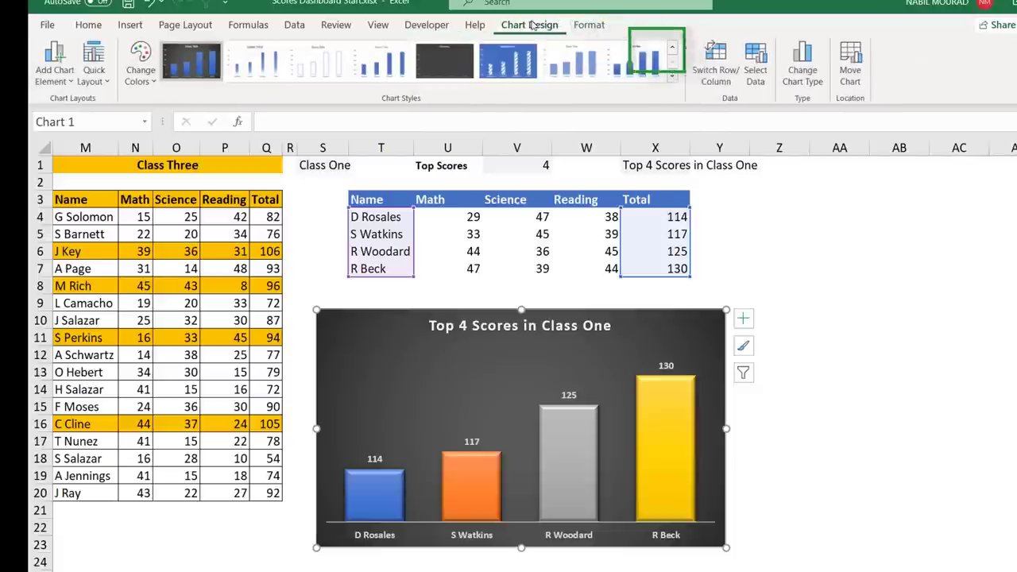
left_click(756, 65)
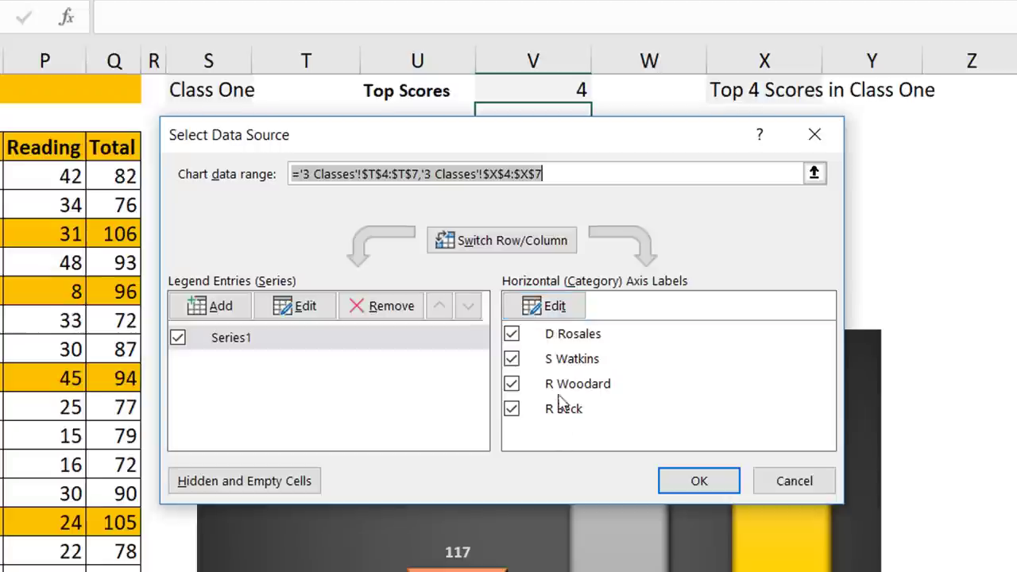
left_click(554, 307)
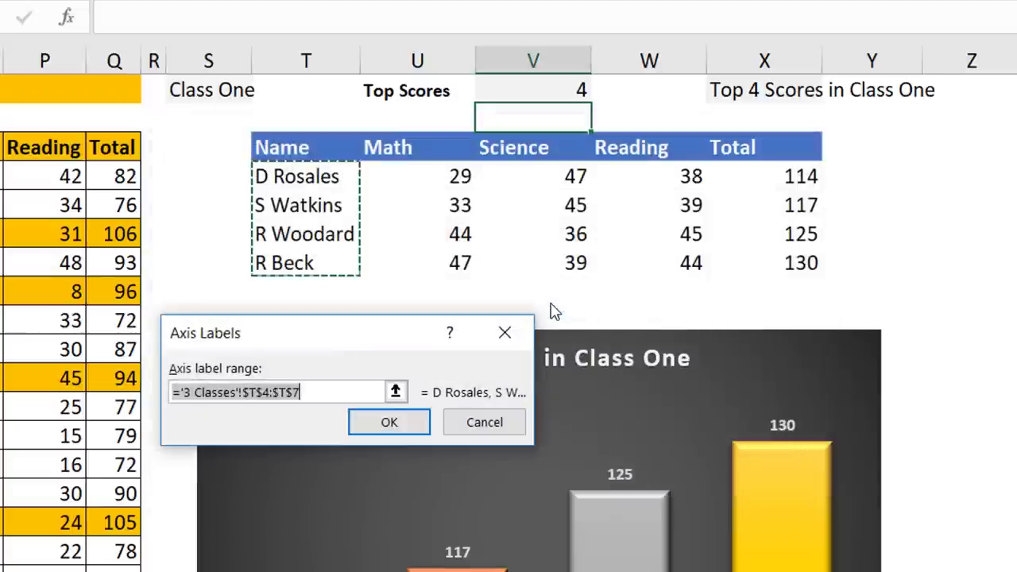
left_click_drag(334, 390, 242, 390)
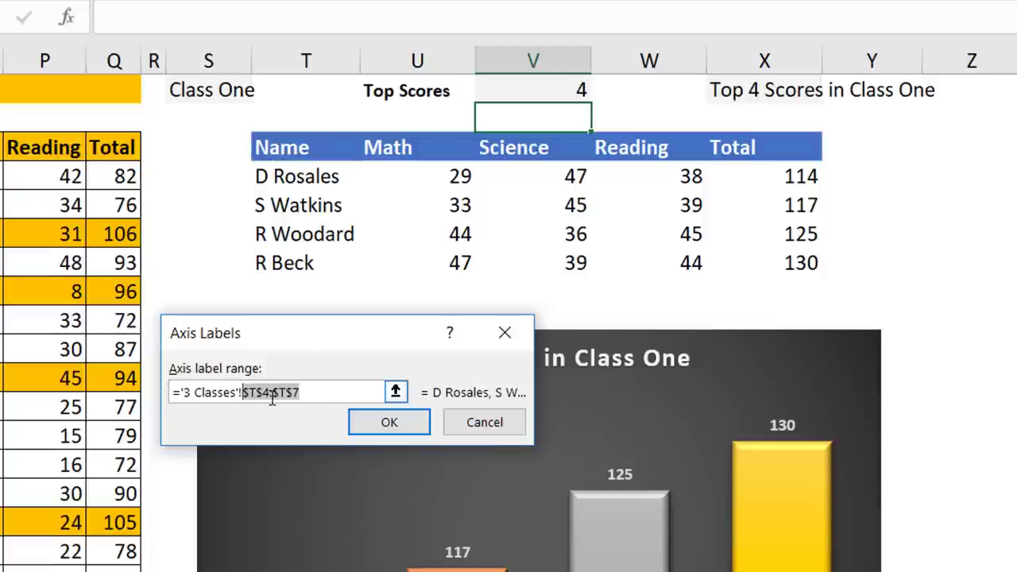
key("BackSpace")
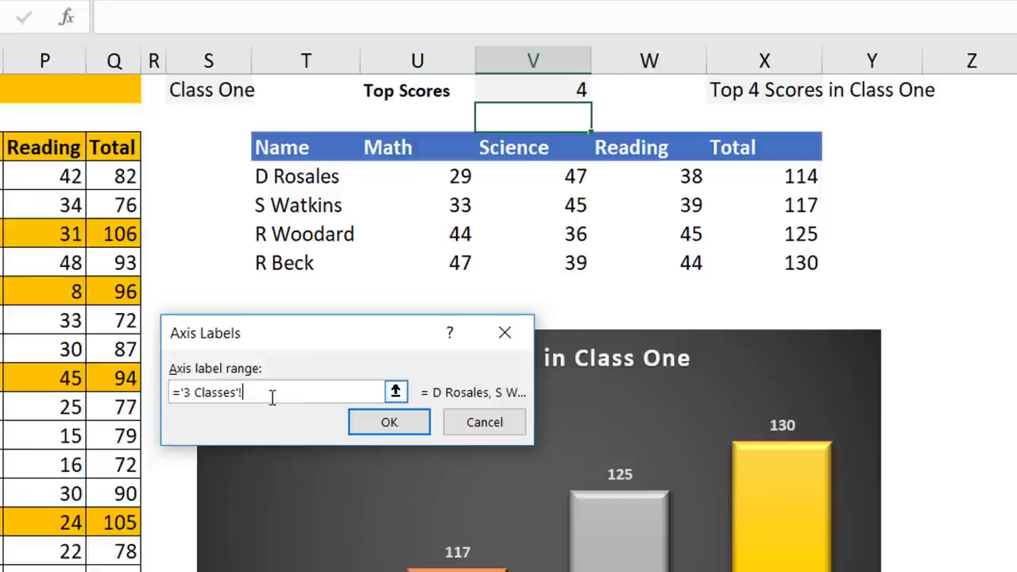
key("F3")
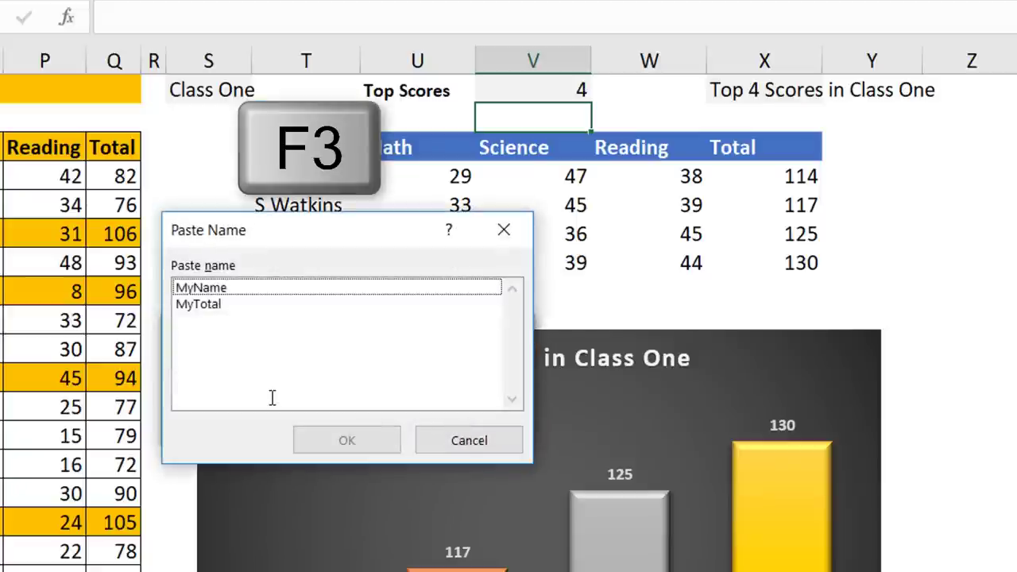
left_click_drag(336, 229, 571, 207)
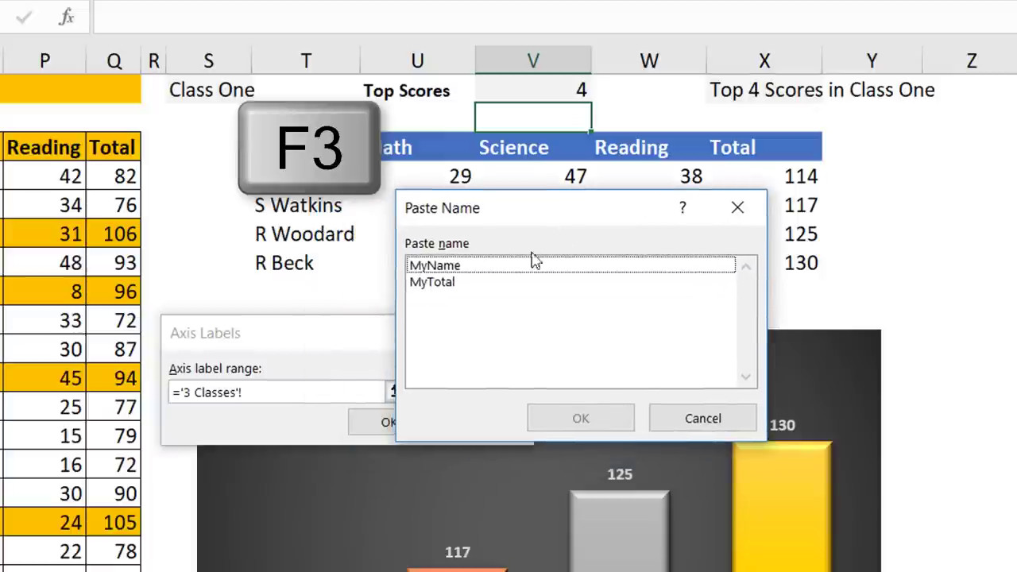
left_click(437, 269)
left_click(555, 413)
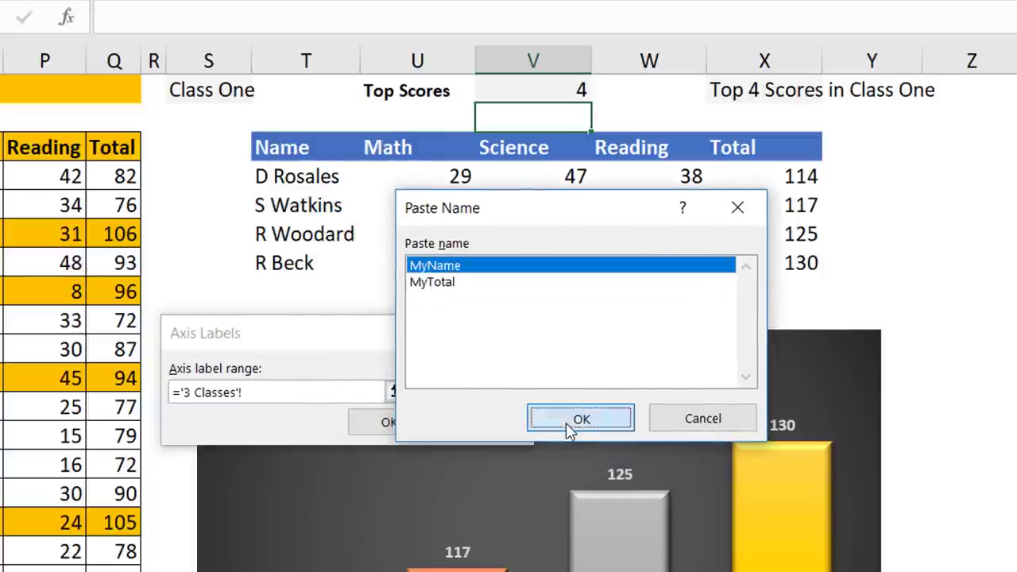
left_click(389, 422)
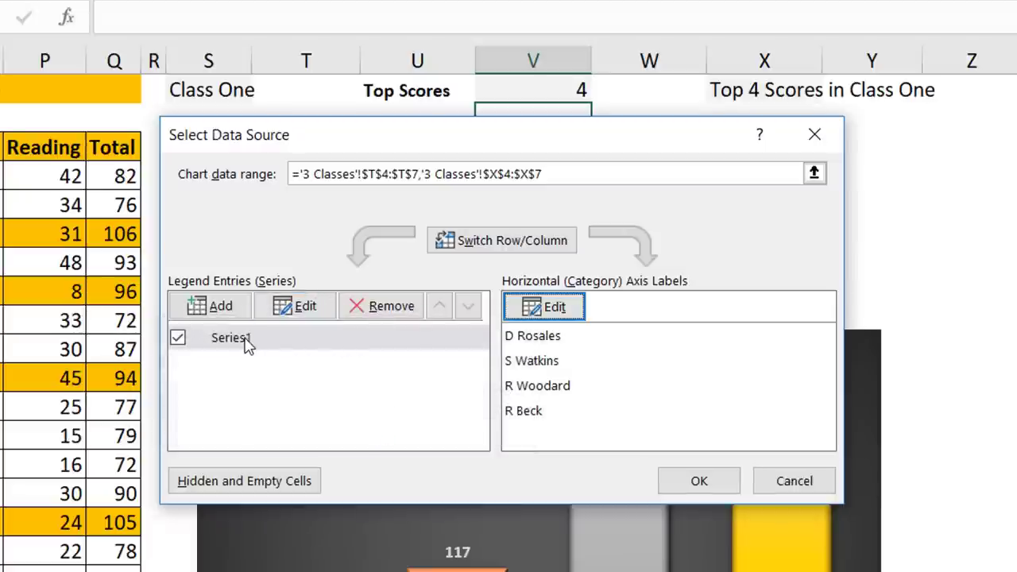
Set the values of Series1 to ='3 Classes'!MyTotal and apply the chart's data source changes.
left_click(280, 340)
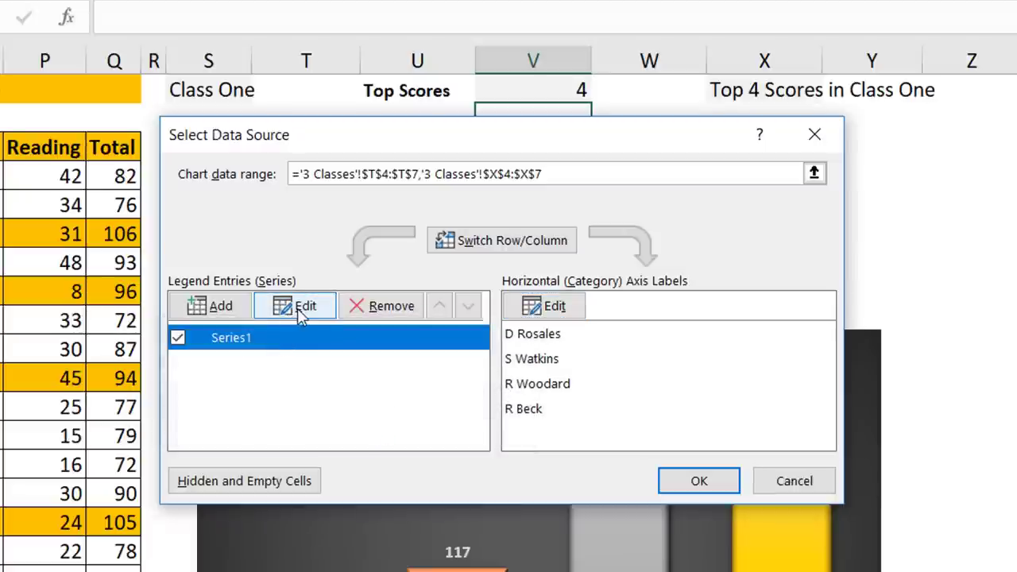
left_click(302, 314)
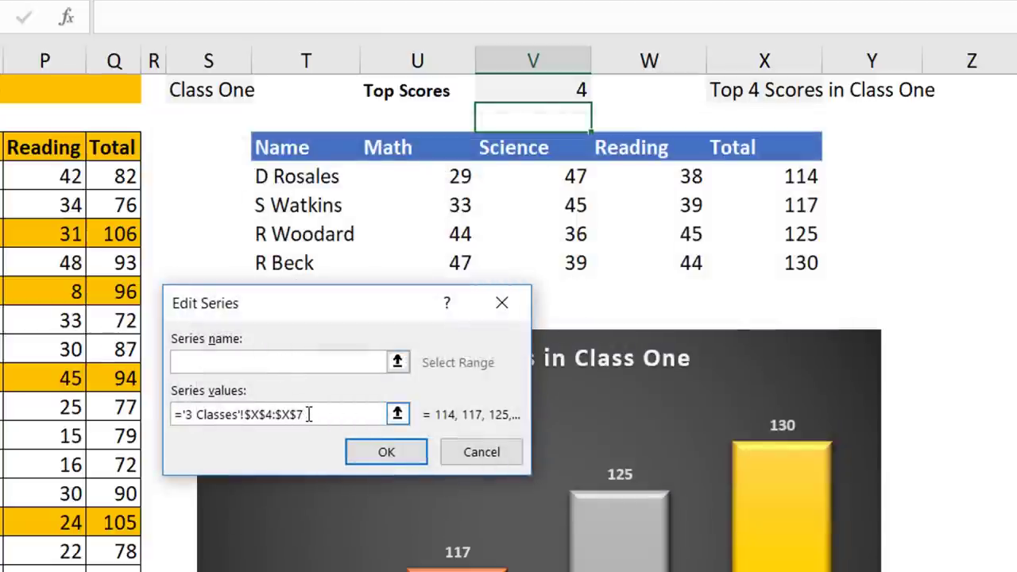
left_click_drag(309, 415, 248, 419)
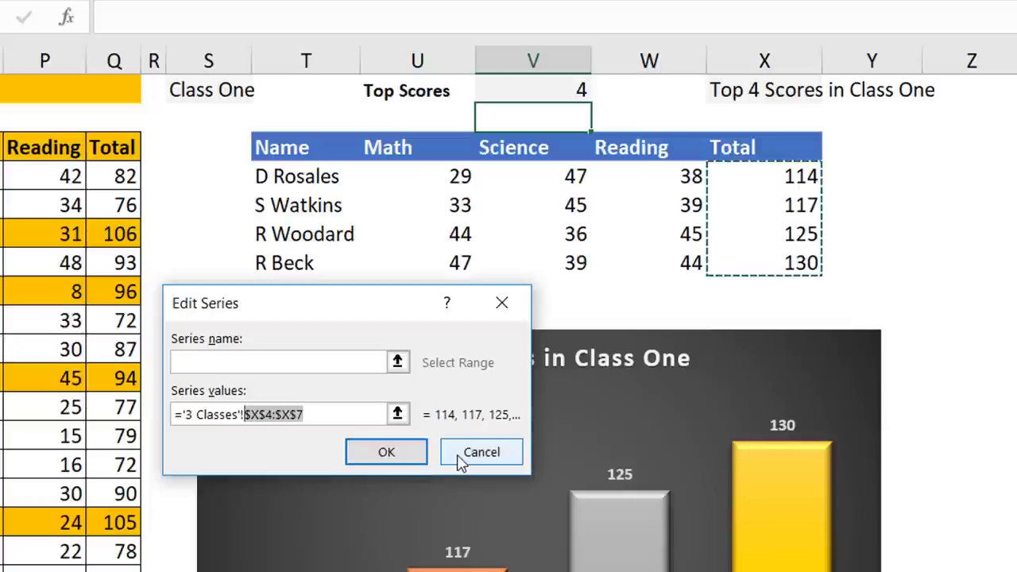
key("BackSpace")
key("F3")
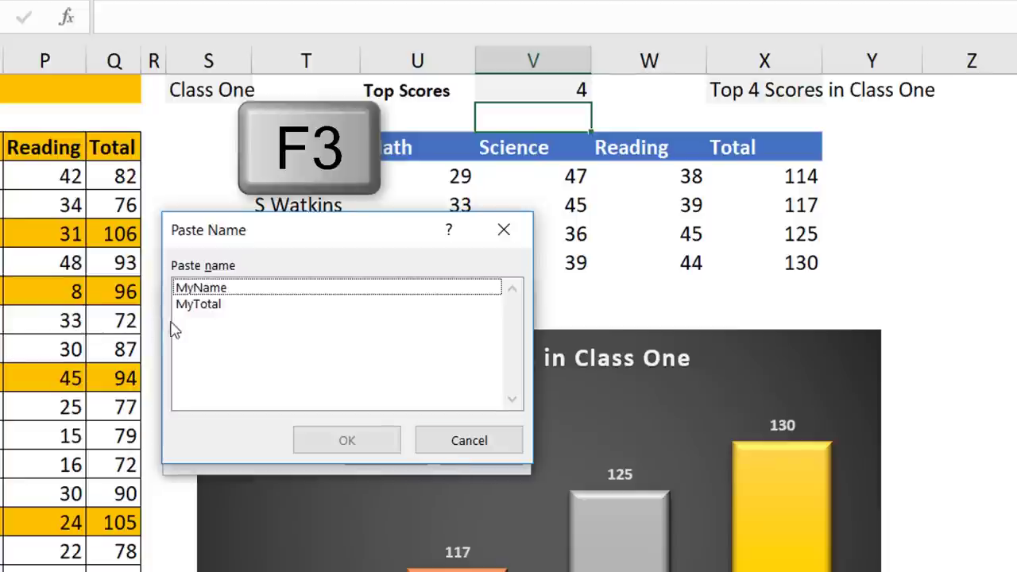
left_click(195, 305)
left_click(328, 442)
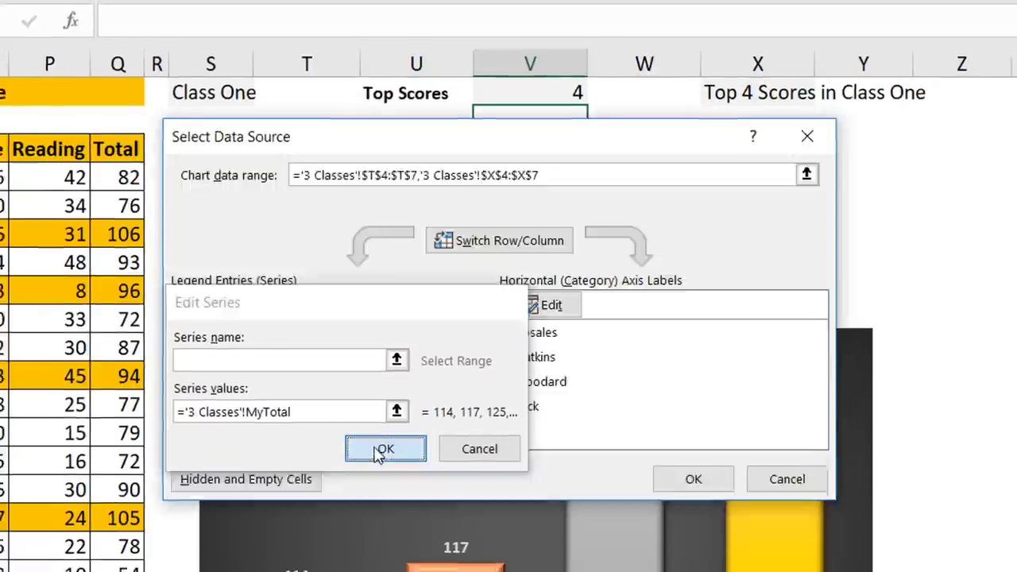
left_click(378, 455)
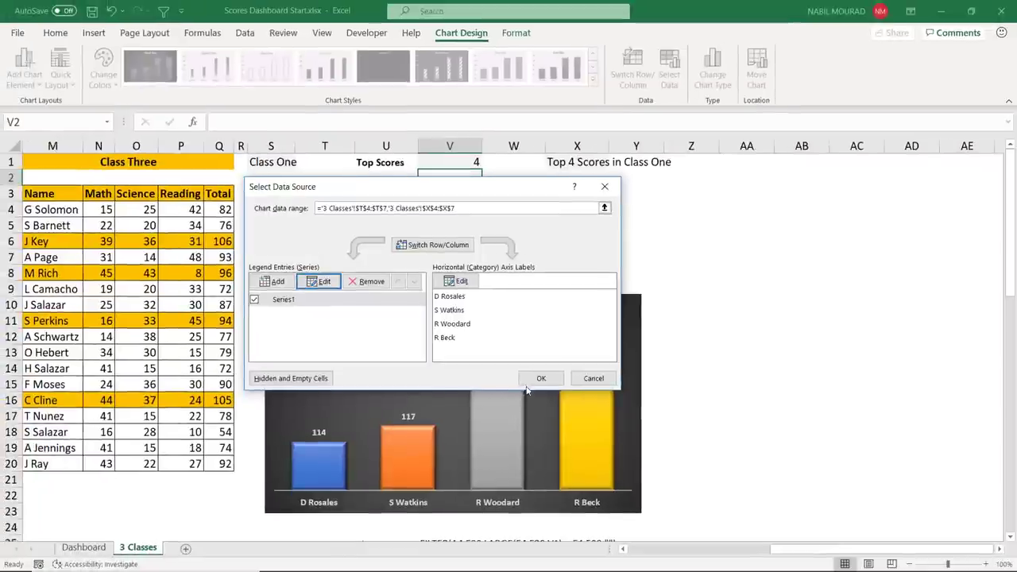
left_click(533, 384)
Set the Top Scores count in cell V1 to 5 to test the chart's dynamic ranges.
mouse_move(503, 408)
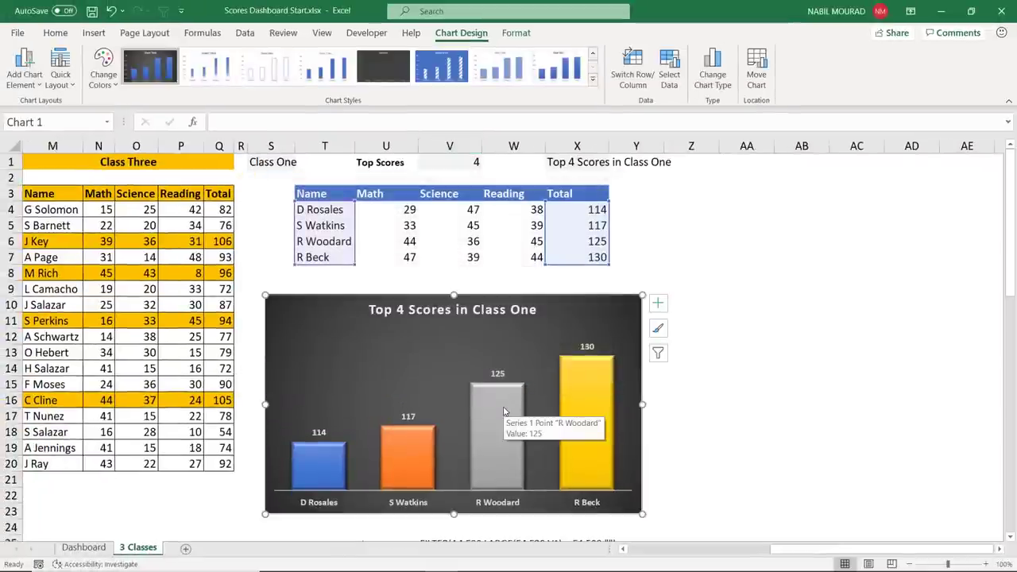
left_click(740, 400)
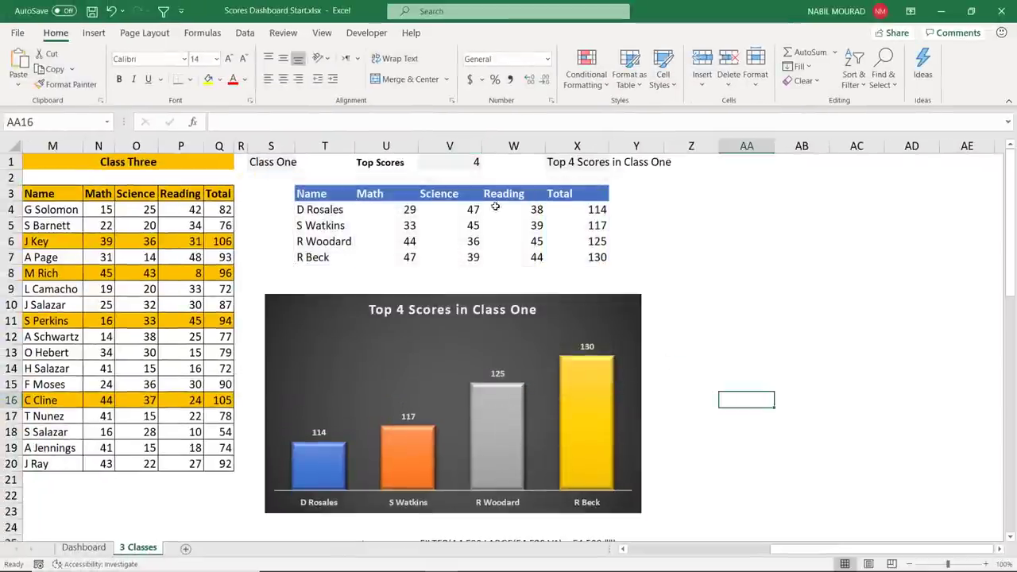
left_click(464, 165)
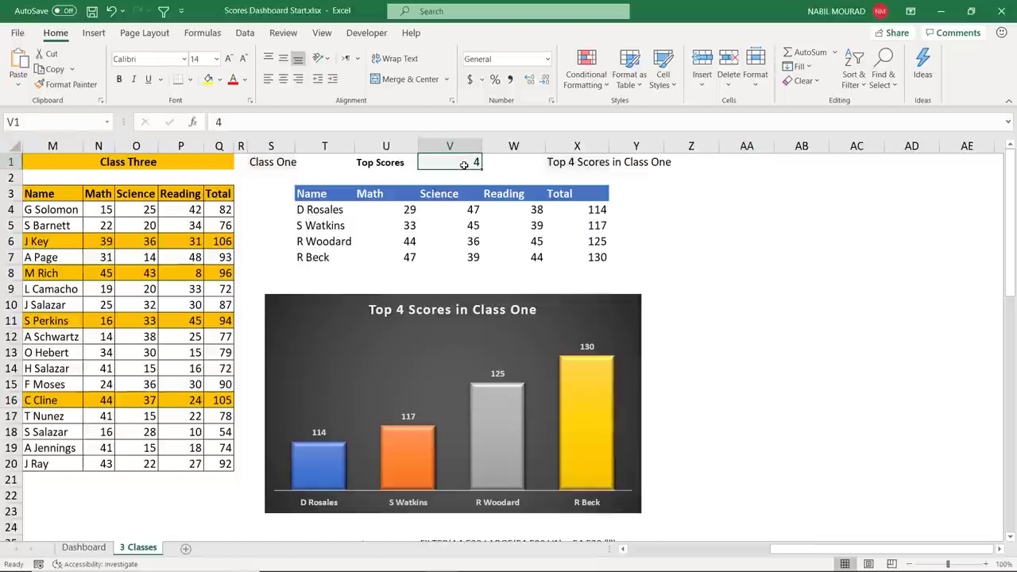
type("5")
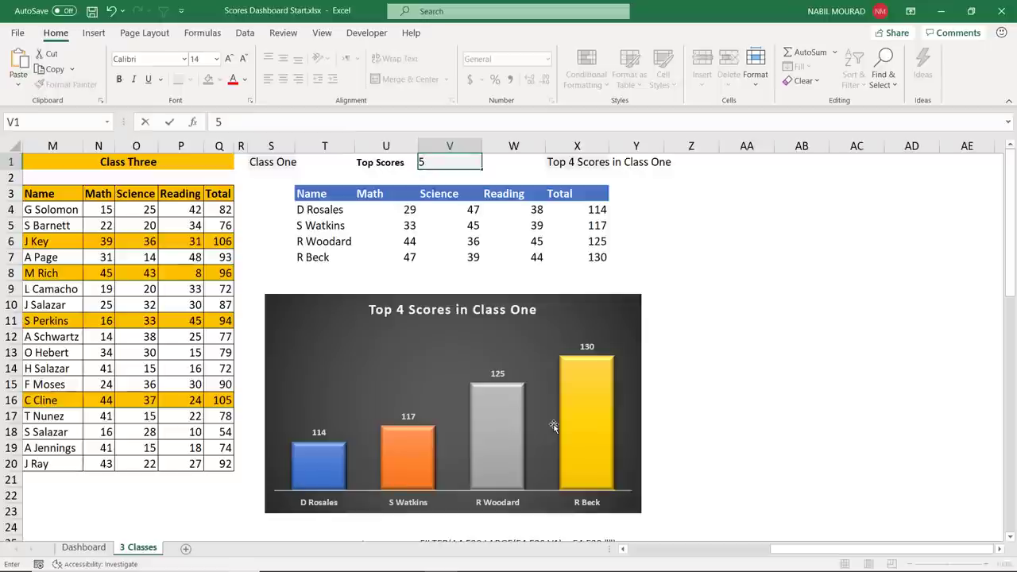
key("Return")
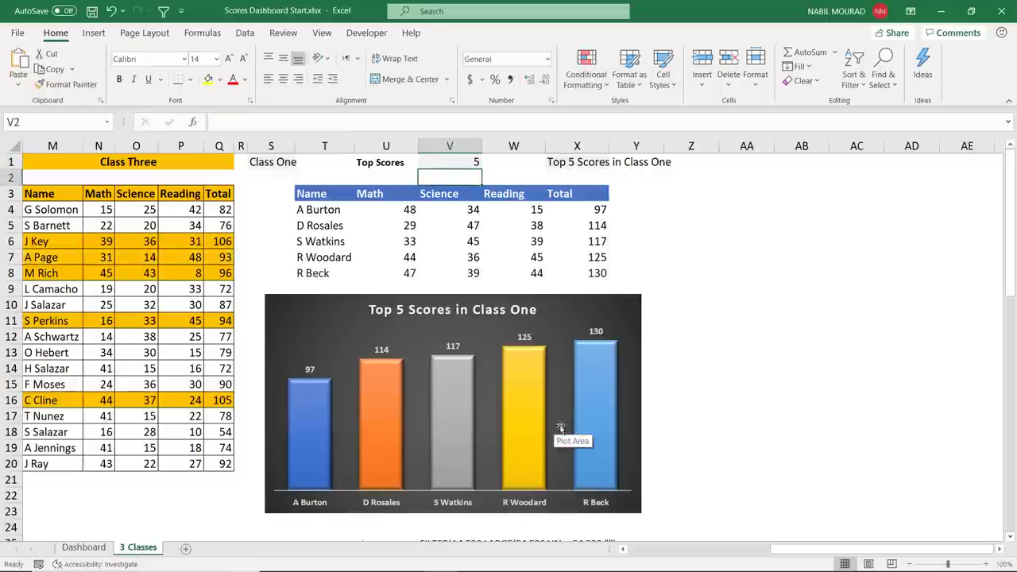
Change the Top Scores count in cell V1 to 3.
left_click(475, 161)
type("3")
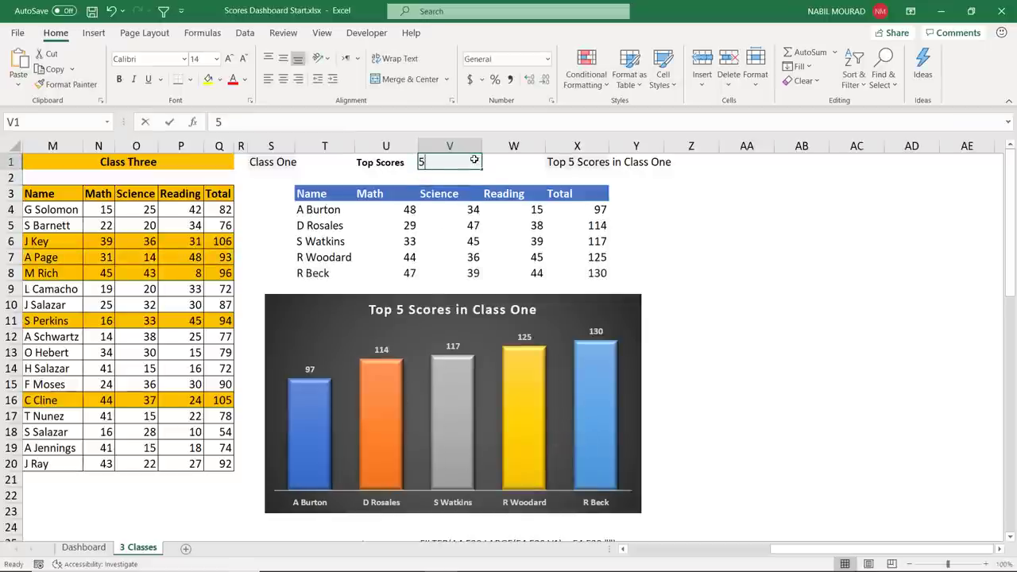
key("Return")
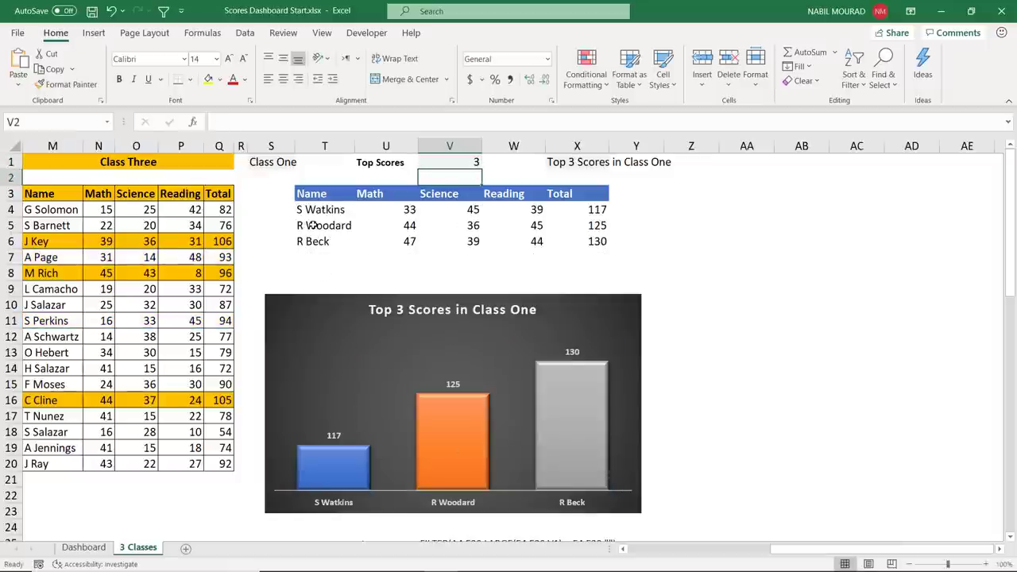
Choose Class Two as the class in cell S1.
left_click(266, 163)
left_click(301, 163)
left_click(275, 184)
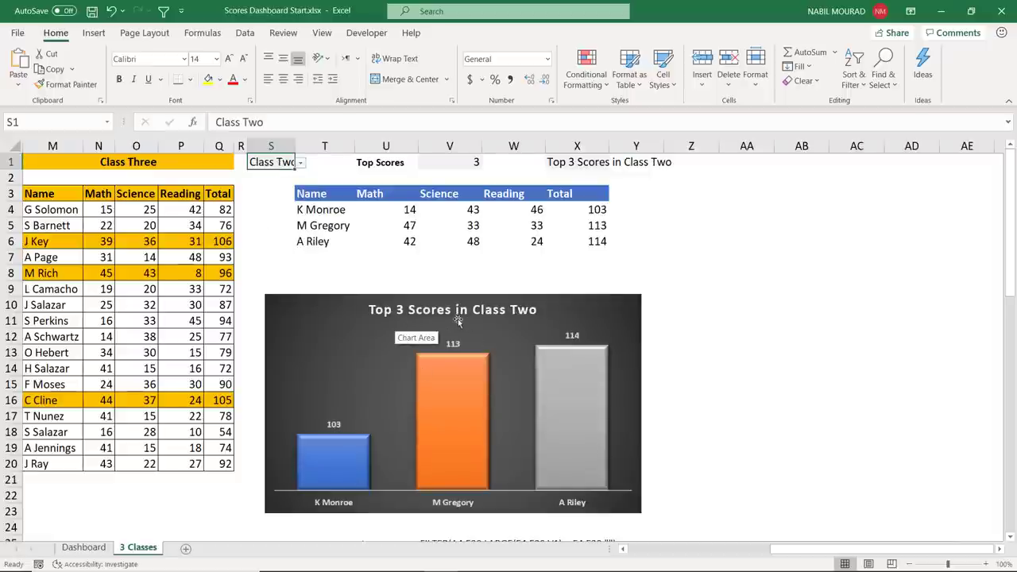
Review the ribbon customization options to check that Developer is enabled among the main tabs, and accept them.
left_click(638, 329)
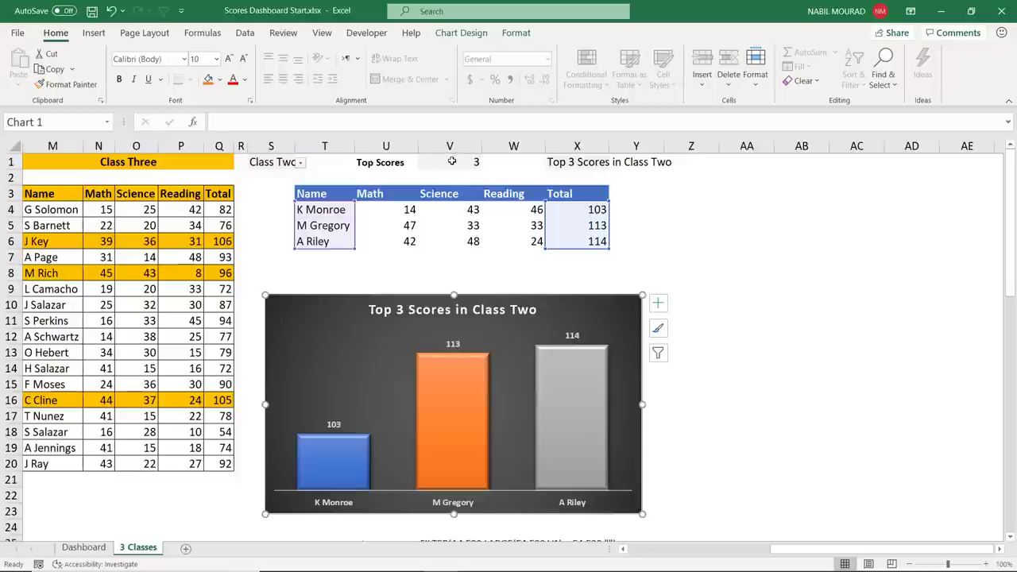
left_click(364, 36)
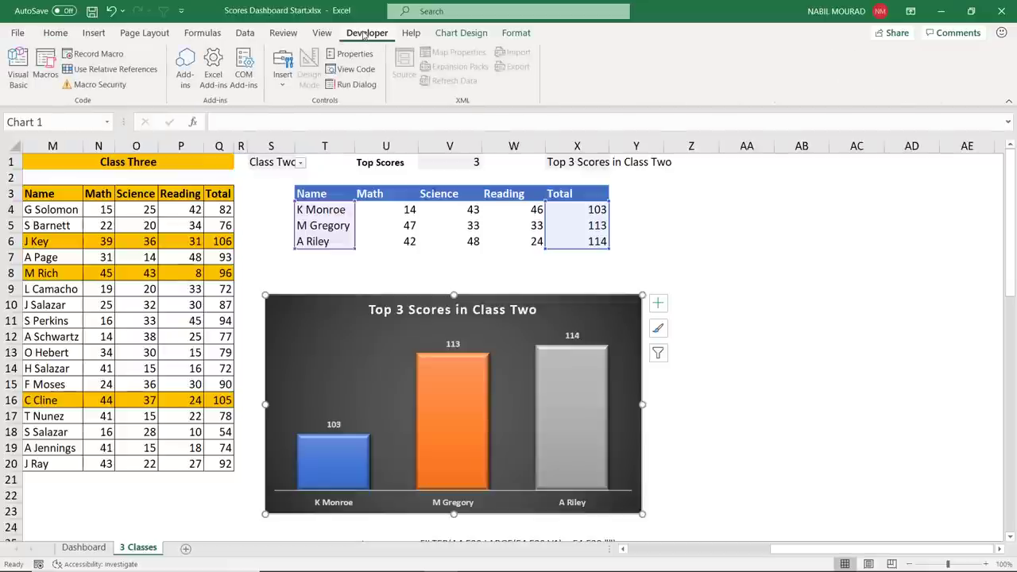
right_click(364, 36)
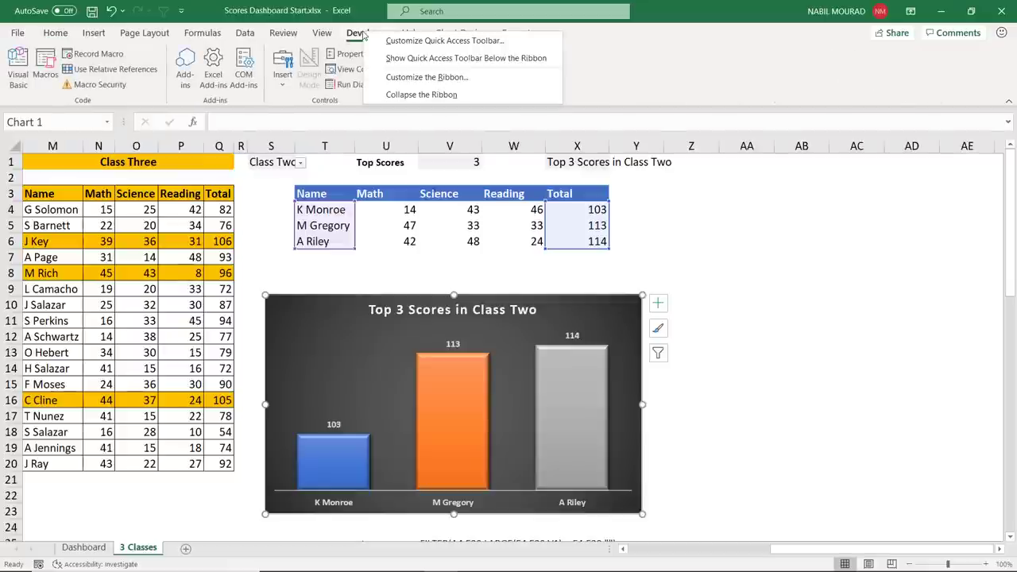
left_click(408, 79)
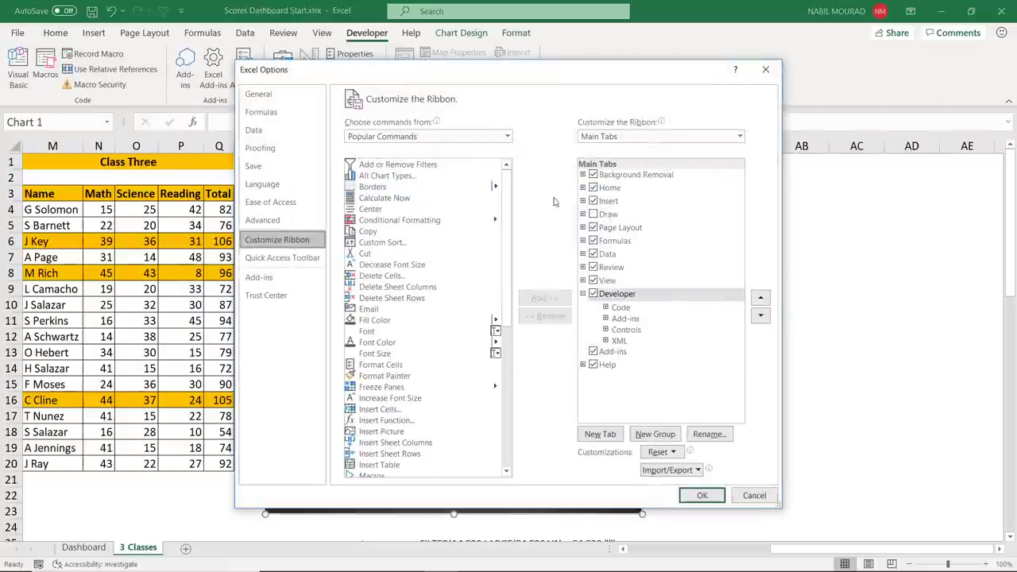
left_click(702, 495)
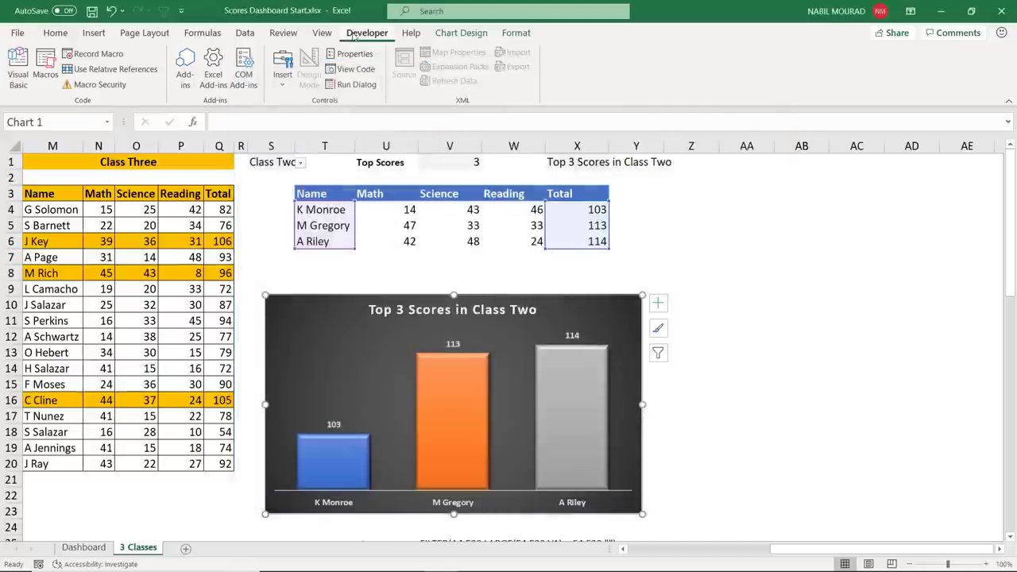
Insert a spin button form control beside the Top Scores count, over cells W1 and W2.
left_click(283, 77)
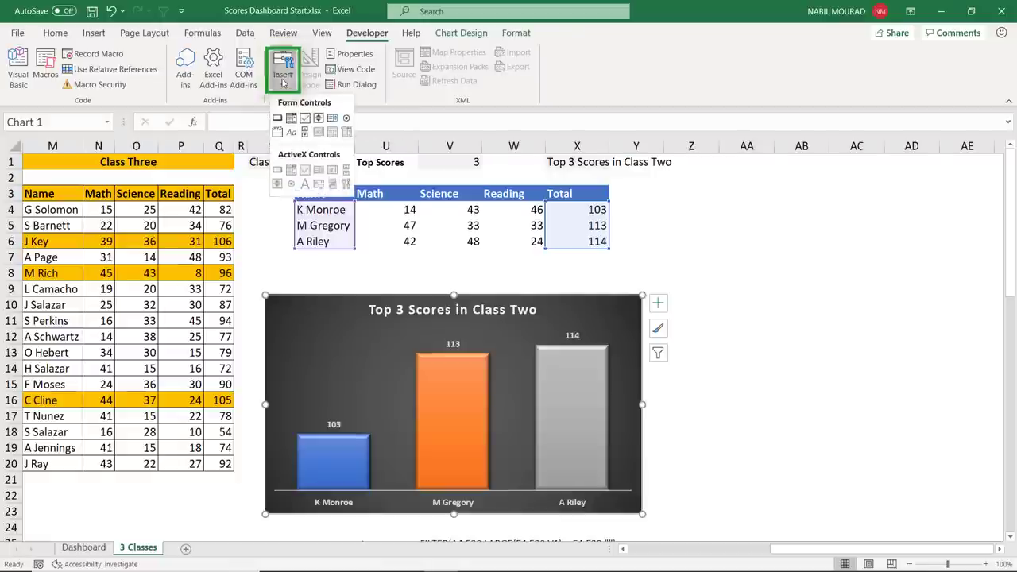
left_click(319, 120)
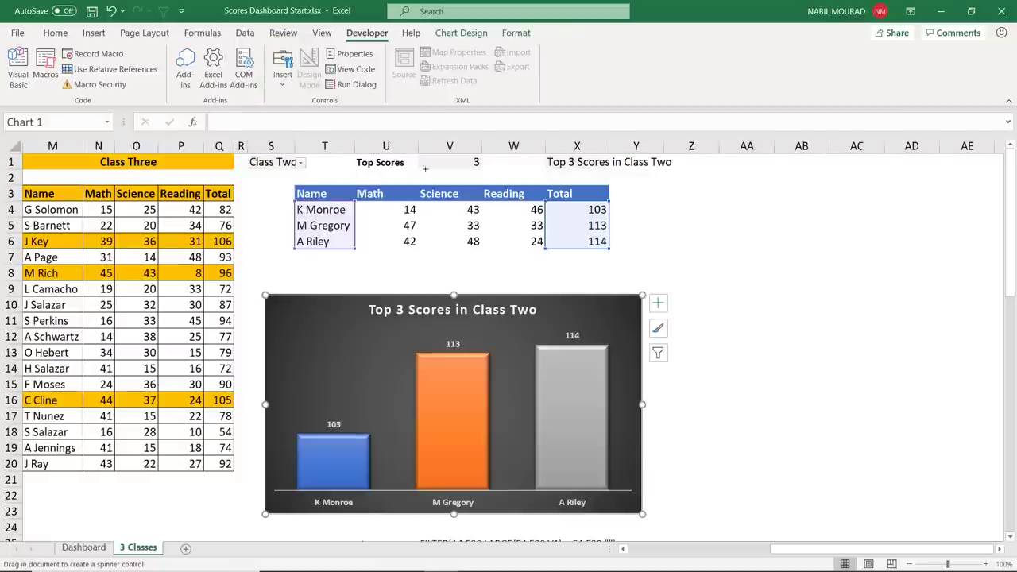
left_click_drag(492, 166, 525, 184)
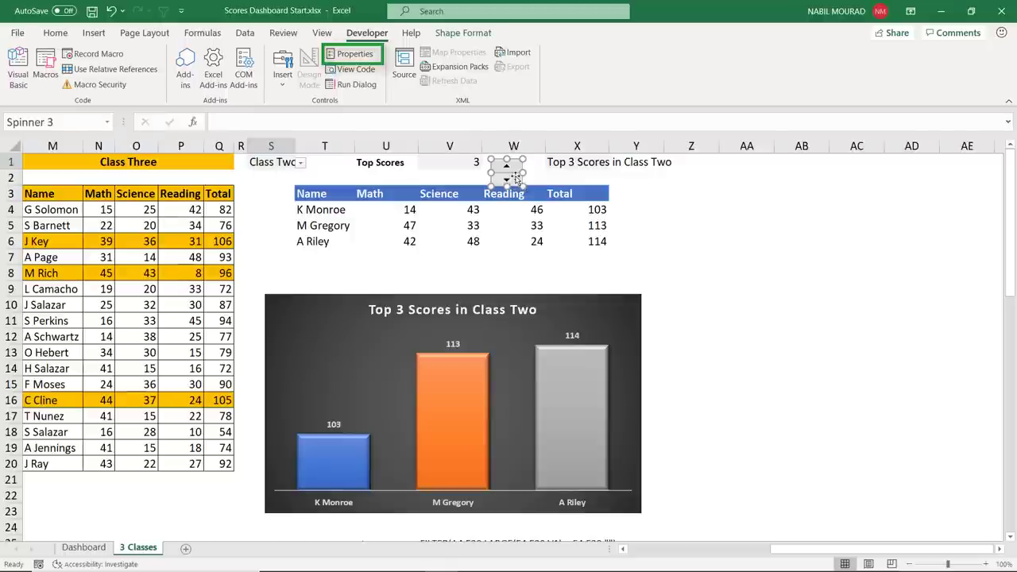
Set the spin button's minimum value to 1 and its maximum value to 10 in its control properties.
left_click(352, 54)
left_click(351, 54)
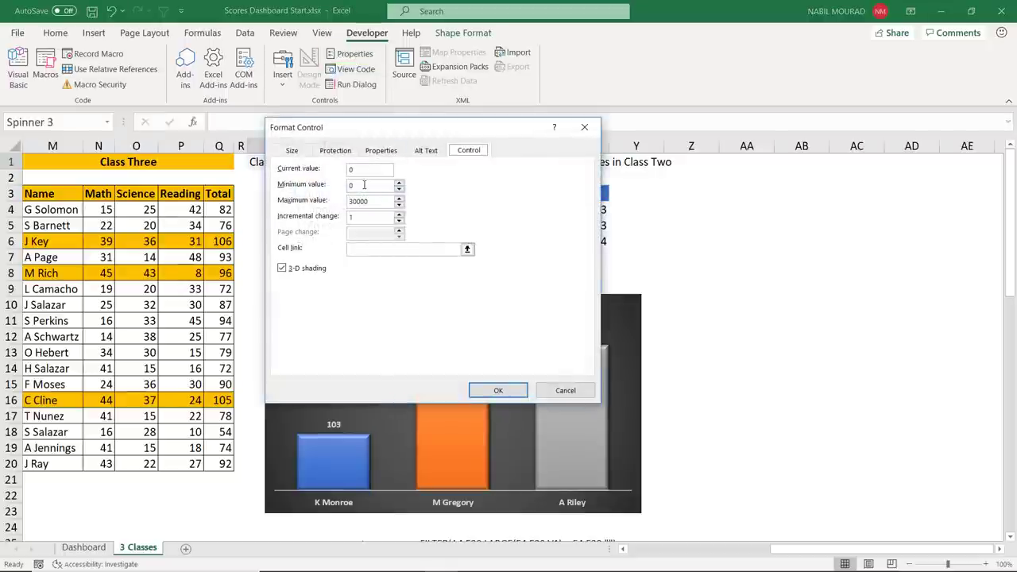
left_click_drag(364, 184, 328, 187)
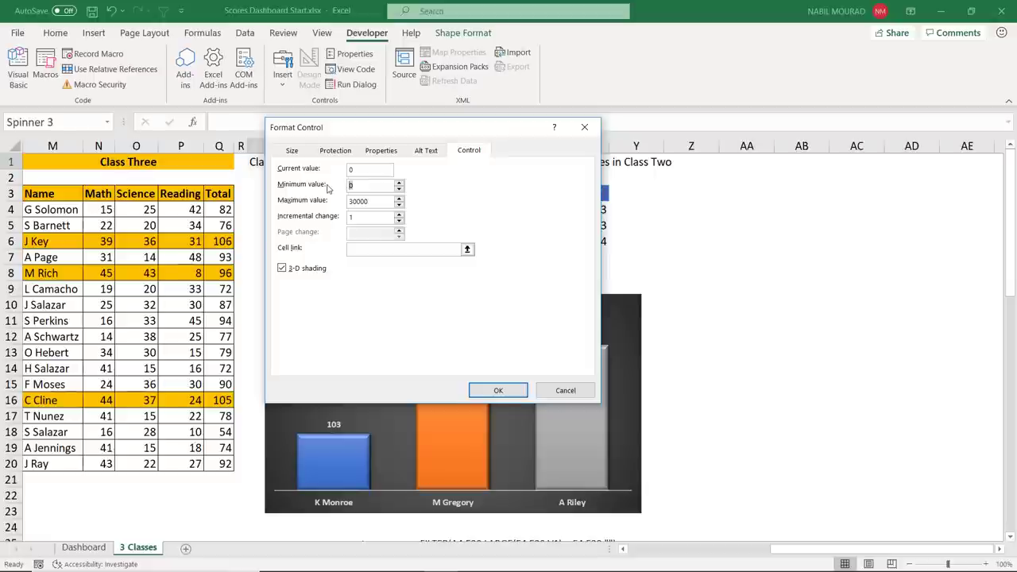
type("1")
left_click_drag(369, 204, 330, 188)
type("10")
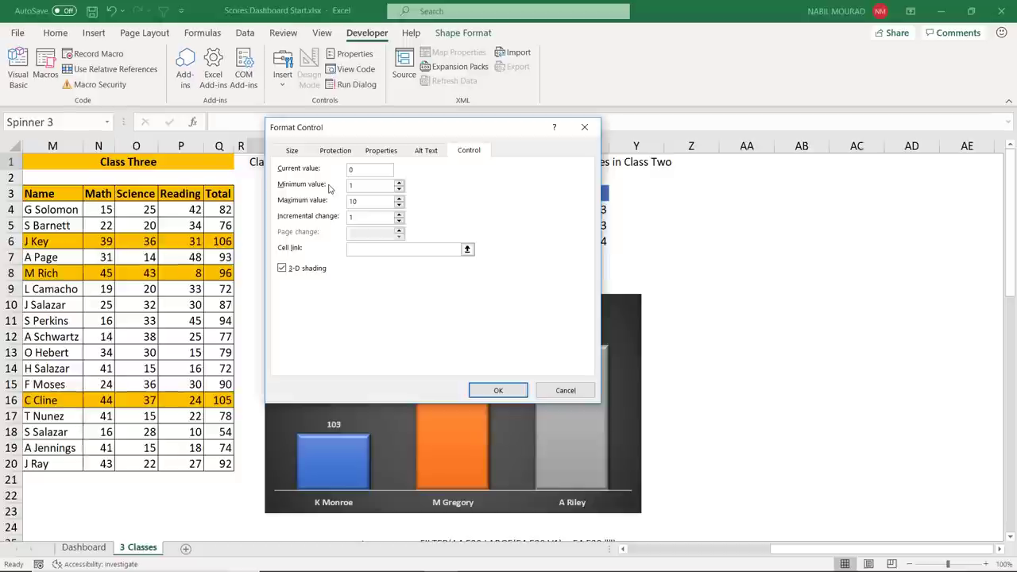
Set the spin button's cell link to $V$1 without a sheet reference.
left_click(357, 251)
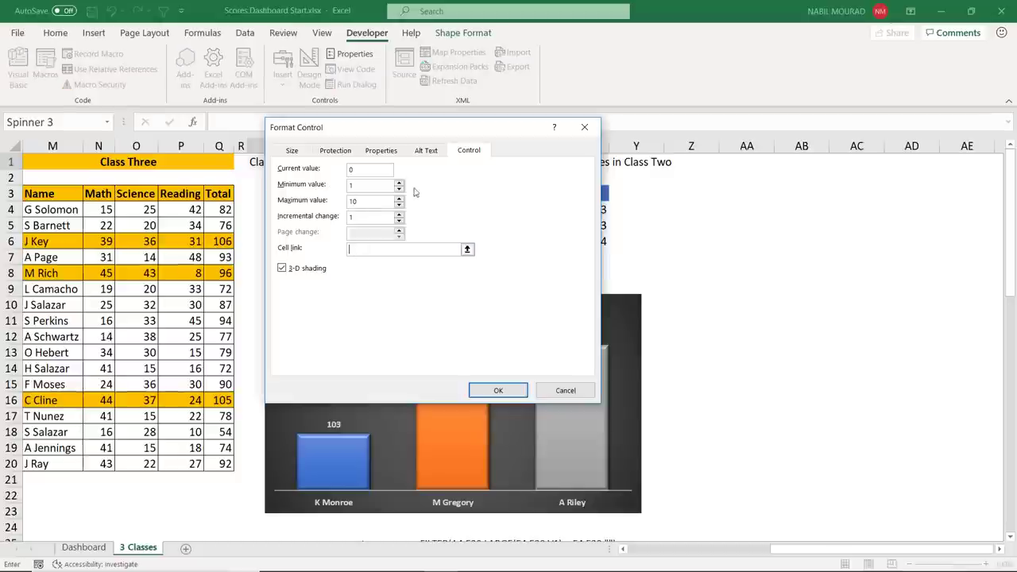
left_click_drag(430, 135, 256, 131)
left_click(450, 162)
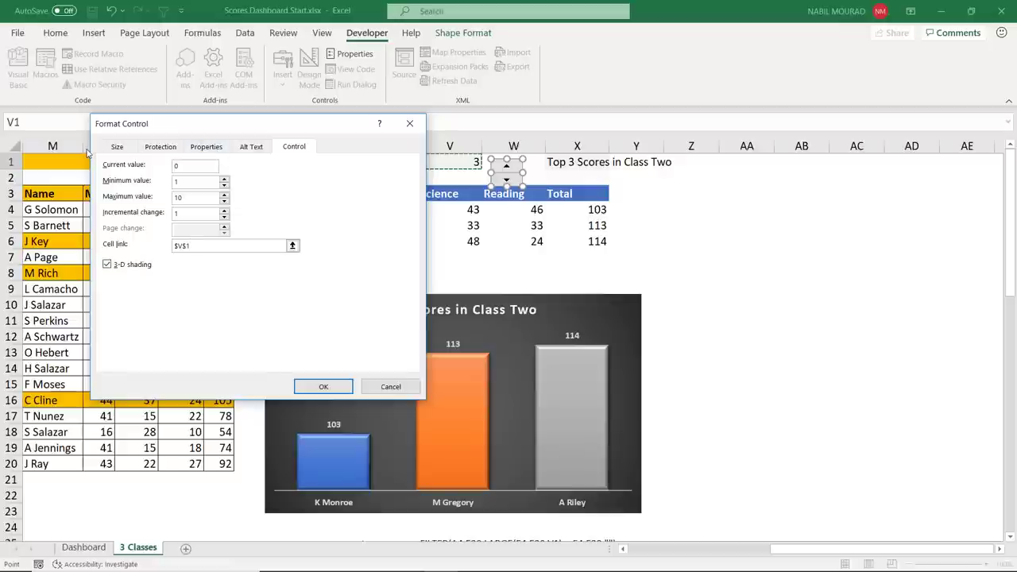
Replace the spin button's cell link with the sheet-qualified reference '3 Classes'!$V$1 and apply the control settings.
double_click(195, 246)
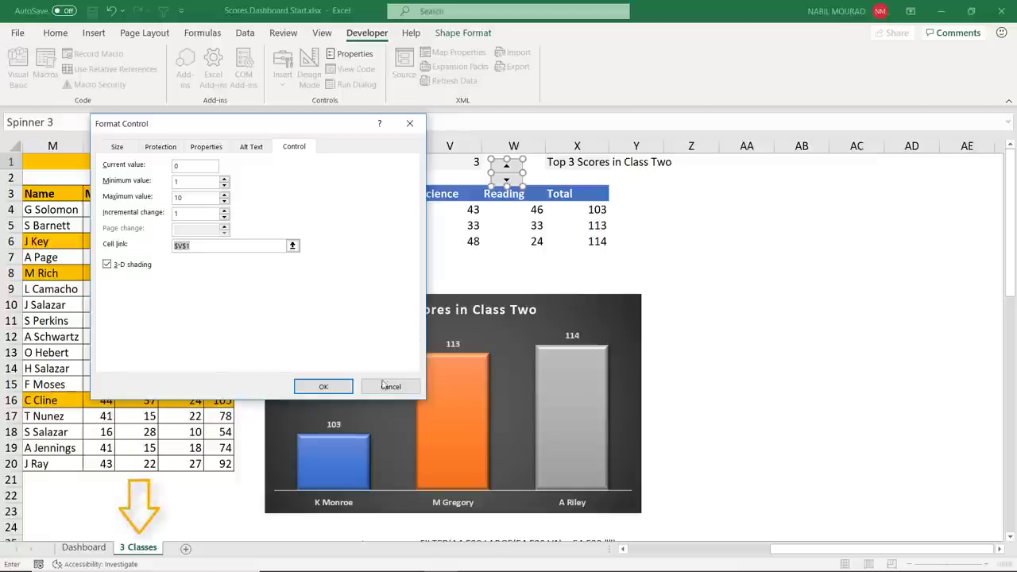
left_click(92, 548)
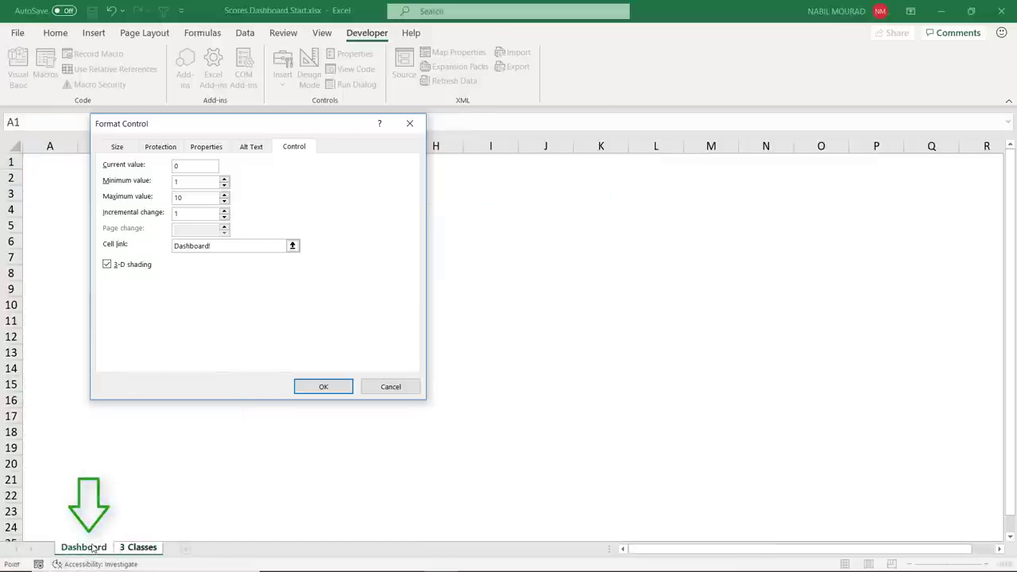
left_click(137, 548)
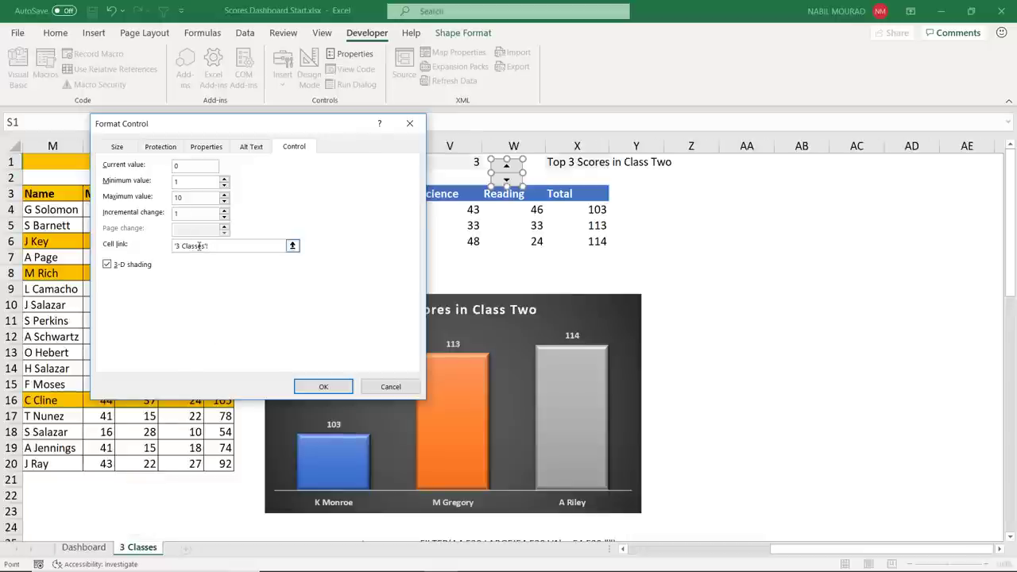
left_click(460, 161)
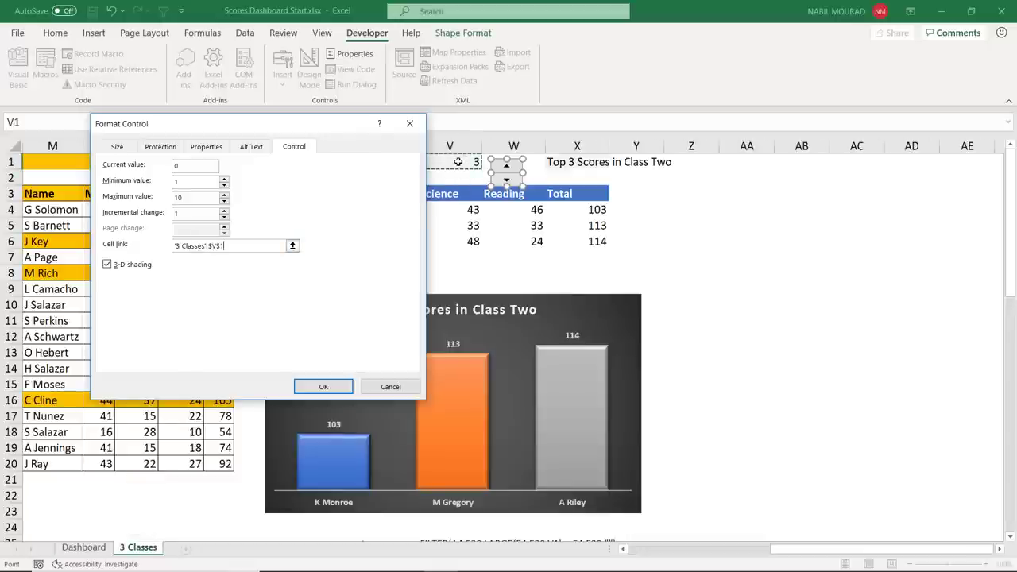
left_click(346, 386)
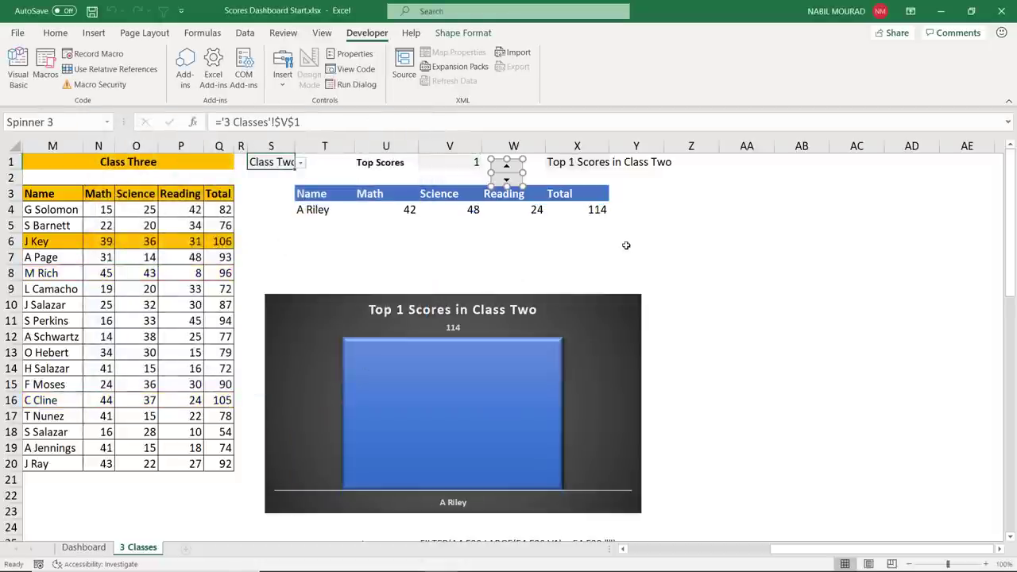
Deselect the spin button and use it to raise the Top Scores count to 4.
left_click(681, 244)
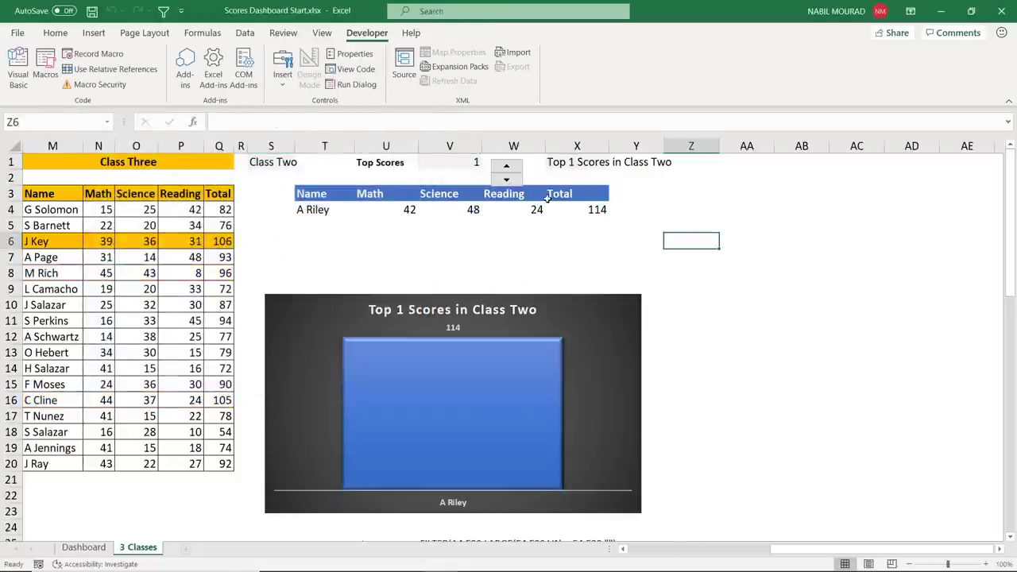
left_click(509, 167)
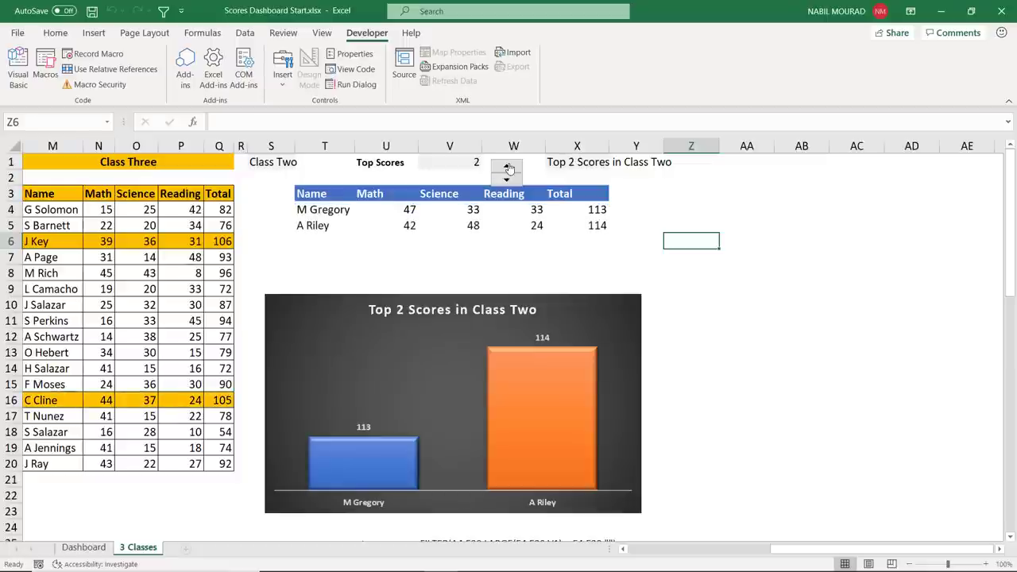
left_click(509, 167)
left_click(509, 166)
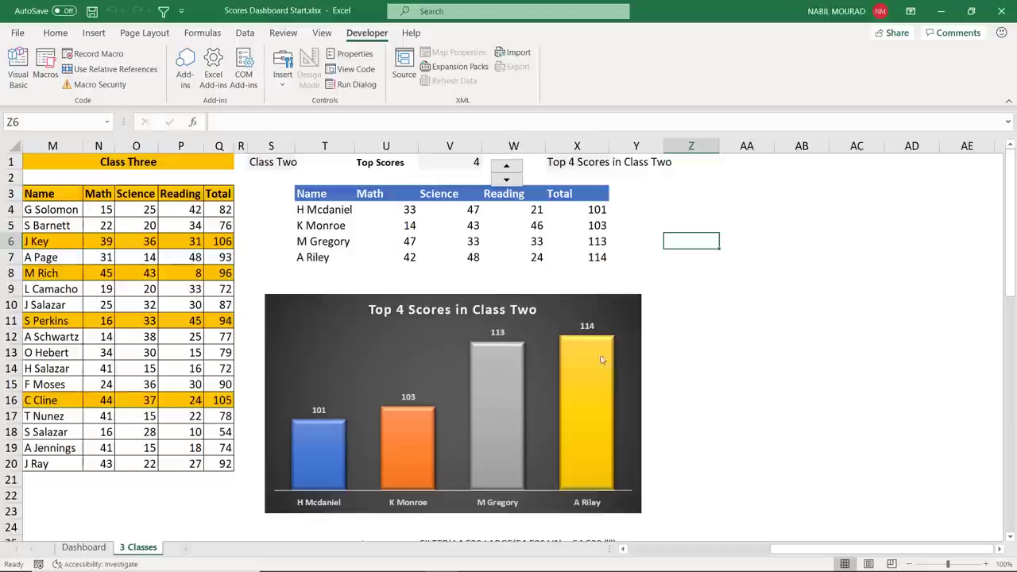
mouse_move(482, 463)
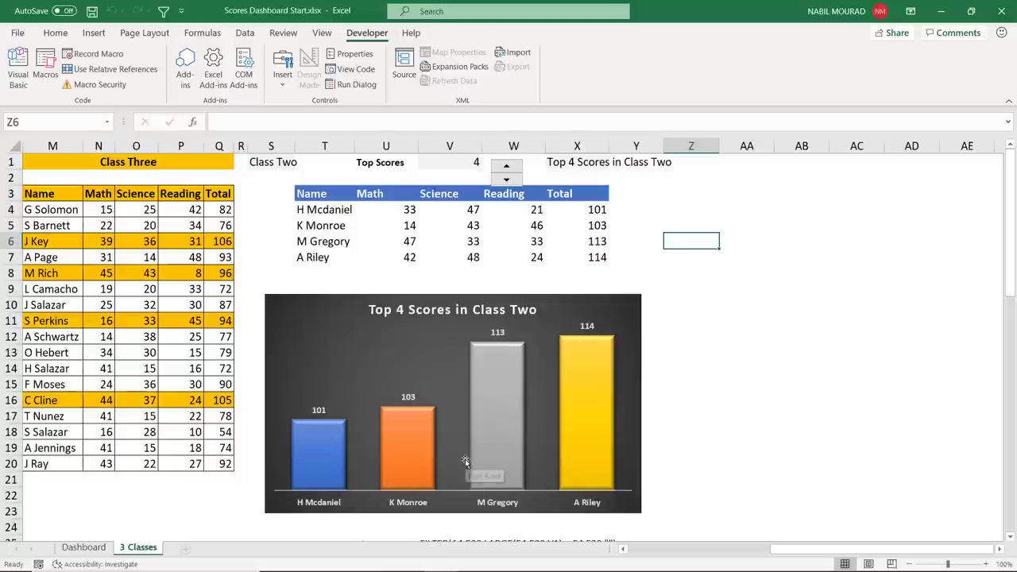
Switch the class in cell S1 to Class One.
left_click(288, 163)
left_click(302, 163)
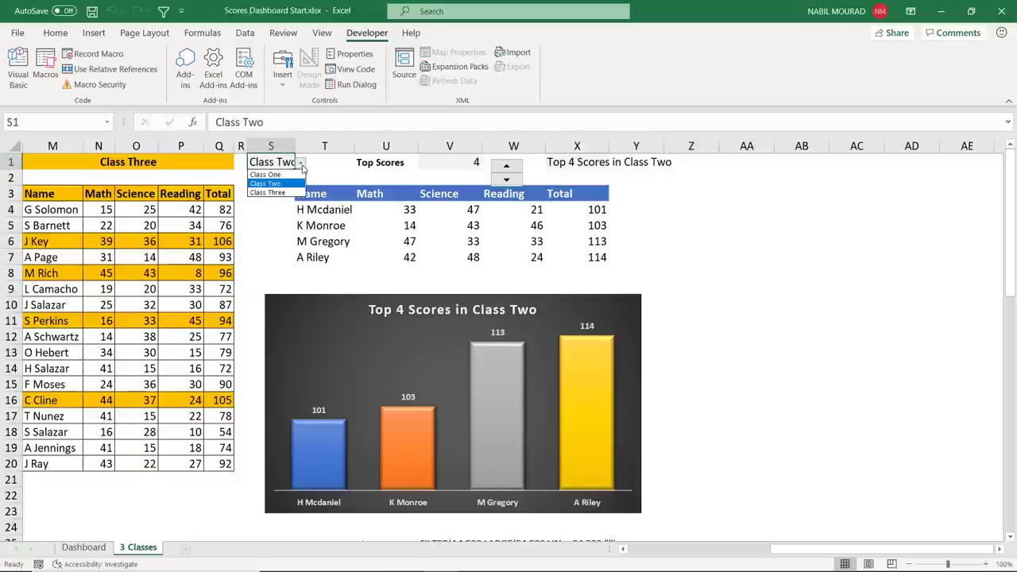
left_click(274, 175)
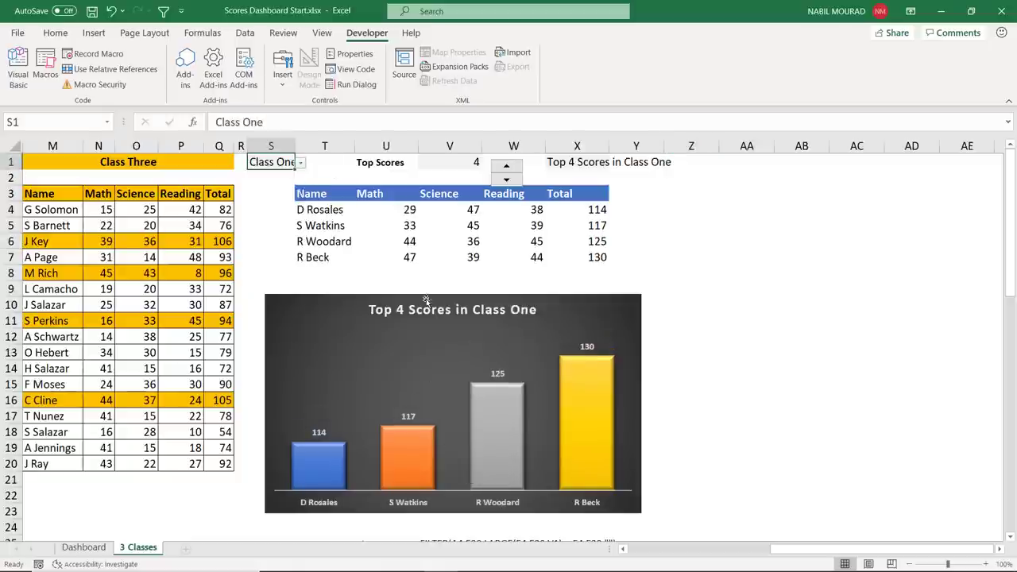
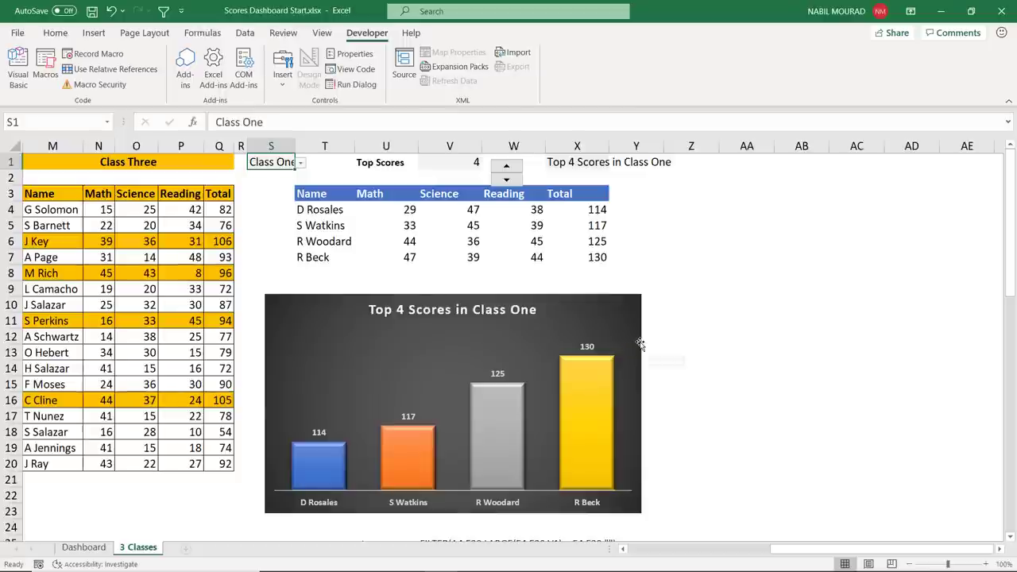
Move the Top Scores chart from the 3 Classes sheet to cell A3 of the Dashboard sheet and enlarge it slightly to about row 17.
key("ctrl+x")
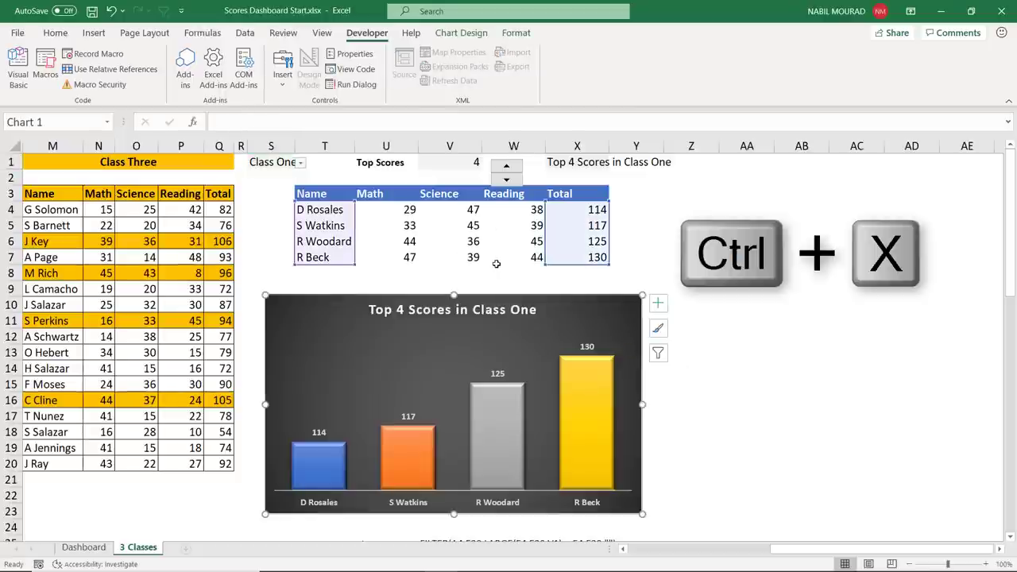
left_click(84, 548)
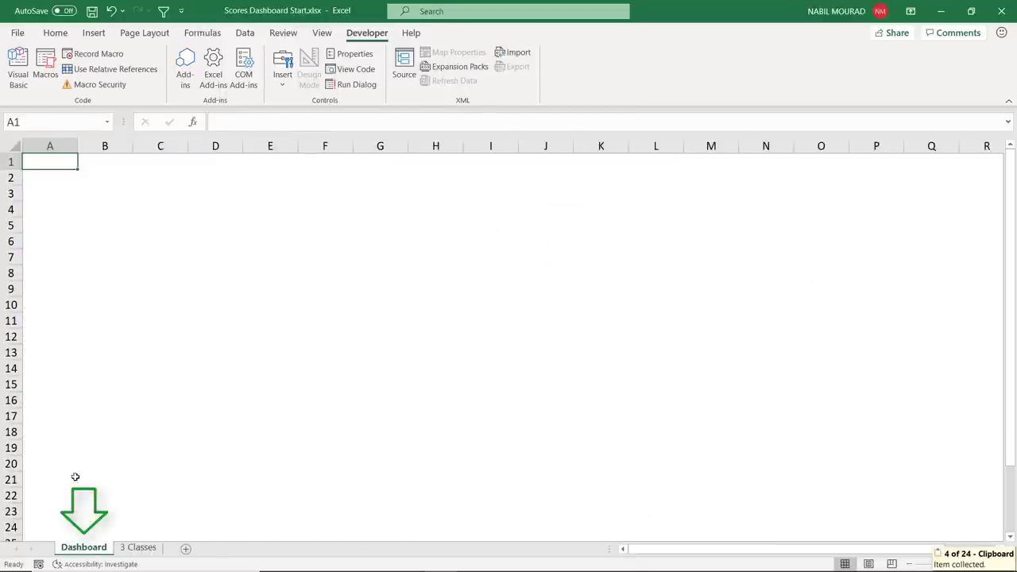
left_click(38, 193)
key("ctrl+v")
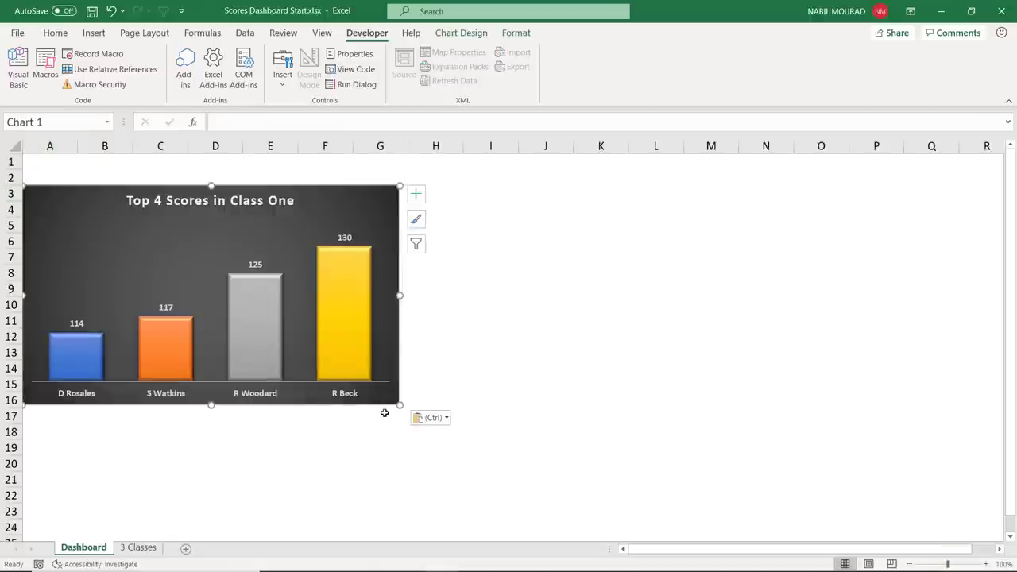
left_click_drag(399, 404, 420, 423)
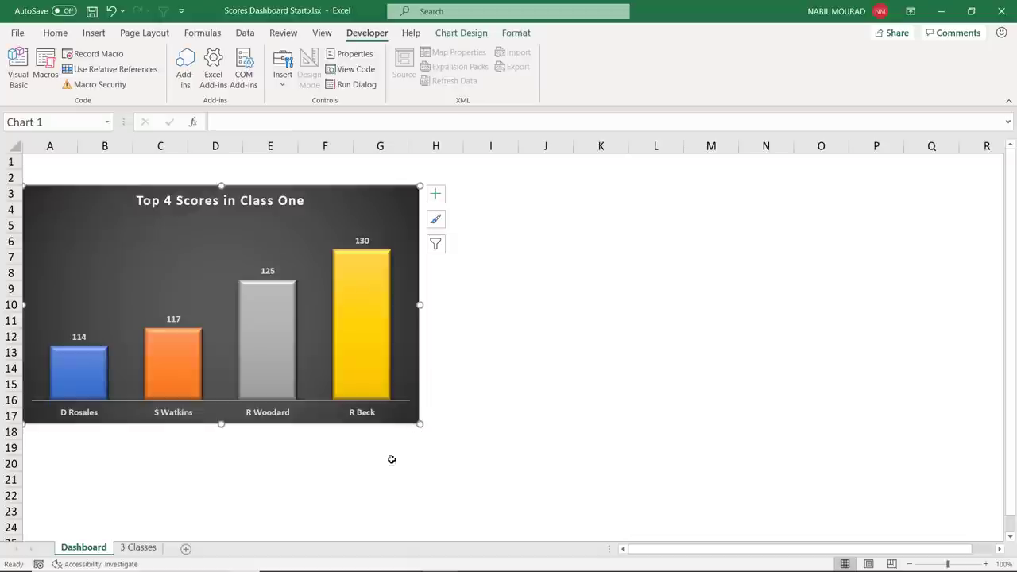
Add a list data validation to Dashboard cell A1 with the source ='3 Classes'!$U$25:$U$27.
left_click(45, 159)
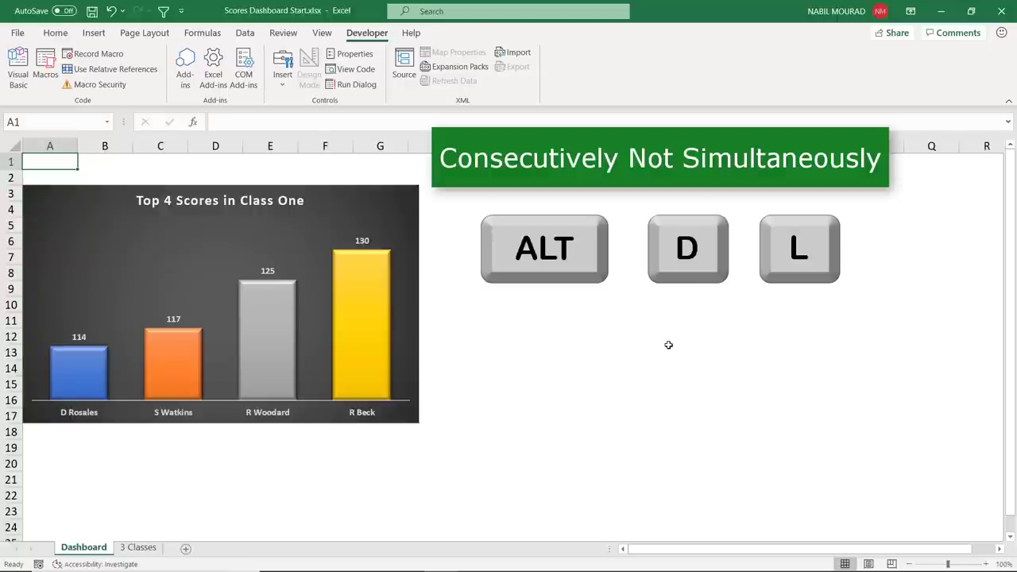
key("alt+d")
key("l")
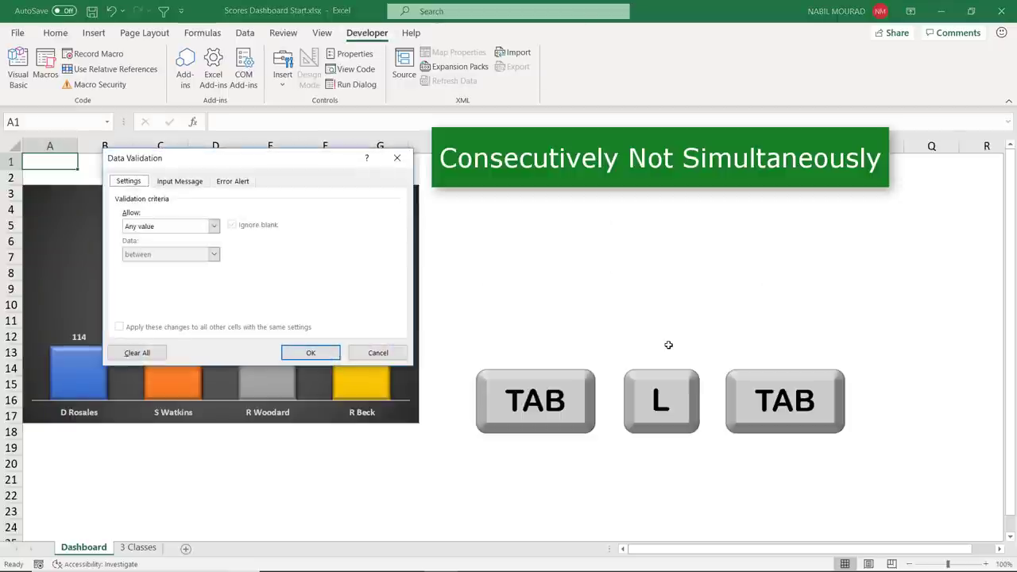
key("Tab")
key("l")
key("Tab")
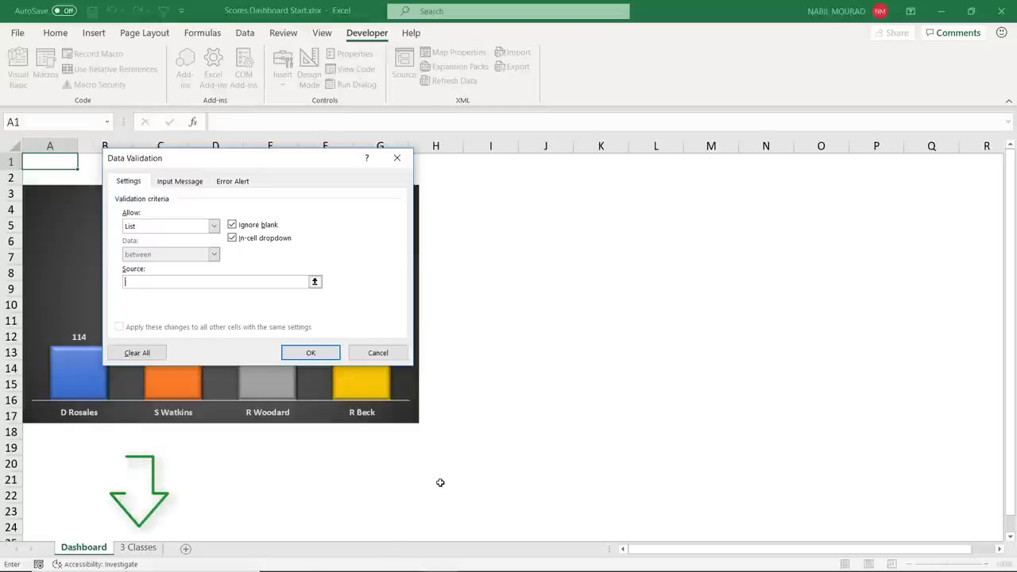
left_click(135, 548)
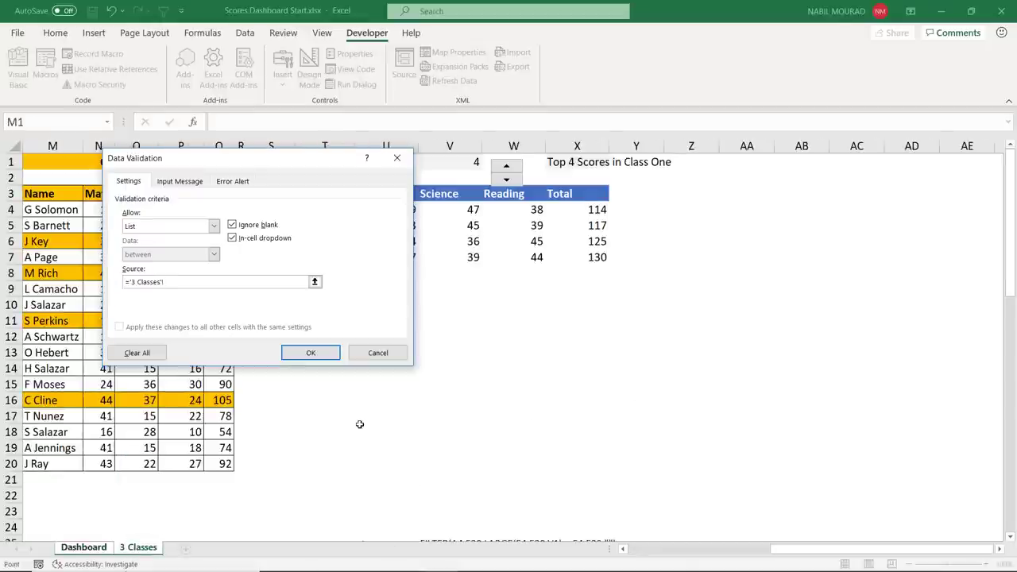
scroll(360, 425, "down", 4)
scroll(365, 427, "up", 1)
left_click_drag(373, 395, 372, 432)
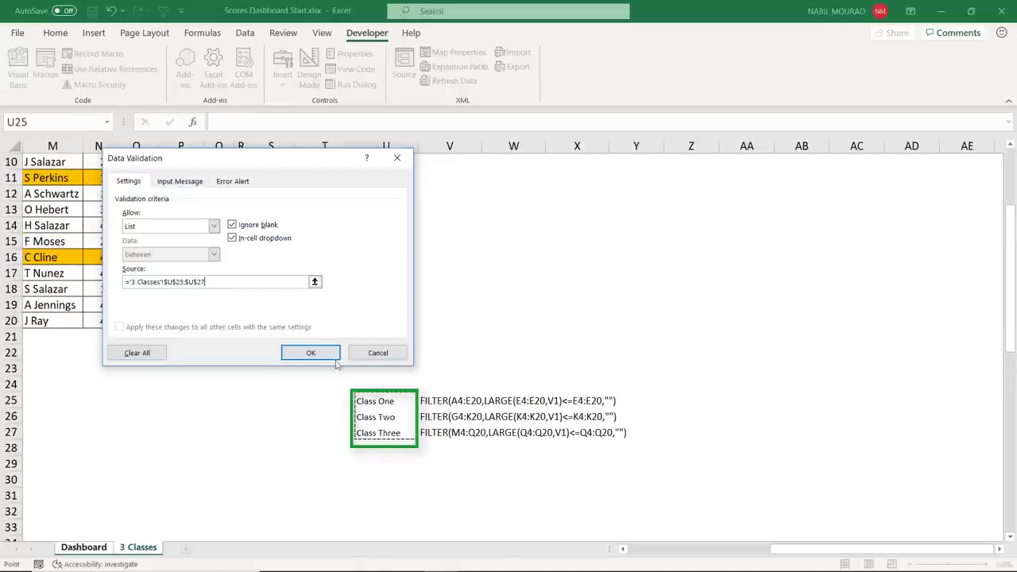
left_click(325, 355)
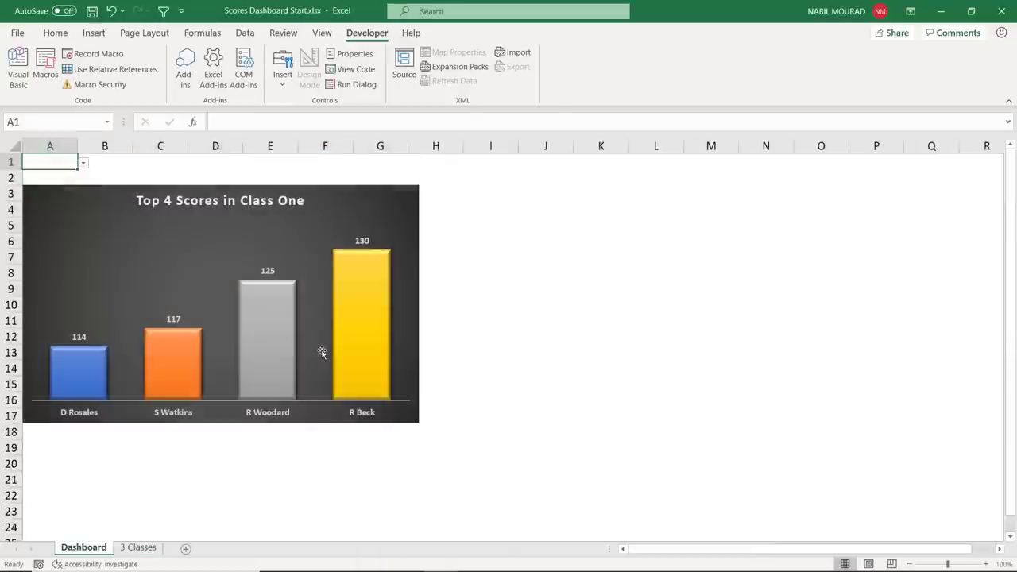
Try the new class list in Dashboard cell A1 by choosing Class One and Class Two.
left_click(83, 163)
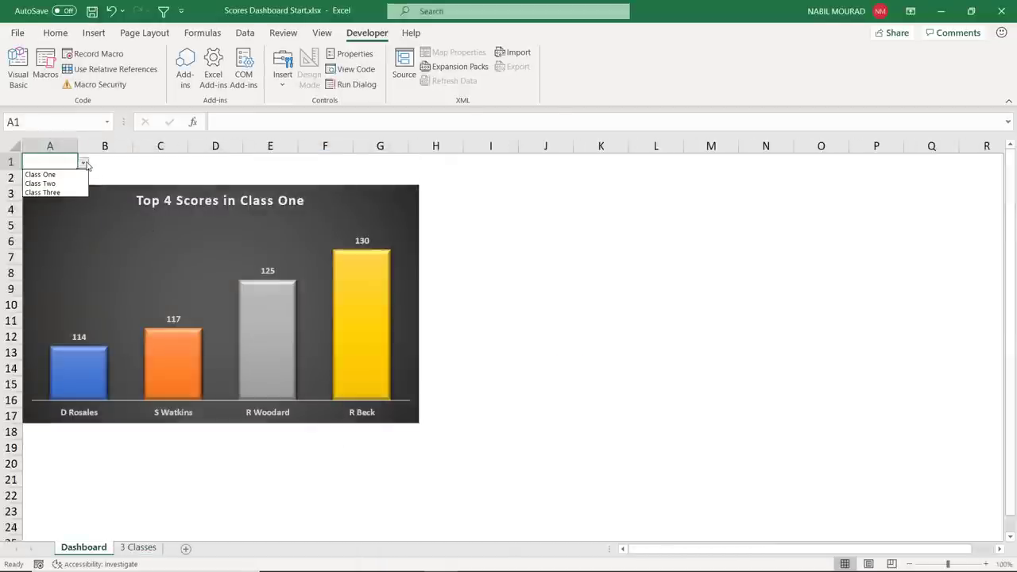
left_click(45, 175)
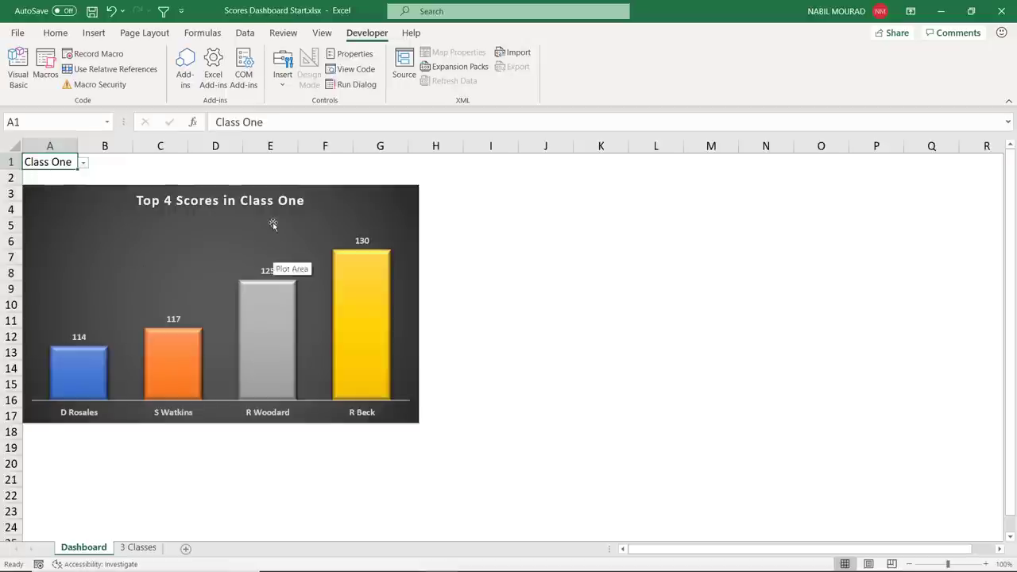
left_click(84, 162)
left_click(51, 183)
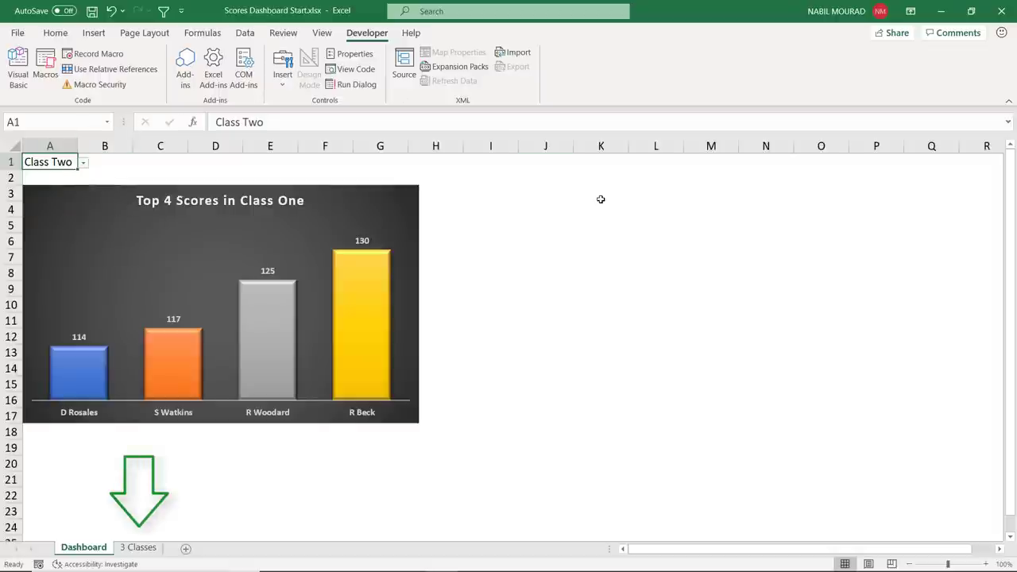
Clear everything, including the validation list, from cell S1 on the 3 Classes sheet.
left_click(138, 548)
scroll(378, 315, "up", 3)
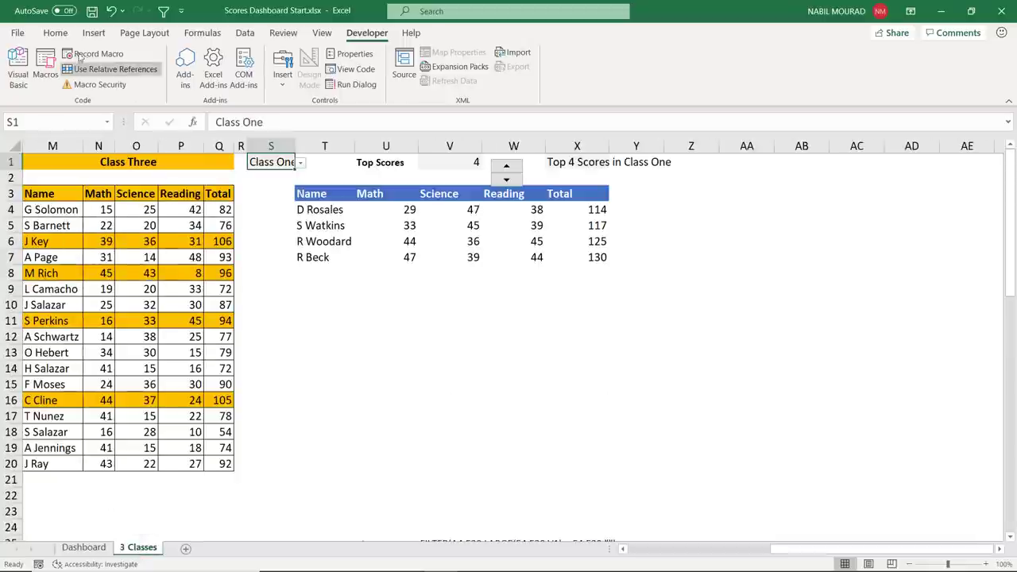
left_click(57, 34)
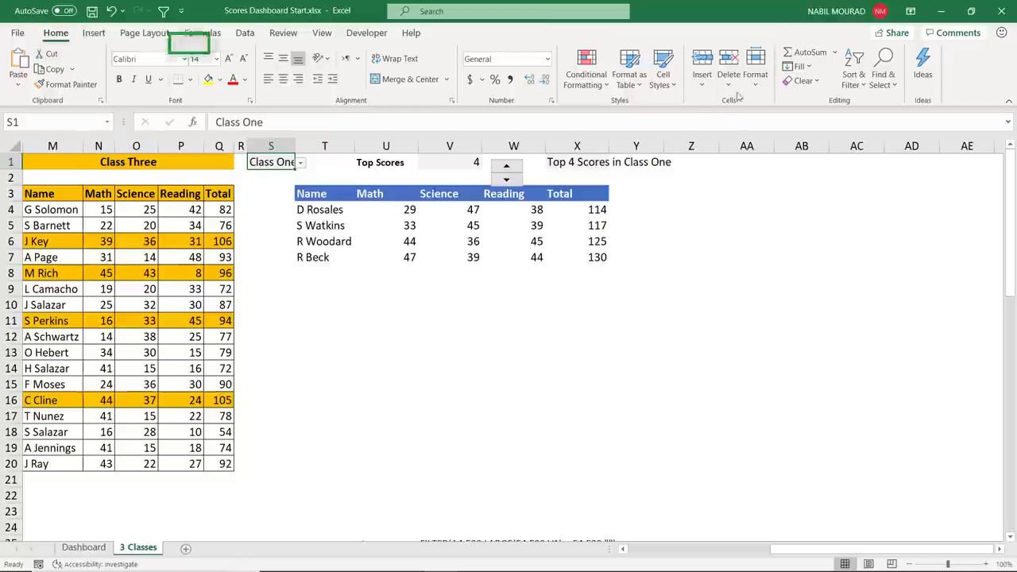
left_click(803, 80)
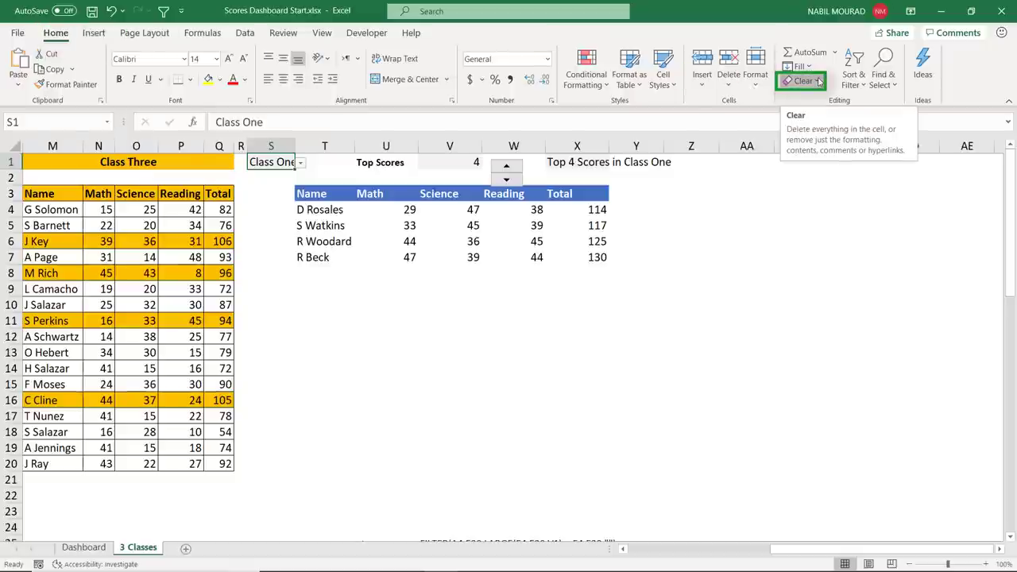
left_click(820, 82)
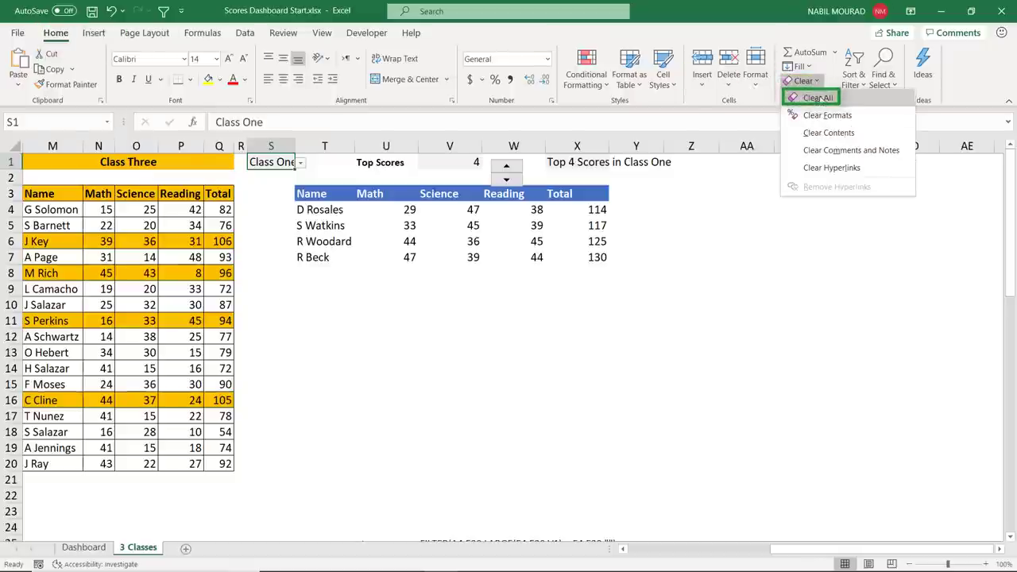
left_click(818, 97)
key("alt+a")
key("v")
key("v")
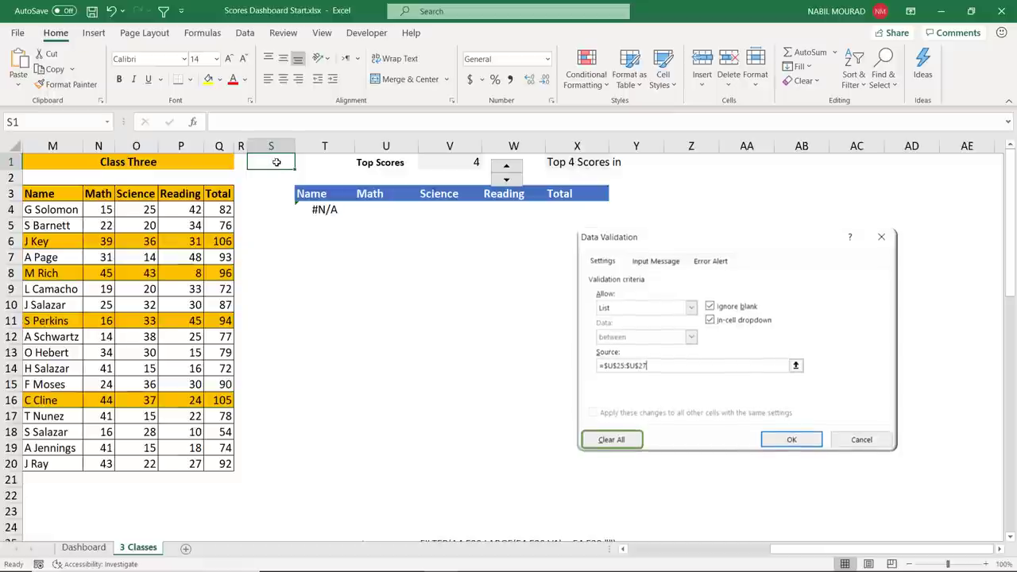
key("Escape")
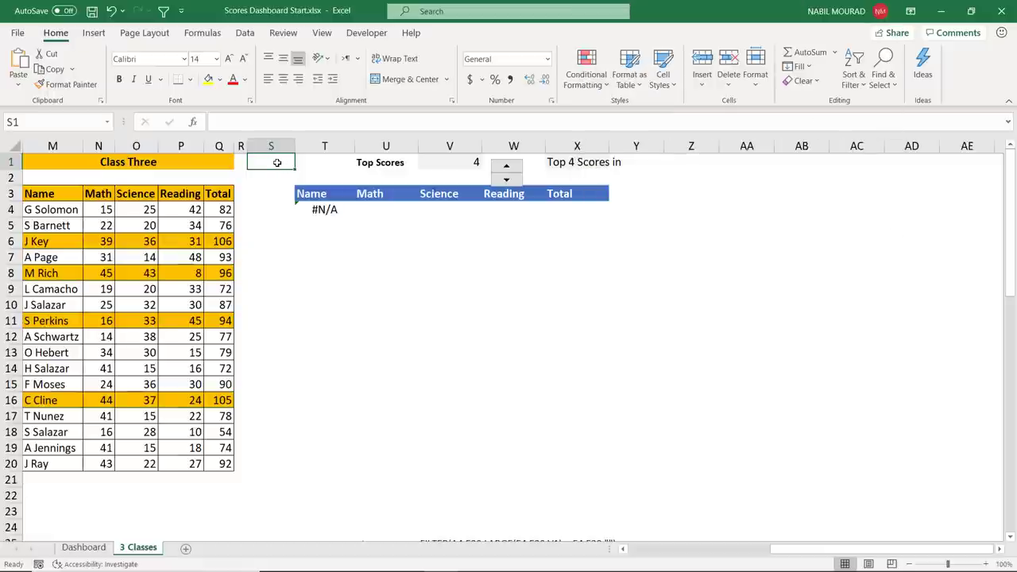
Link cell S1 on the 3 Classes sheet to the Dashboard class cell with =Dashboard!A1, dismissing the formula reference warnings.
type("=")
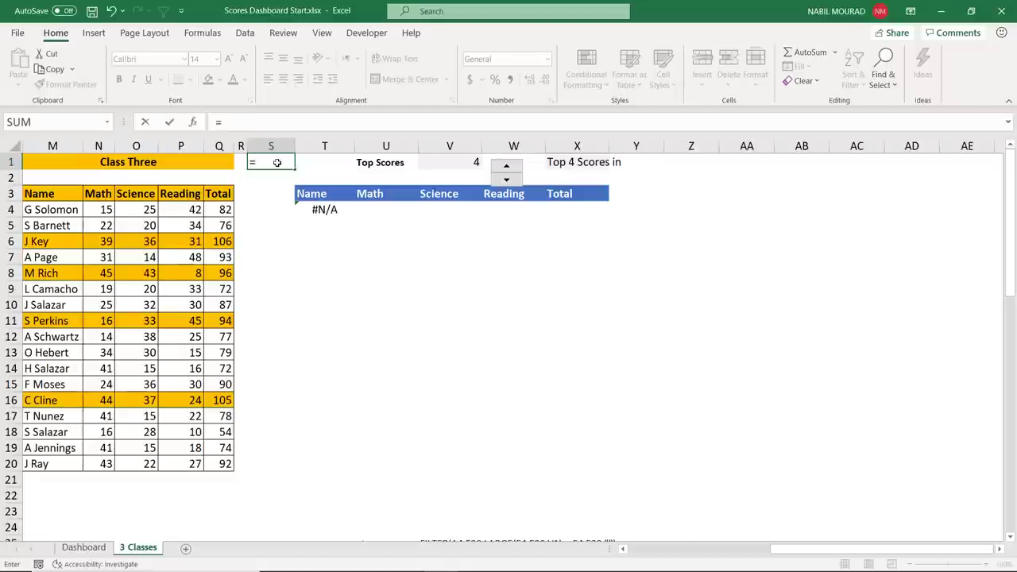
left_click(81, 549)
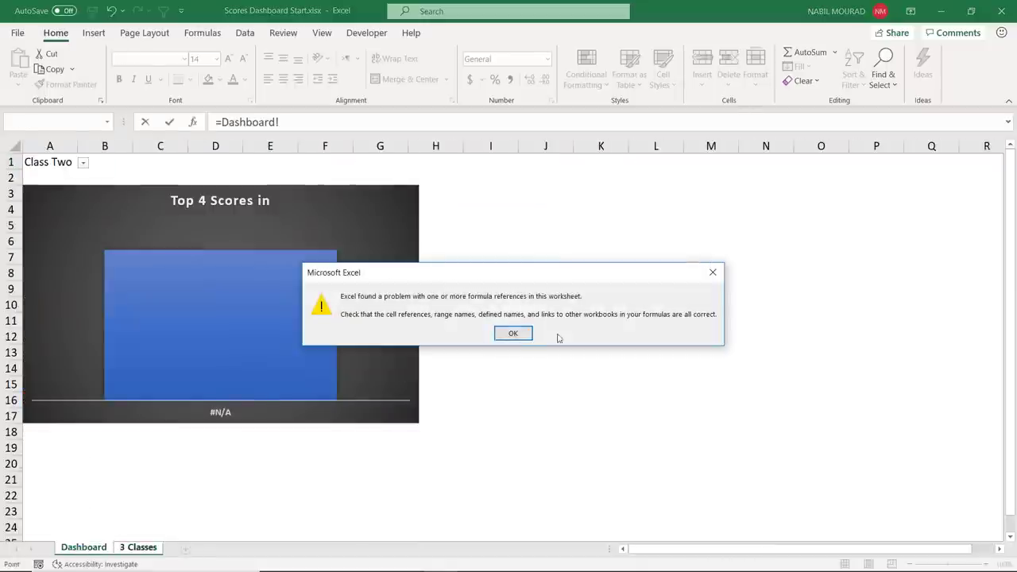
left_click(515, 334)
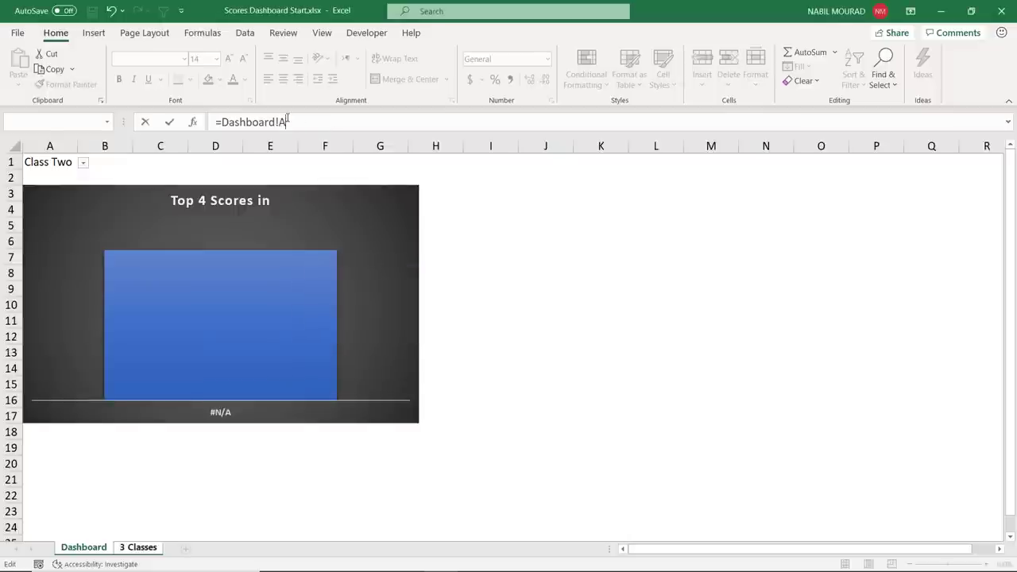
key("Return")
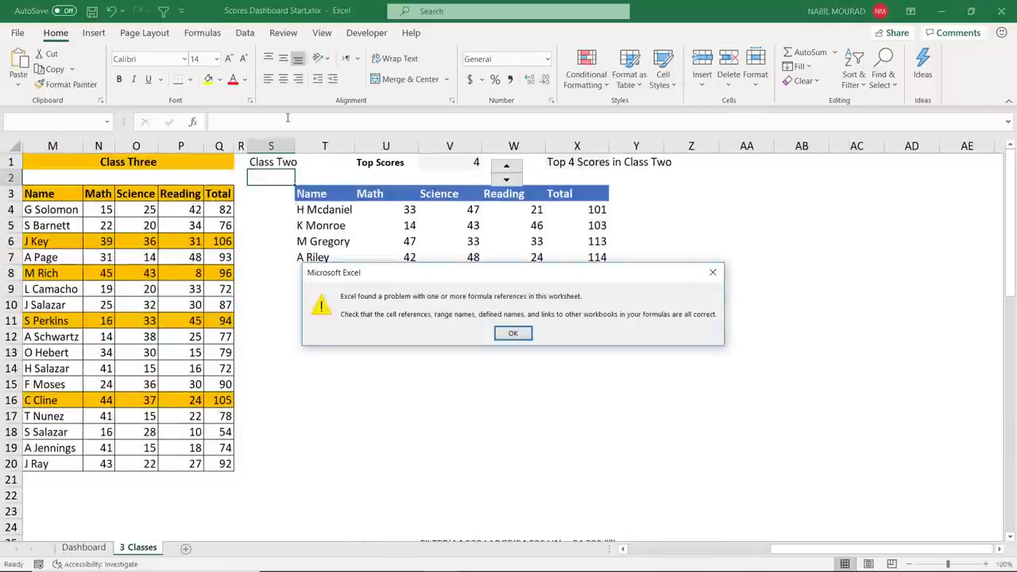
left_click(506, 337)
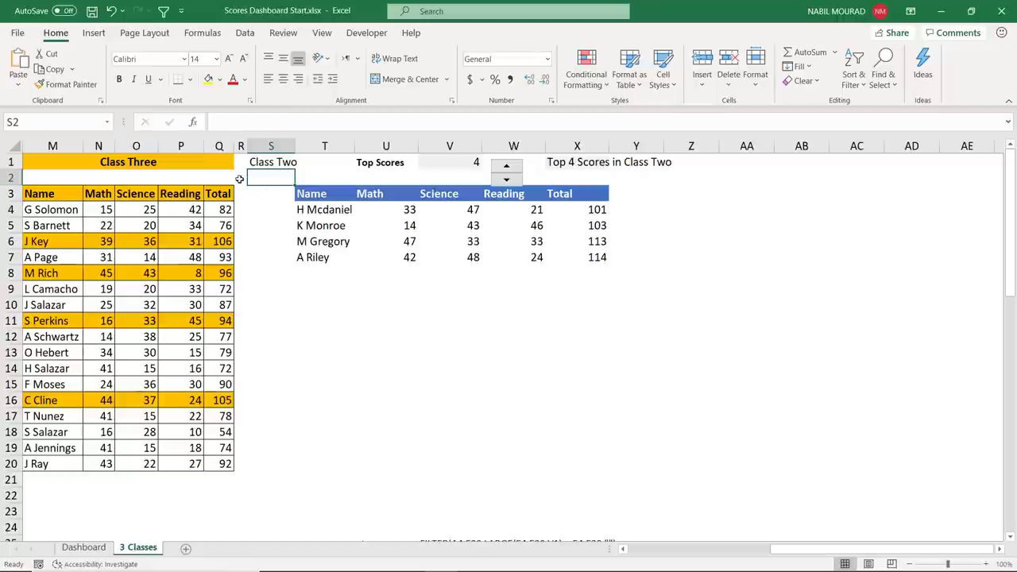
Test the class list on the Dashboard sheet by switching cell A1 to Class One, Class Two and finally Class Three.
left_click(83, 548)
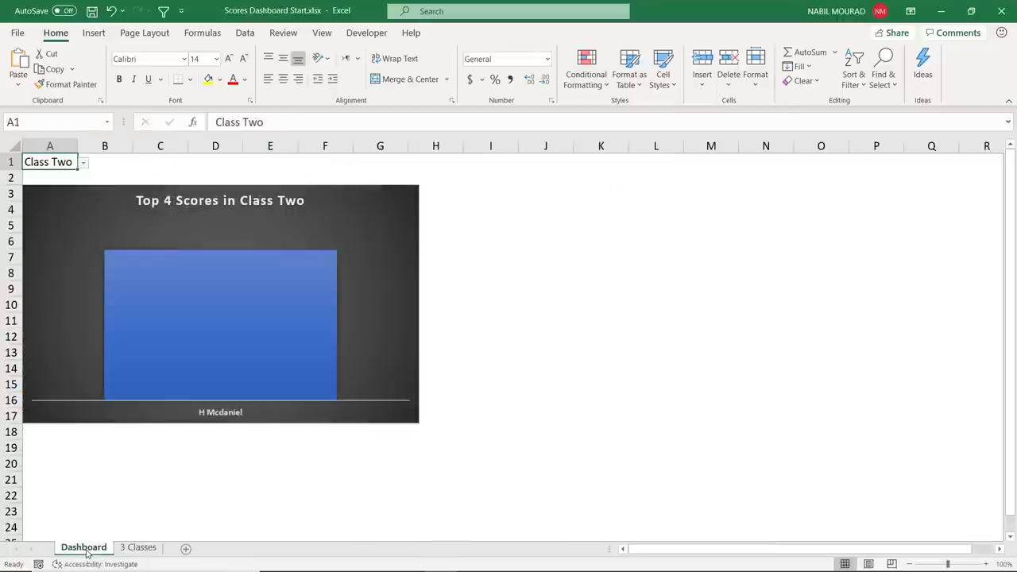
left_click(85, 163)
left_click(44, 170)
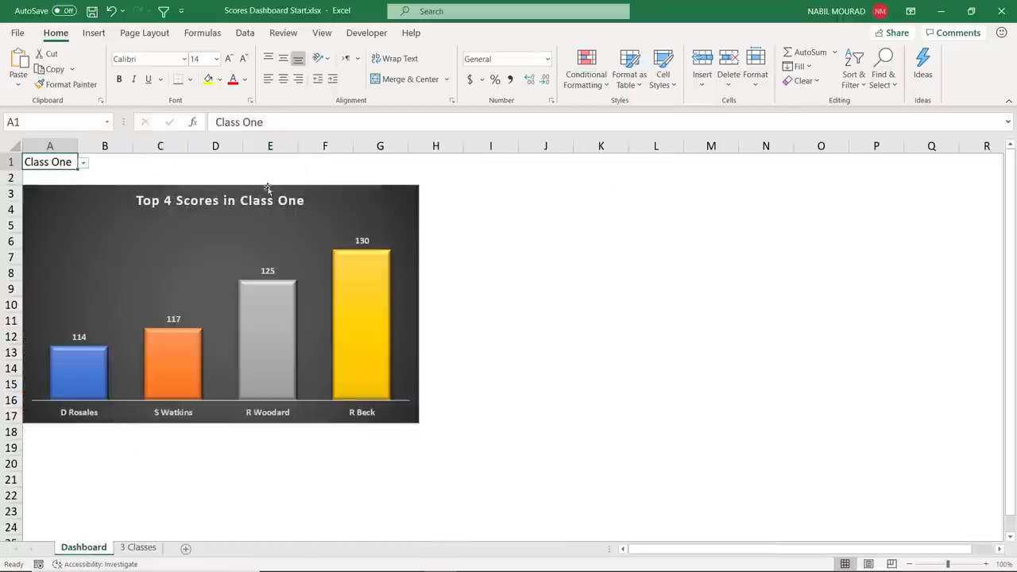
left_click(83, 163)
left_click(59, 187)
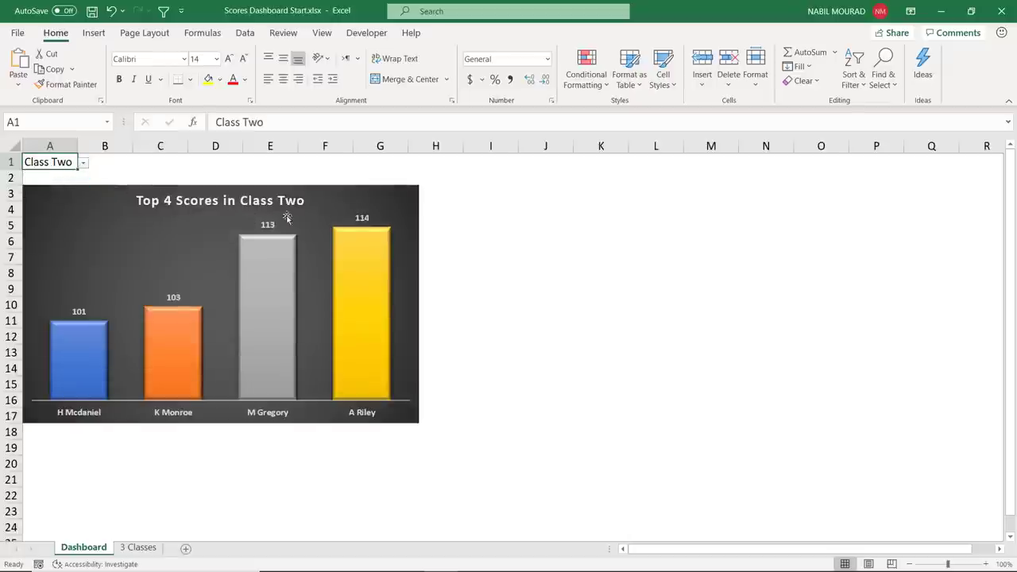
left_click(83, 163)
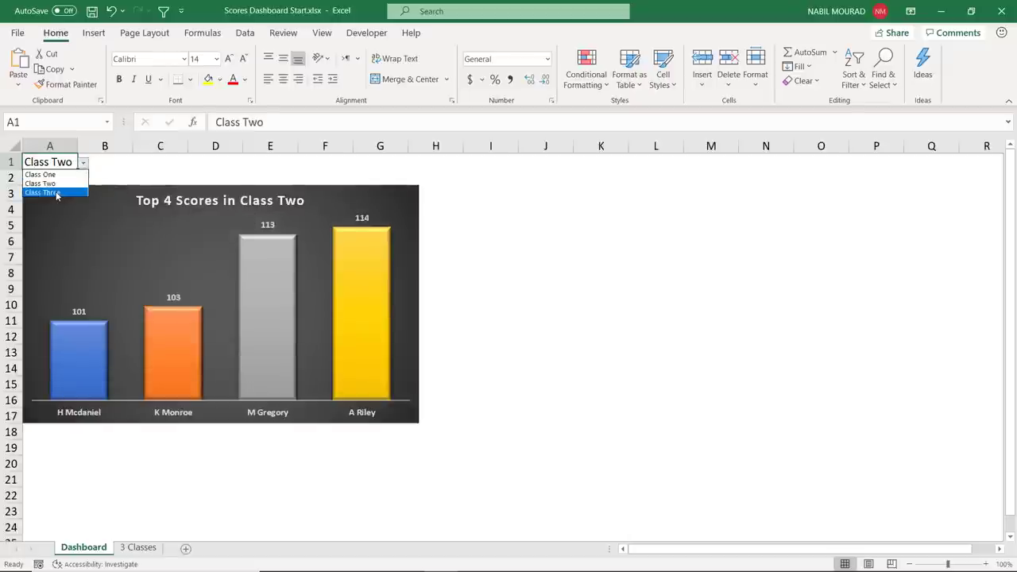
left_click(55, 192)
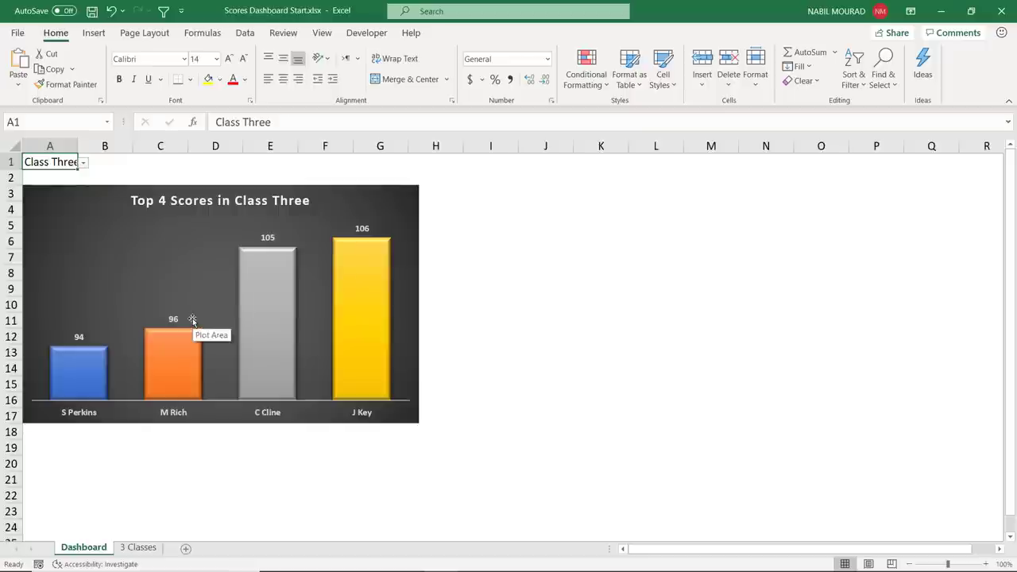
Move the spin button from the 3 Classes sheet to cell G1 on the Dashboard sheet, above the chart.
left_click(148, 549)
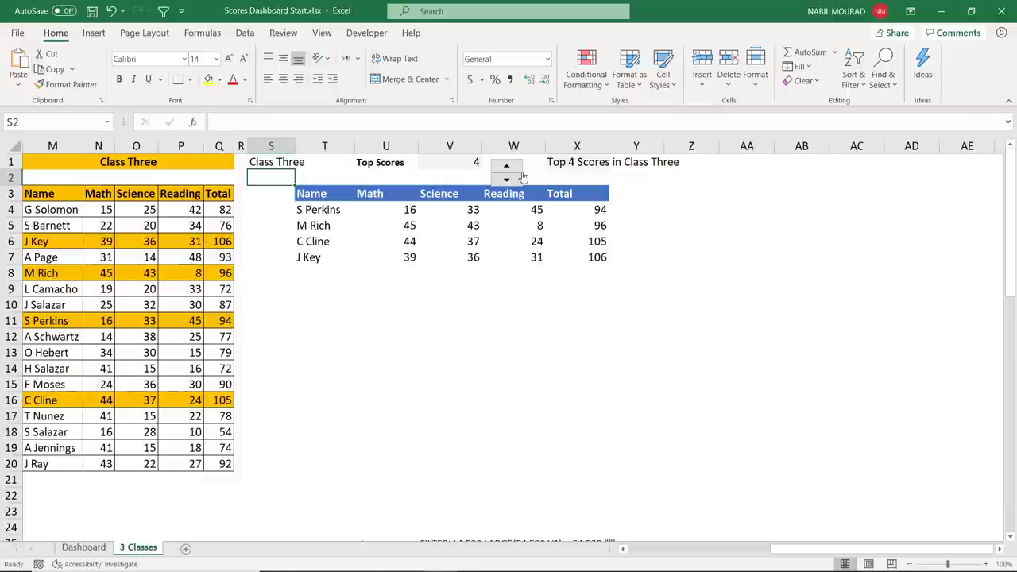
key("ctrl")
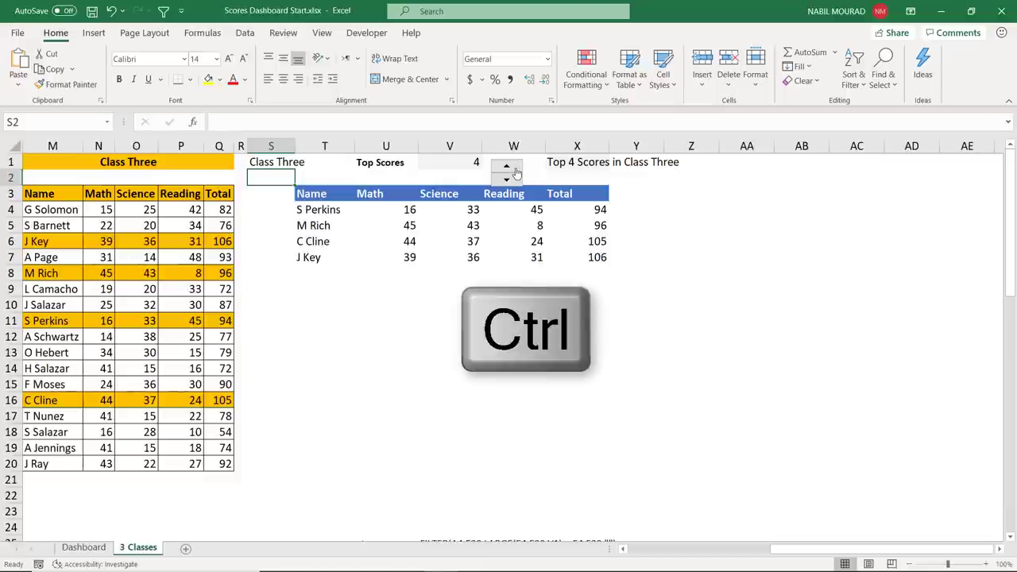
left_click(516, 172, "ctrl")
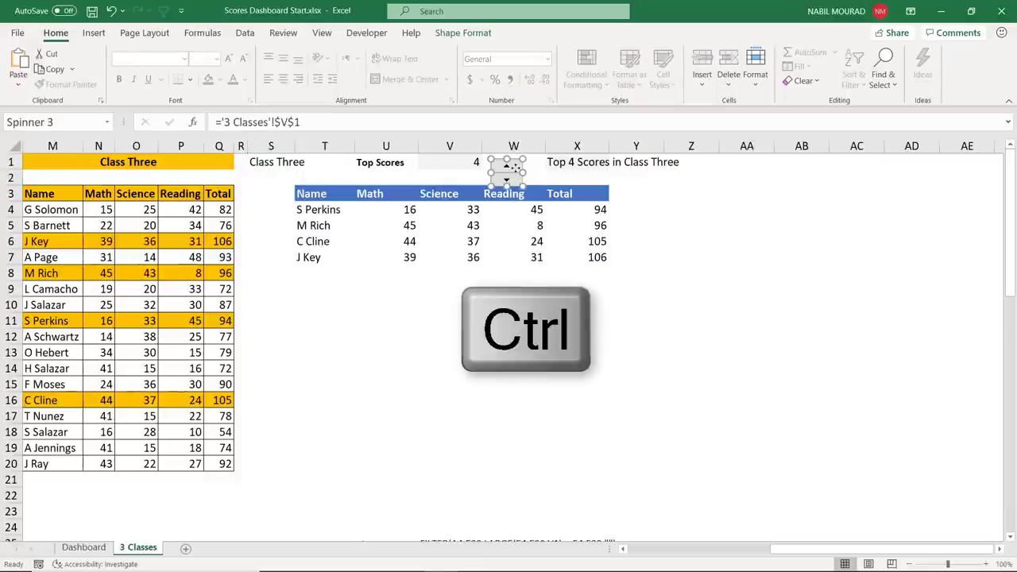
key("ctrl+x")
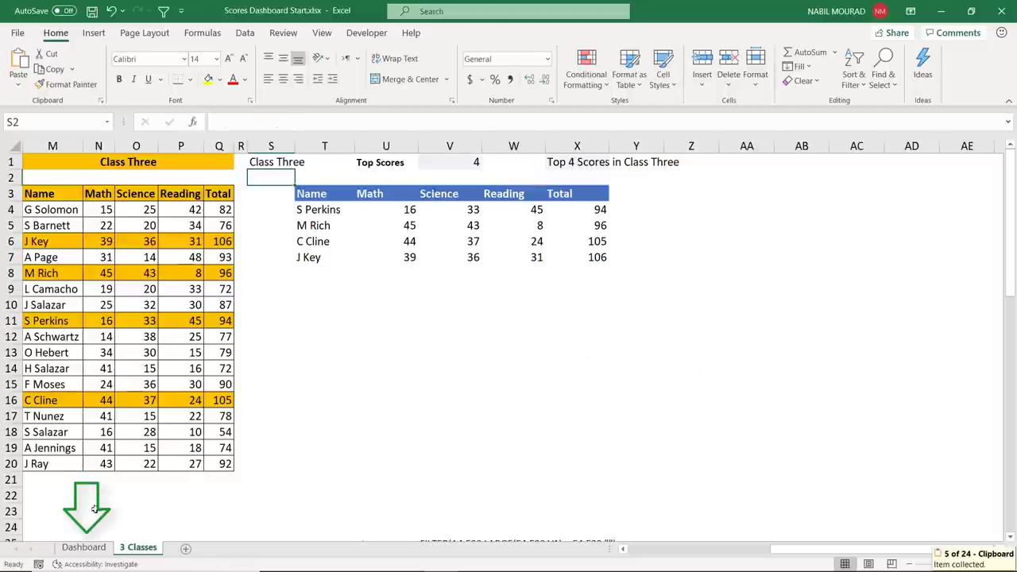
left_click(82, 547)
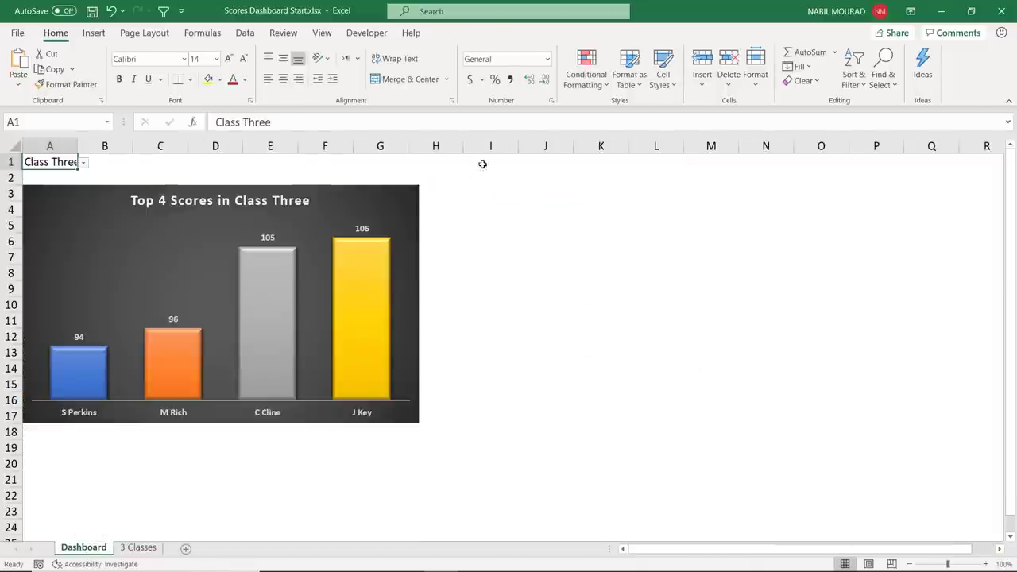
left_click(398, 167)
key("ctrl+v")
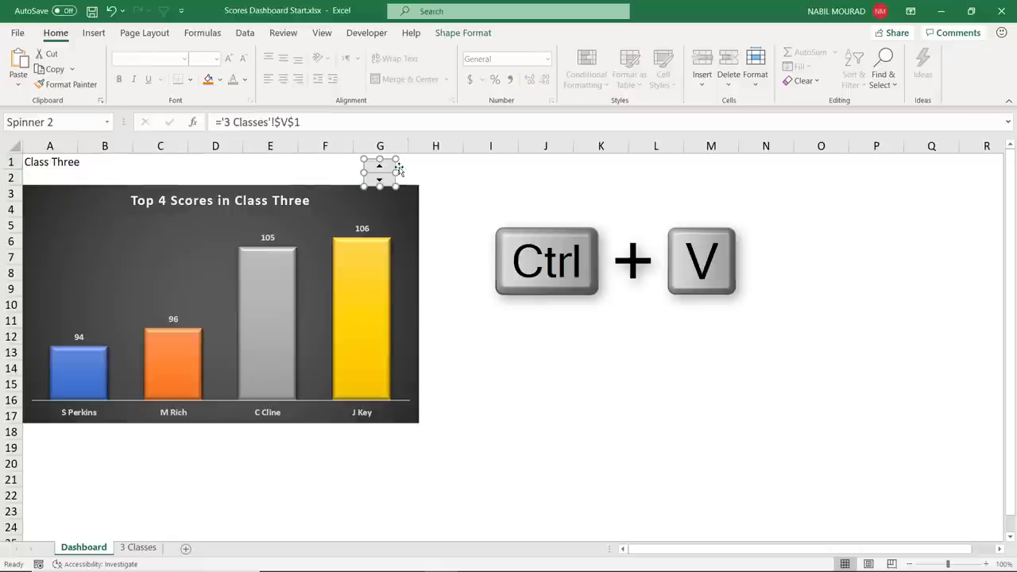
Move the spin button from cell G1 into the upper-right corner of the column chart and deselect it.
left_click_drag(395, 170, 419, 196)
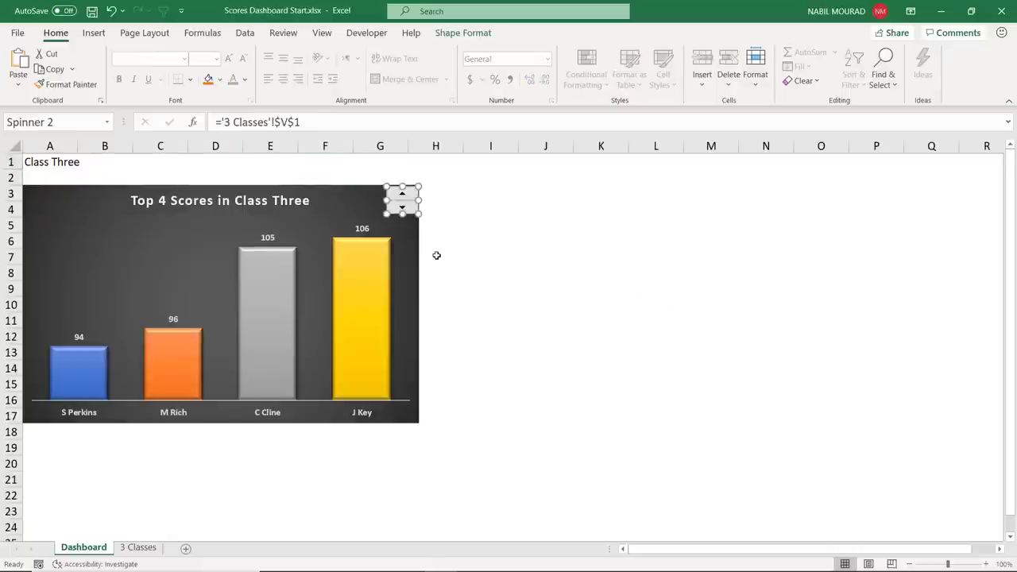
left_click(482, 256)
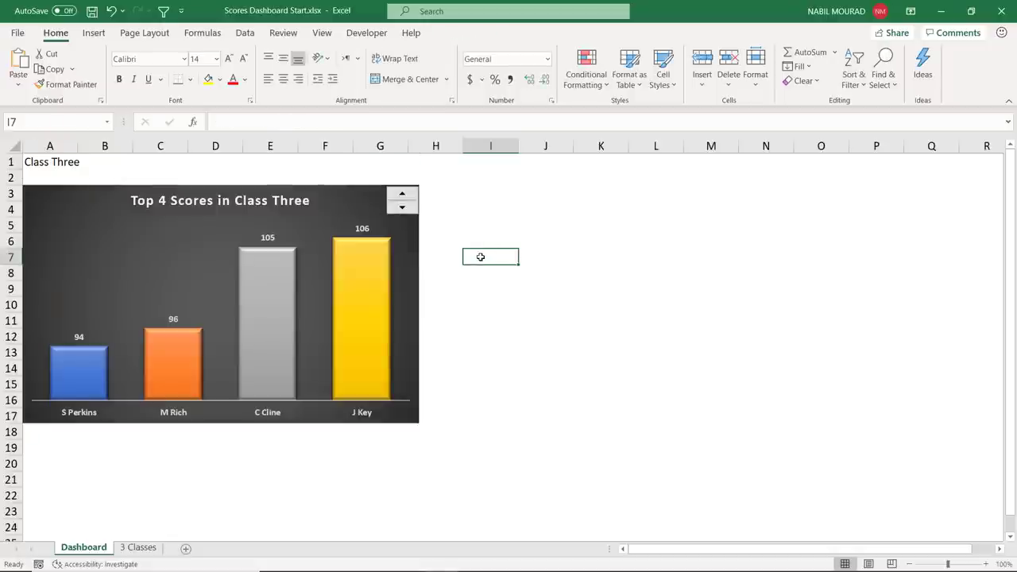
Test the chart by switching the class in Dashboard cell A1 to Class One and back to Class Three.
left_click(54, 162)
left_click(83, 162)
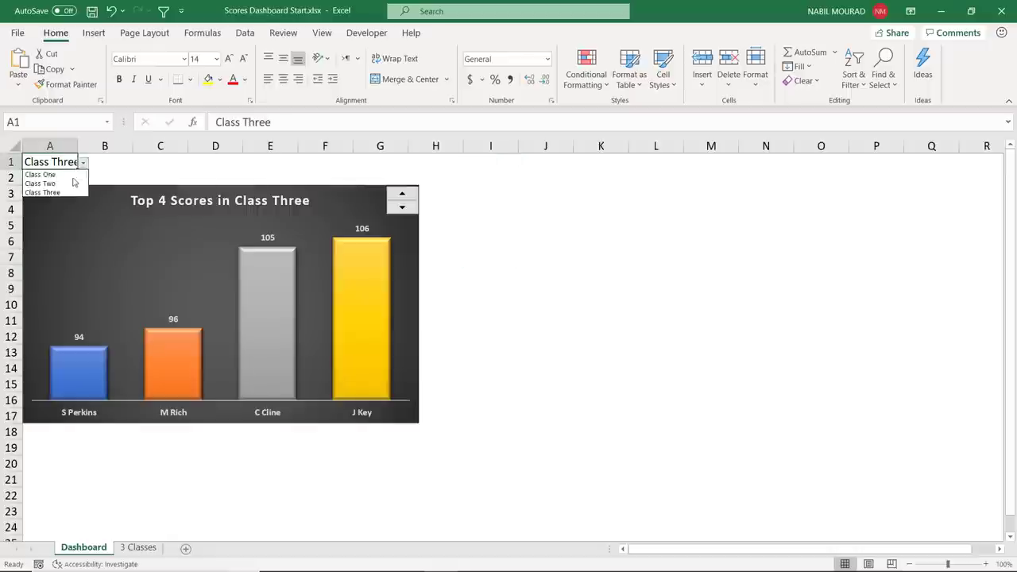
left_click(49, 174)
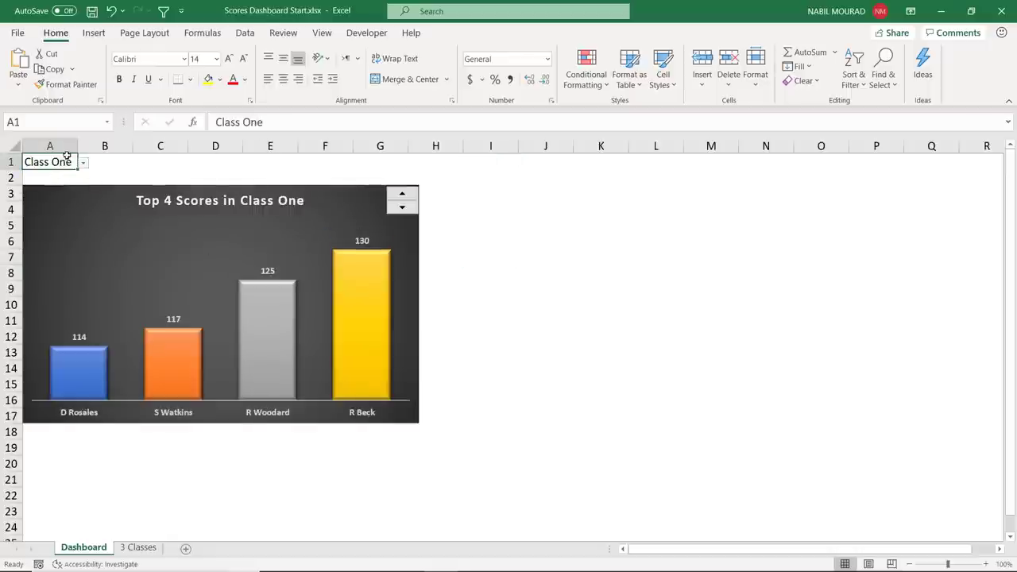
left_click(83, 162)
left_click(62, 195)
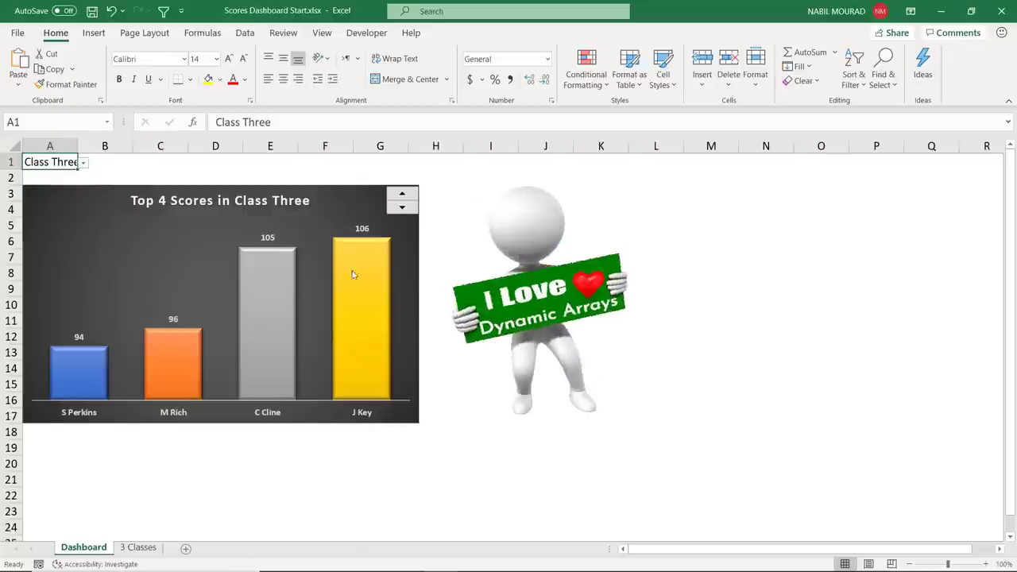
Test the chart's spin button by lowering it to the top 3 scores and raising it to the top 5.
mouse_move(371, 248)
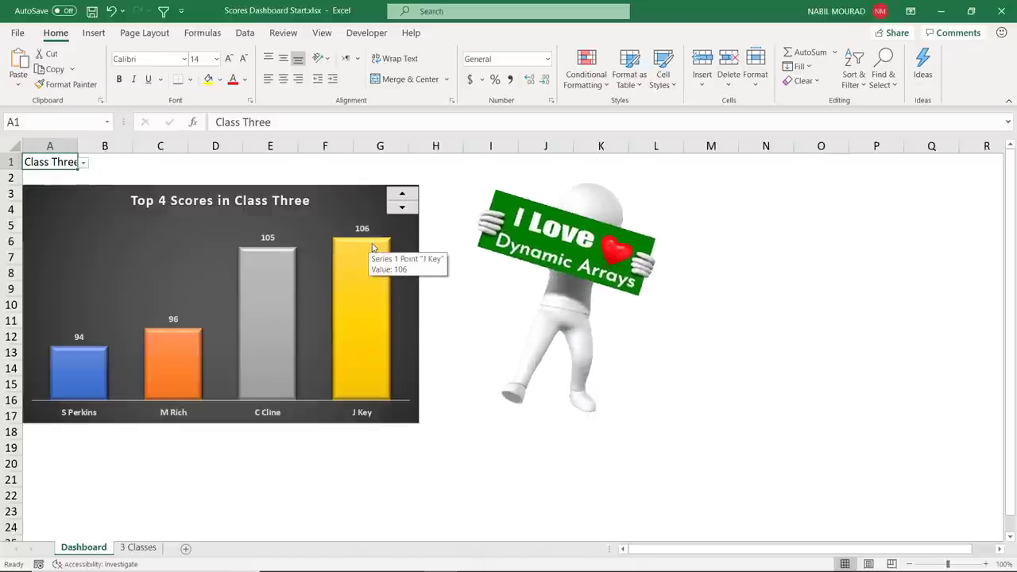
left_click(402, 209)
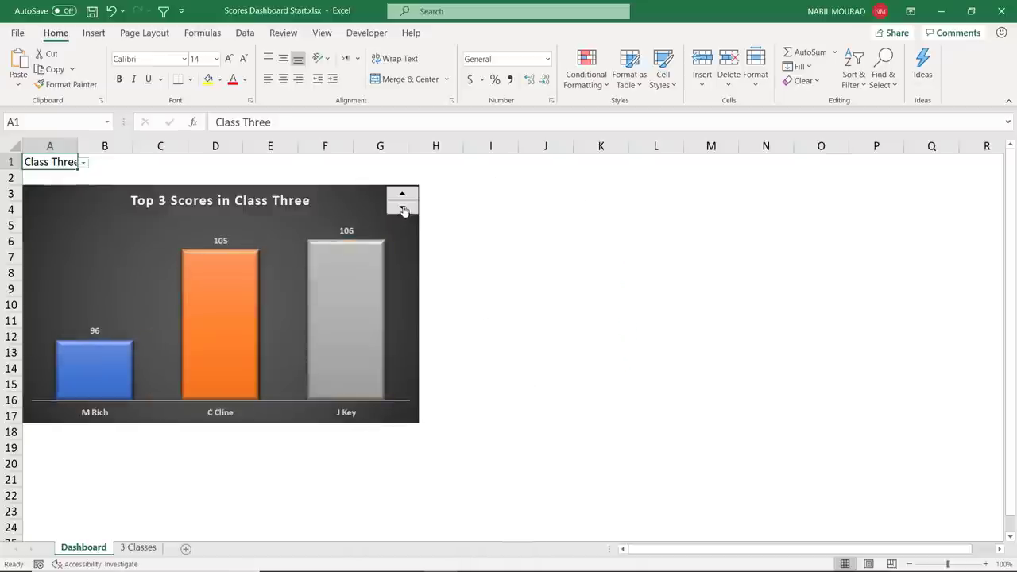
left_click(403, 197)
left_click(403, 198)
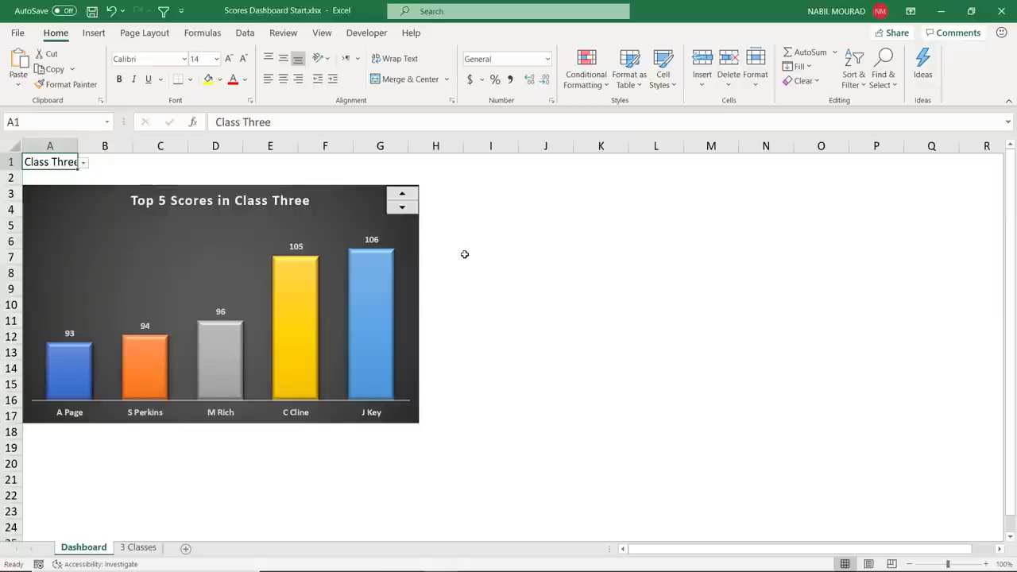
Review the class tables and dynamic results on the 3 Classes sheet, including the formula in S1, and return to the Dashboard sheet.
key("ctrl+Page_Down")
scroll(484, 498, "left", 5)
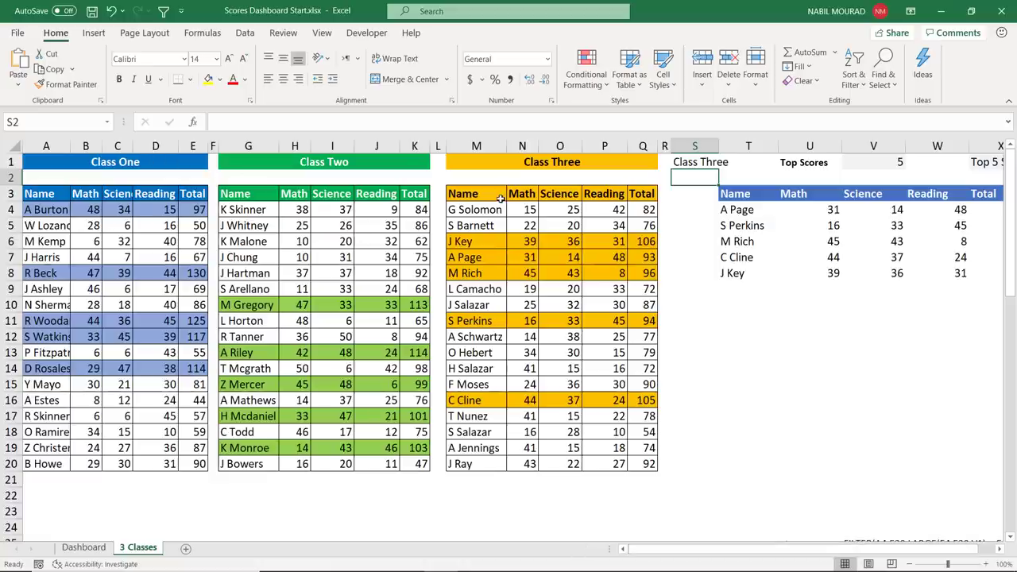
scroll(834, 517, "right", 1)
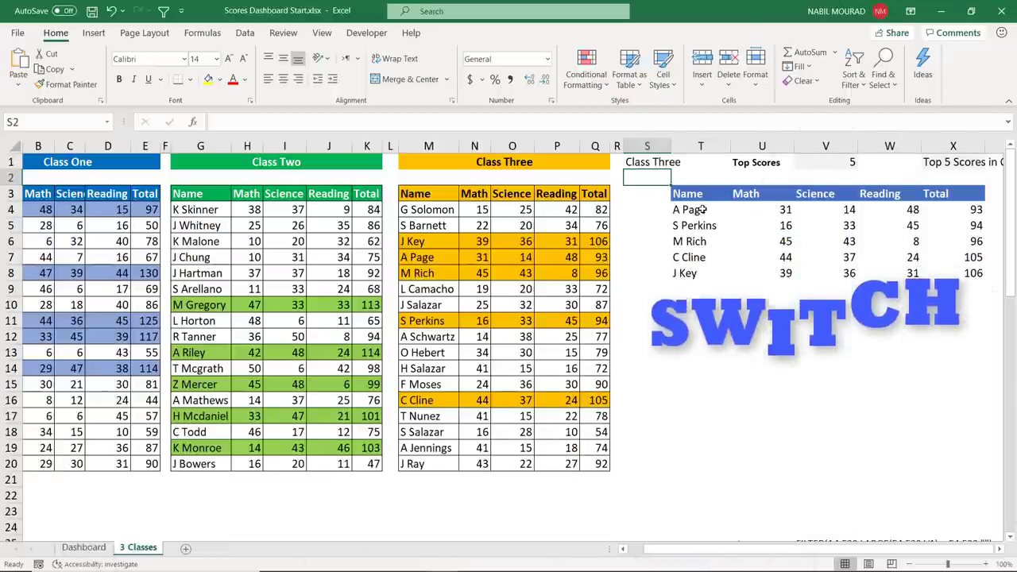
left_click(657, 161)
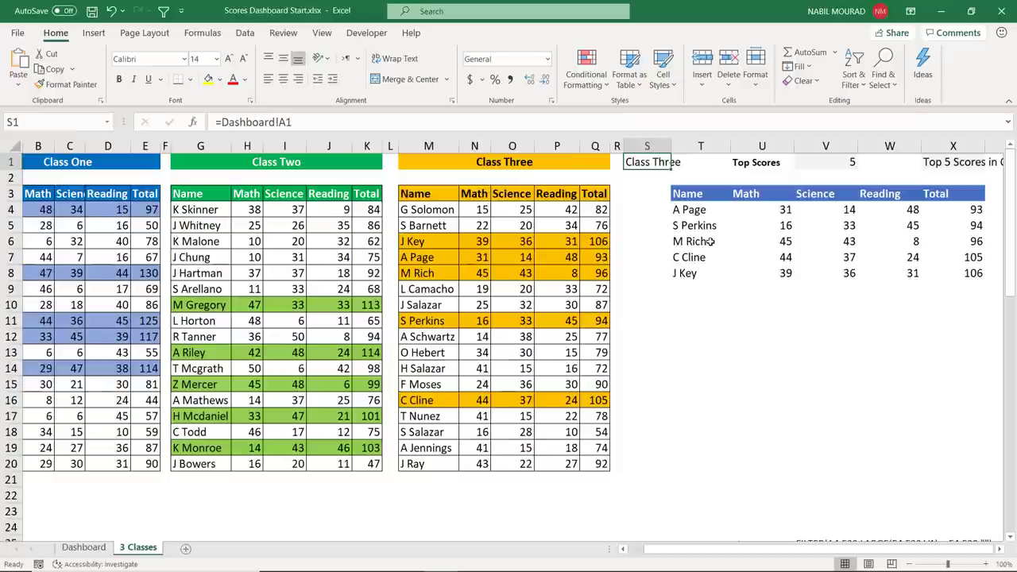
left_click(84, 548)
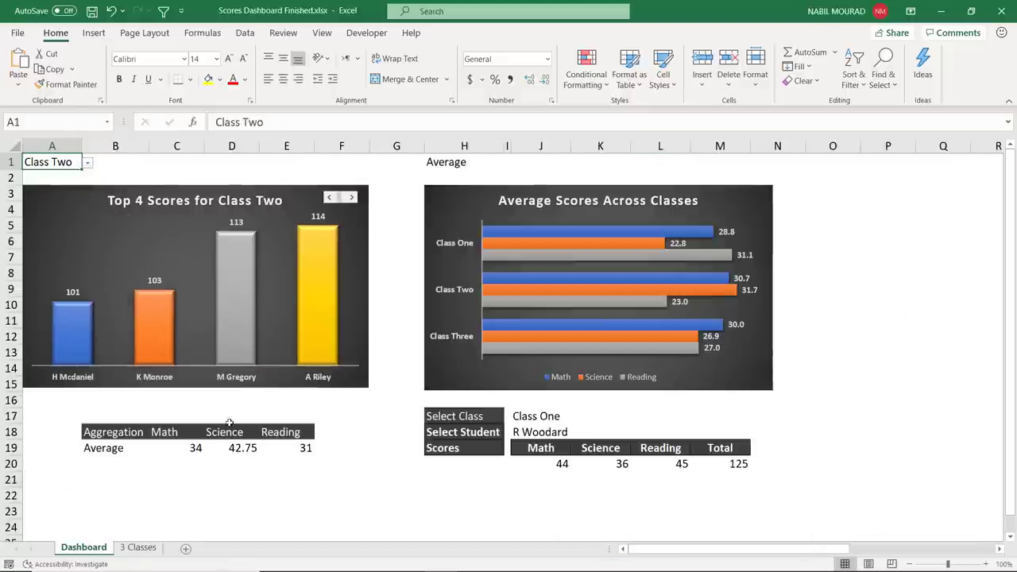
In the Scores Dashboard Finished workbook, set the across-classes chart's aggregation in cell H1 to Maximum.
mouse_move(491, 350)
left_click(468, 161)
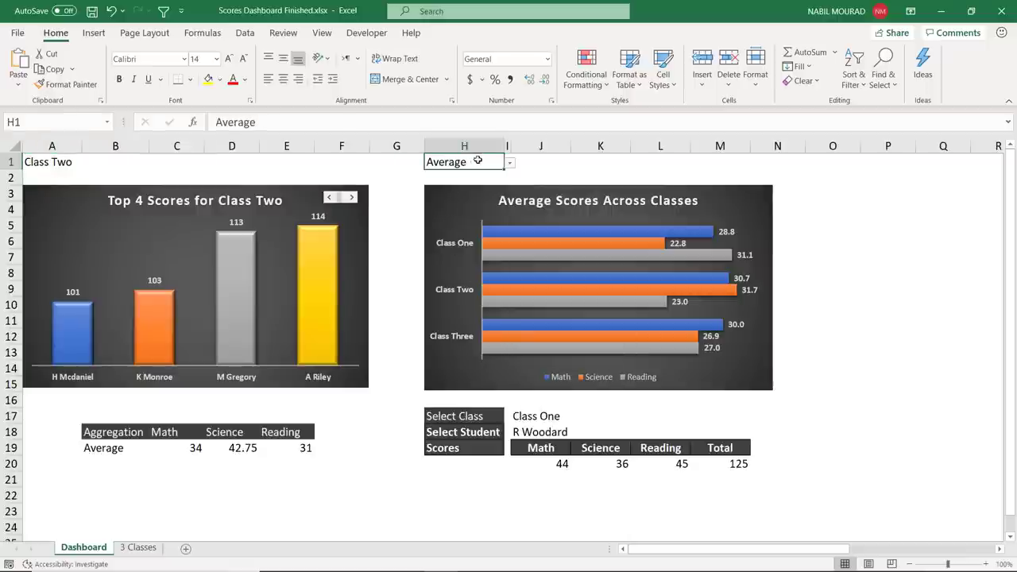
left_click(508, 163)
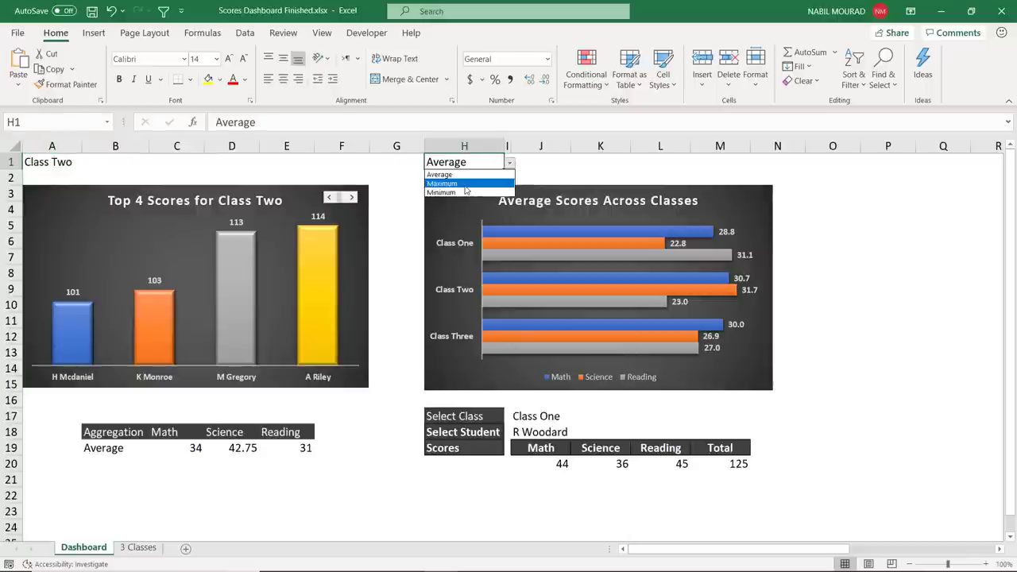
left_click(465, 184)
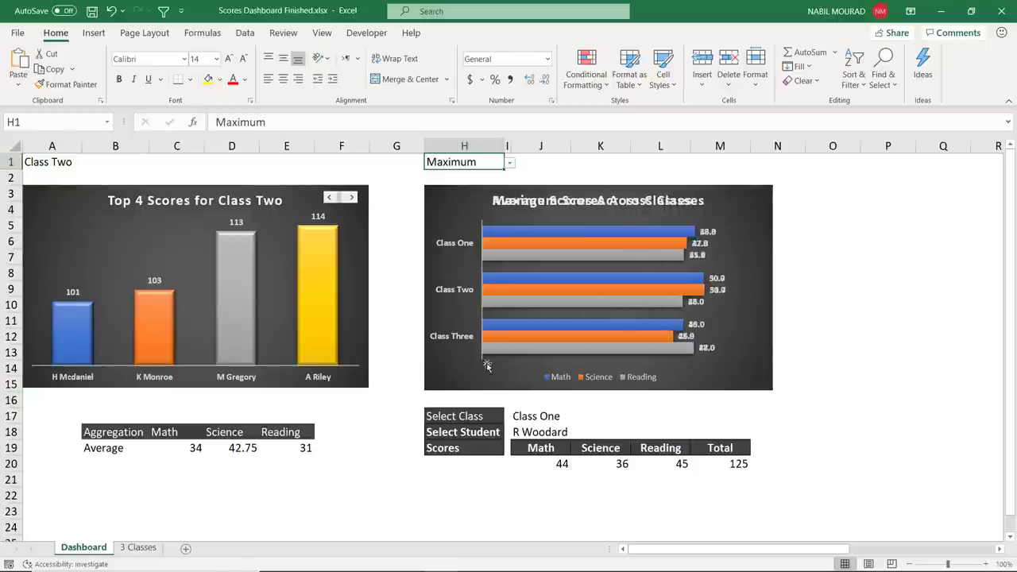
Set the student score lookup to Class Two in J17 and select the third student of that class's table in J18.
left_click(555, 418)
left_click(578, 417)
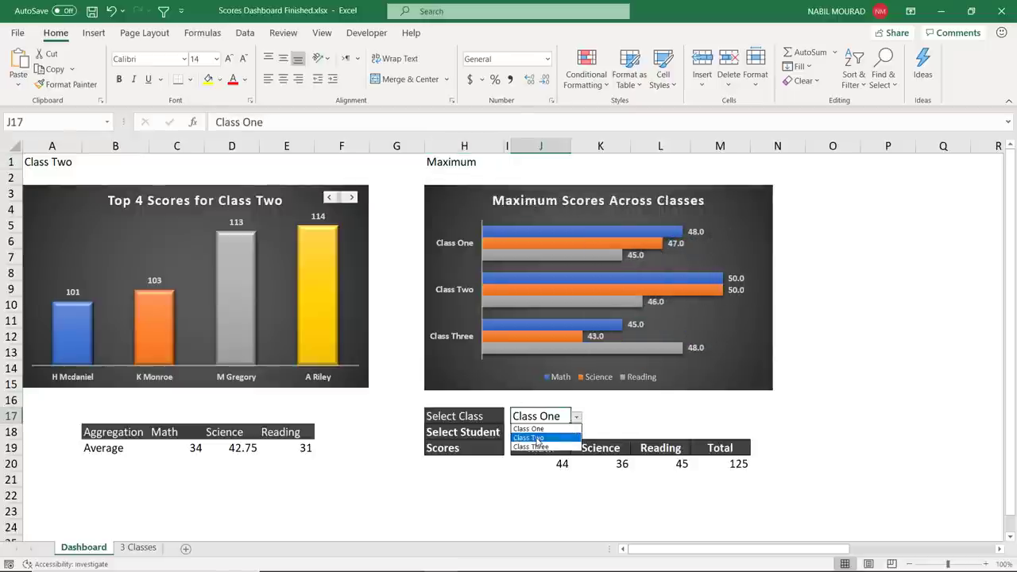
left_click(537, 438)
left_click(549, 434)
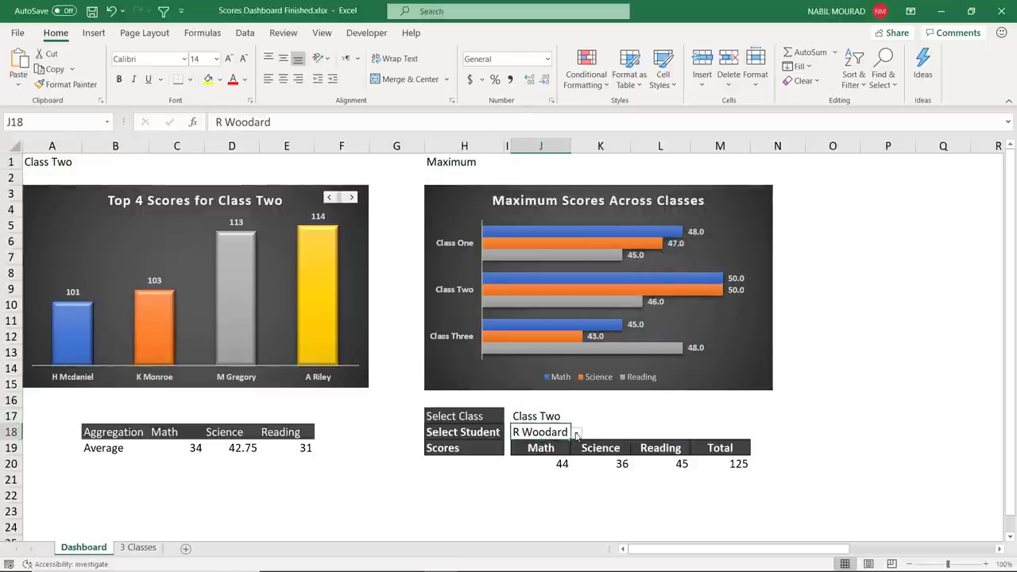
left_click(576, 433)
left_click(531, 489)
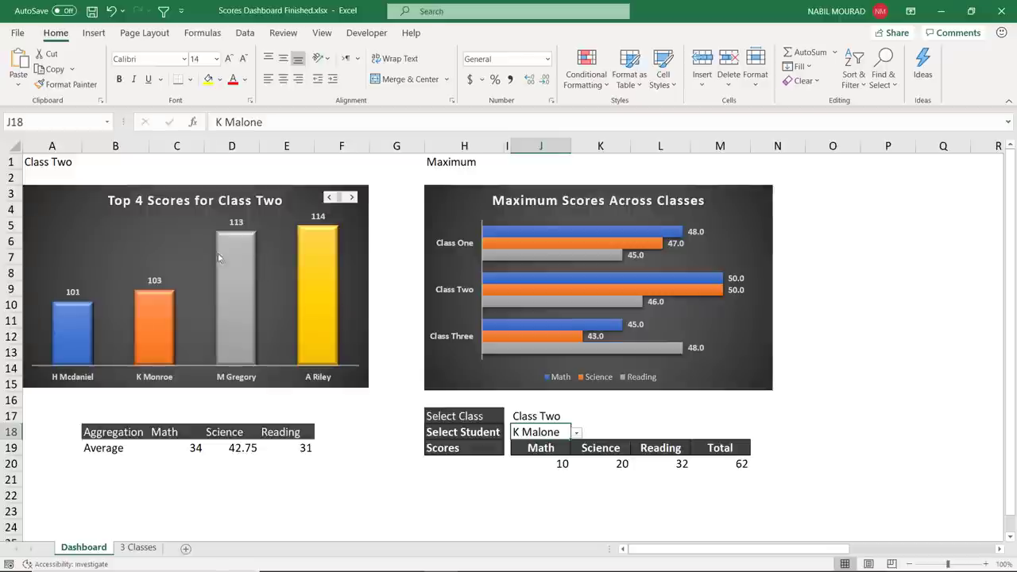
Set the aggregation in cell B19, under the top scores chart, to Maximum.
left_click(104, 449)
left_click(156, 451)
left_click(111, 468)
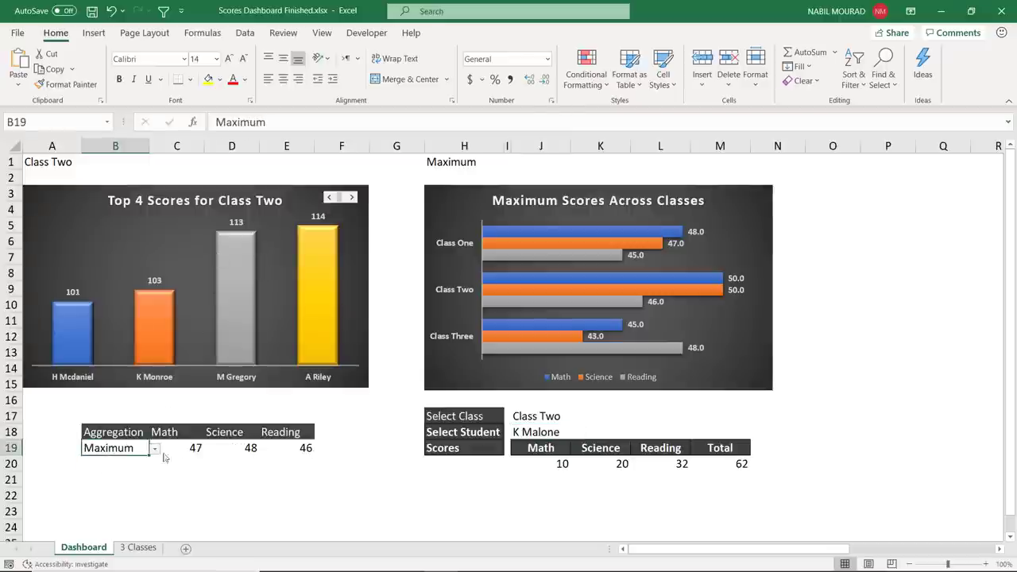